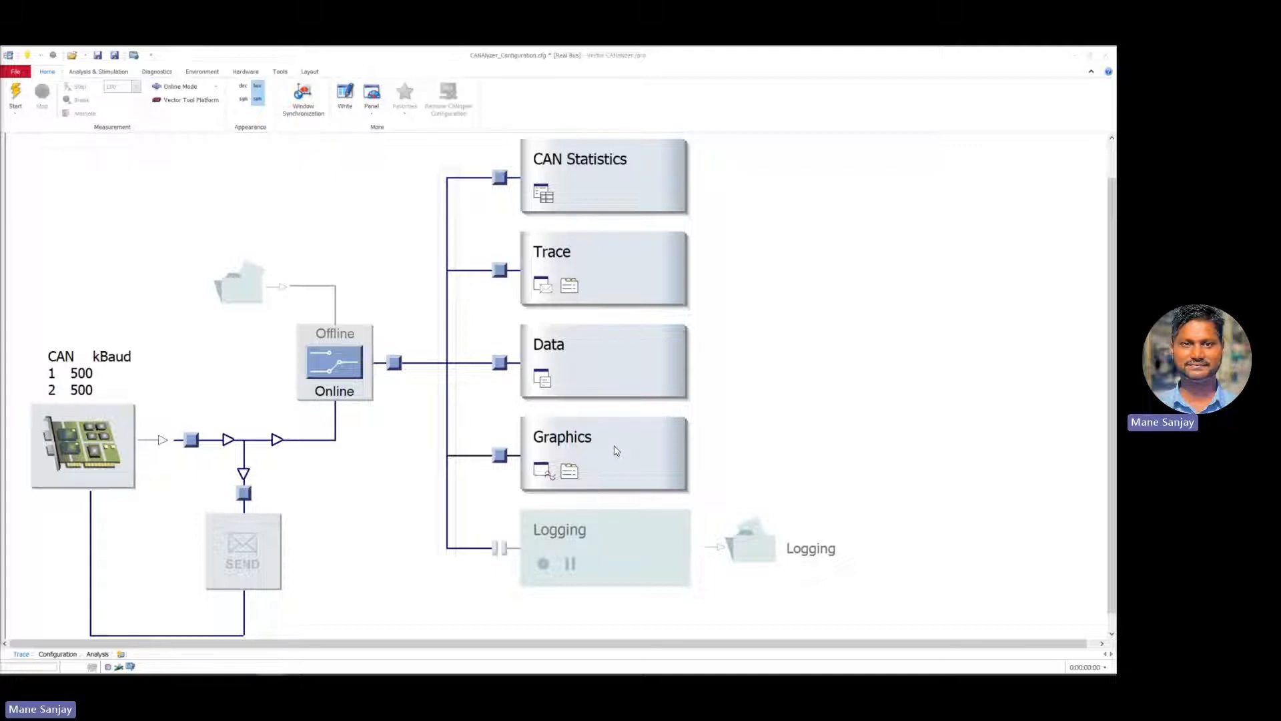
right_click(753, 544)
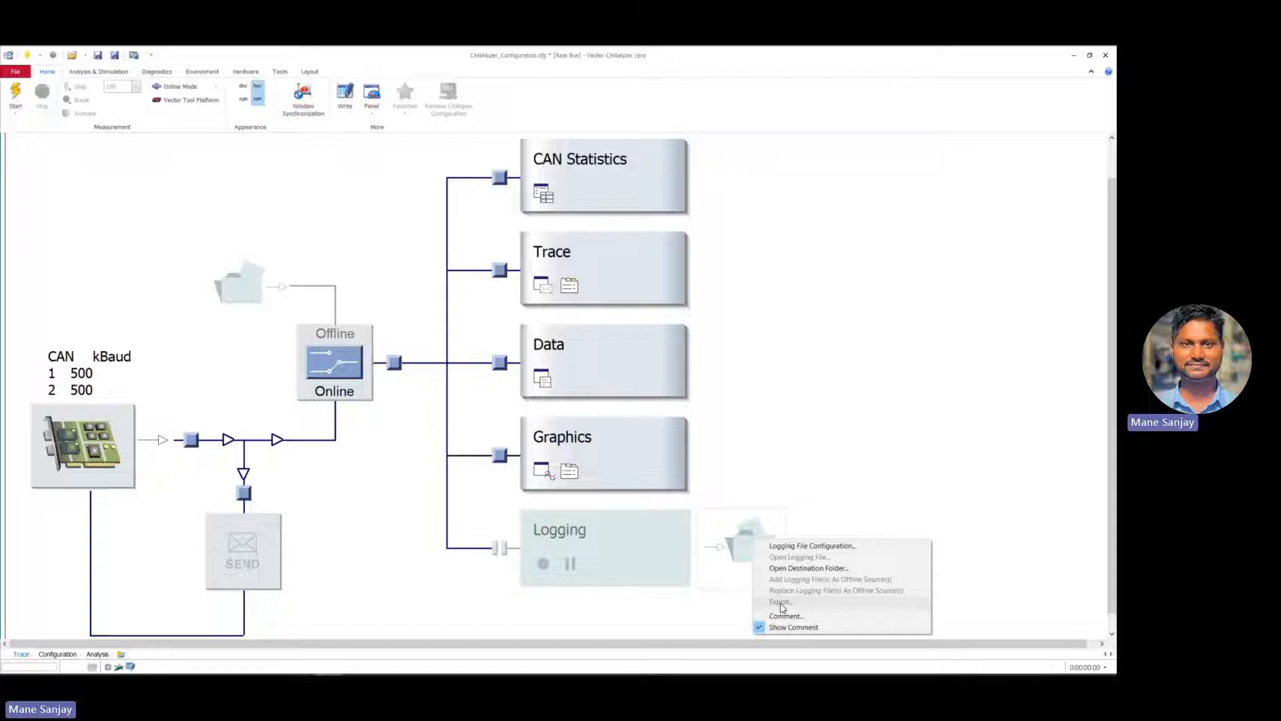
left_click(811, 421)
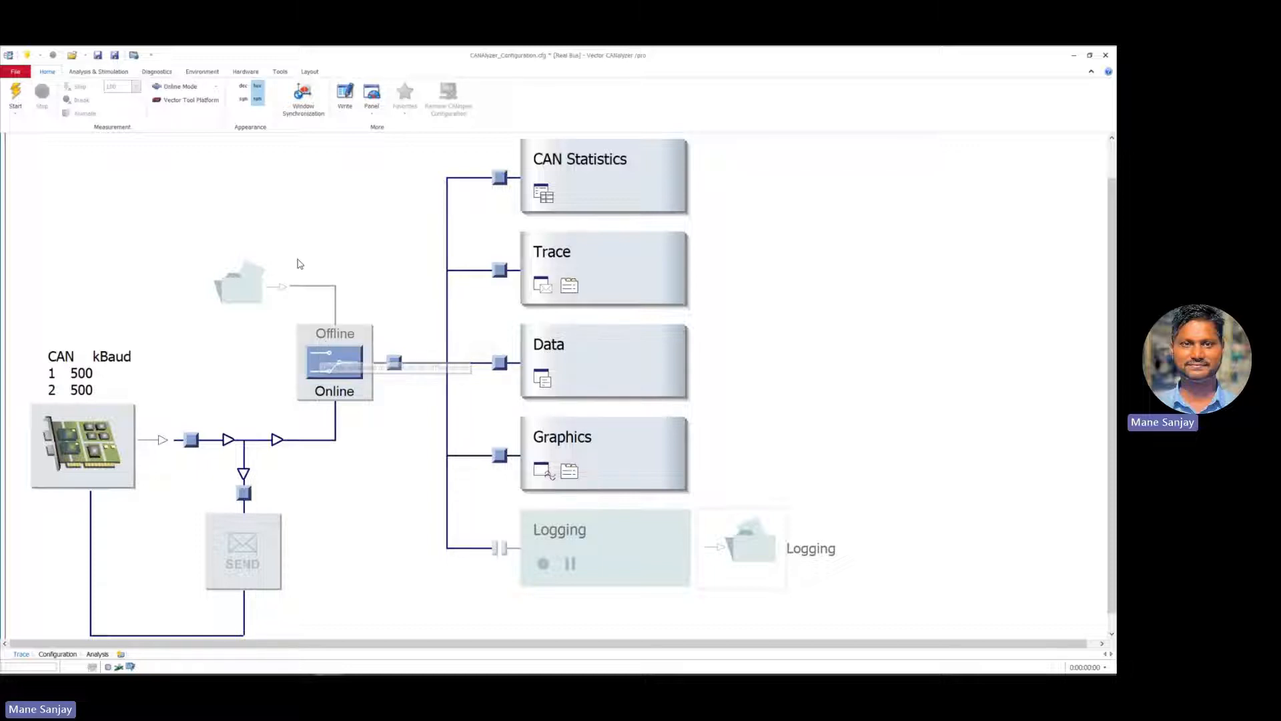
- Add the InverterA and InverterB databases from the Examples folder to CAN Channel 1
left_click(103, 72)
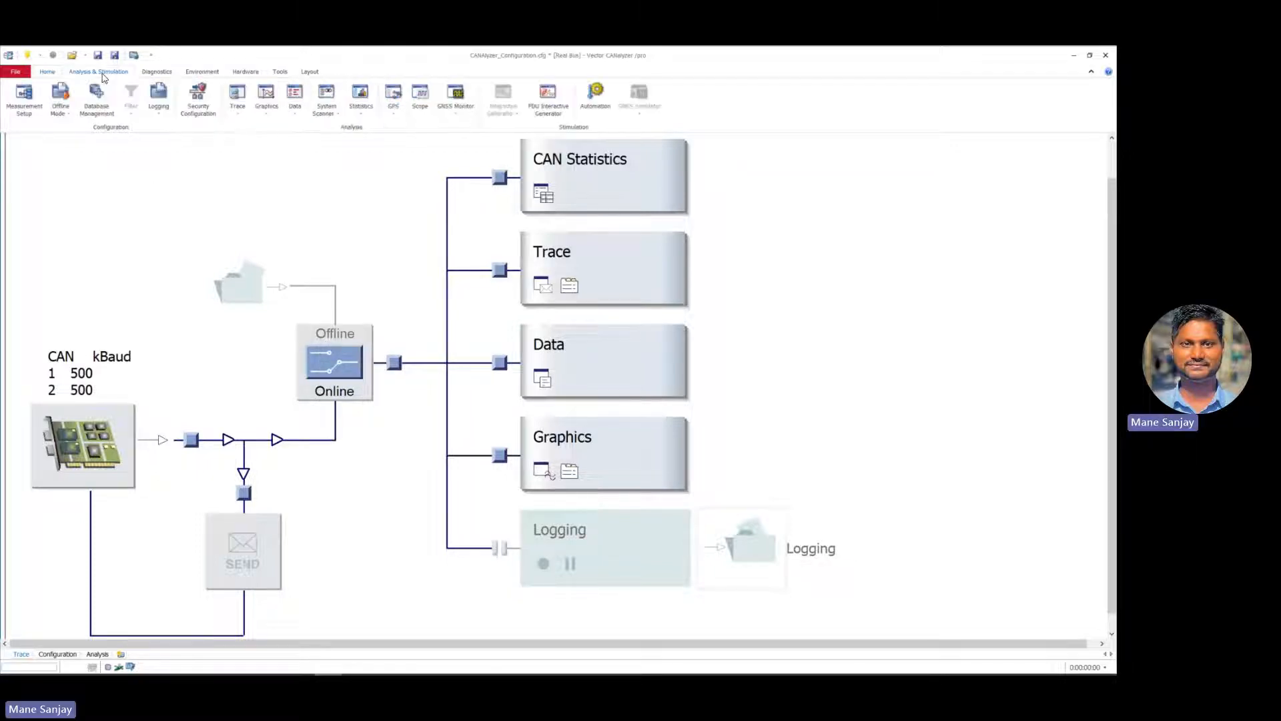
left_click(96, 94)
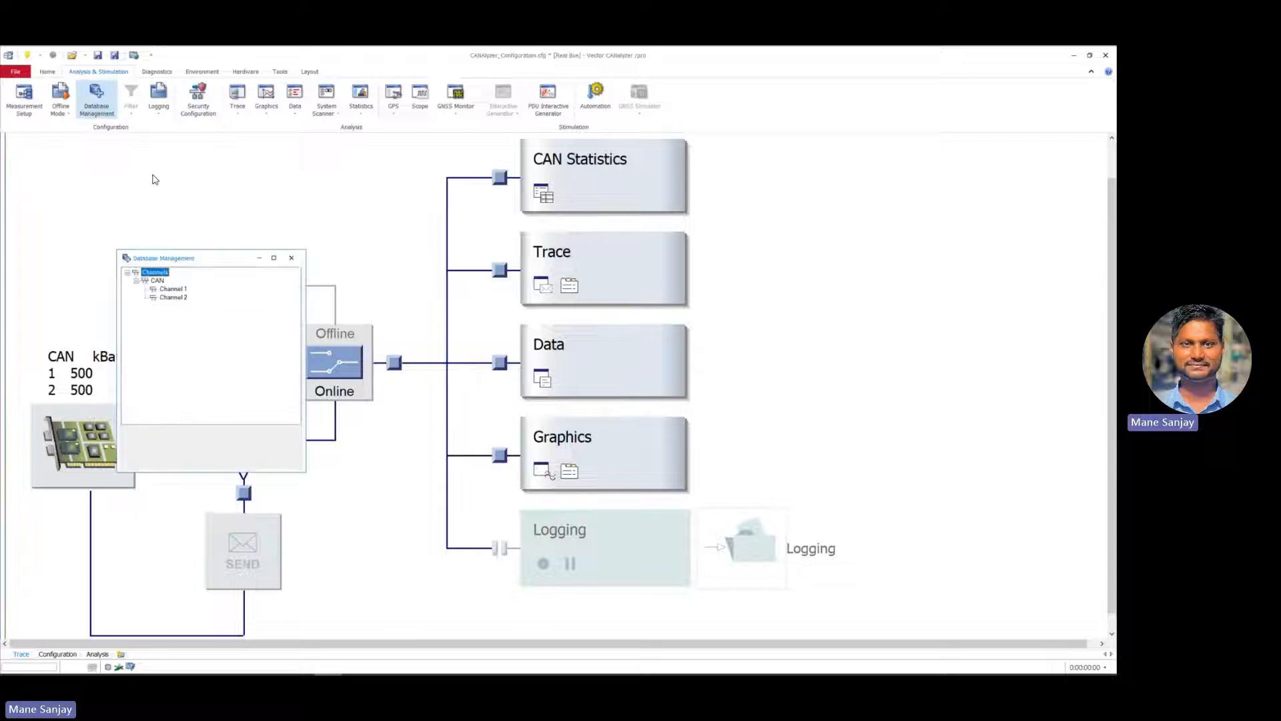
right_click(171, 293)
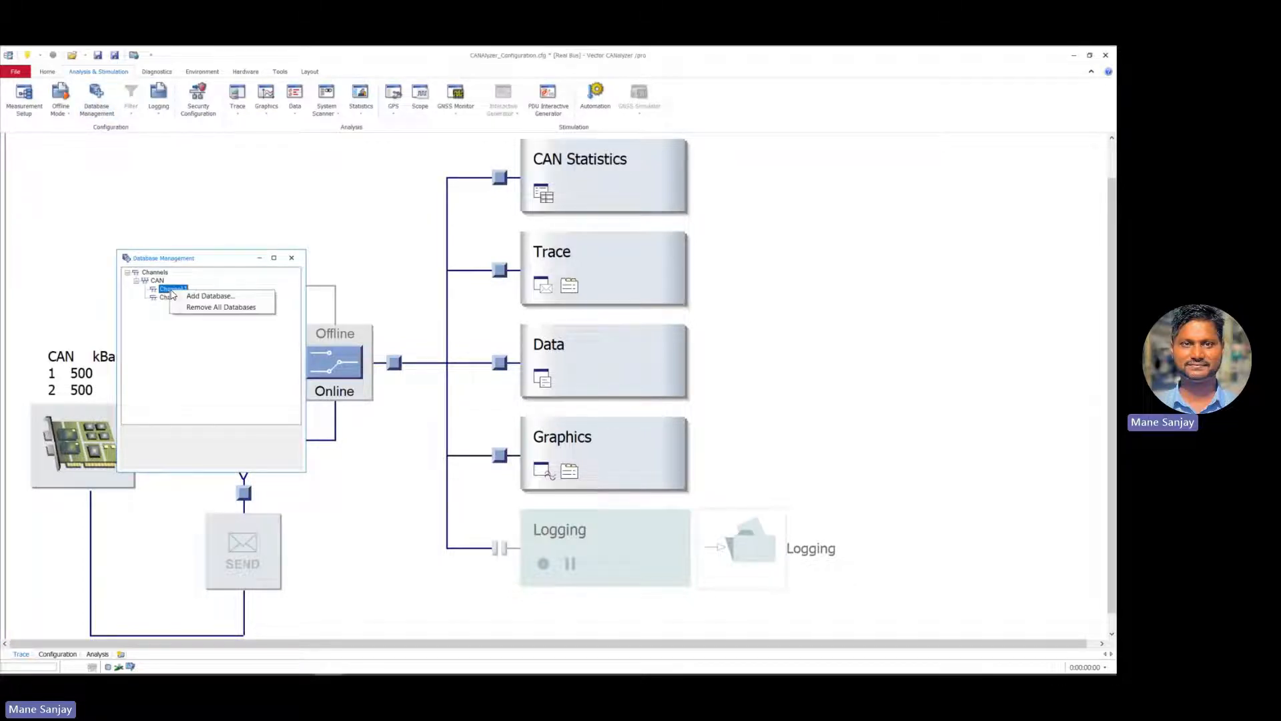
left_click(192, 291)
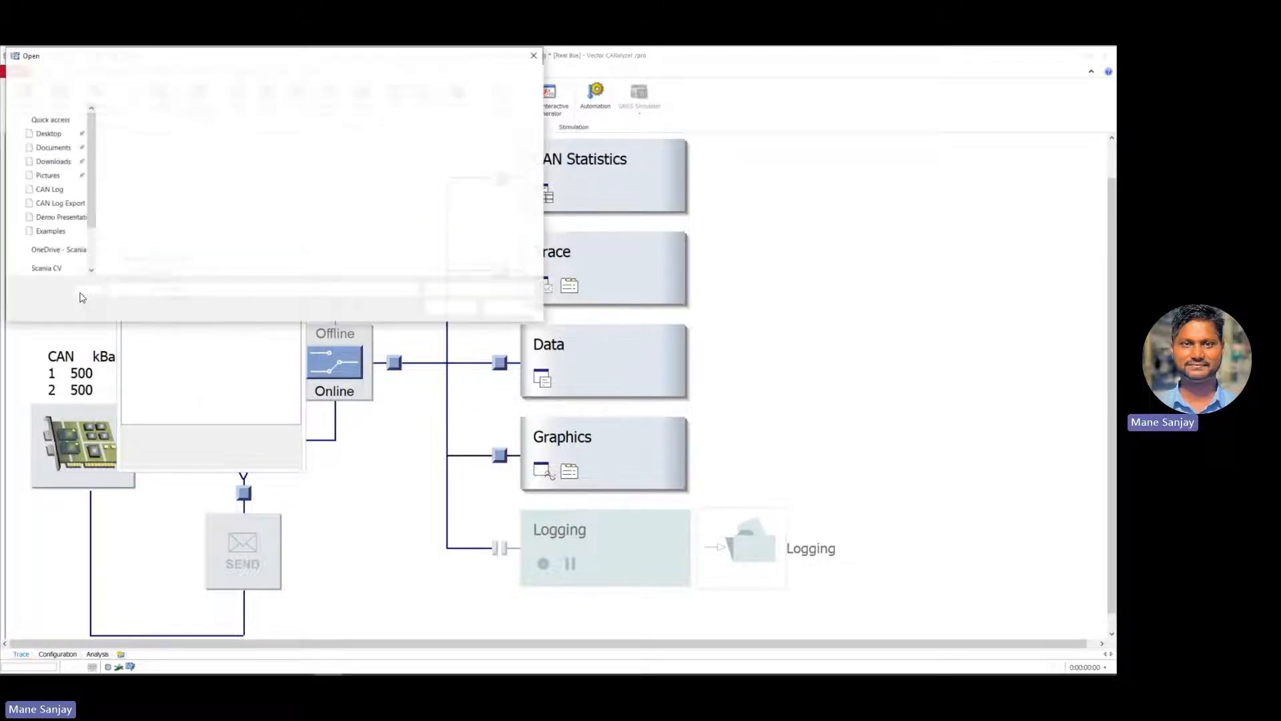
left_click_drag(165, 59, 233, 165)
left_click(217, 285)
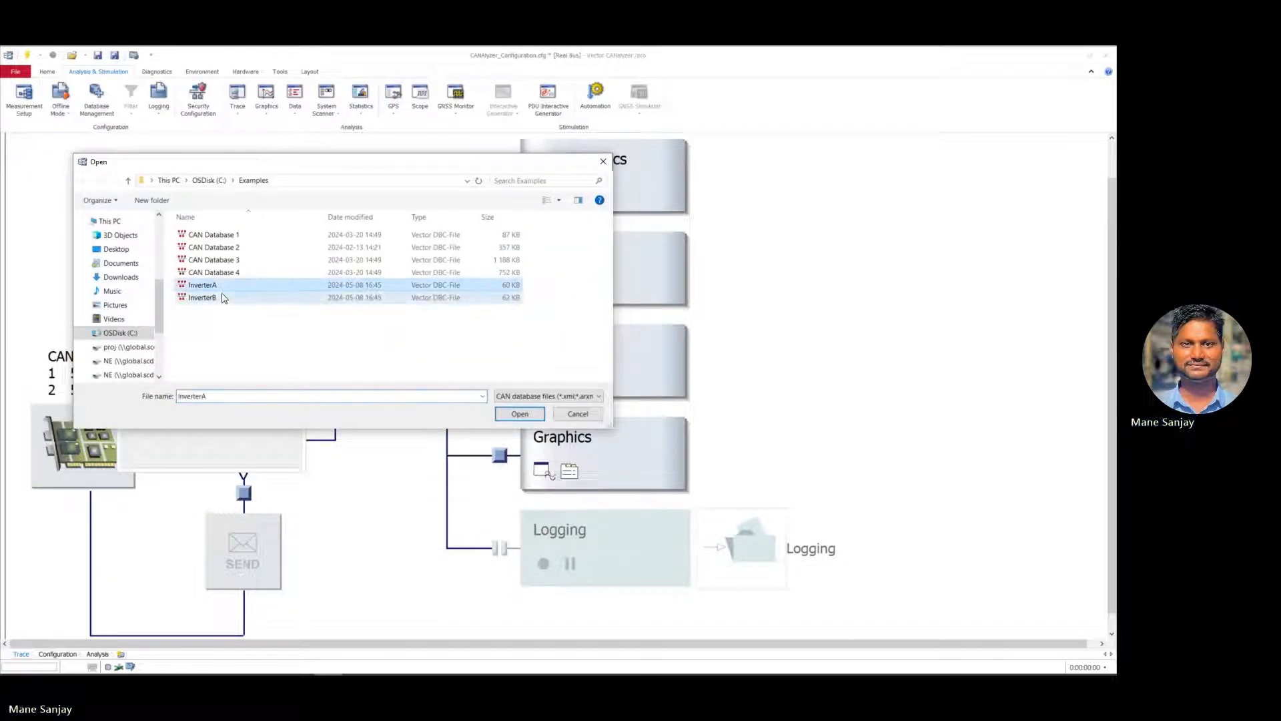
left_click(223, 298, "shift")
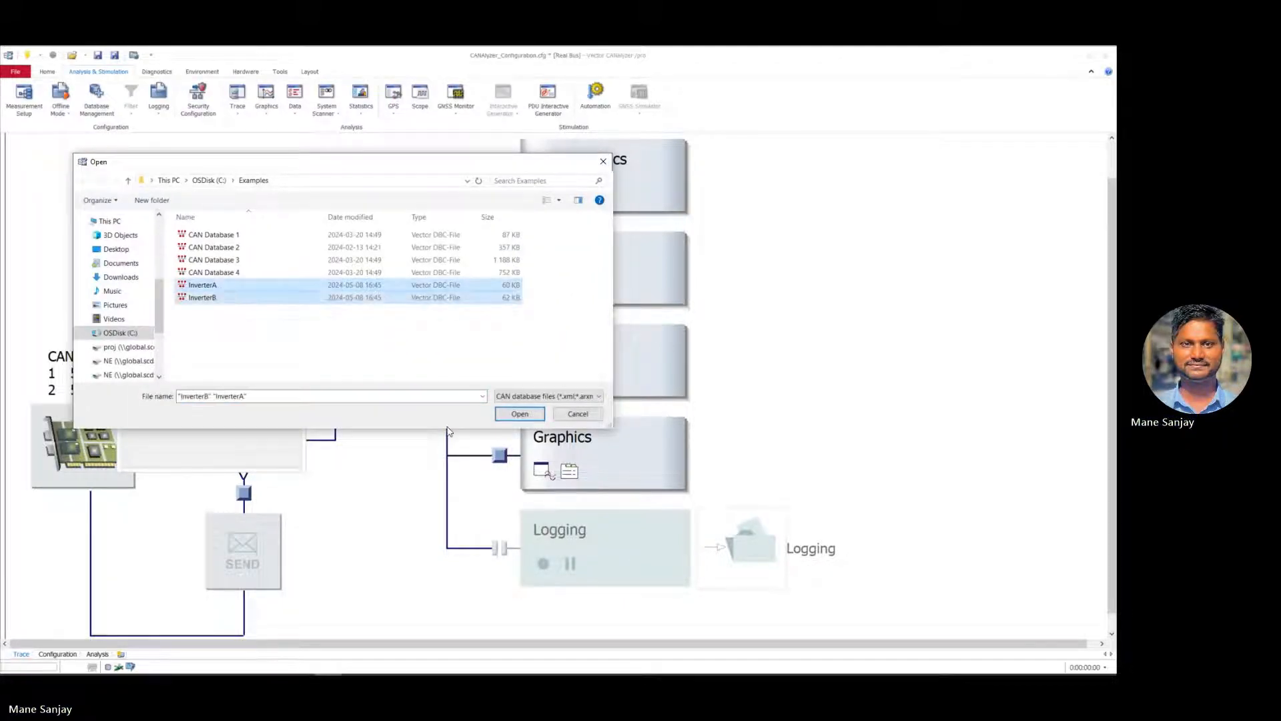
left_click(520, 415)
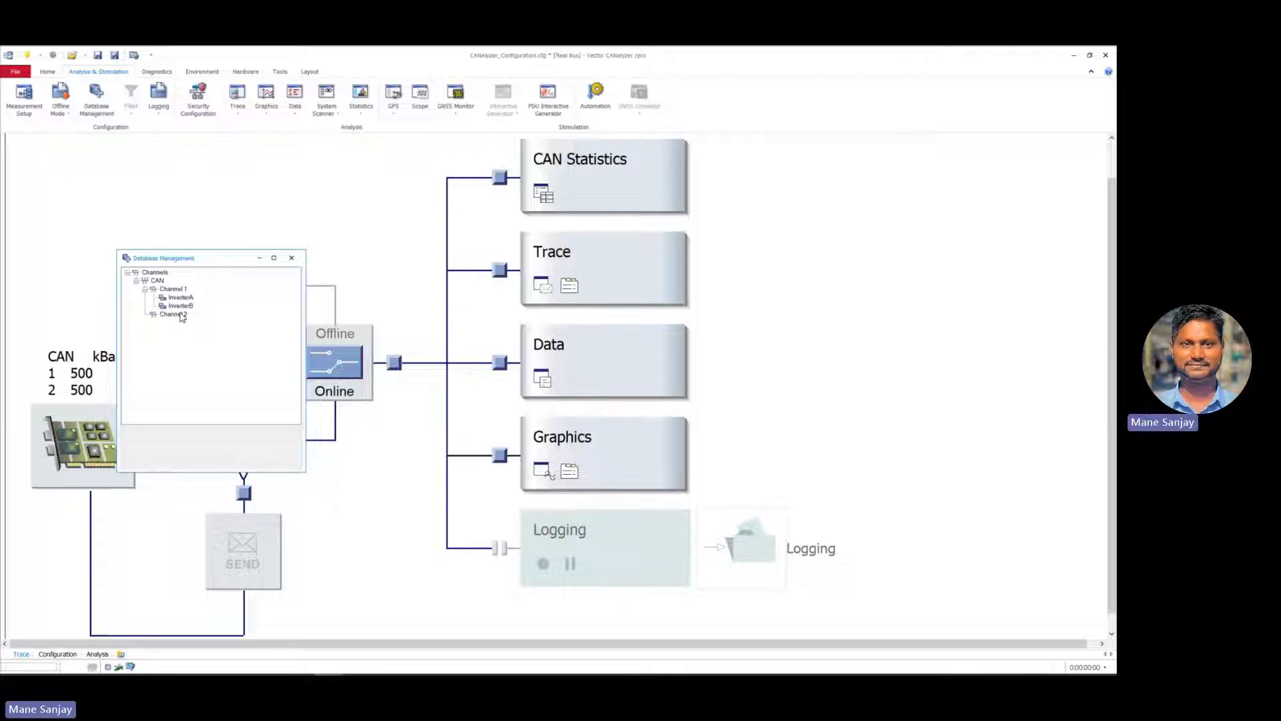
- Add the InverterA and InverterB databases to CAN Channel 2 and close the database management window
right_click(182, 316)
left_click(197, 319)
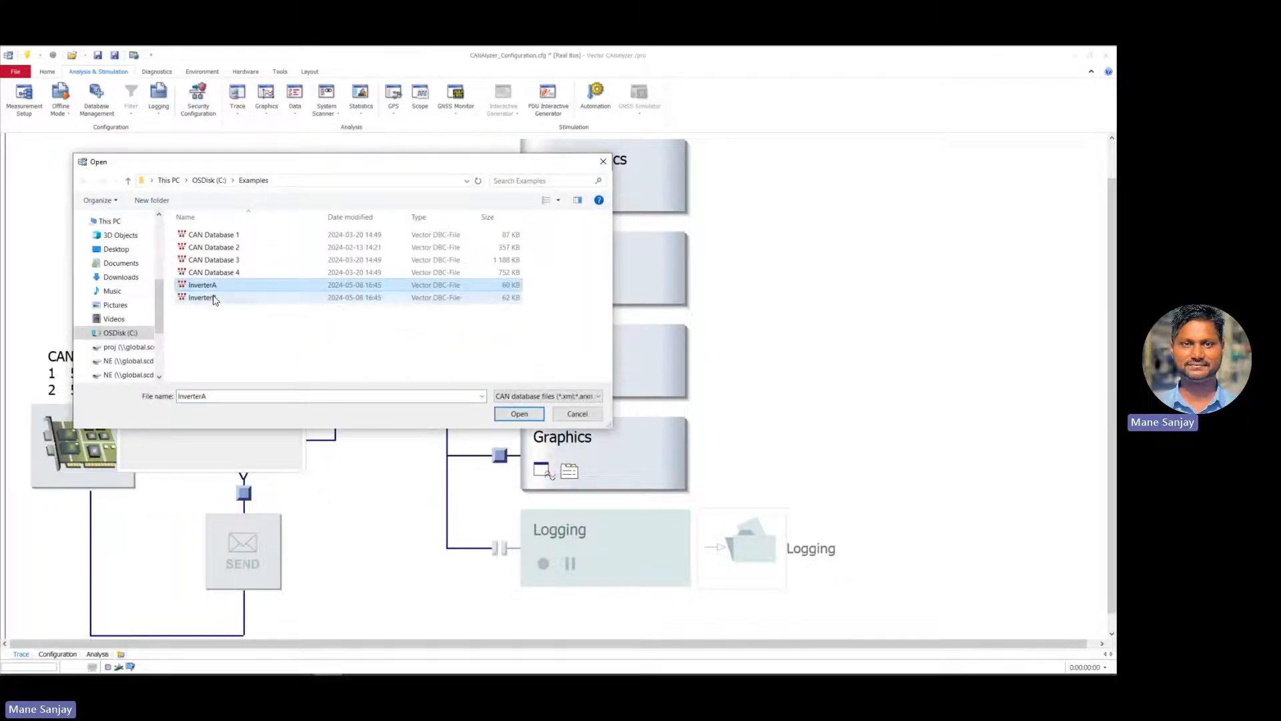
left_click(214, 298, "shift")
left_click(519, 413)
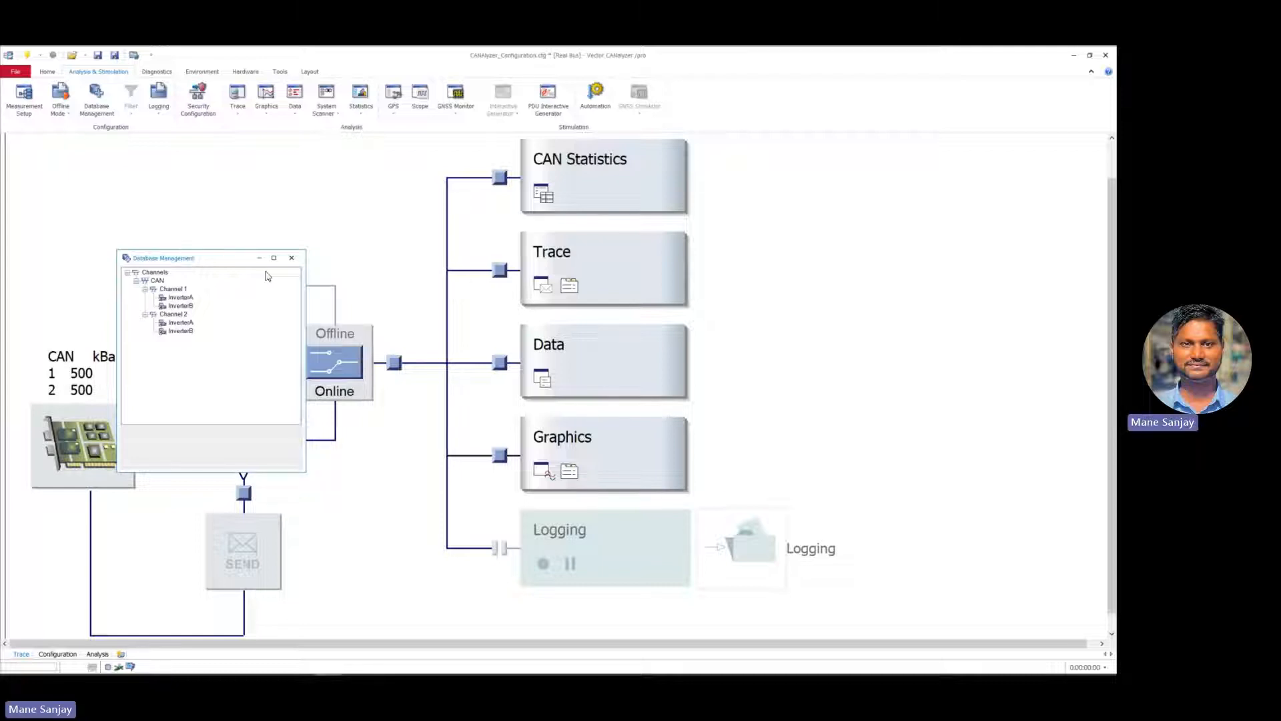
left_click(292, 260)
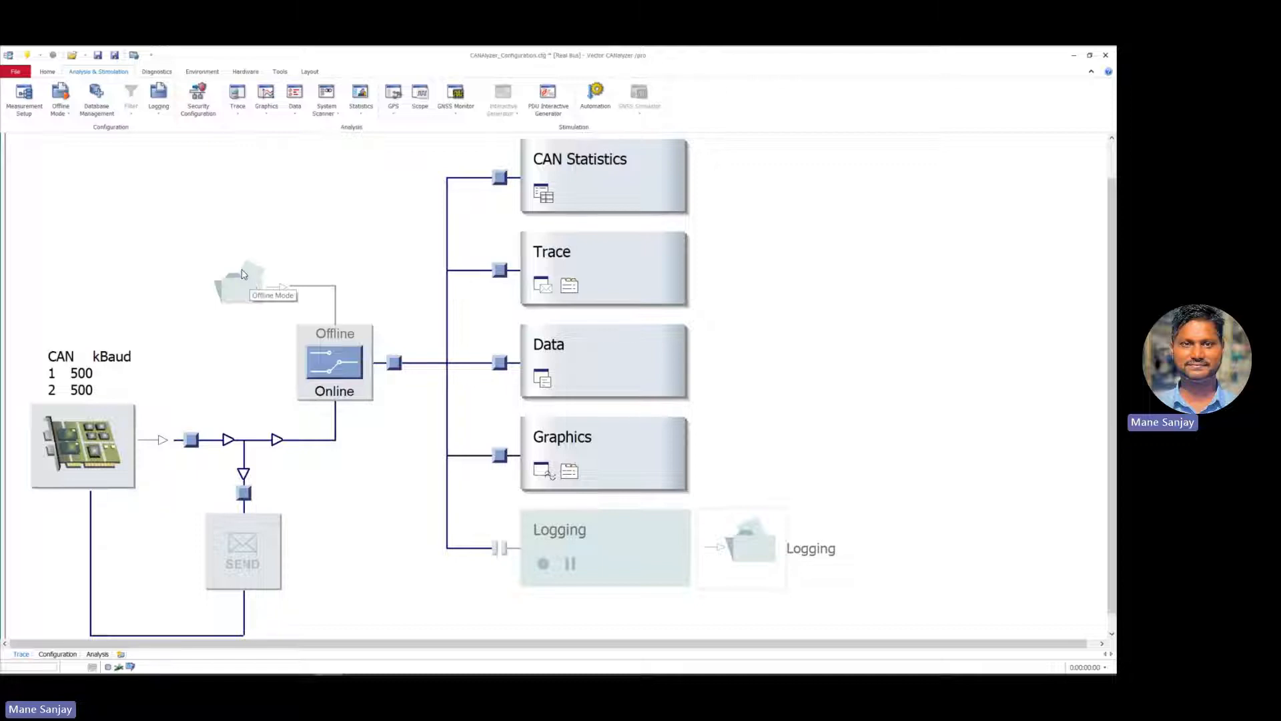
- Switch the measurement setup to offline mode and add the BLF file CAN_Log from the Examples folder as the offline source
left_click(332, 369)
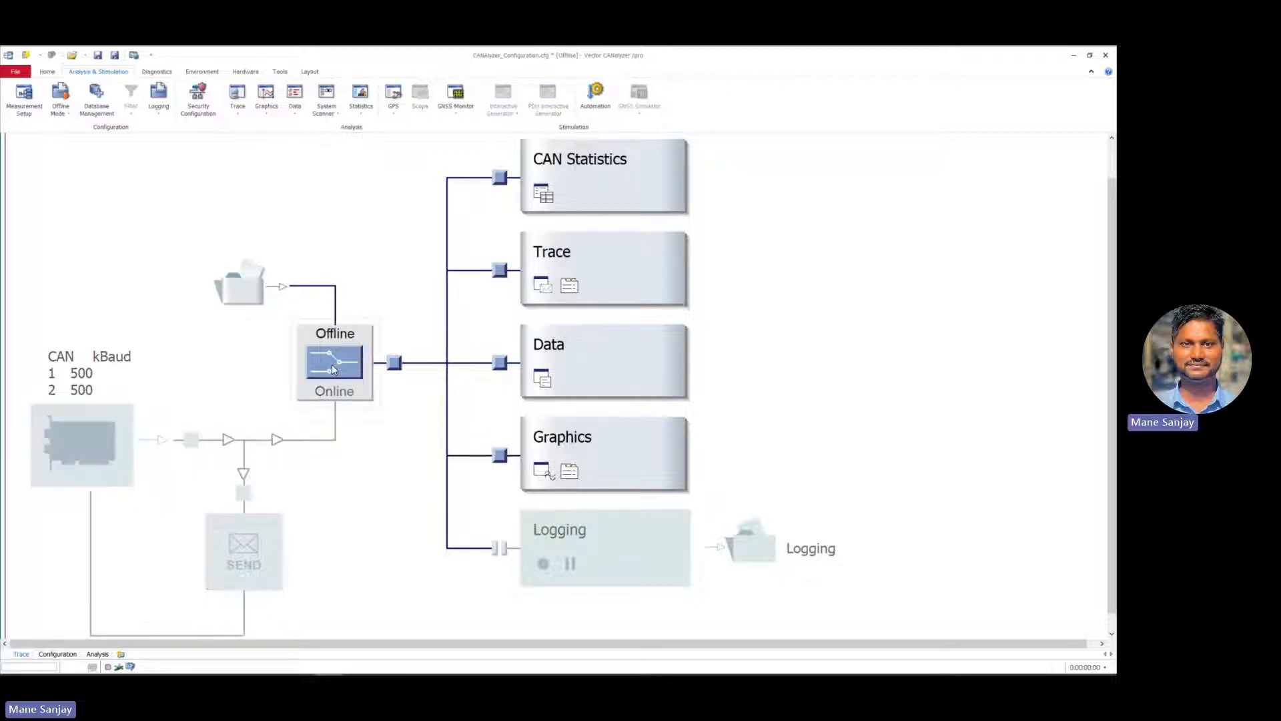
double_click(234, 285)
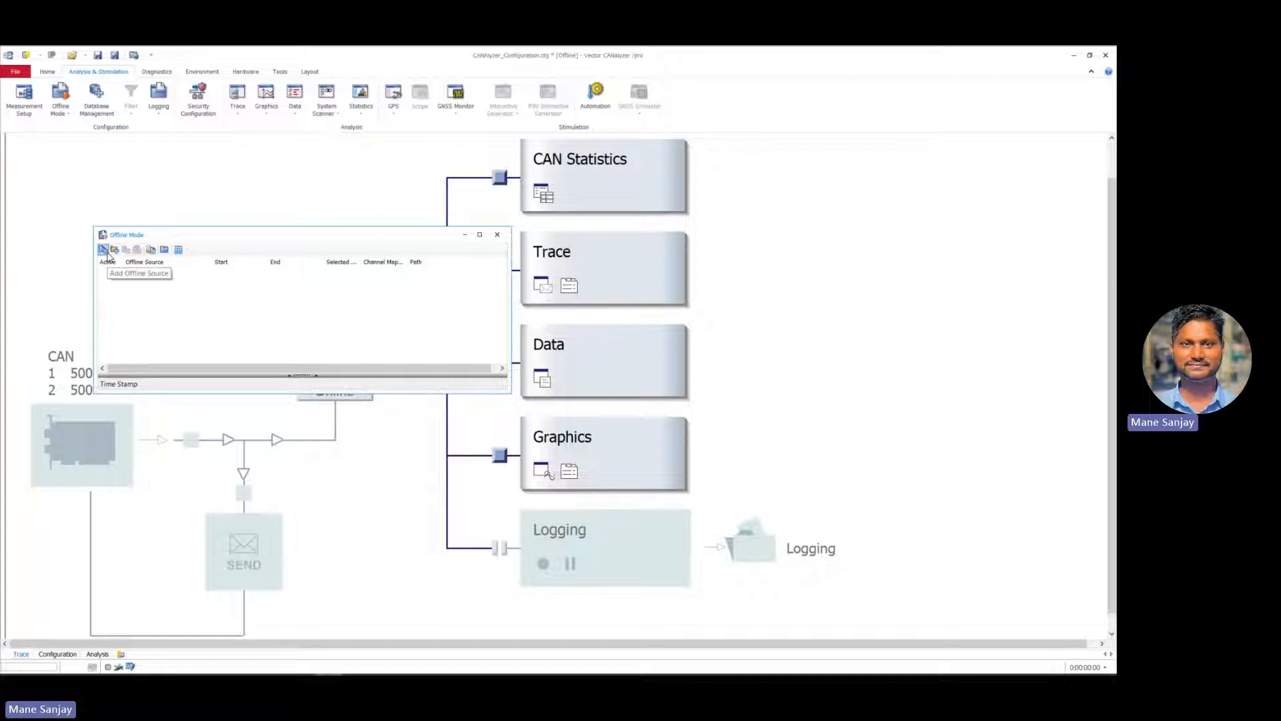
right_click(122, 280)
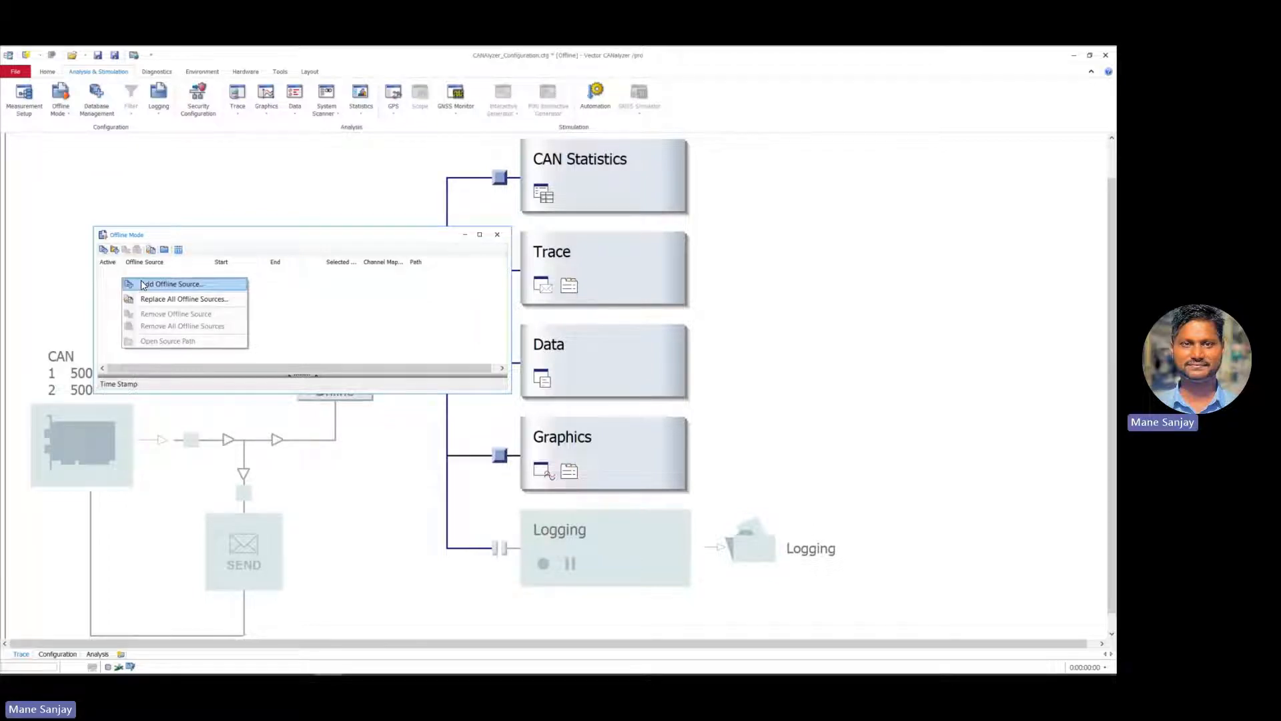
left_click(143, 285)
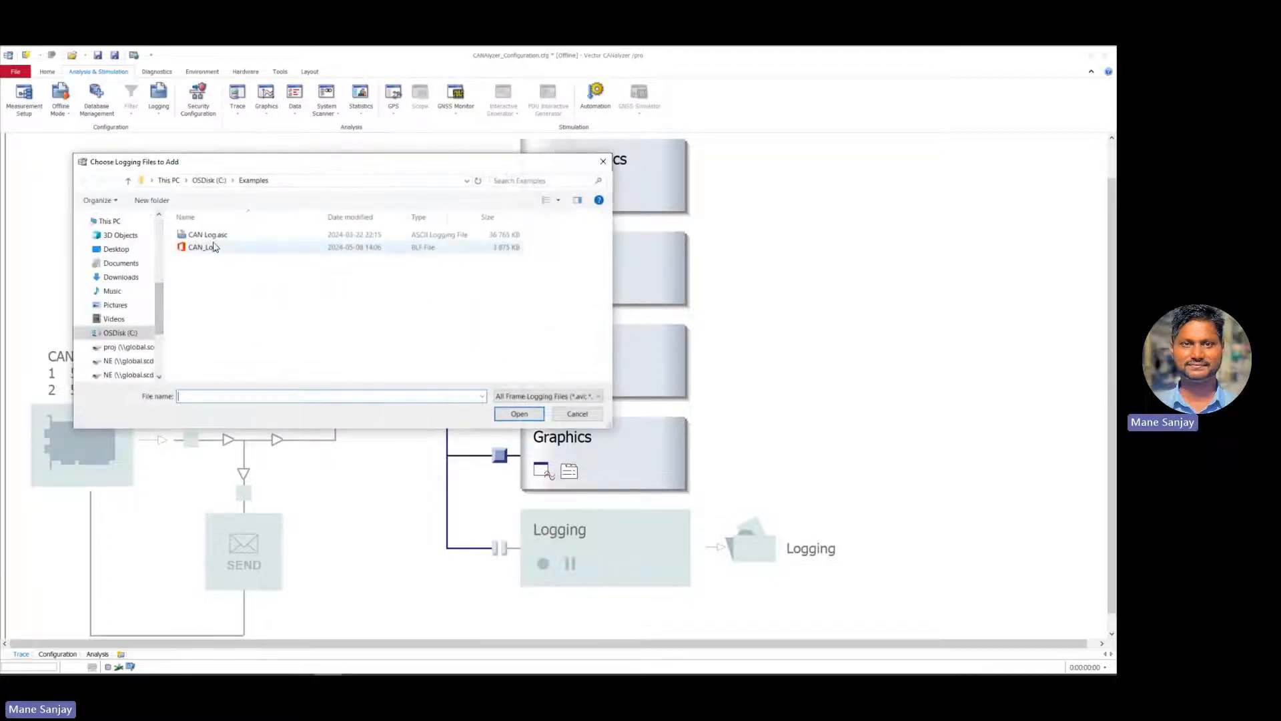
left_click(209, 248)
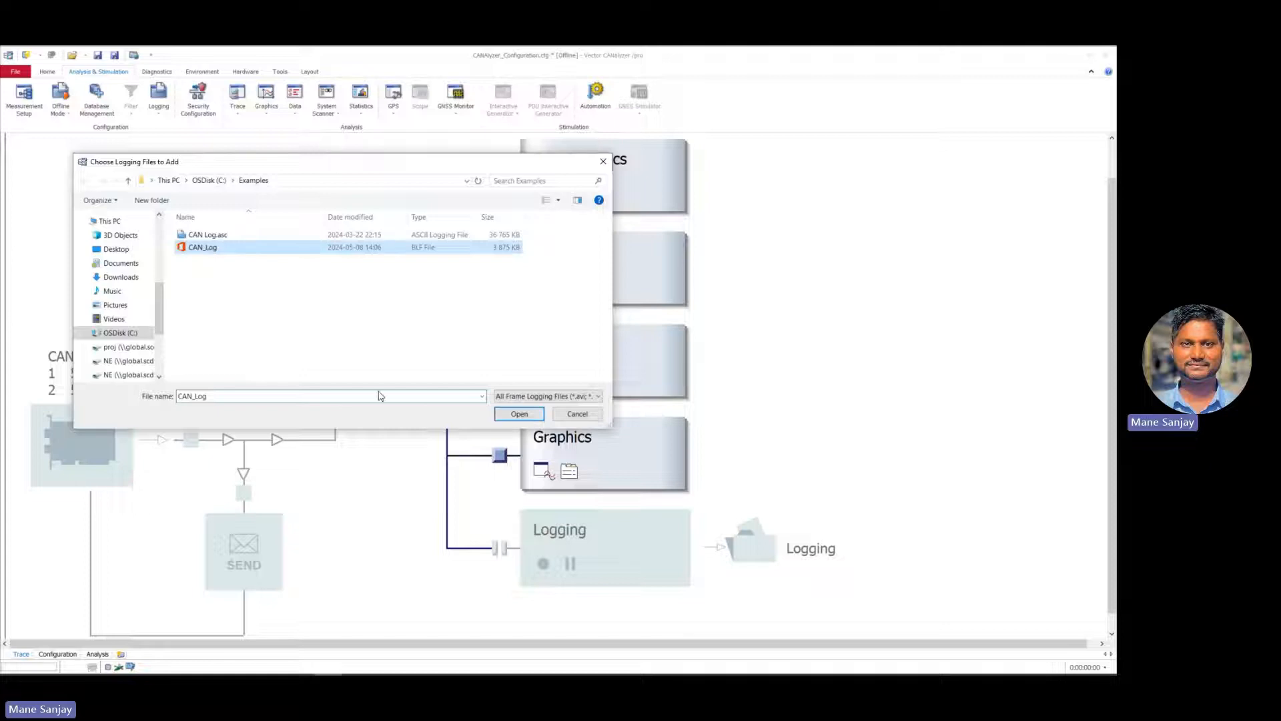
left_click(509, 415)
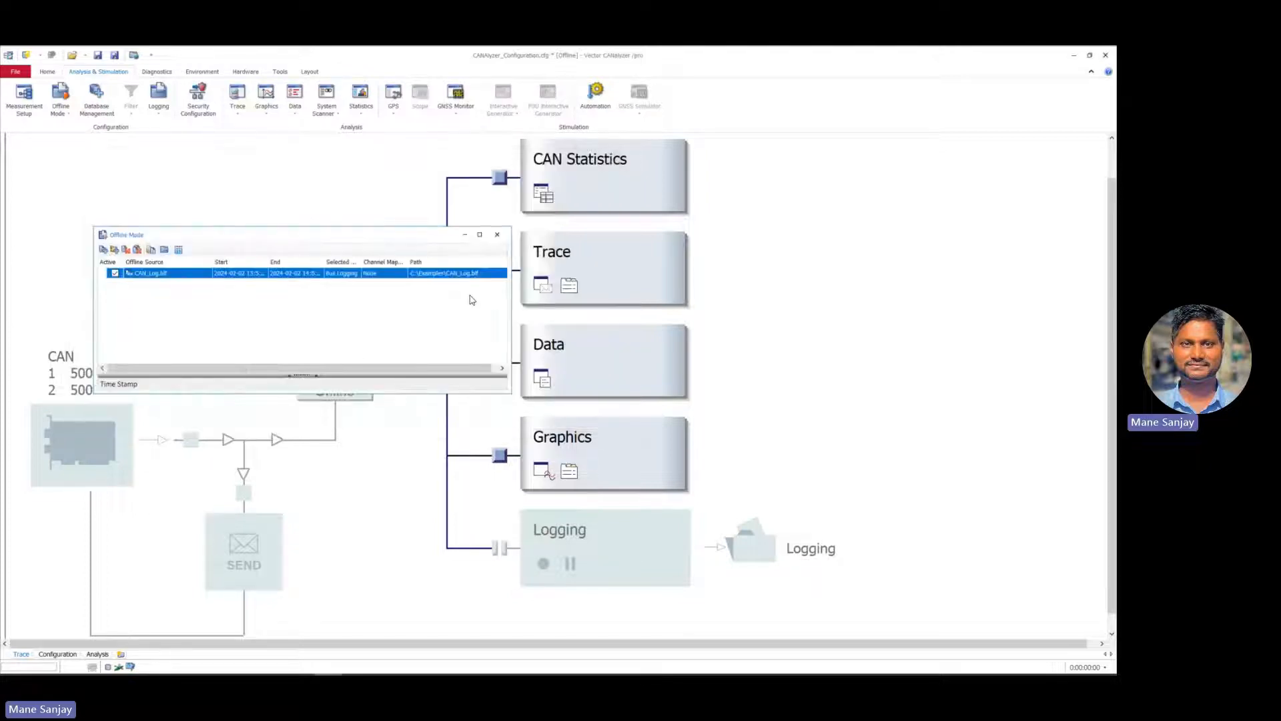
left_click(497, 237)
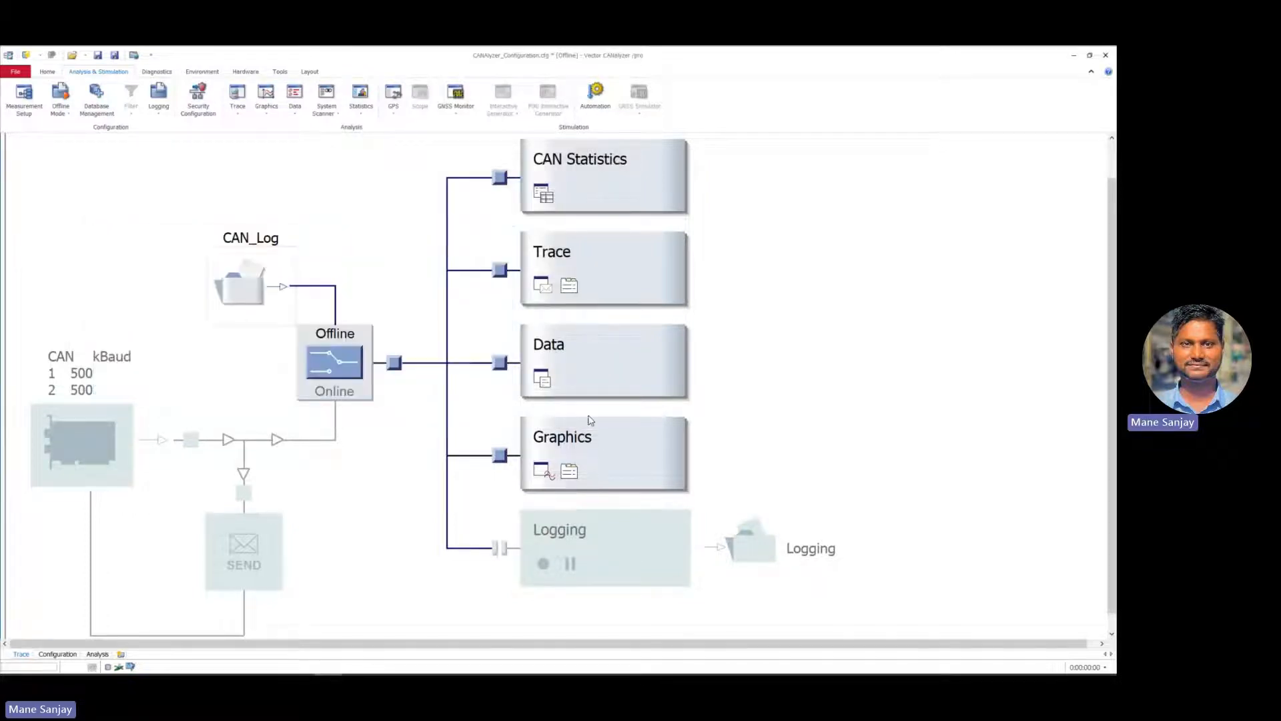
right_click(750, 543)
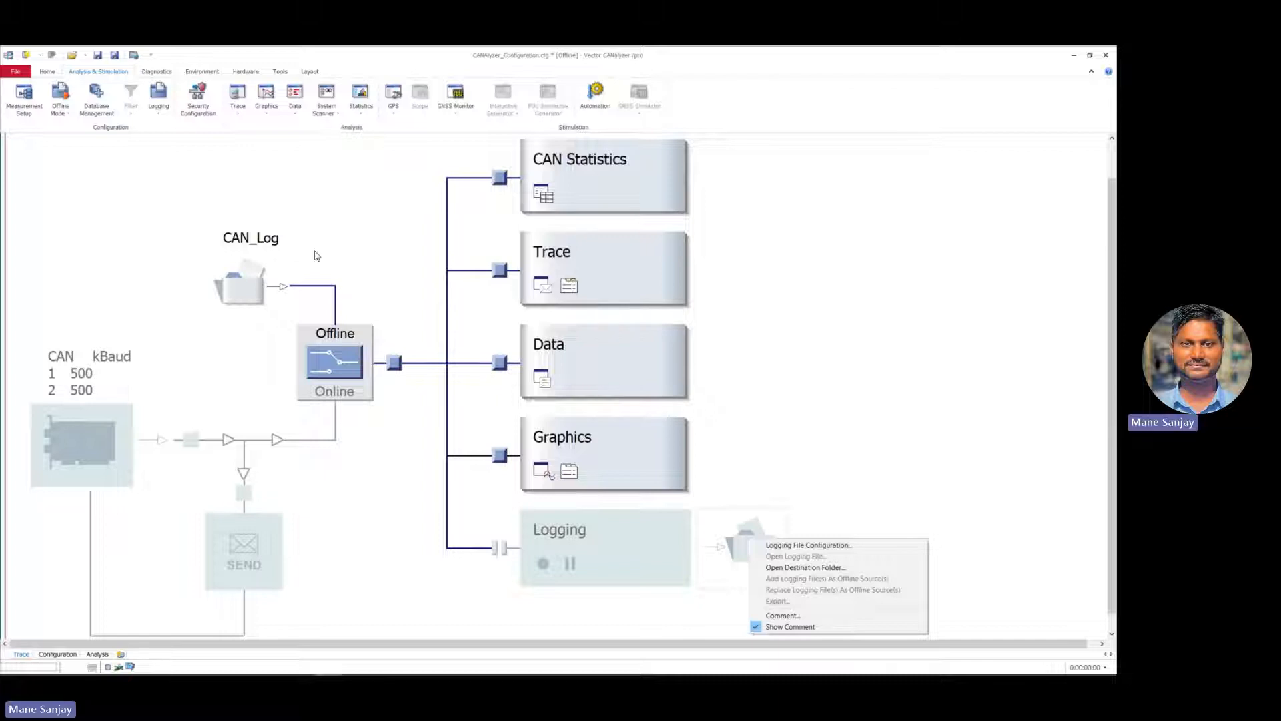
left_click(206, 319)
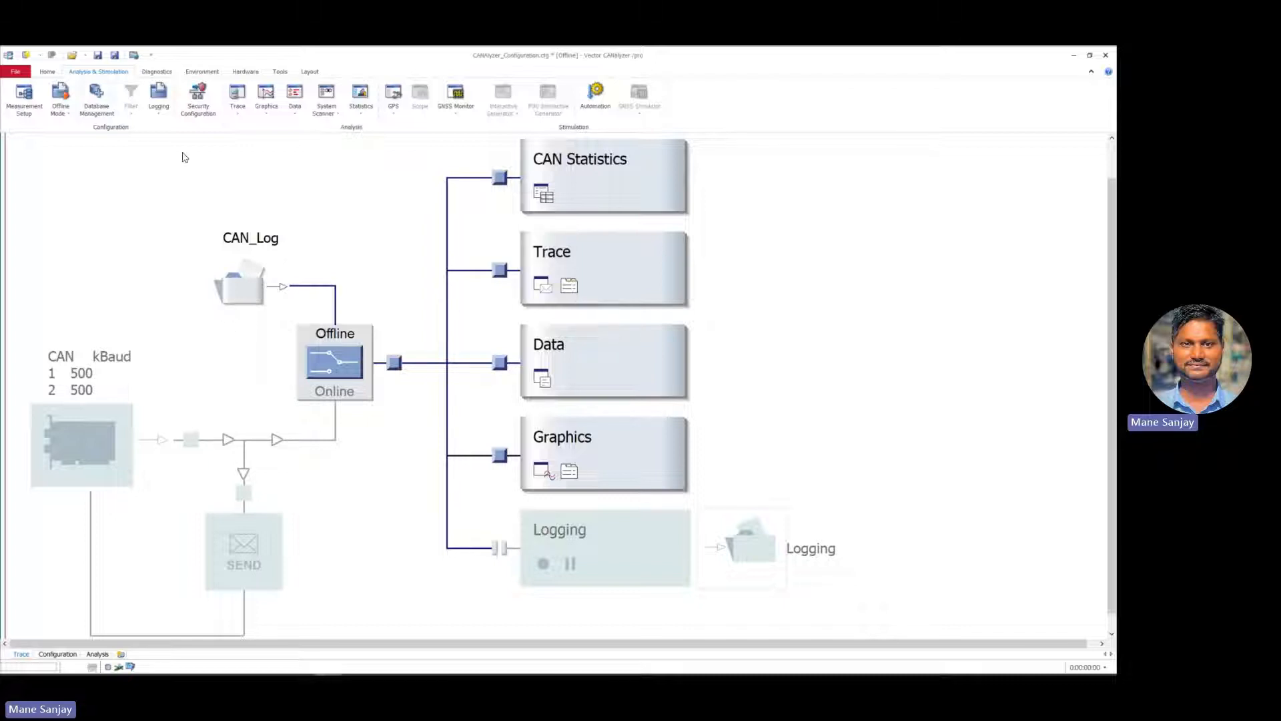
- Replay the CAN_Log source and check its messages in the Trace window, ending back at the measurement setup
left_click(29, 56)
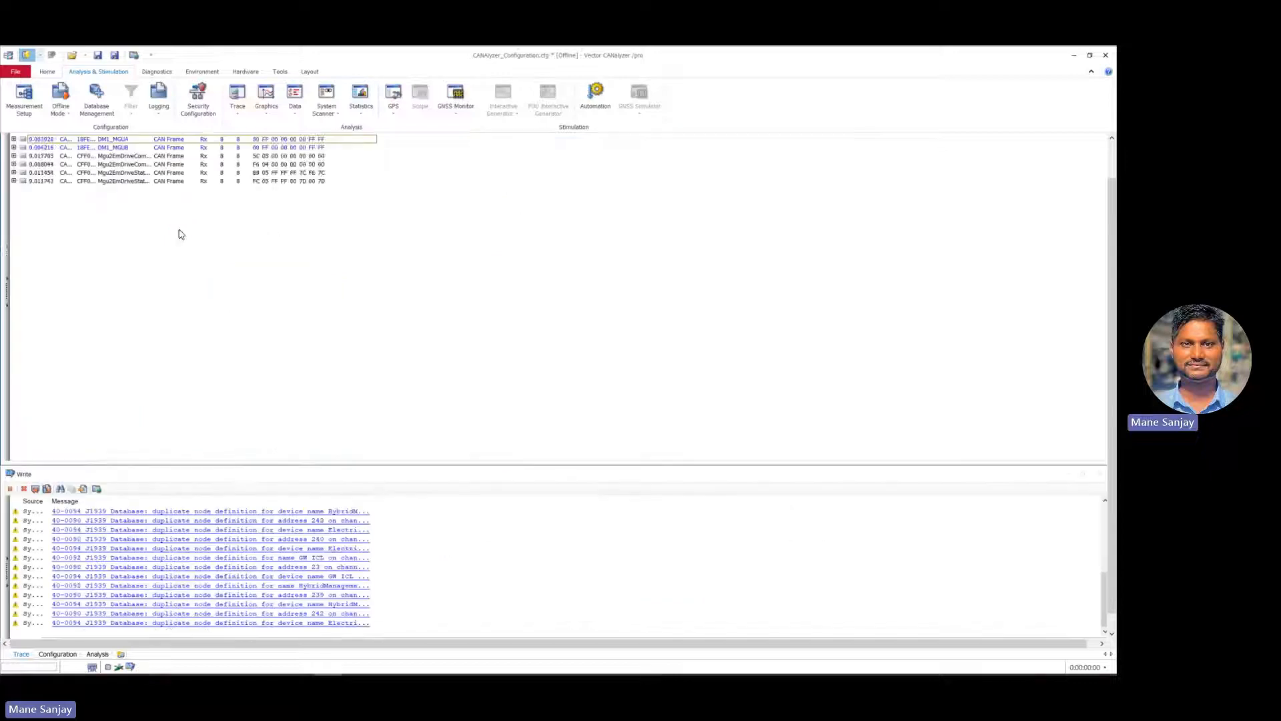
left_click(26, 100)
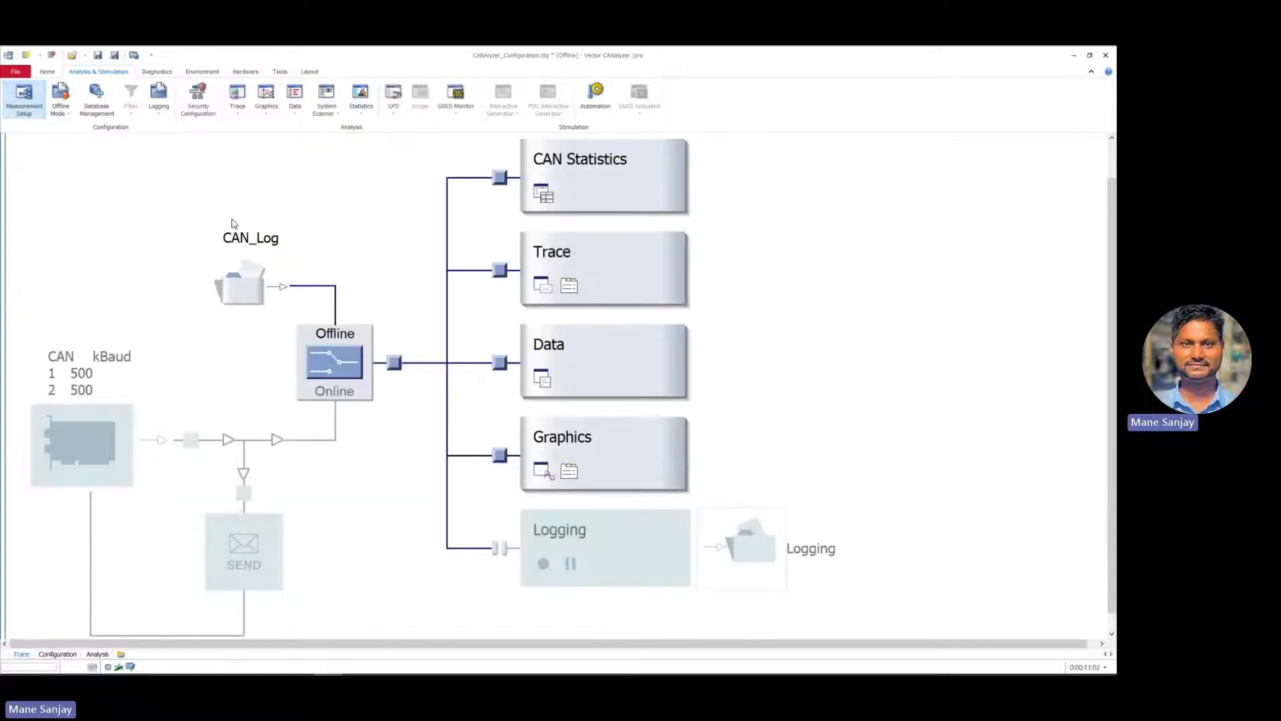
left_click(544, 287)
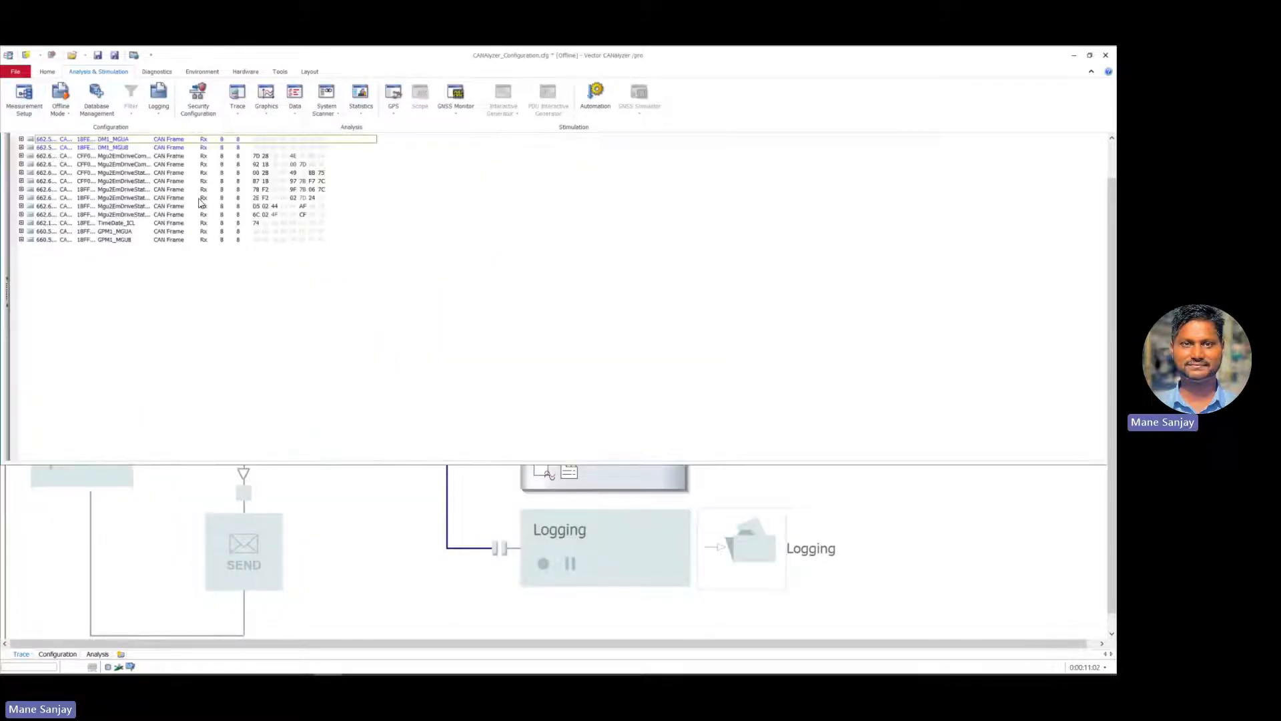
left_click(25, 99)
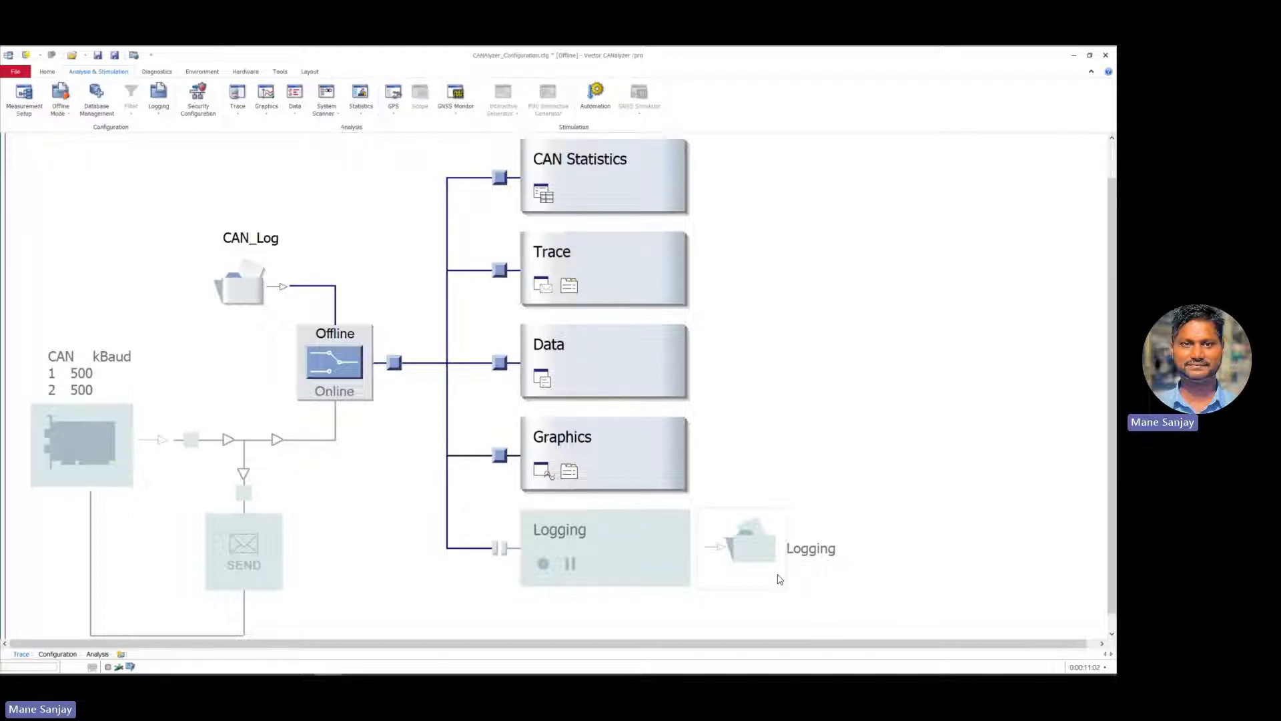
- Enable the Logging block and set its destination file name to samplelogging
right_click(751, 548)
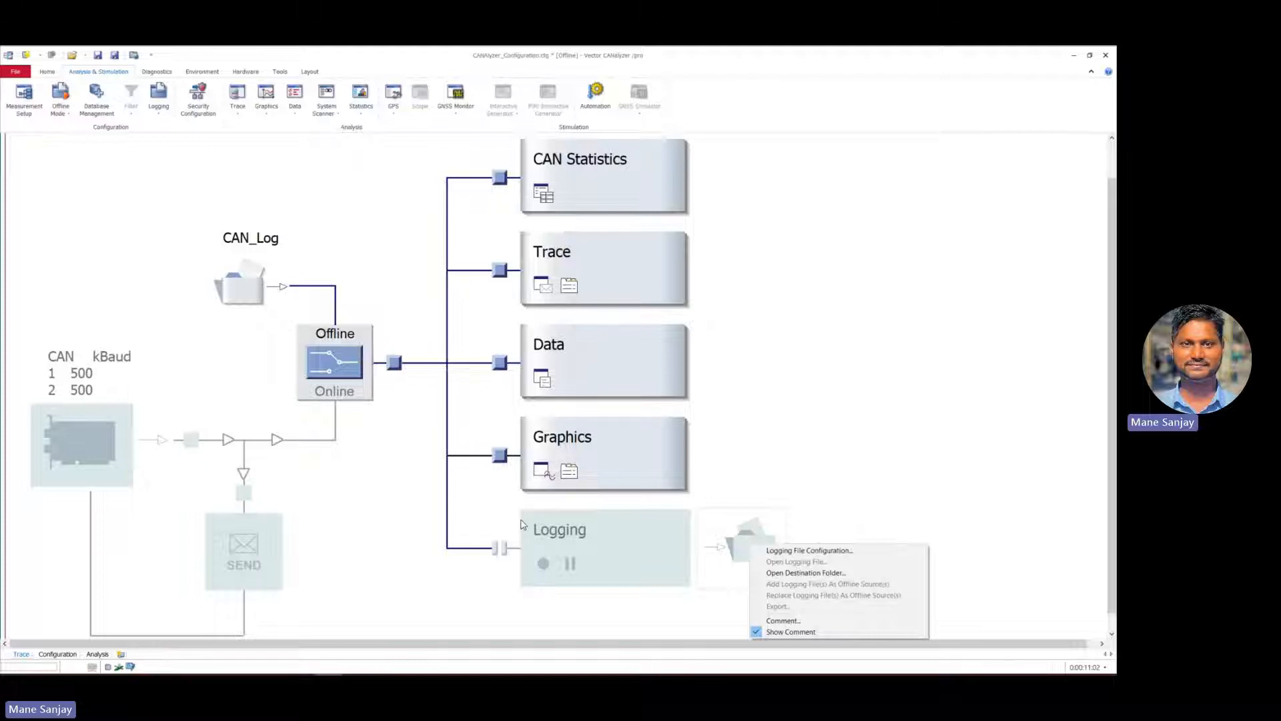
left_click(499, 548)
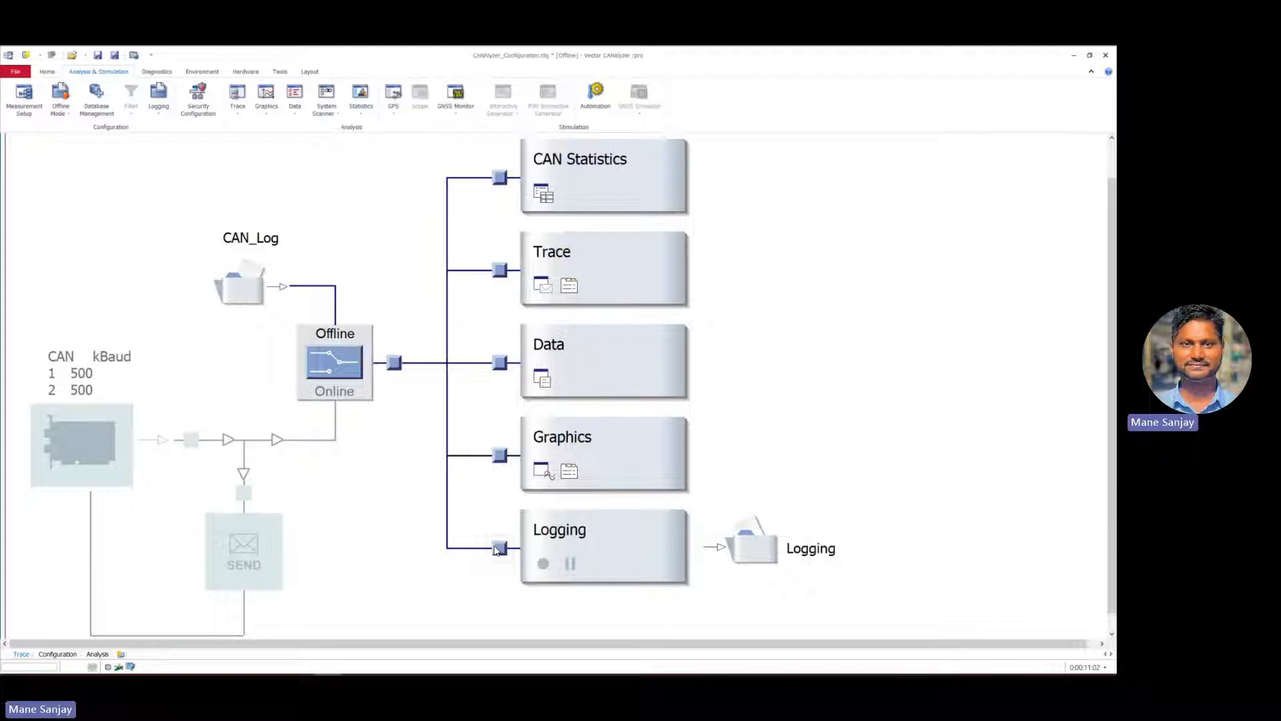
double_click(752, 550)
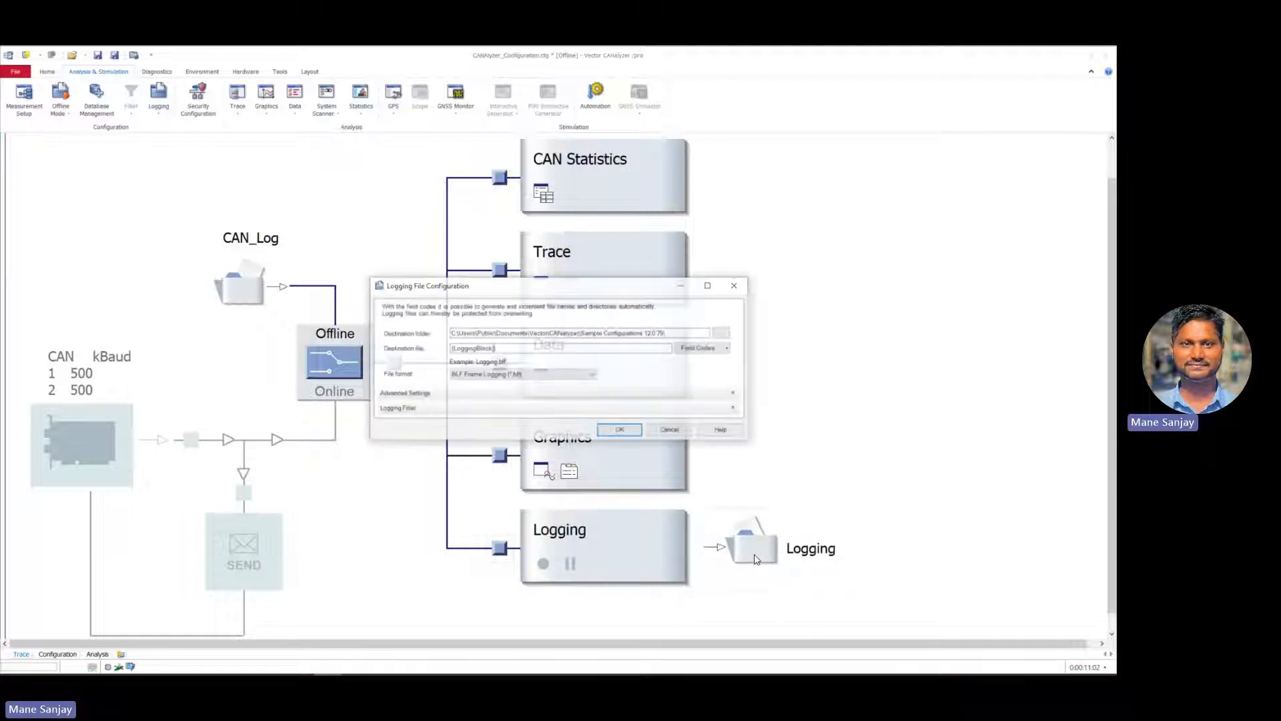
double_click(506, 348)
left_click(506, 348)
double_click(506, 349)
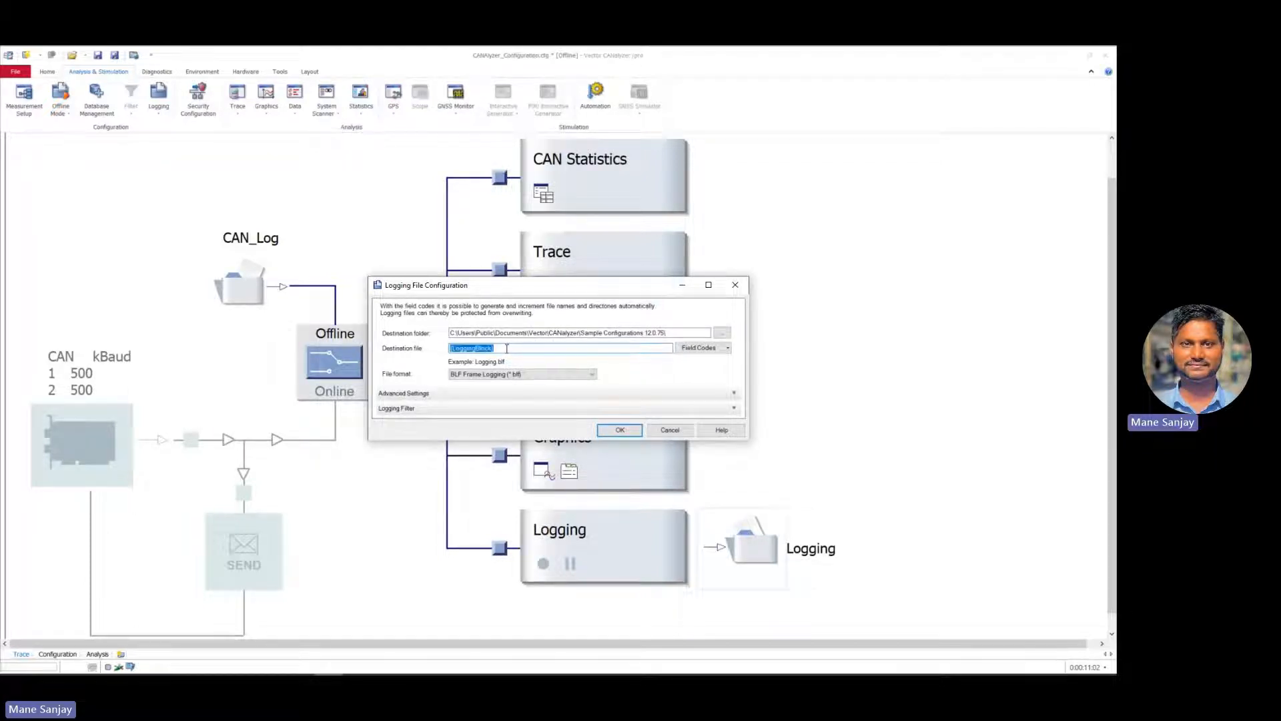
type("samplelogging")
key("Return")
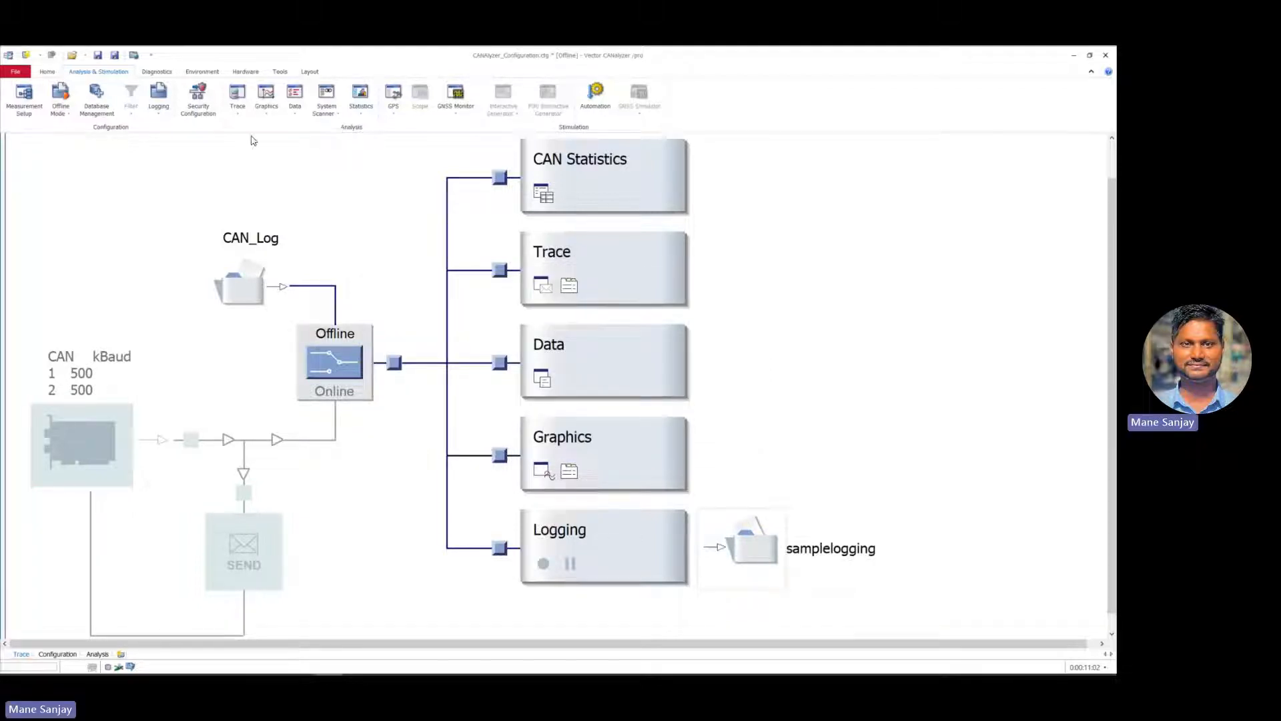
- Run the offline measurement to record the samplelogging file and return to the measurement setup
left_click(26, 54)
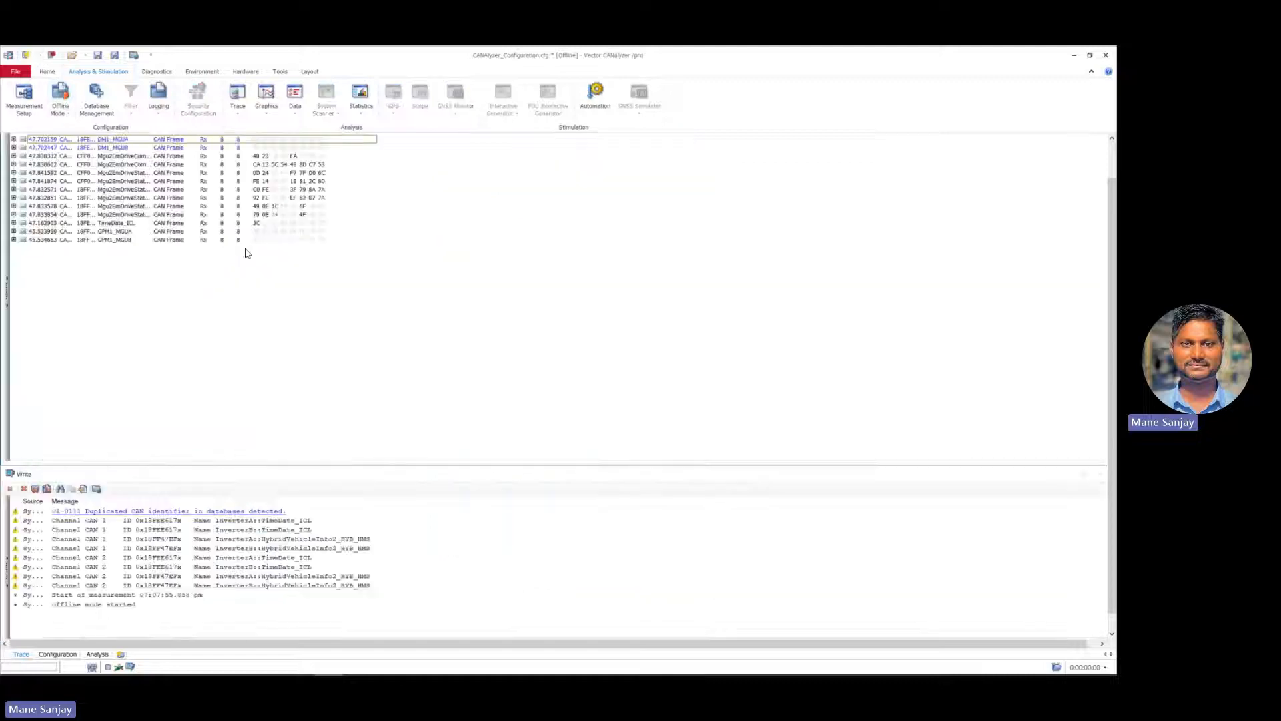
left_click(24, 97)
key("Escape")
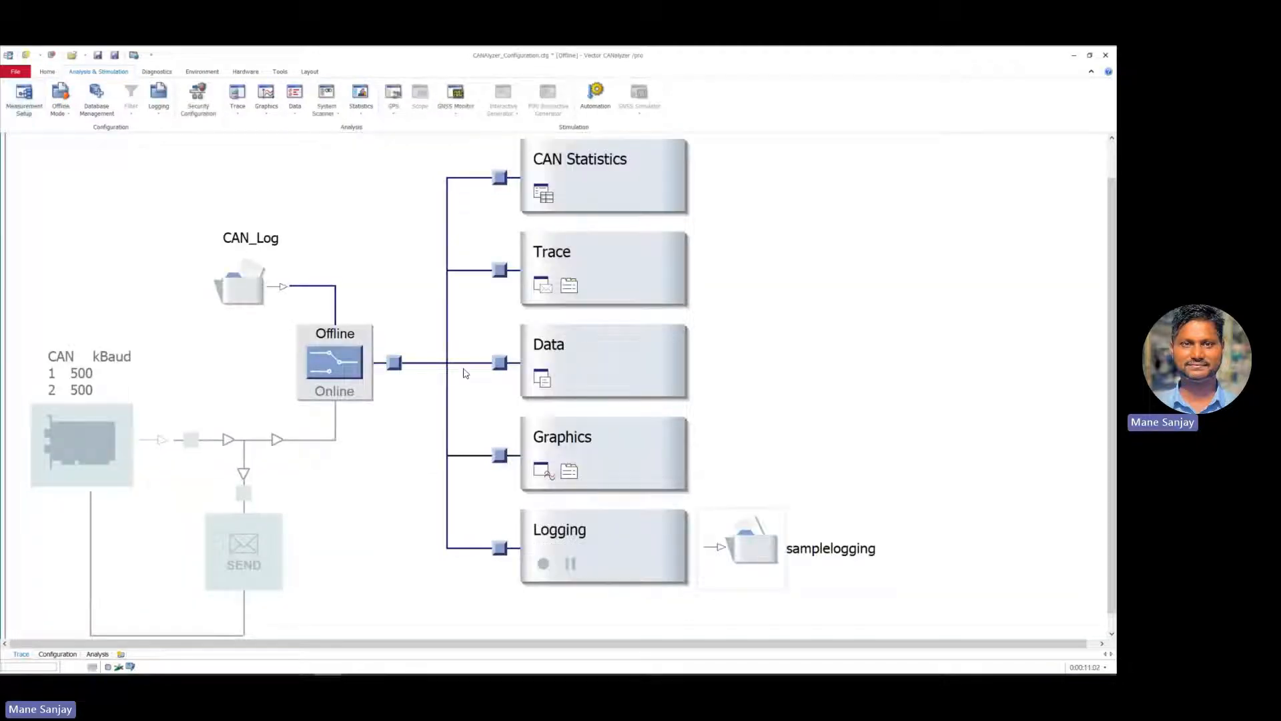
- Open the logging export for the samplelogging file, consult its help, and bring the export dialog back into view
right_click(746, 546)
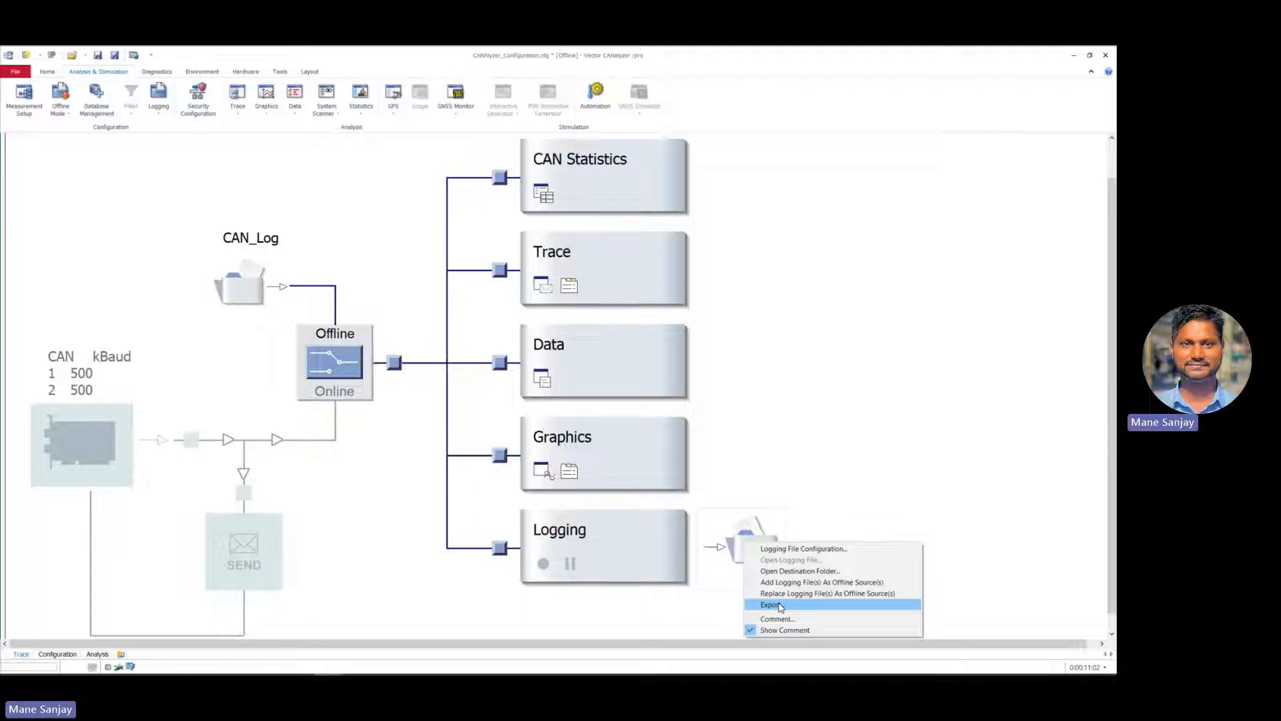
left_click(780, 605)
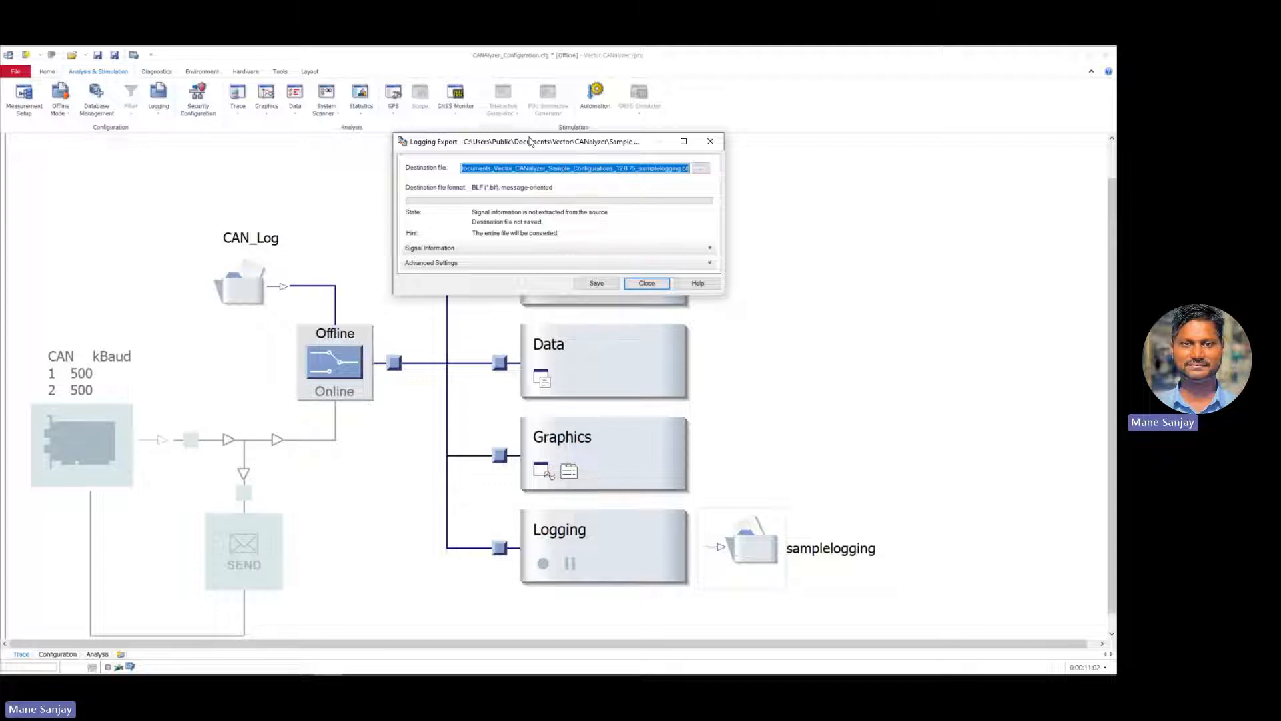
left_click_drag(490, 145, 1, 230)
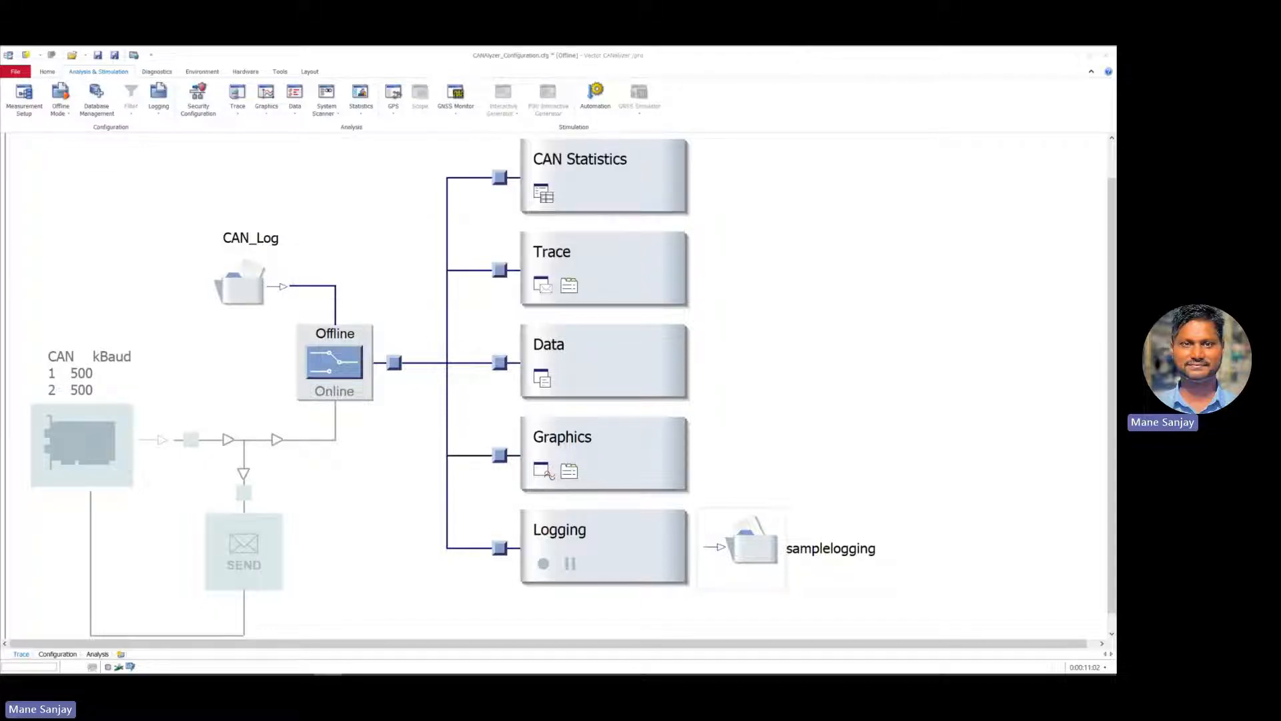
key("F1")
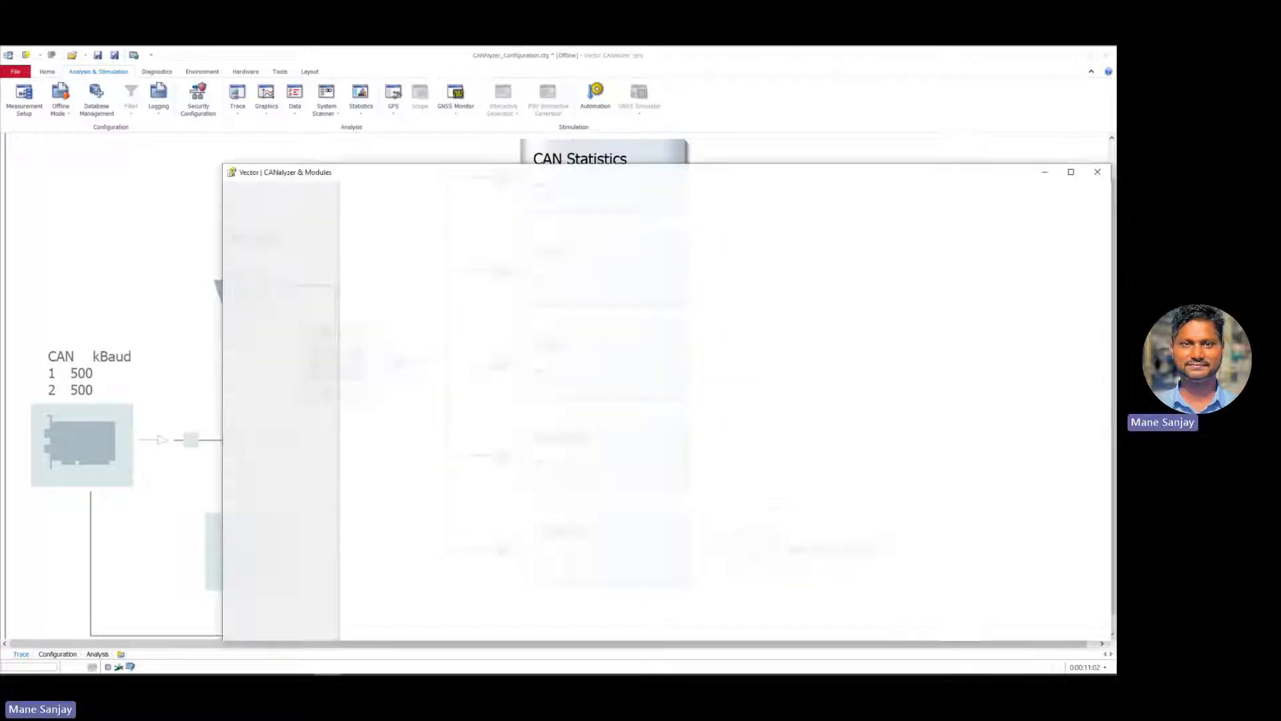
left_click_drag(401, 168, 0, 354)
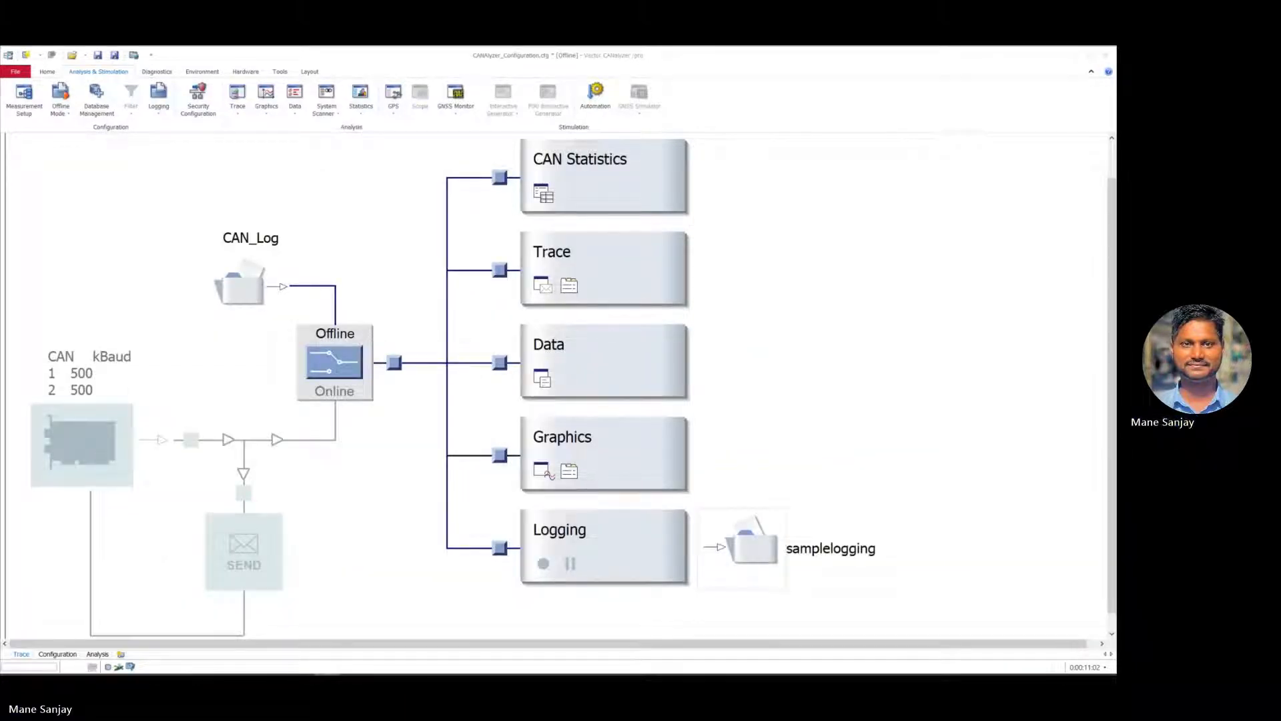
left_click_drag(0, 305, 324, 281)
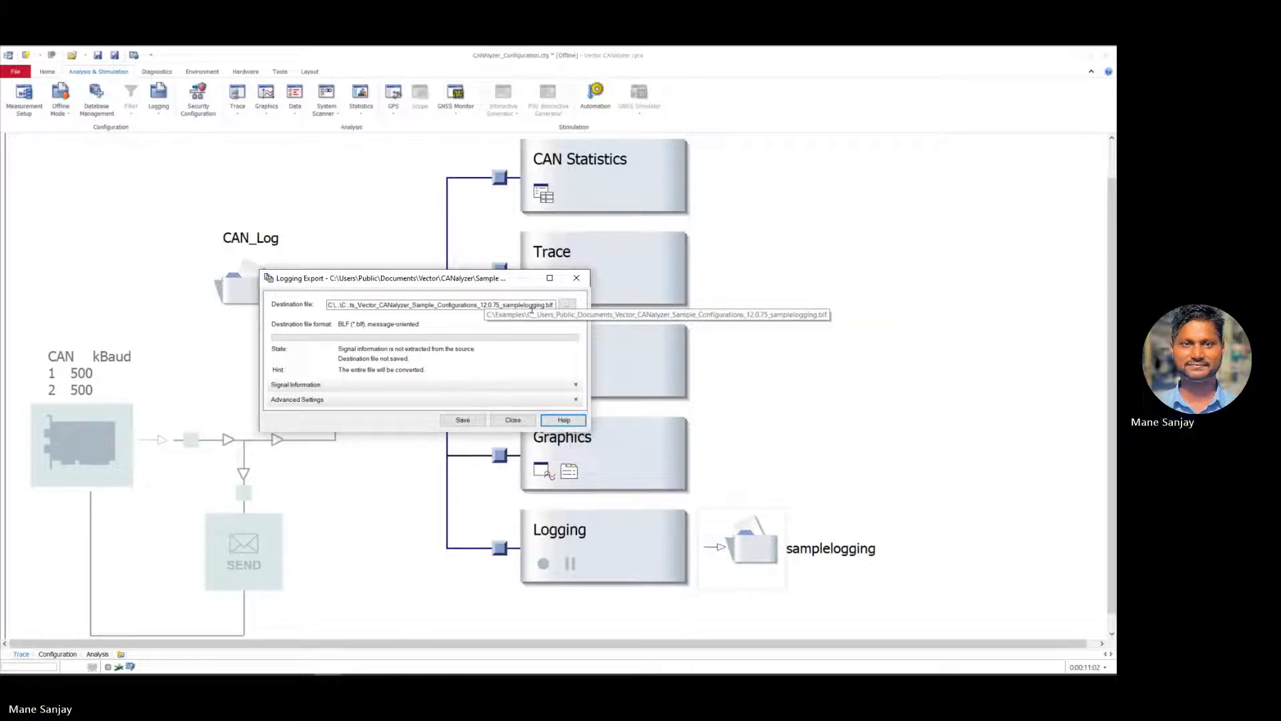
- Set the export's destination file to SampleFile in the Examples folder, with type CSV Signal Logging Files (*.csv)
left_click(567, 304)
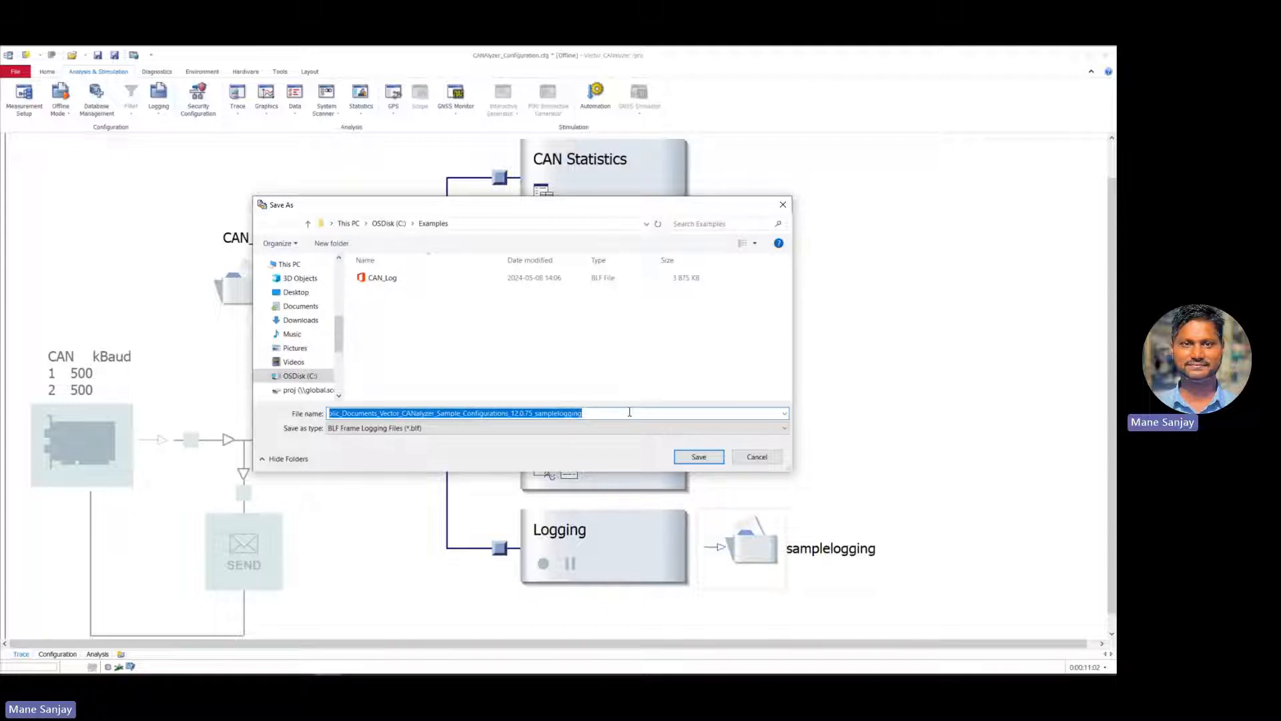
left_click(617, 428)
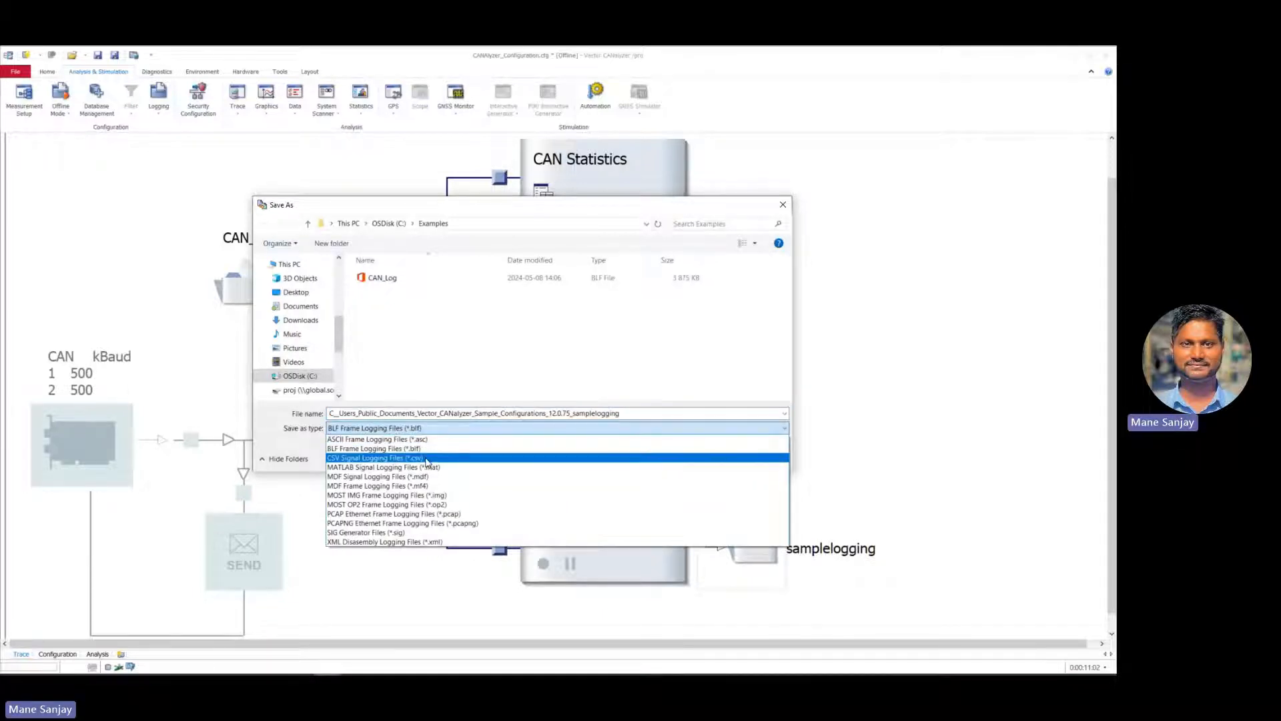
left_click(428, 459)
left_click(521, 432)
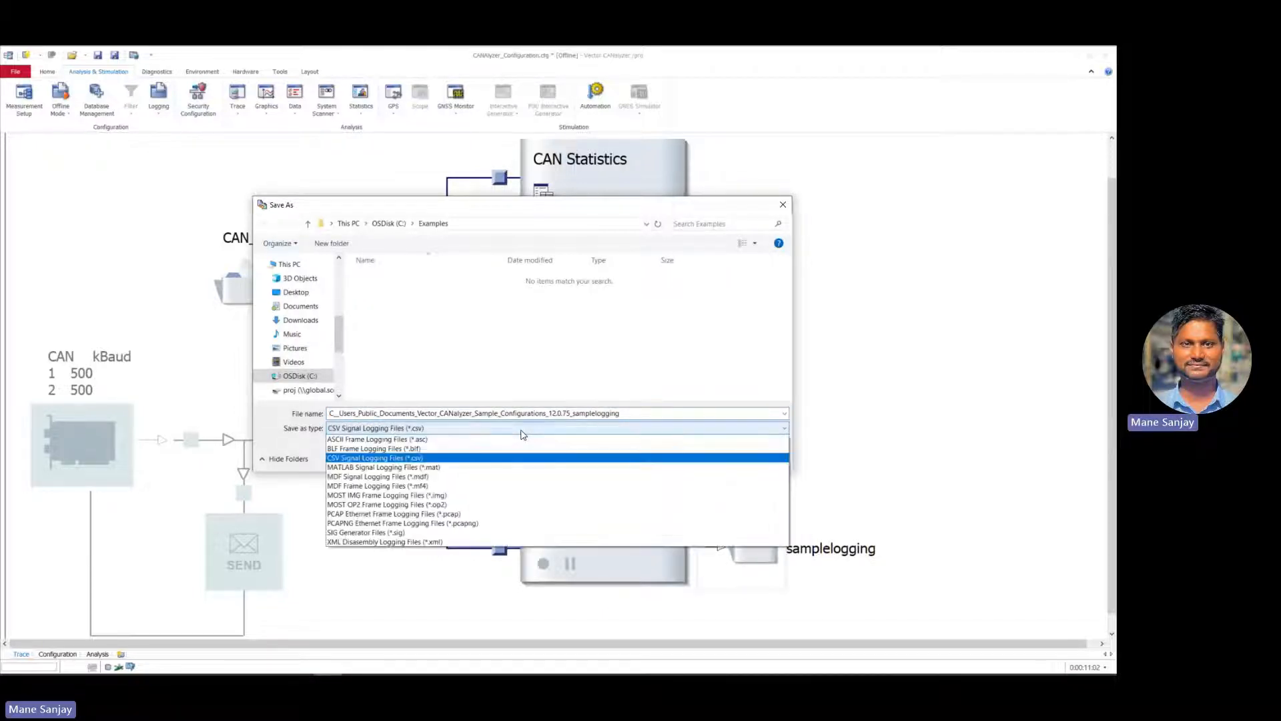
left_click(435, 458)
left_click(642, 414)
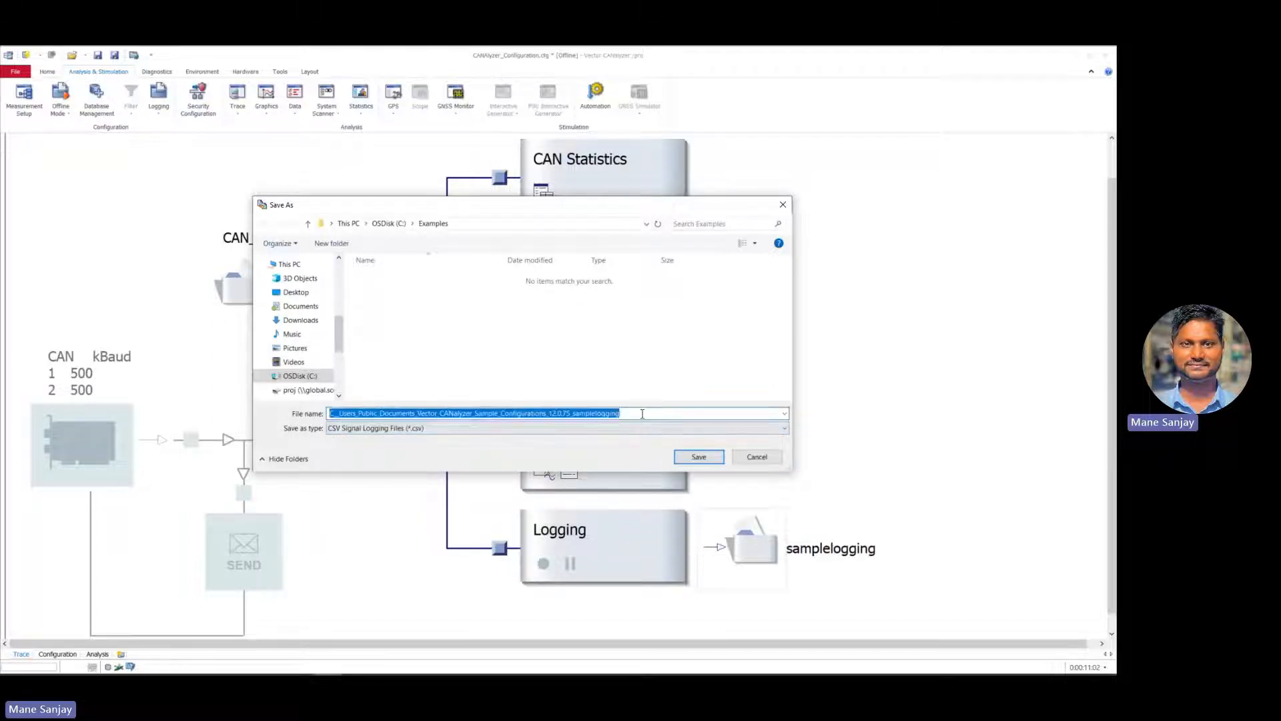
type("sample")
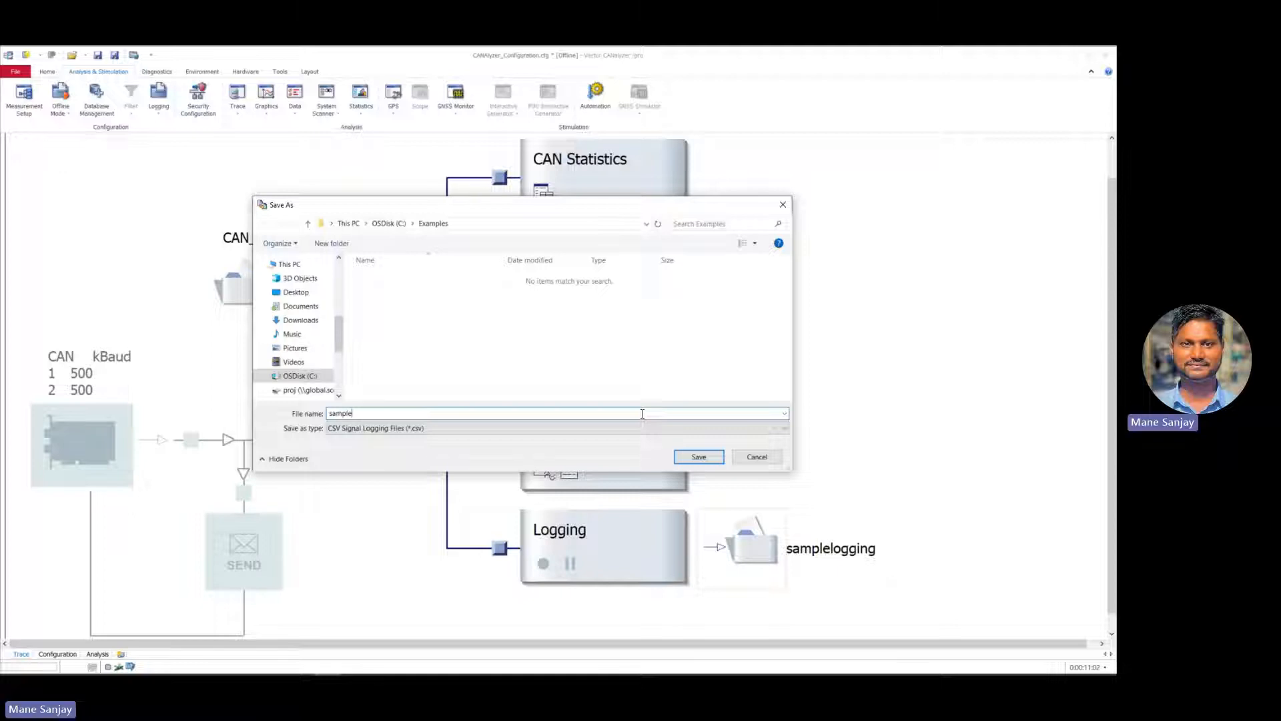
type("File")
left_click(327, 413)
type("S")
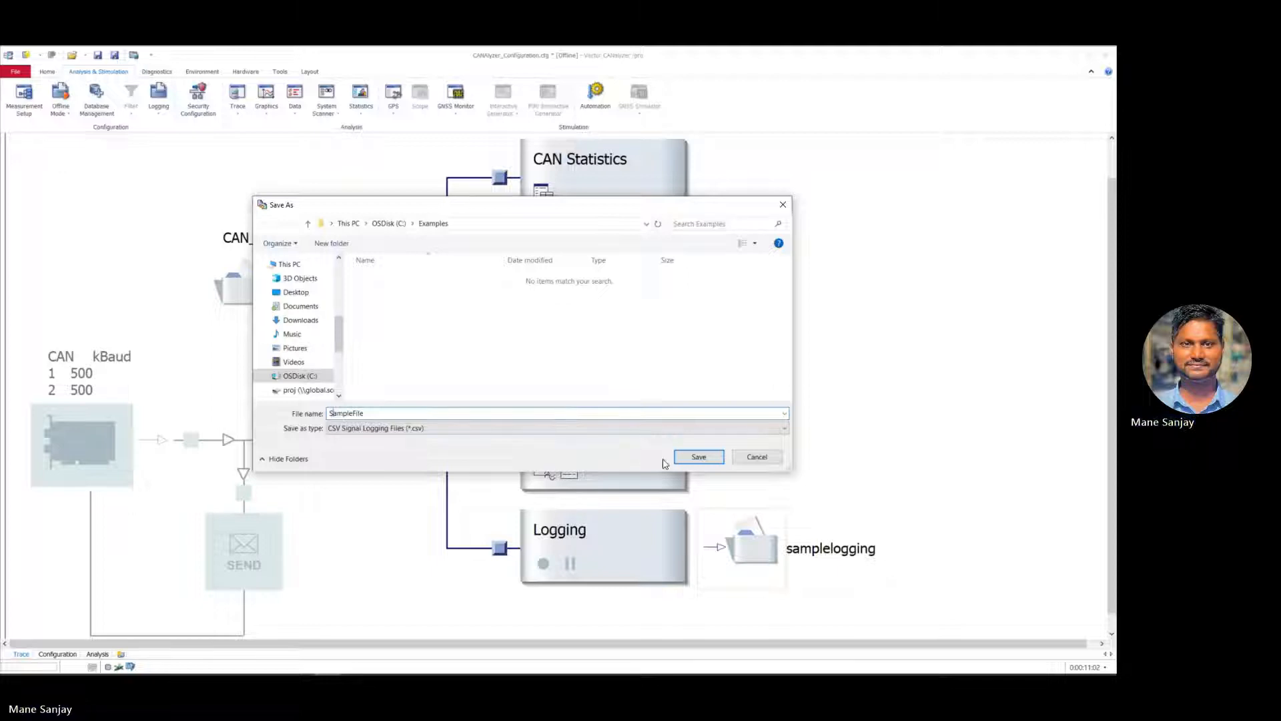
left_click(697, 457)
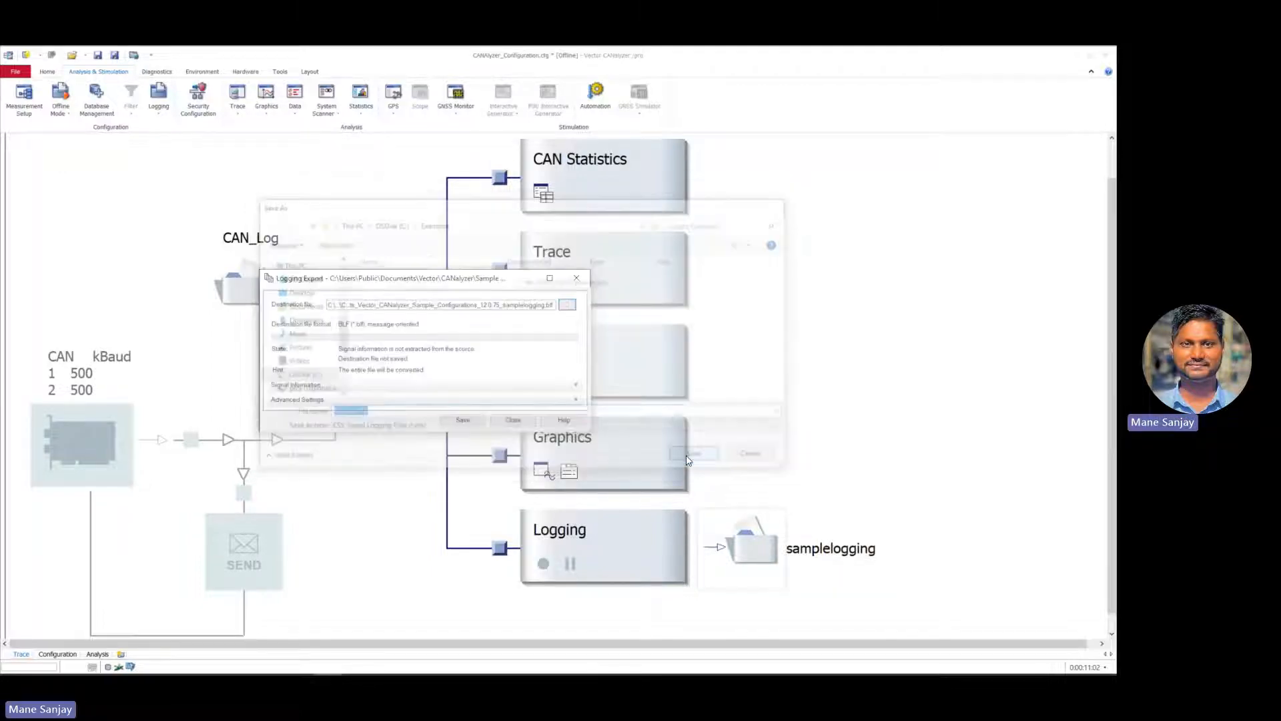
- Expand the export's Advanced Settings and Signal Information sections and consult the help about them
left_click(575, 399)
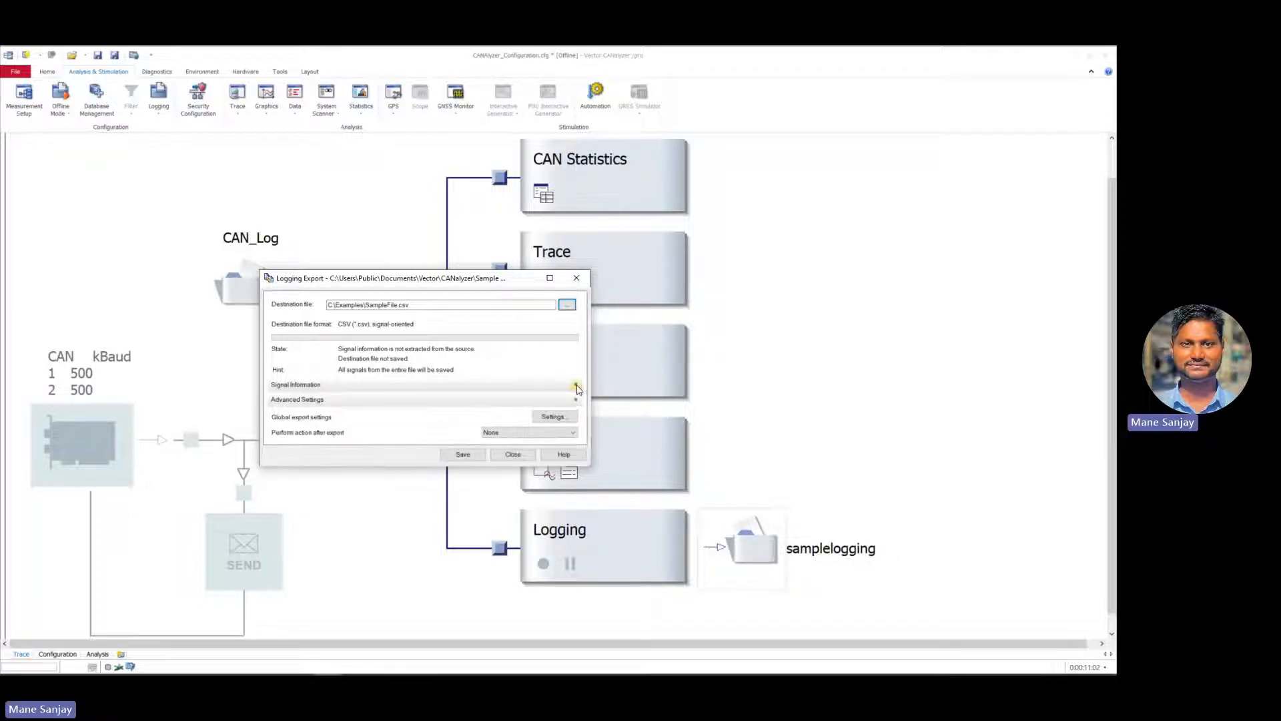
left_click(576, 385)
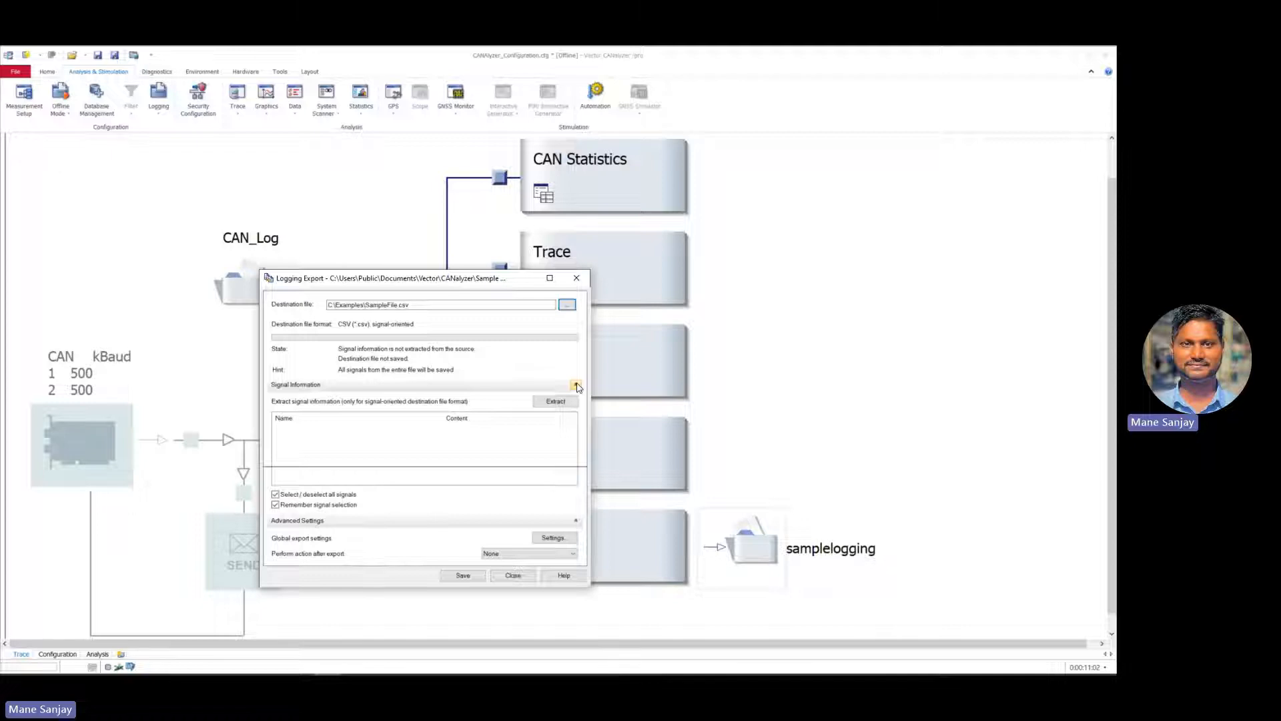
left_click_drag(412, 281, 497, 224)
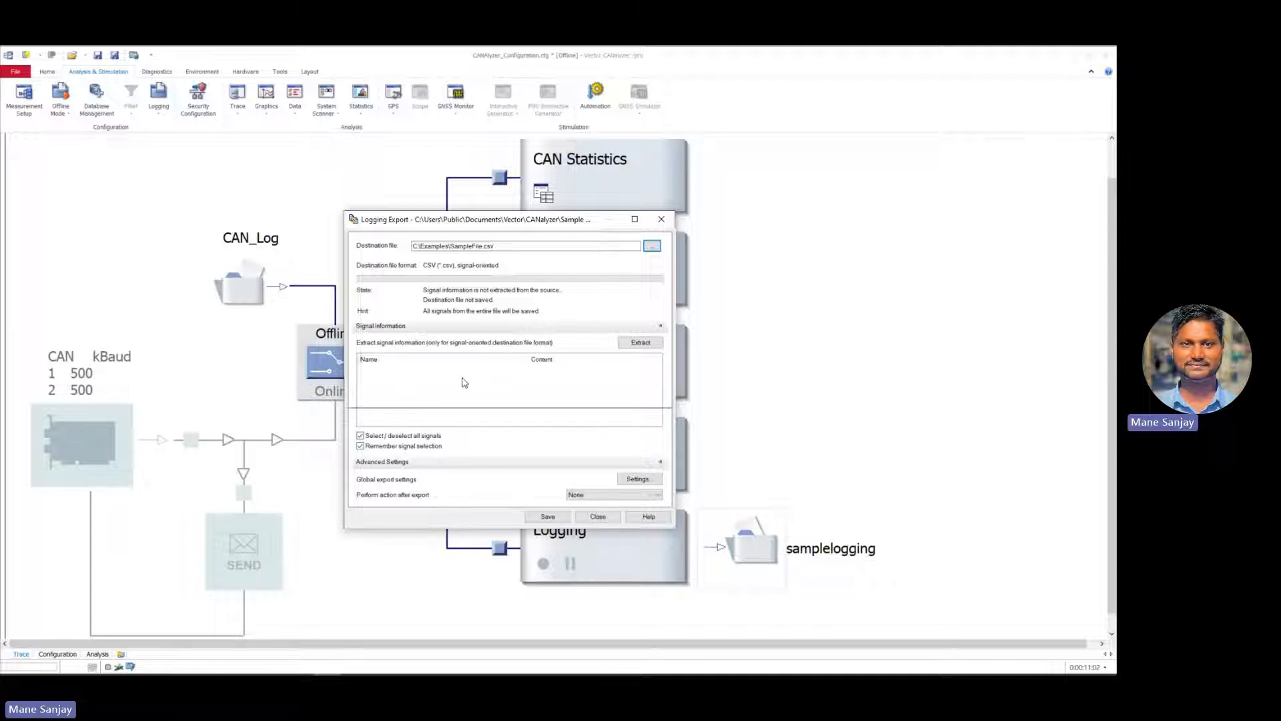
left_click(646, 518)
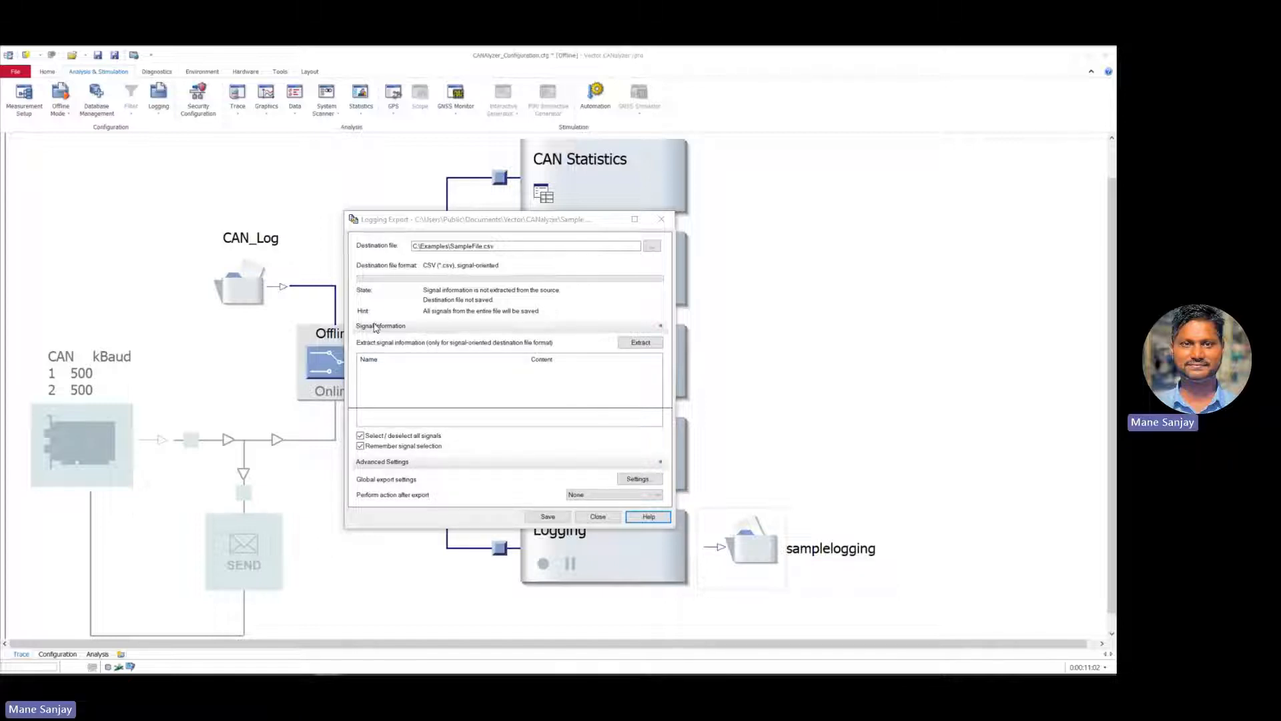
left_click(405, 385)
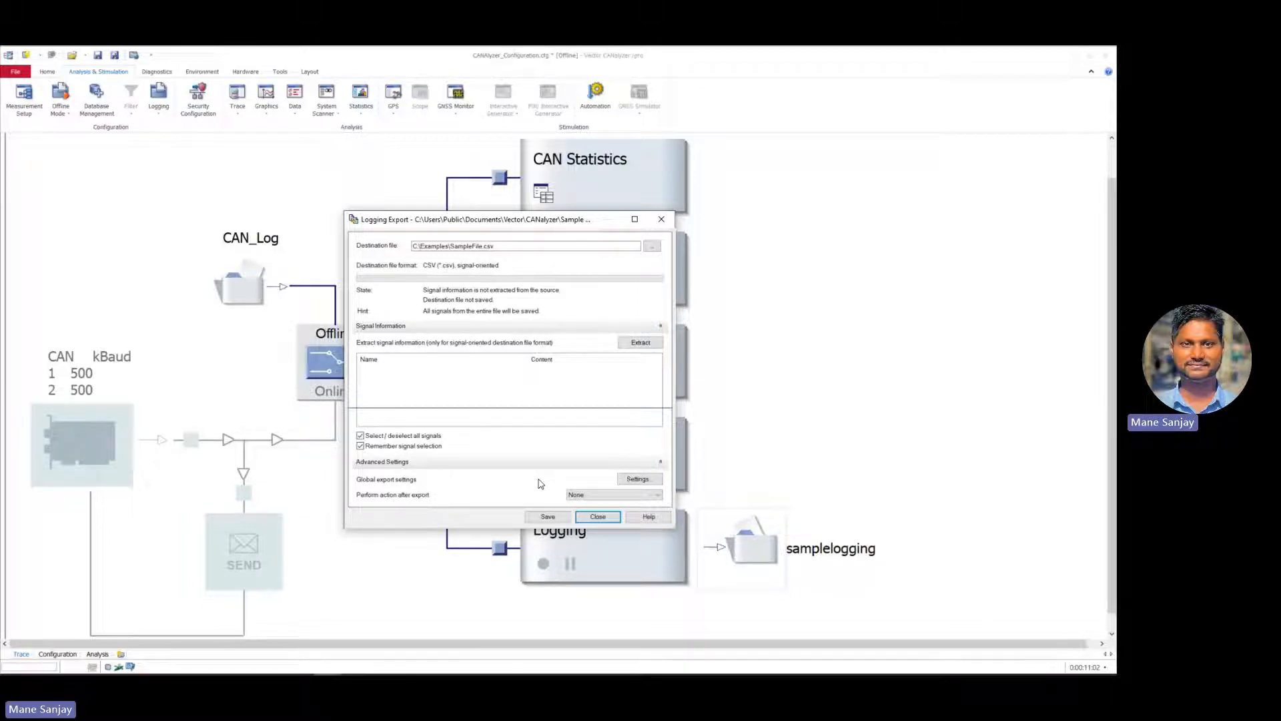
- Try the signal format, delimiter and Write raw values options in the global export settings, and close the export without saving
left_click(637, 480)
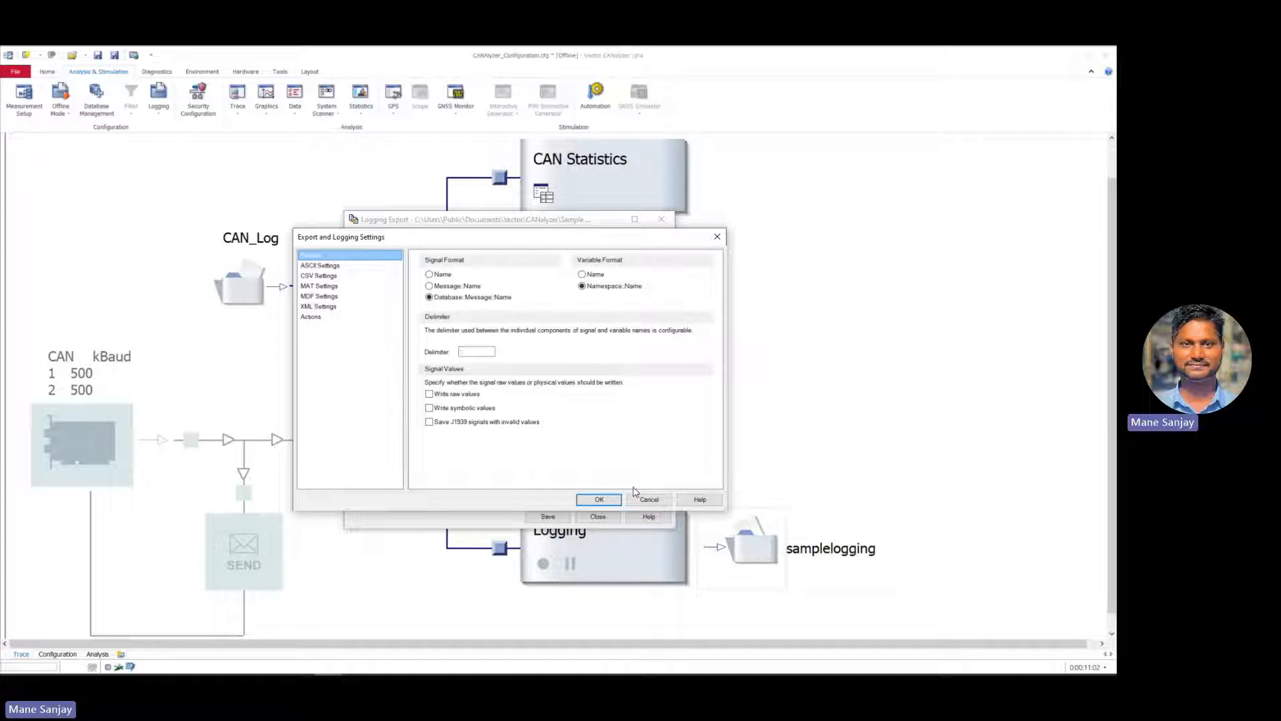
left_click(699, 499)
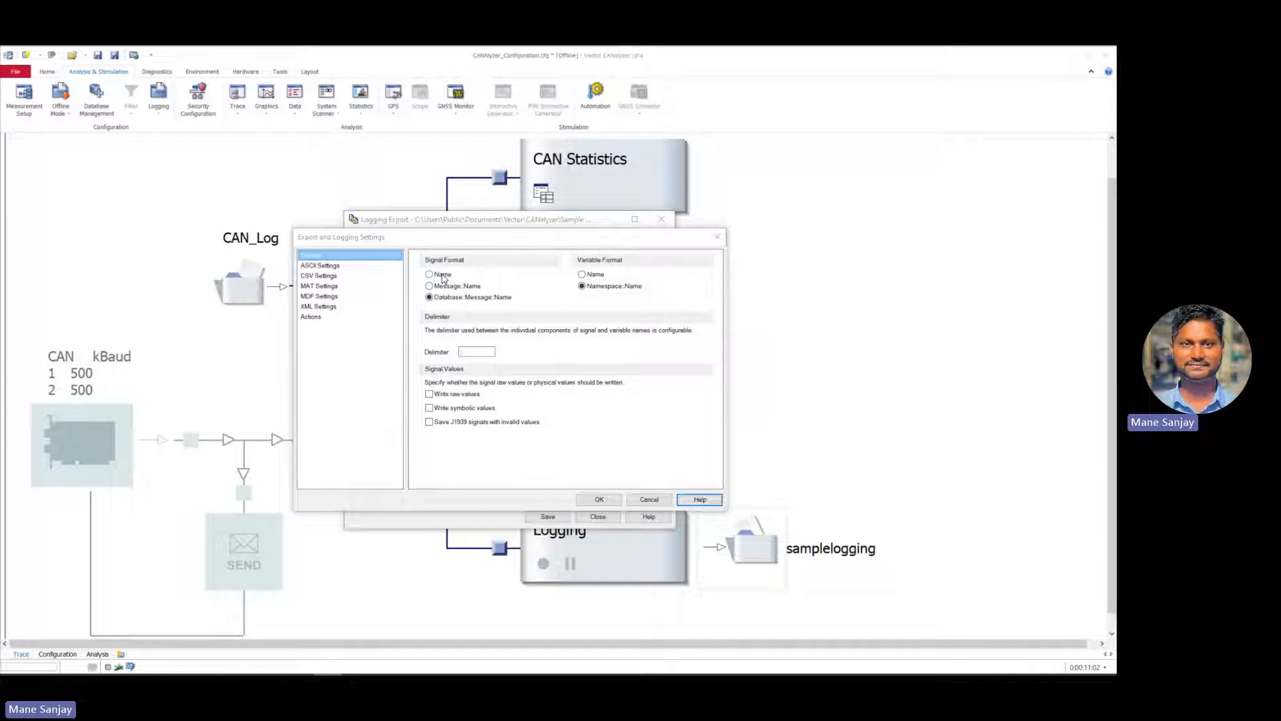
left_click(430, 274)
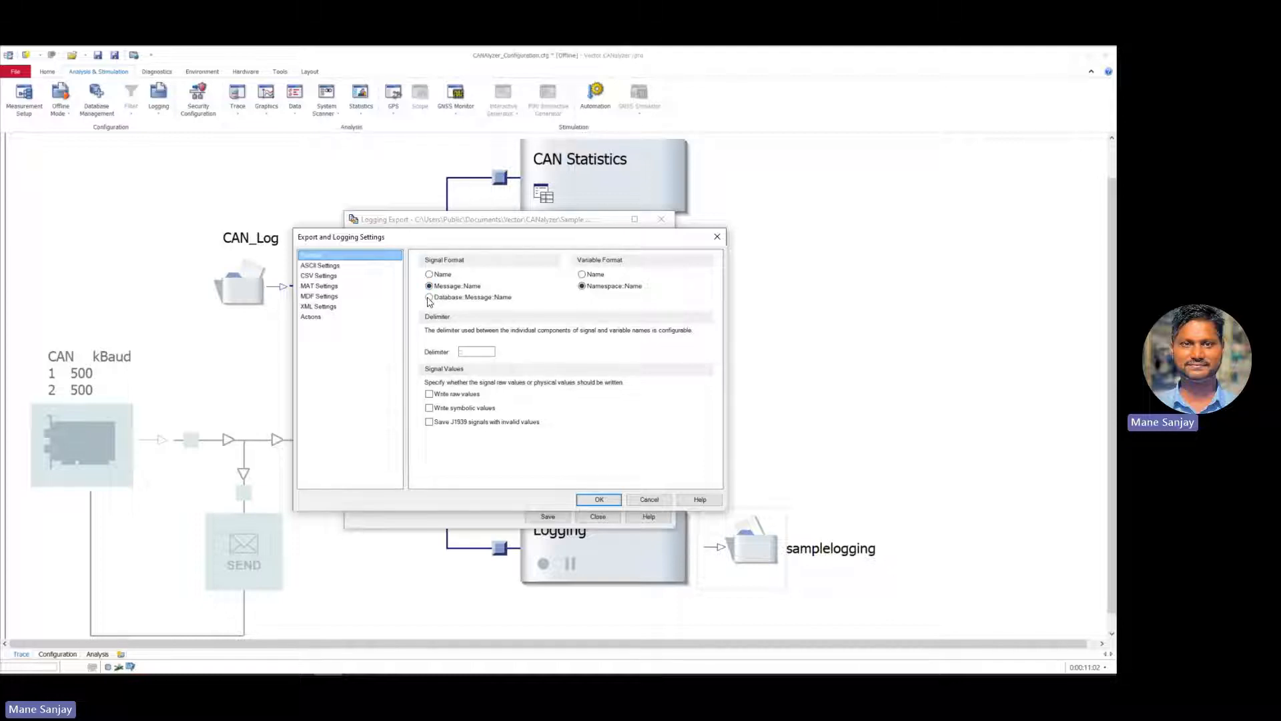
left_click(430, 298)
left_click(462, 352)
left_click_drag(468, 352, 454, 353)
left_click(430, 395)
left_click(430, 394)
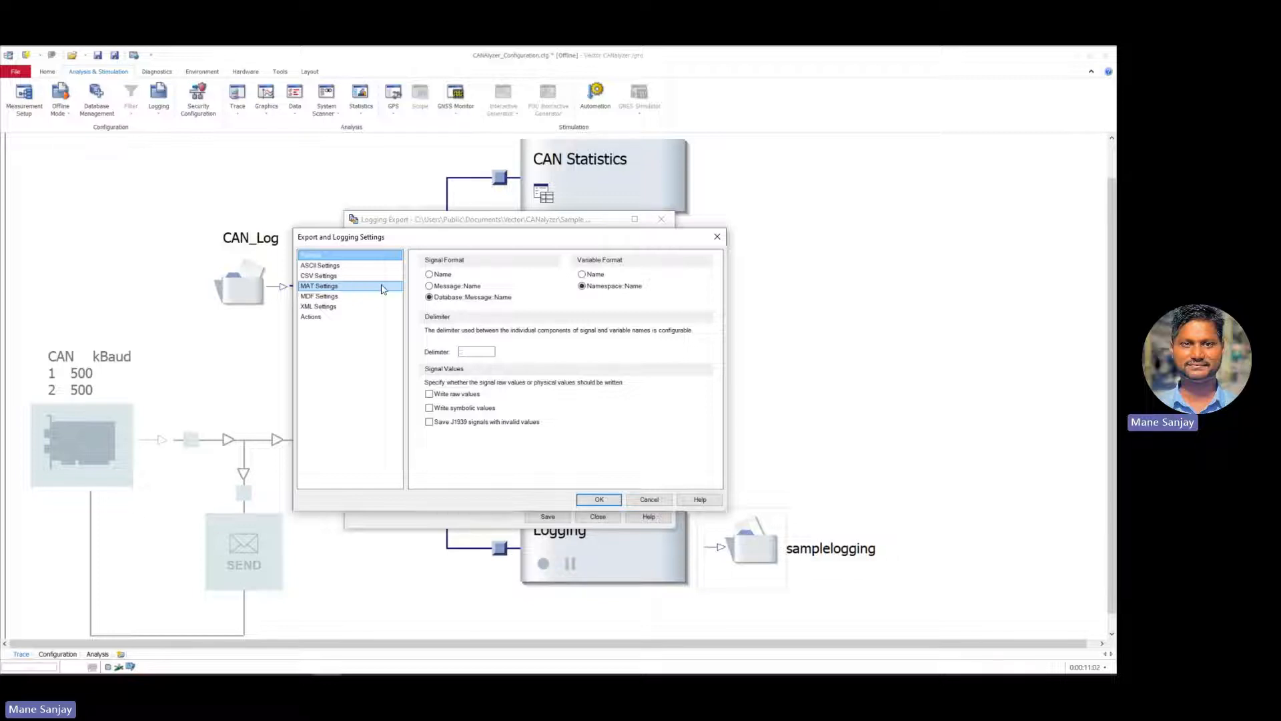
left_click(716, 237)
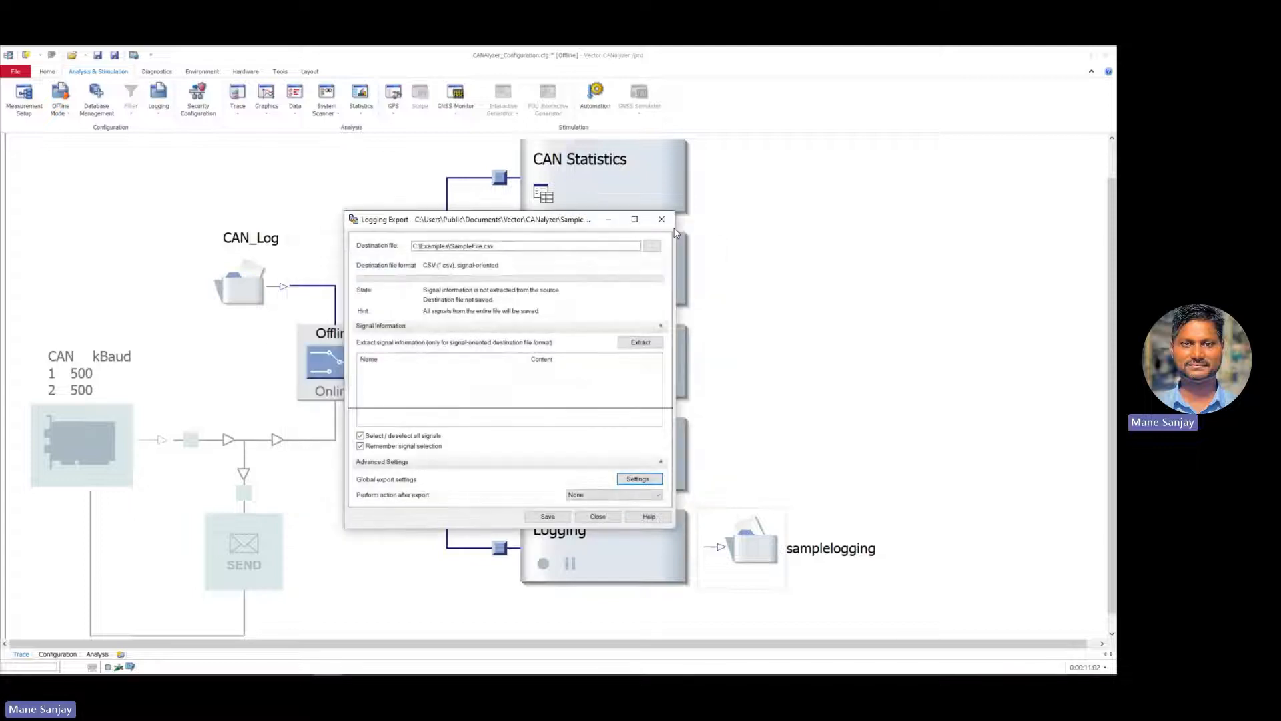
left_click(661, 218)
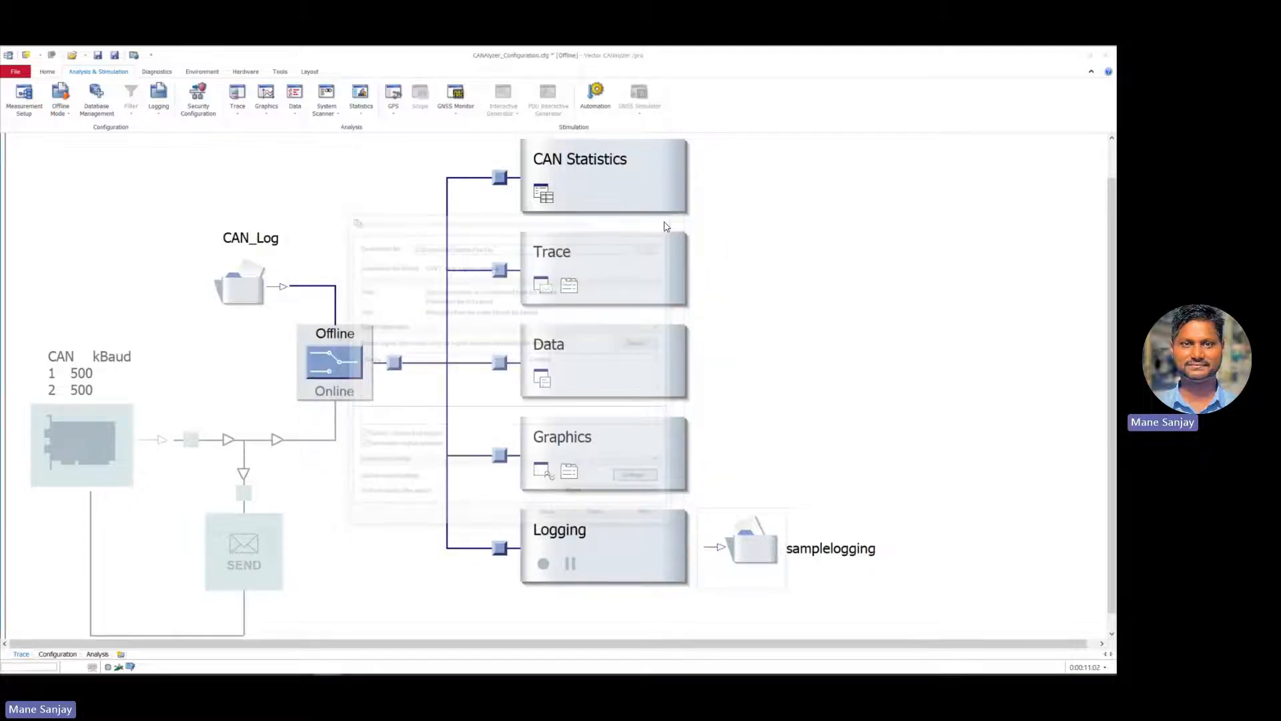
- Check the CAN_Log offline source entry, and reopen the samplelogging export to view its global export settings
double_click(245, 294)
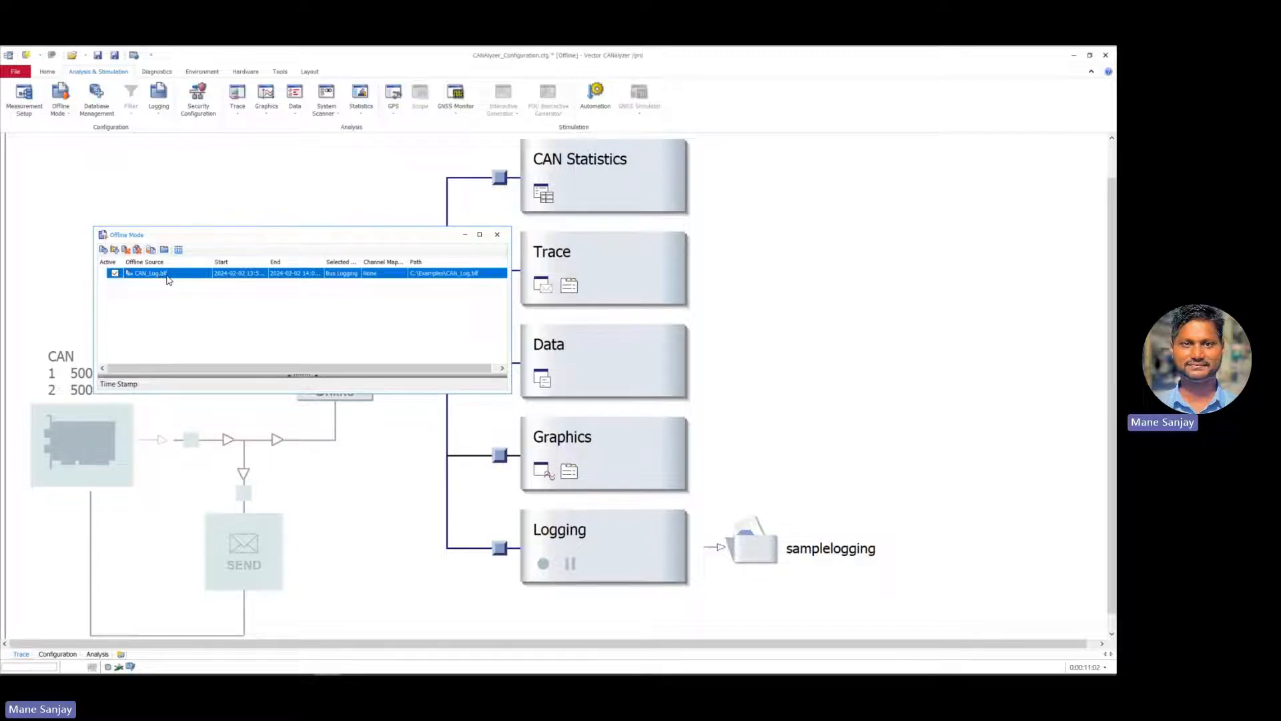
left_click(498, 234)
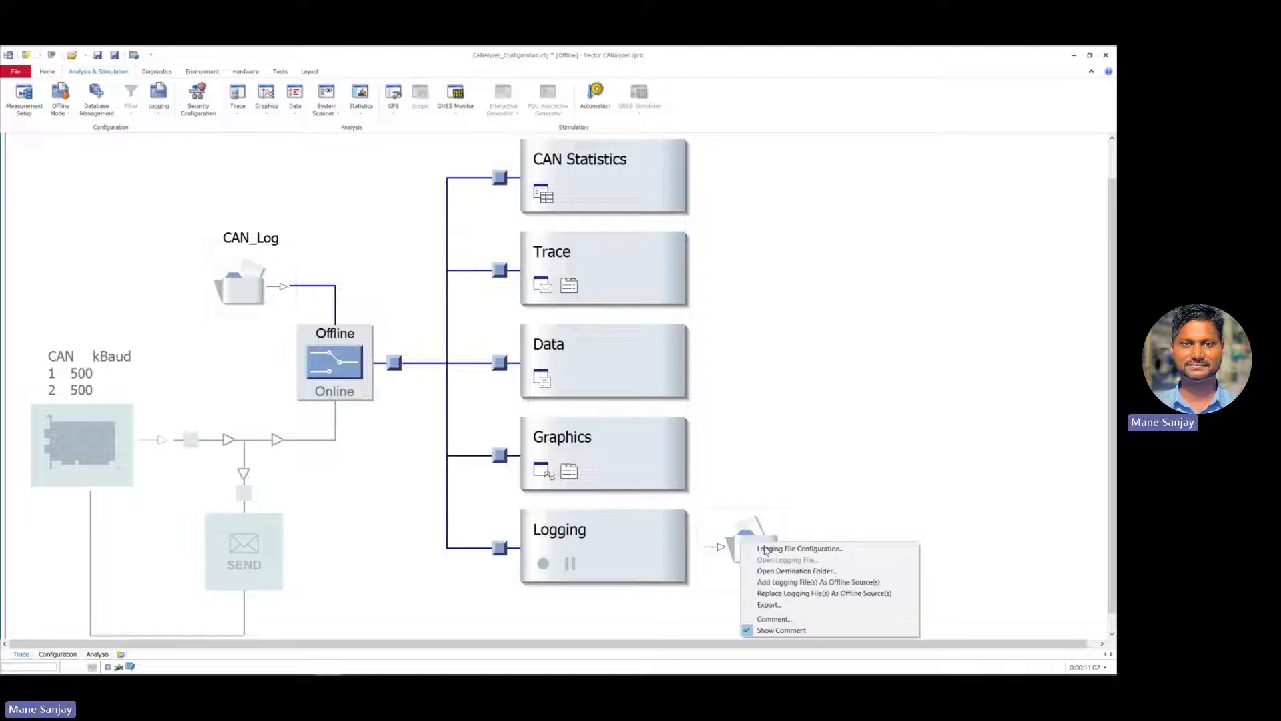
right_click(742, 547)
left_click(761, 606)
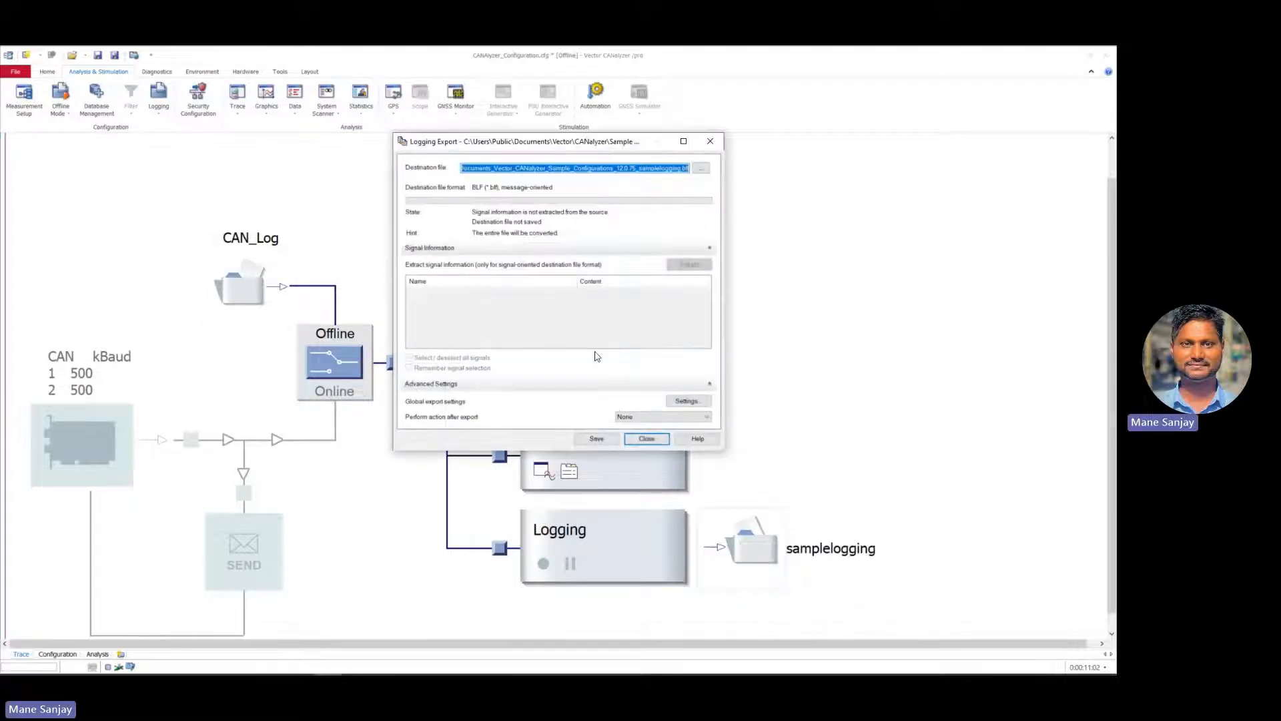
left_click(686, 401)
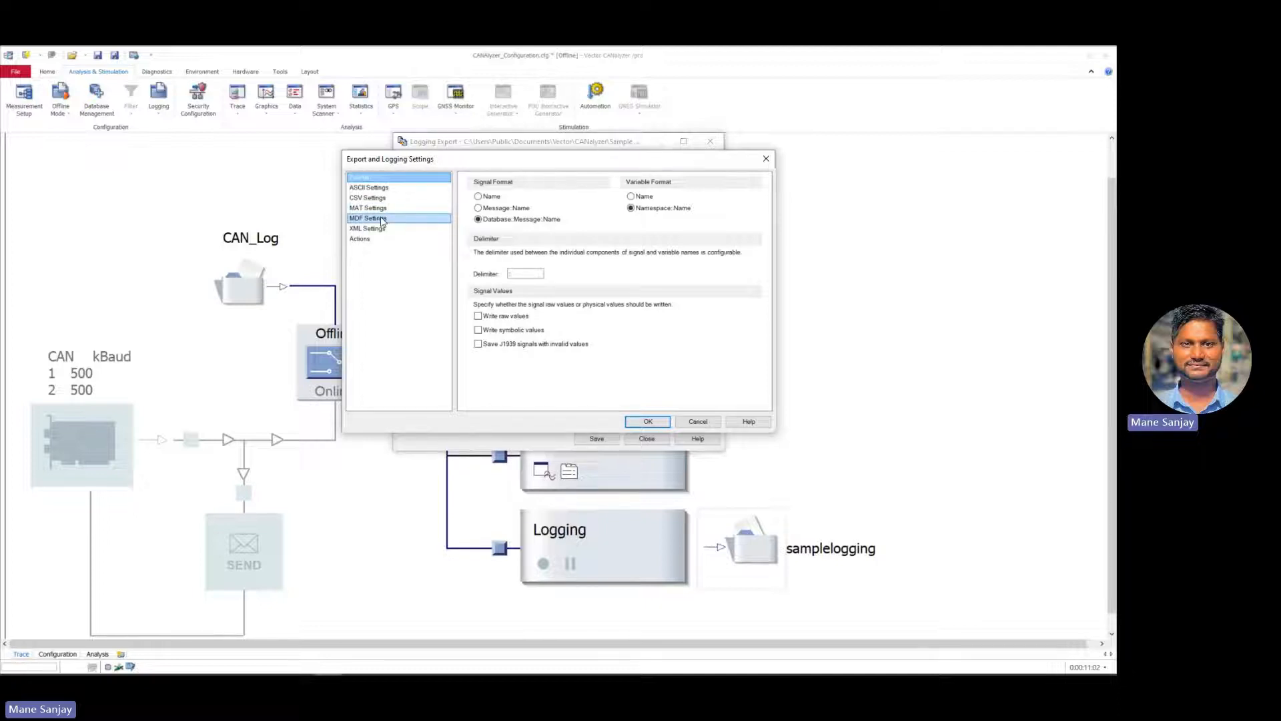
left_click(766, 159)
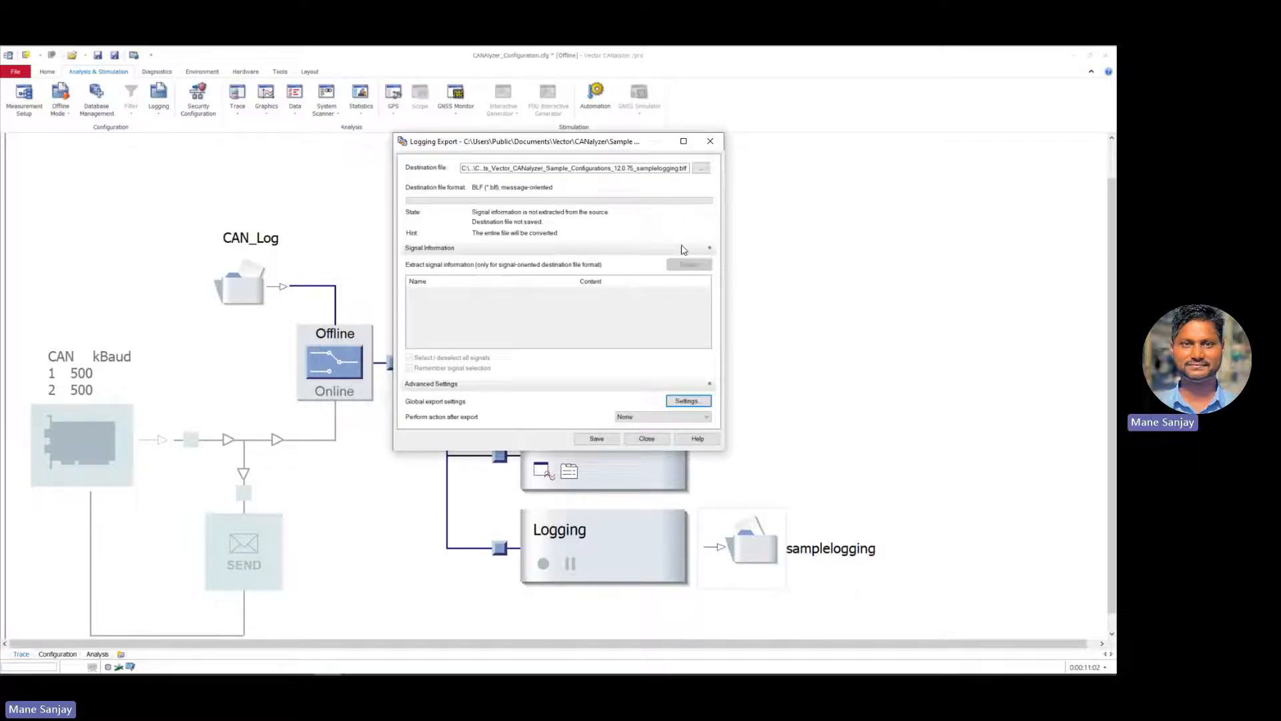
- Review the file types offered for the export's destination file and leave the selection without saving
left_click(702, 169)
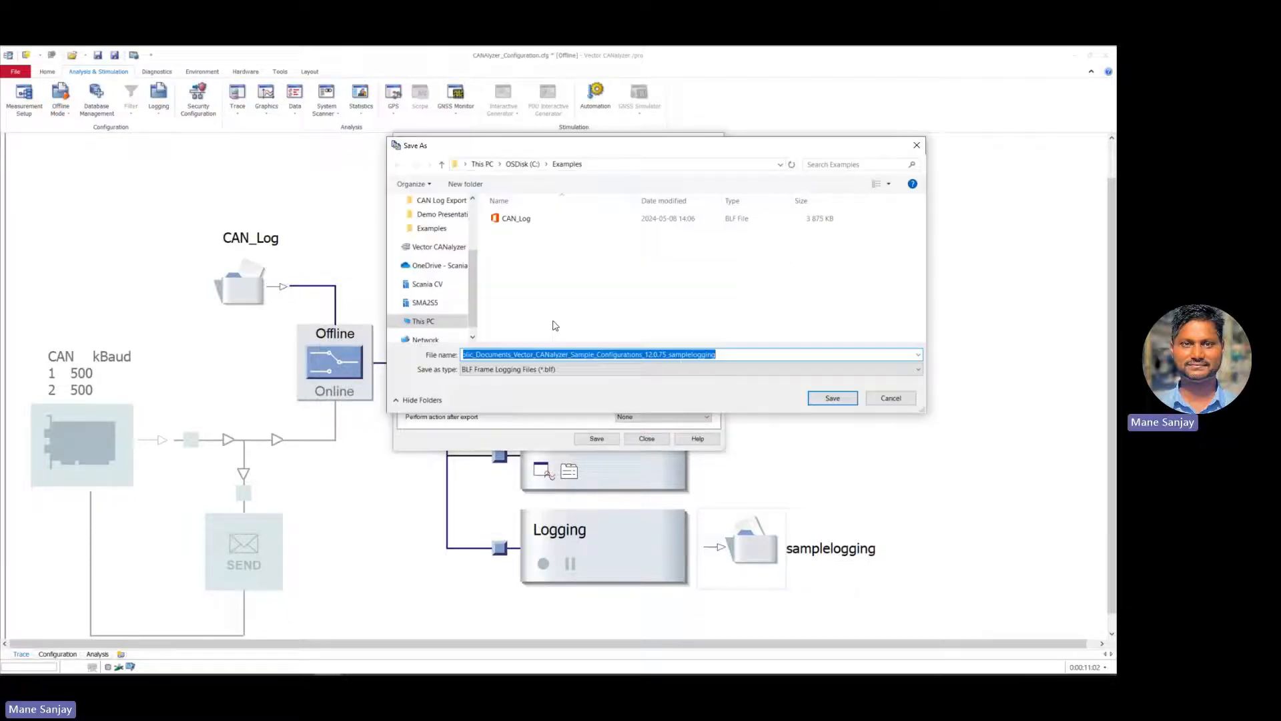
left_click(671, 370)
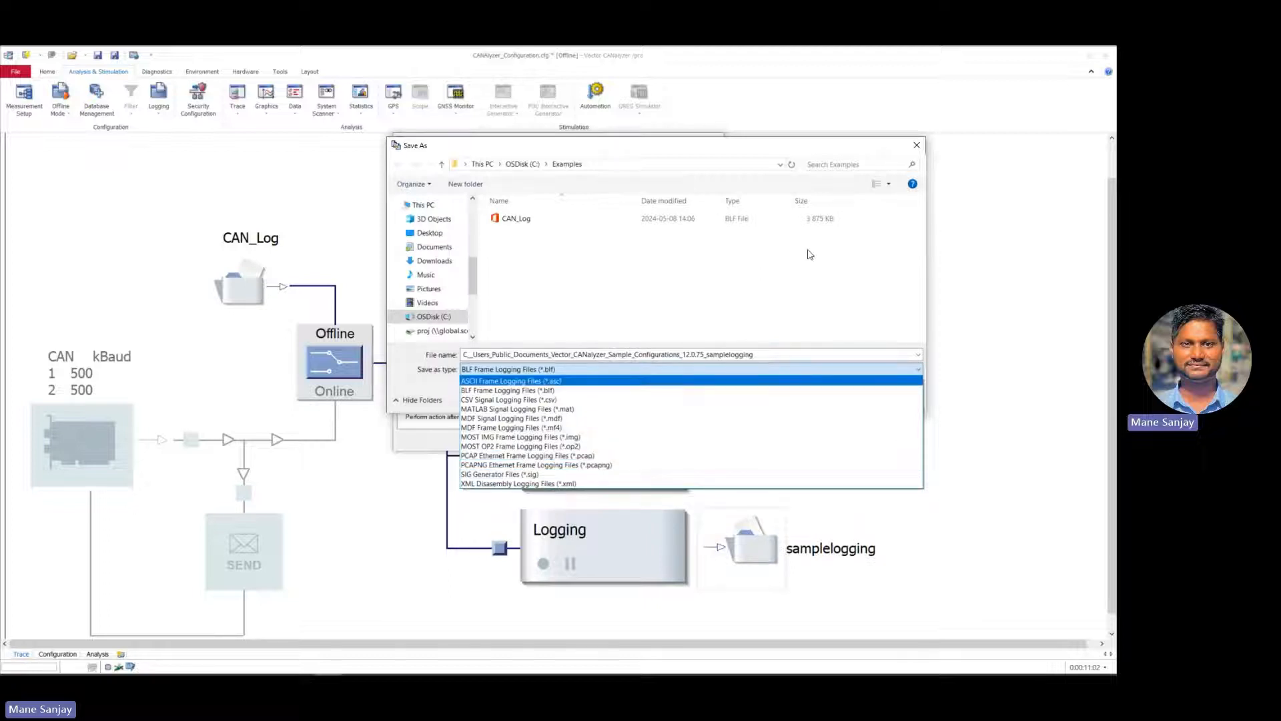
left_click(916, 148)
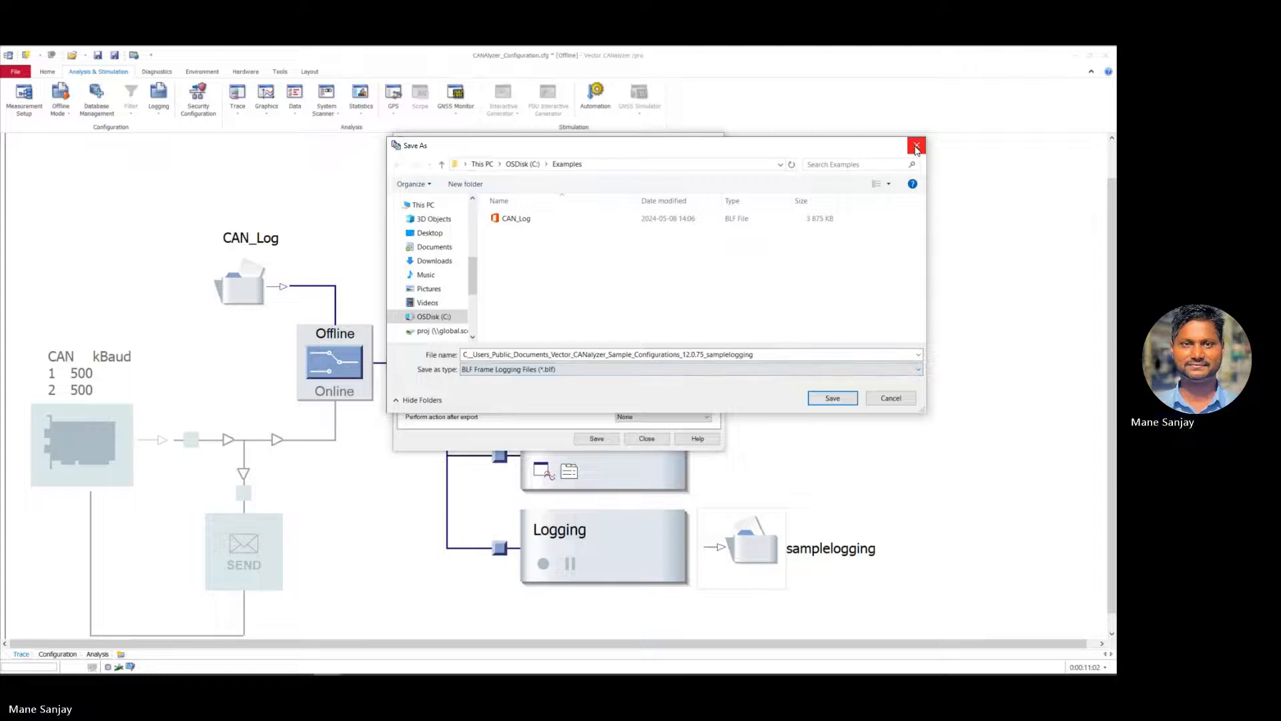
left_click(916, 149)
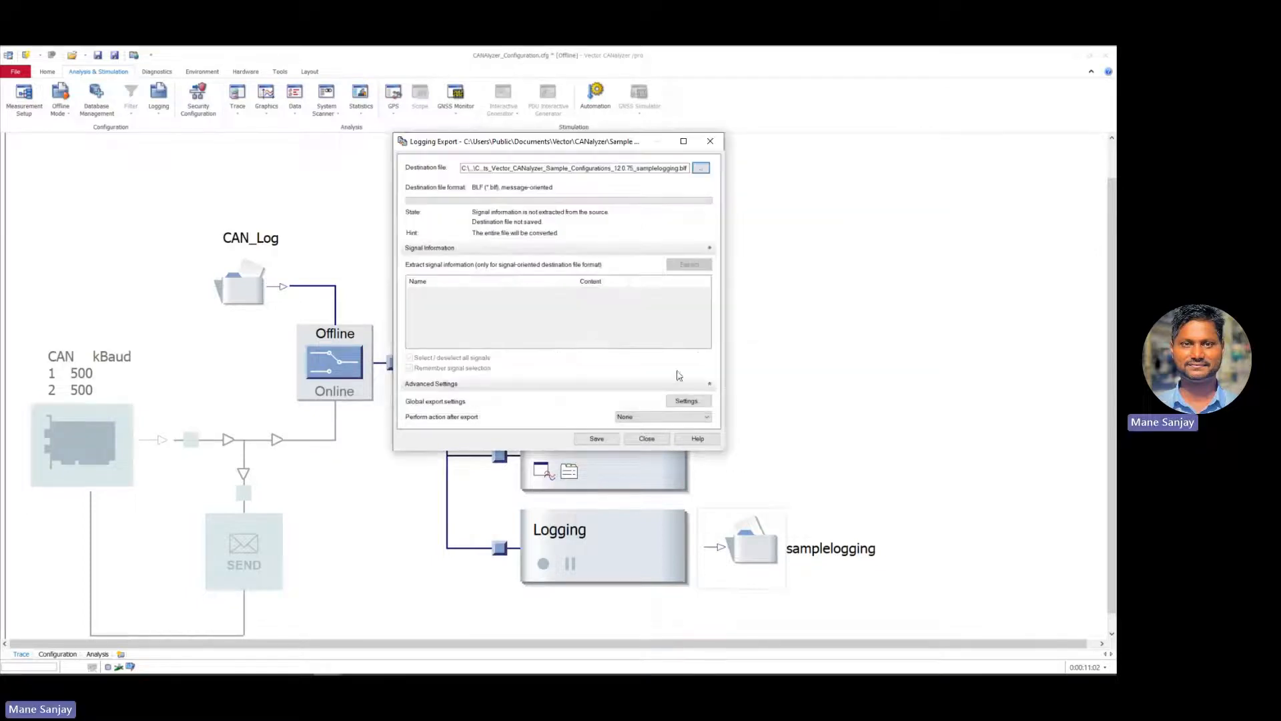
- Open the global export settings and review the list of format-specific pages, including CSV, MAT and XML
left_click(692, 402)
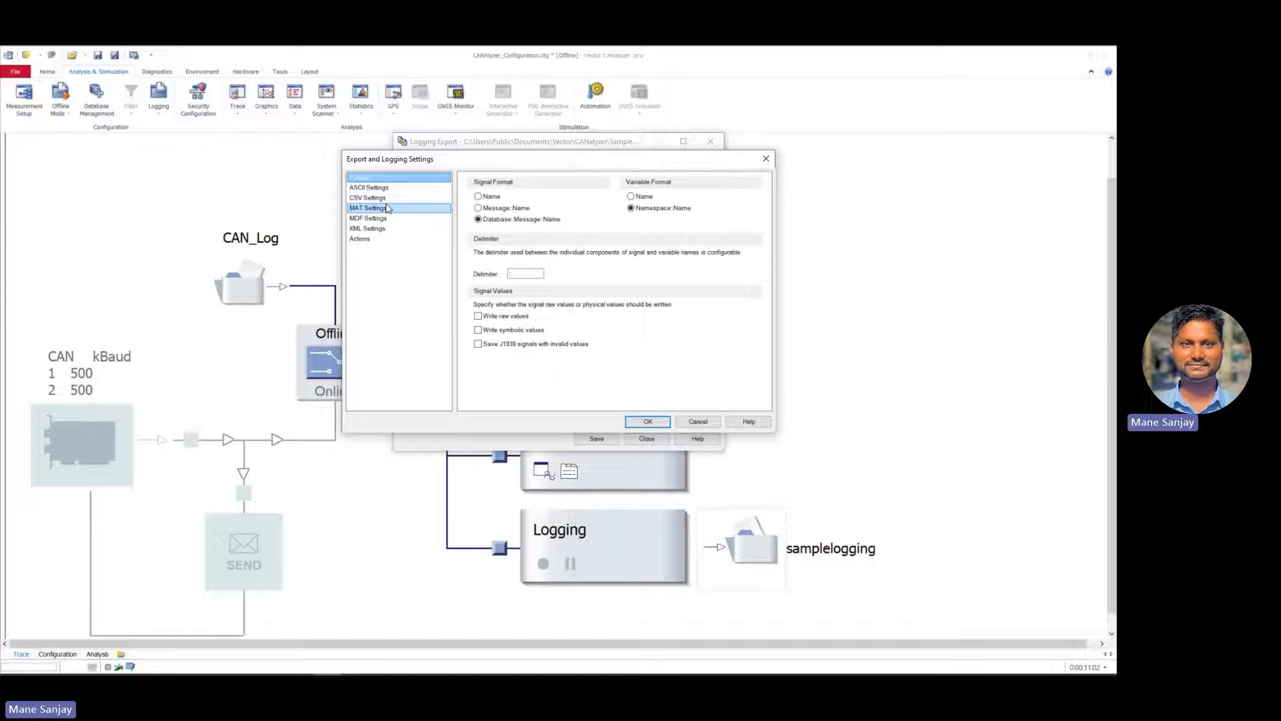
left_click(364, 199)
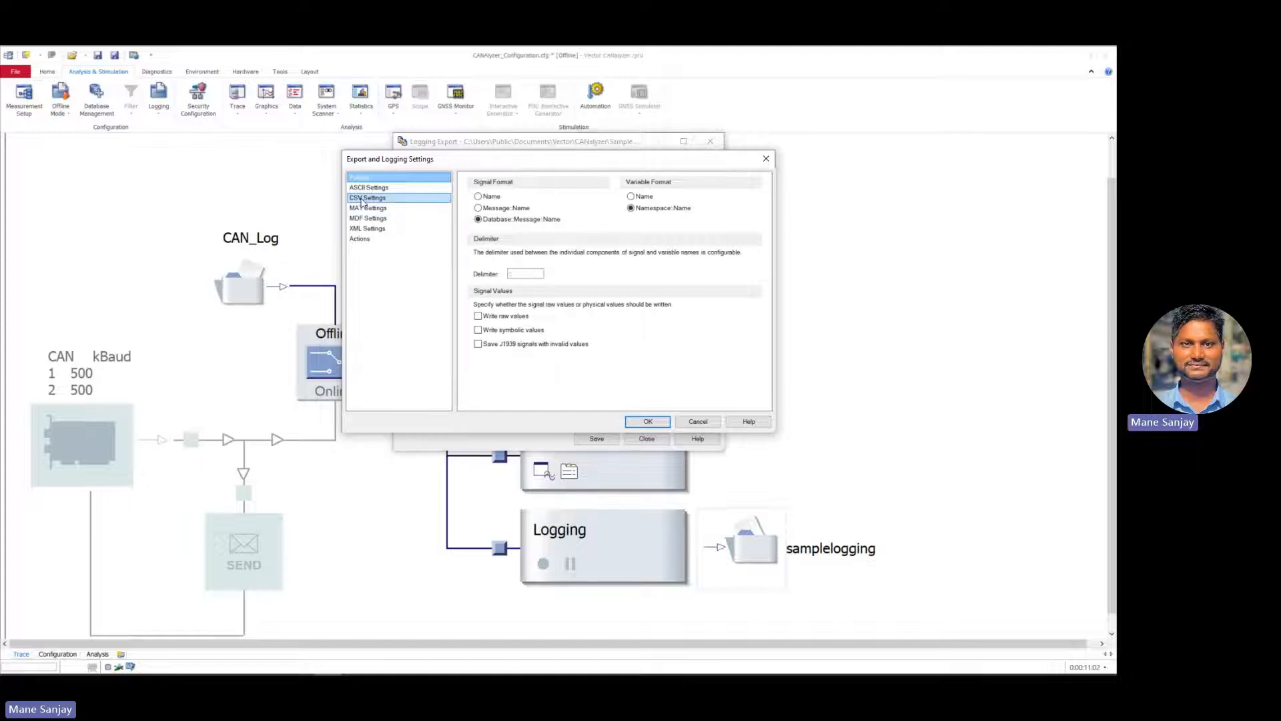
left_click(378, 209)
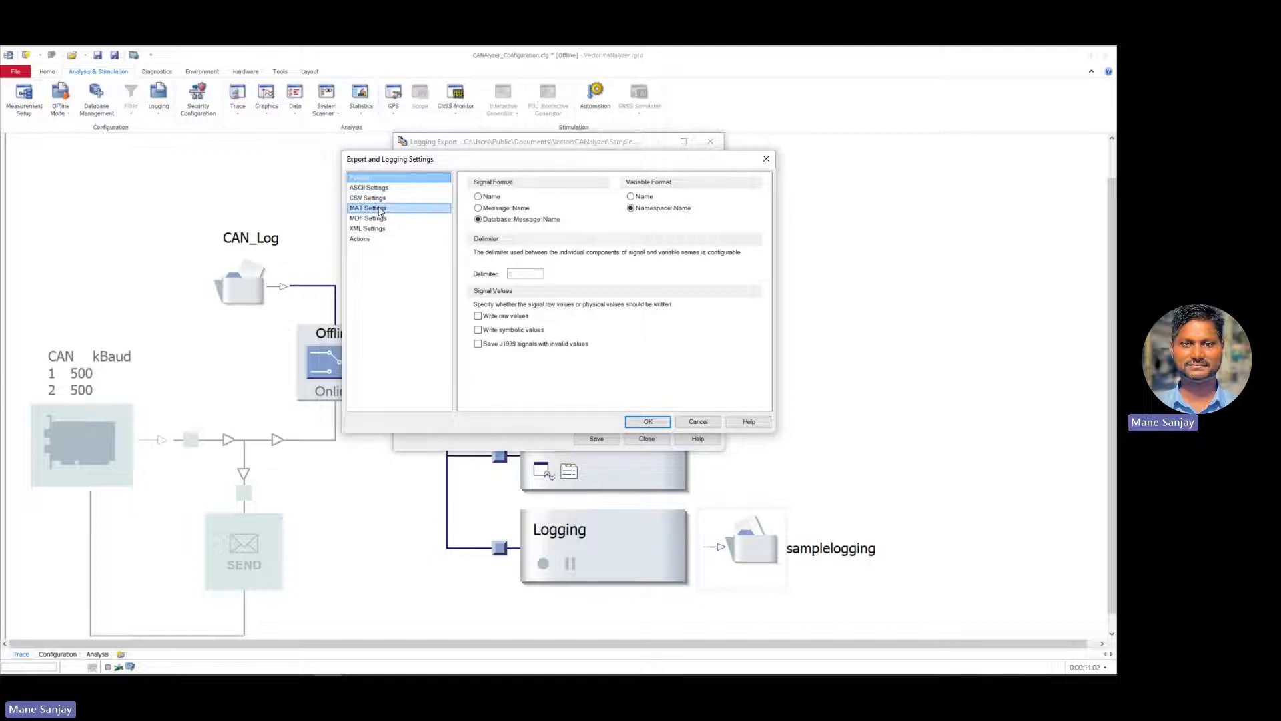
left_click(375, 229)
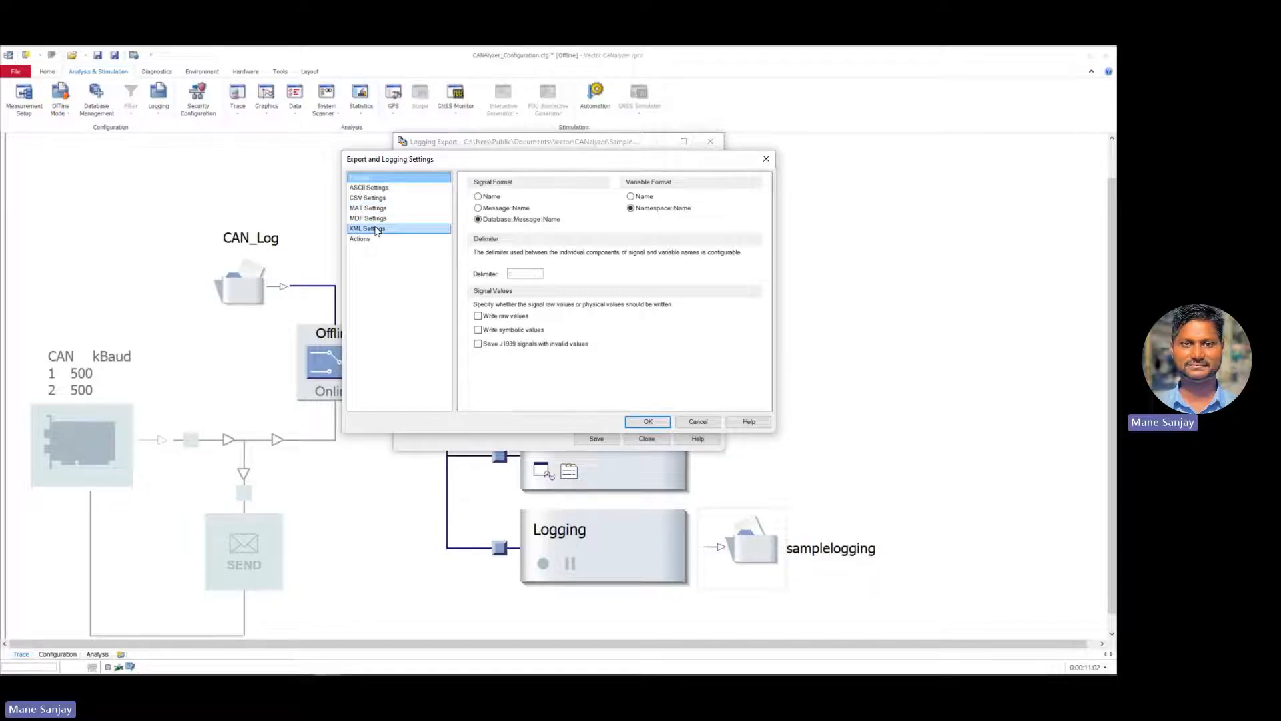
key("Up")
key("Up")
key("Up")
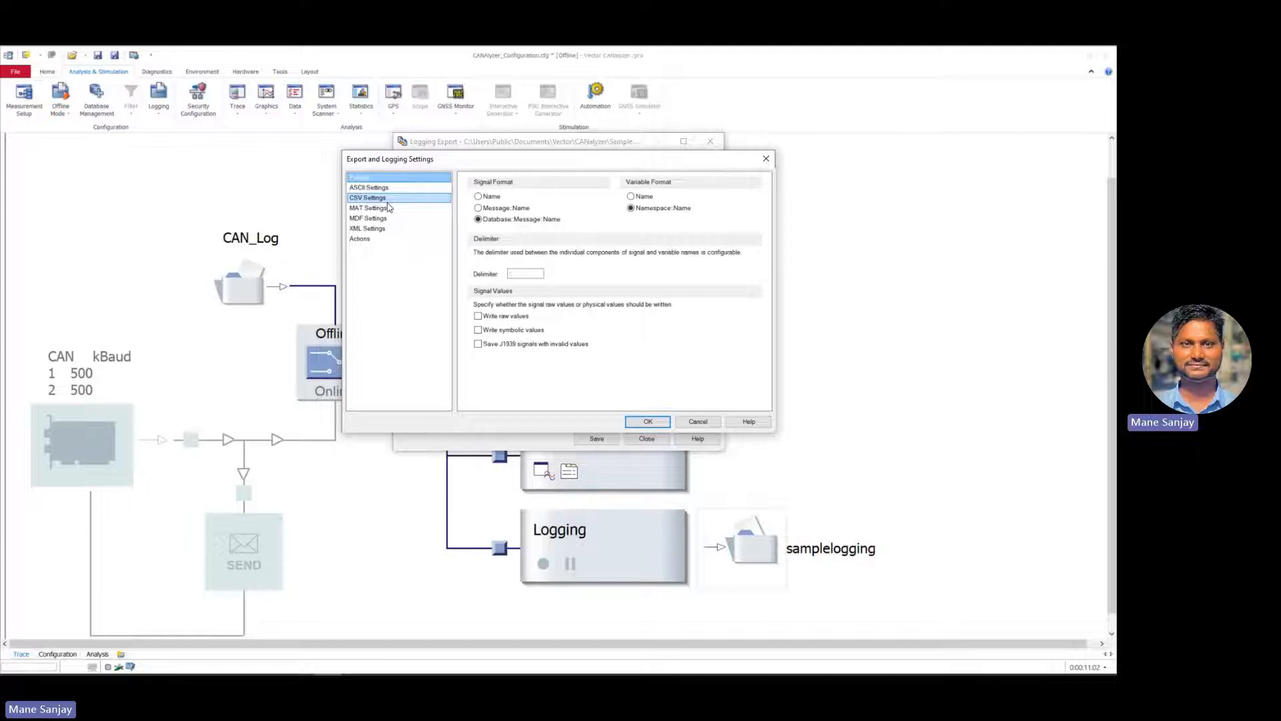
left_click(364, 209)
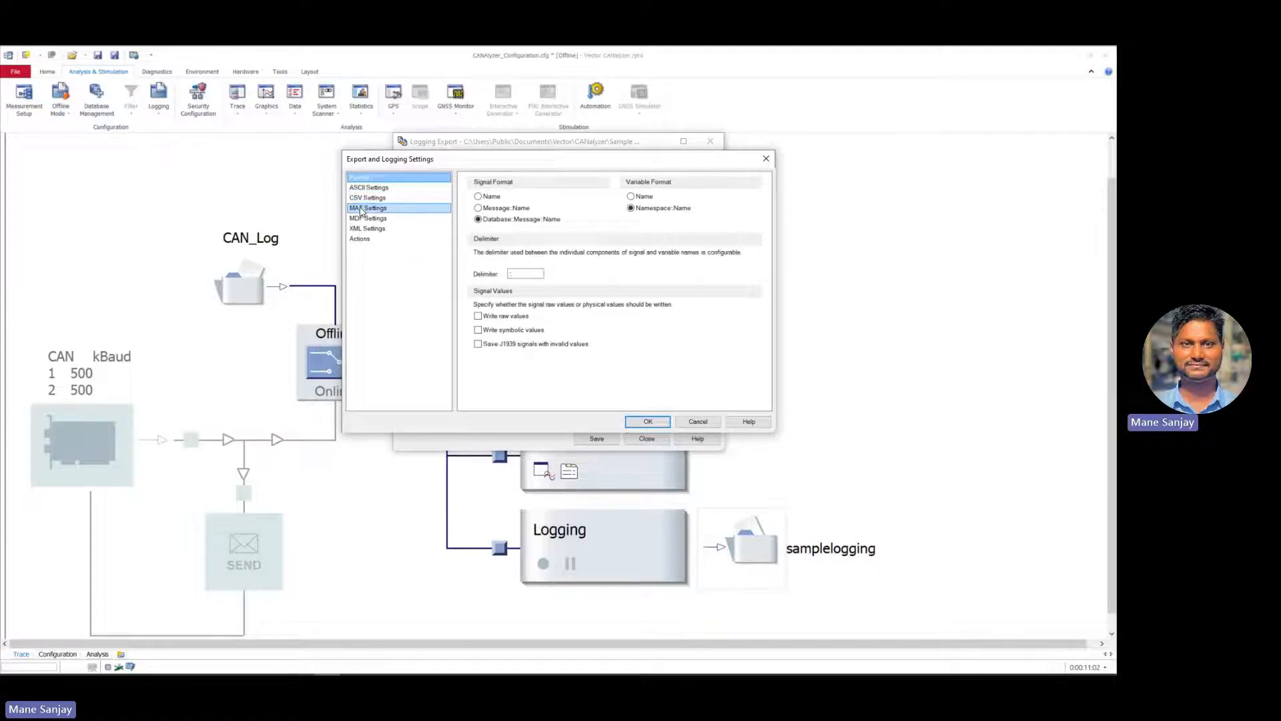
left_click(361, 198)
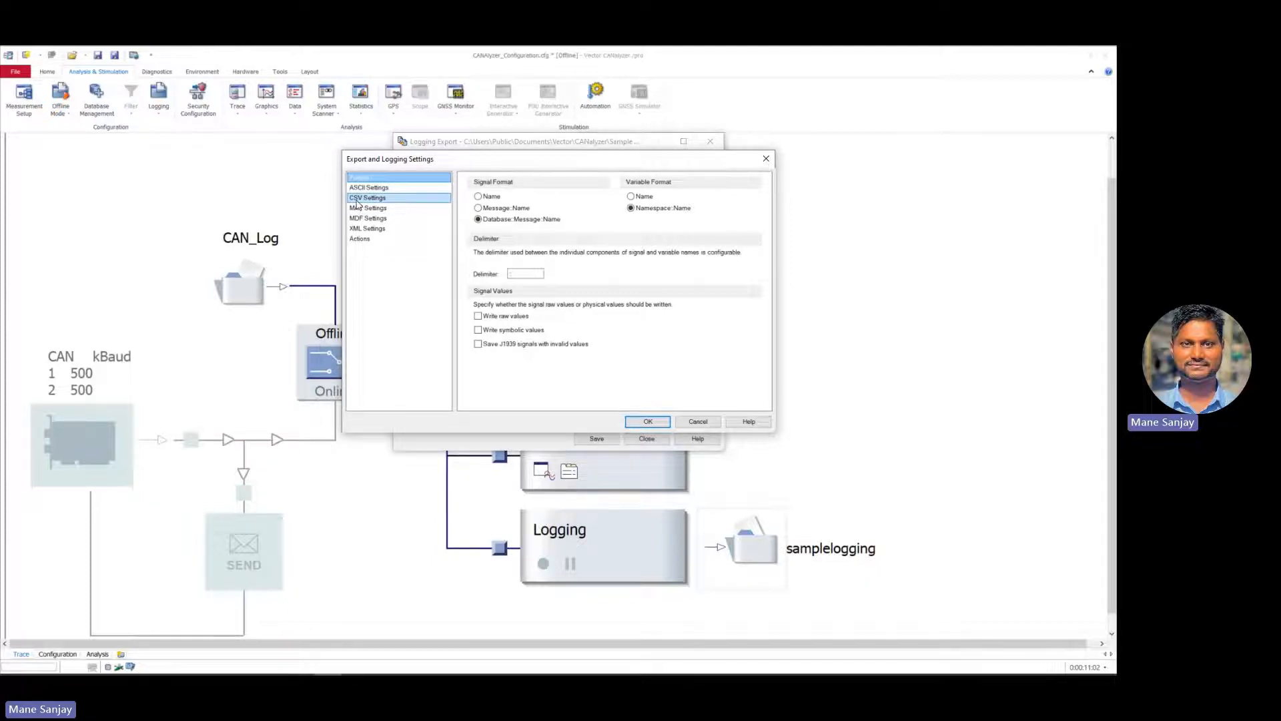
left_click(398, 210)
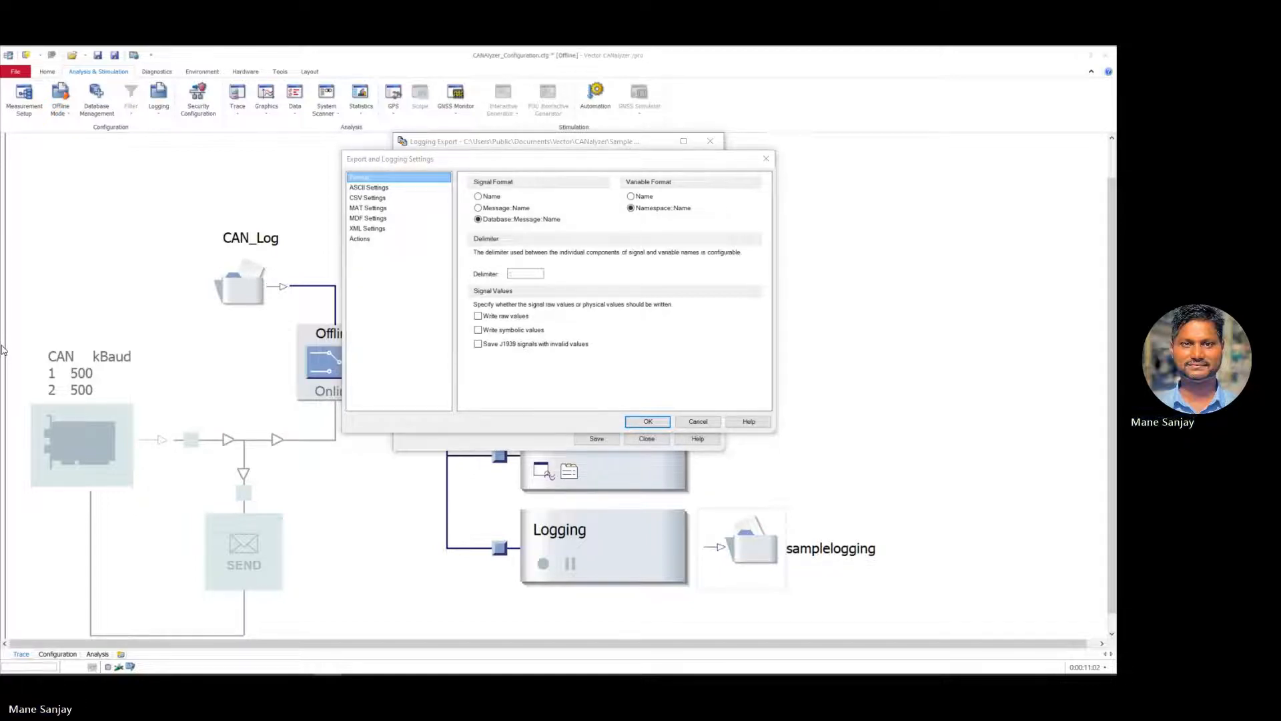
- Examine the CSV export settings, from the column separator and decimal symbol down to the time axis options
left_click(370, 200)
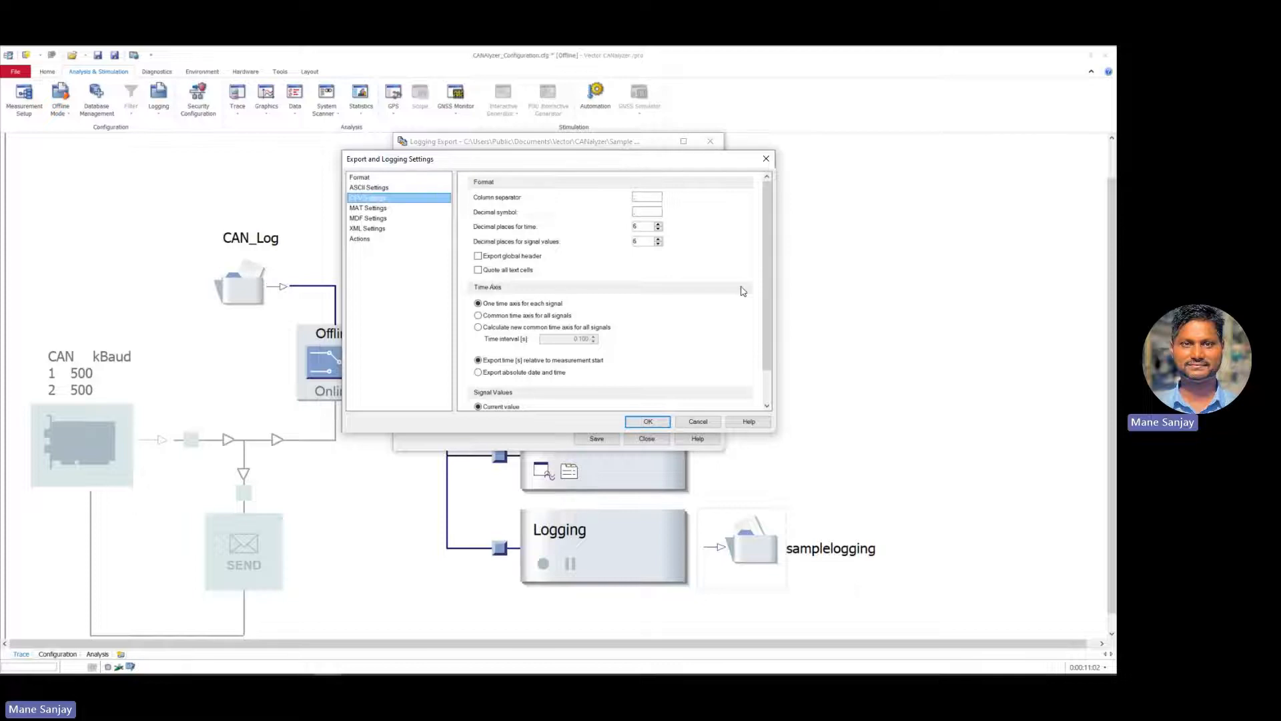
mouse_move(767, 291)
left_mouse_down()
mouse_move(769, 325)
mouse_move(771, 270)
left_mouse_up()
left_click(642, 196)
left_click(638, 212)
left_click_drag(767, 287, 763, 310)
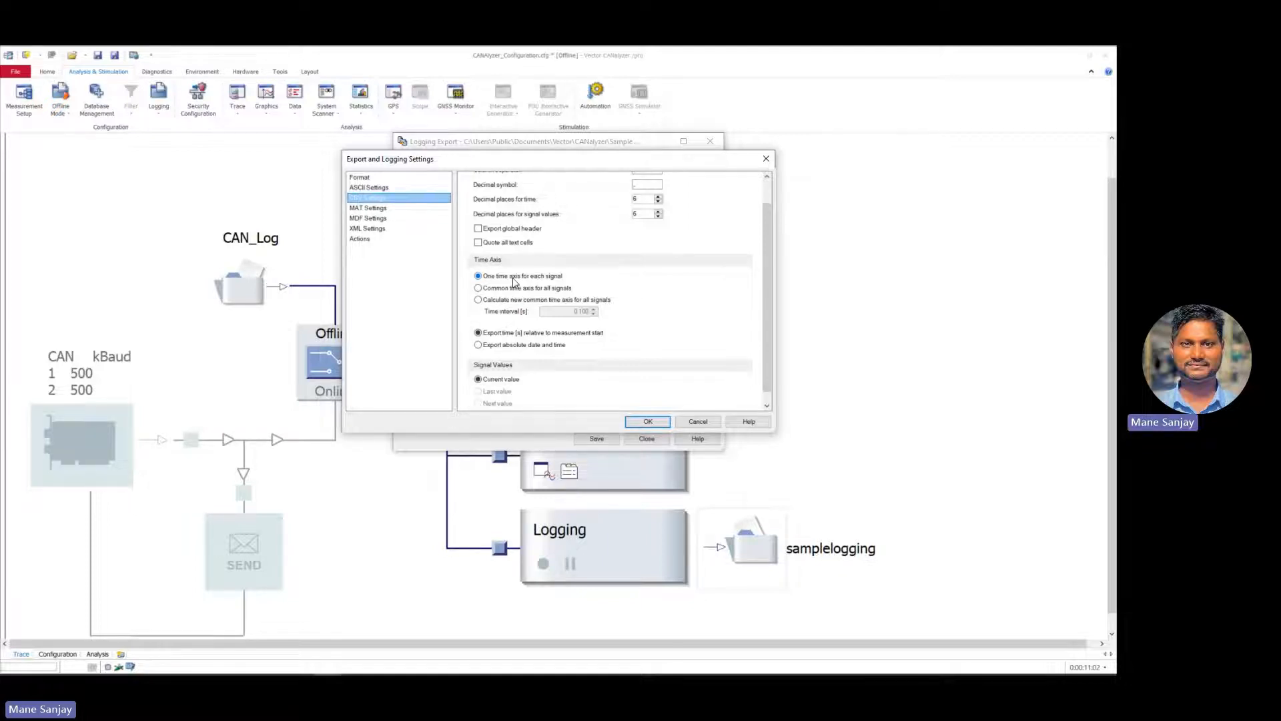
- Try the common time axis options for the CSV export, and edit the time interval of the newly calculated axis
left_click(478, 289)
left_click(478, 300)
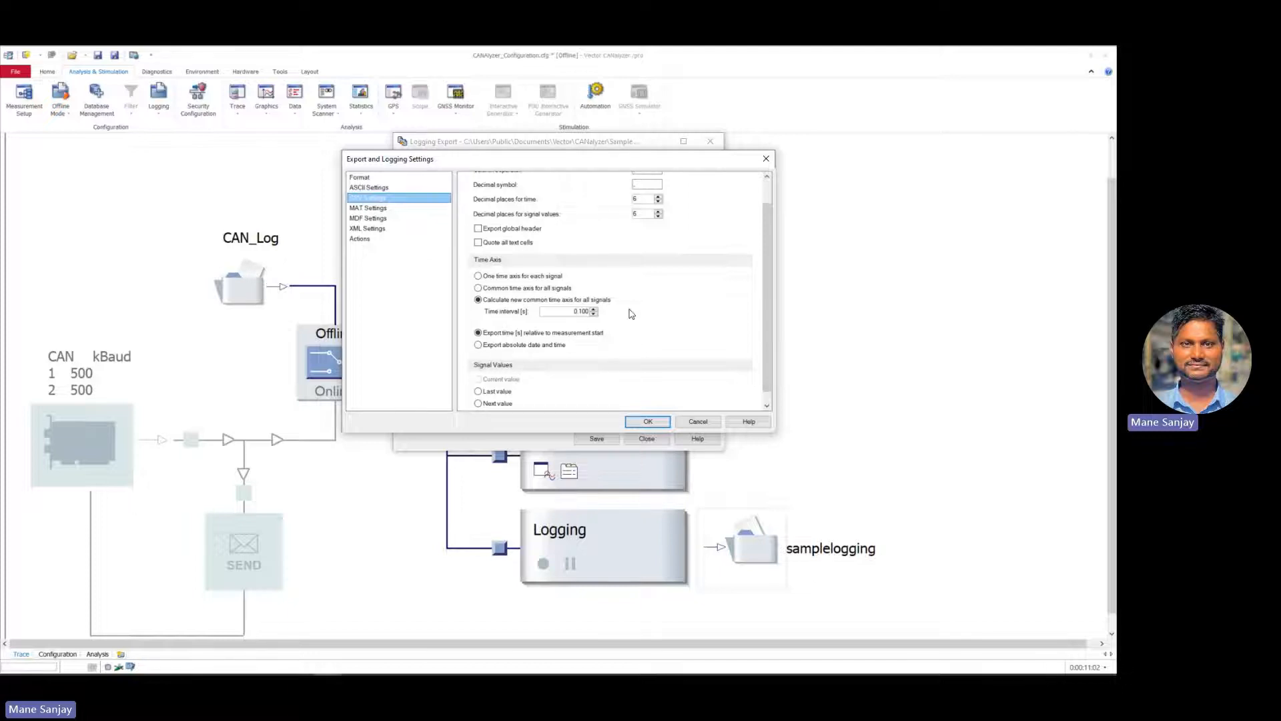
left_click(582, 308)
key("BackSpace")
type("0")
left_click_drag(582, 311, 586, 311)
type("50")
type("5")
left_click_drag(586, 312, 584, 312)
- Try exporting absolute date and time, and restore time relative to measurement start with one time axis for each signal
left_click(478, 346)
left_click(478, 333)
left_click(479, 288)
left_click(478, 276)
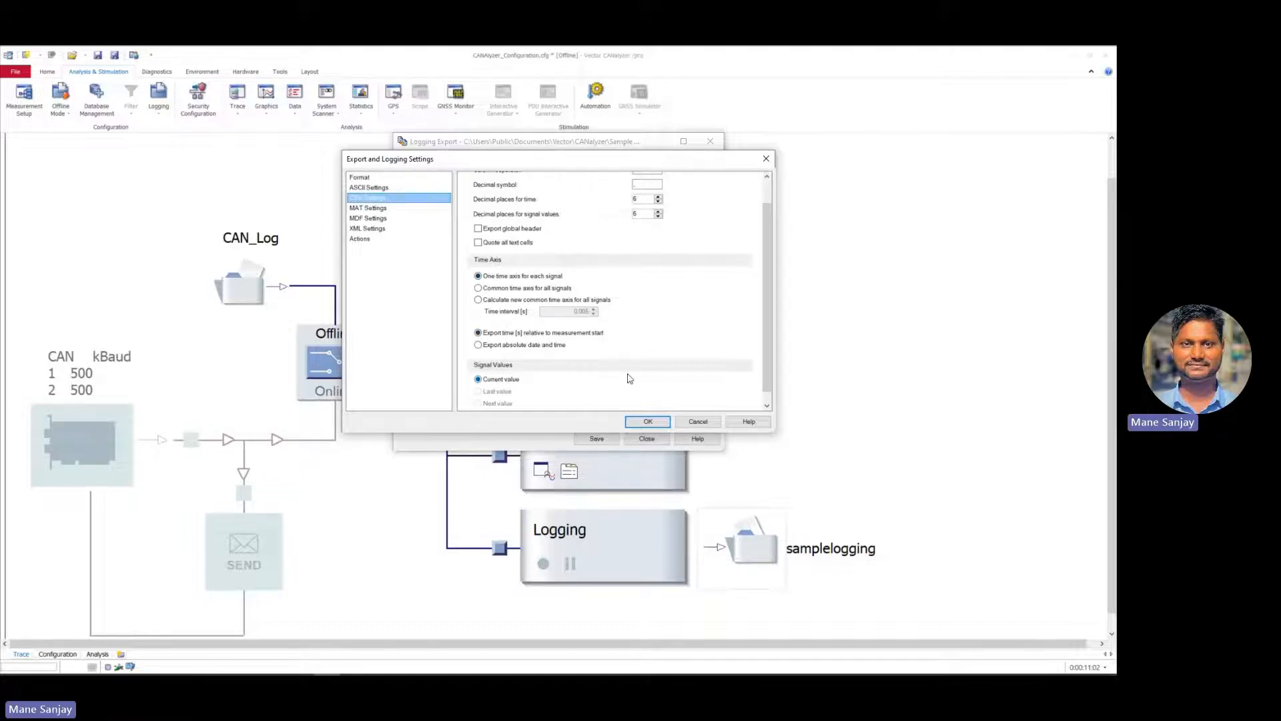
- Check the CSV signal value options under a common time axis, and return to one time axis for each signal
left_click_drag(770, 335, 763, 347)
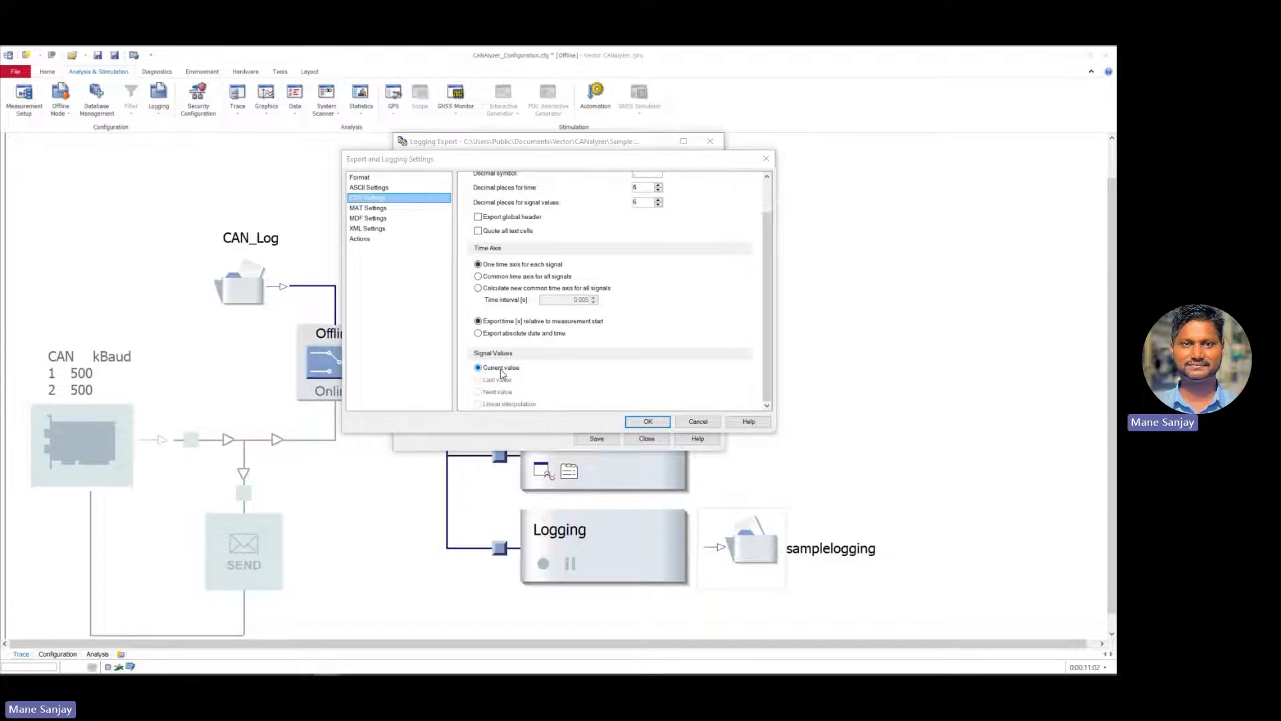
left_click(478, 277)
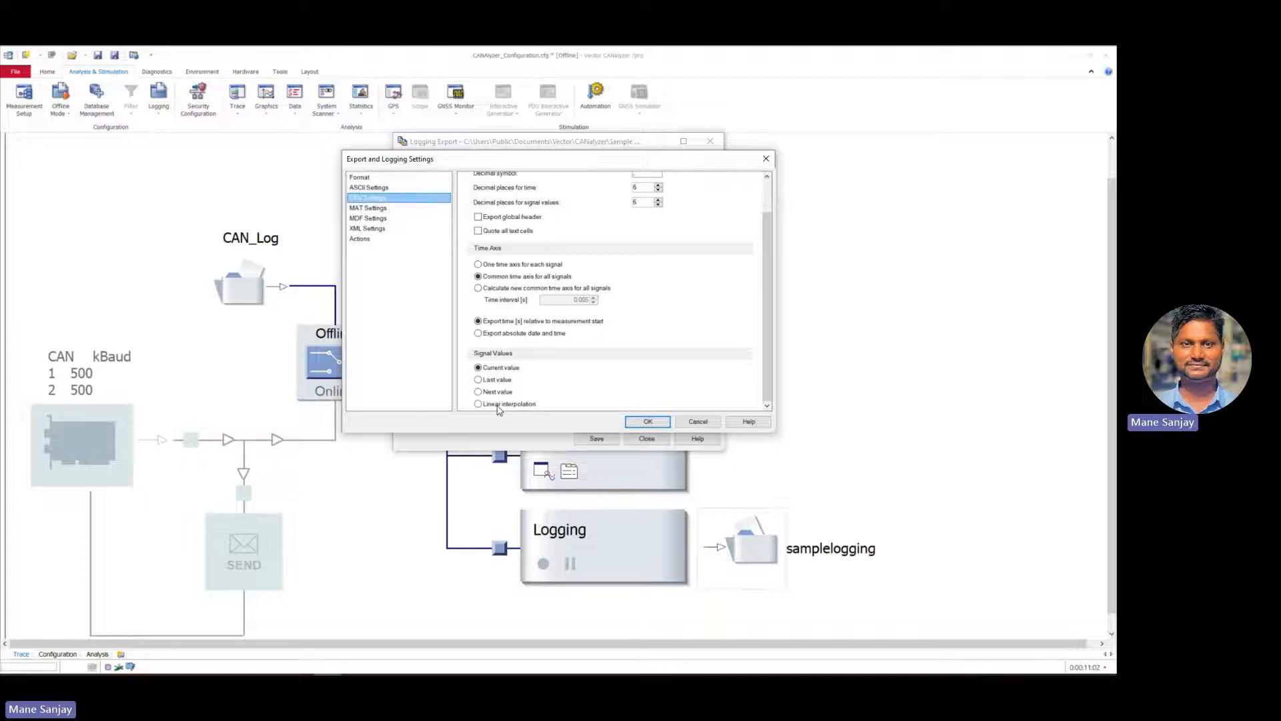
left_click(478, 265)
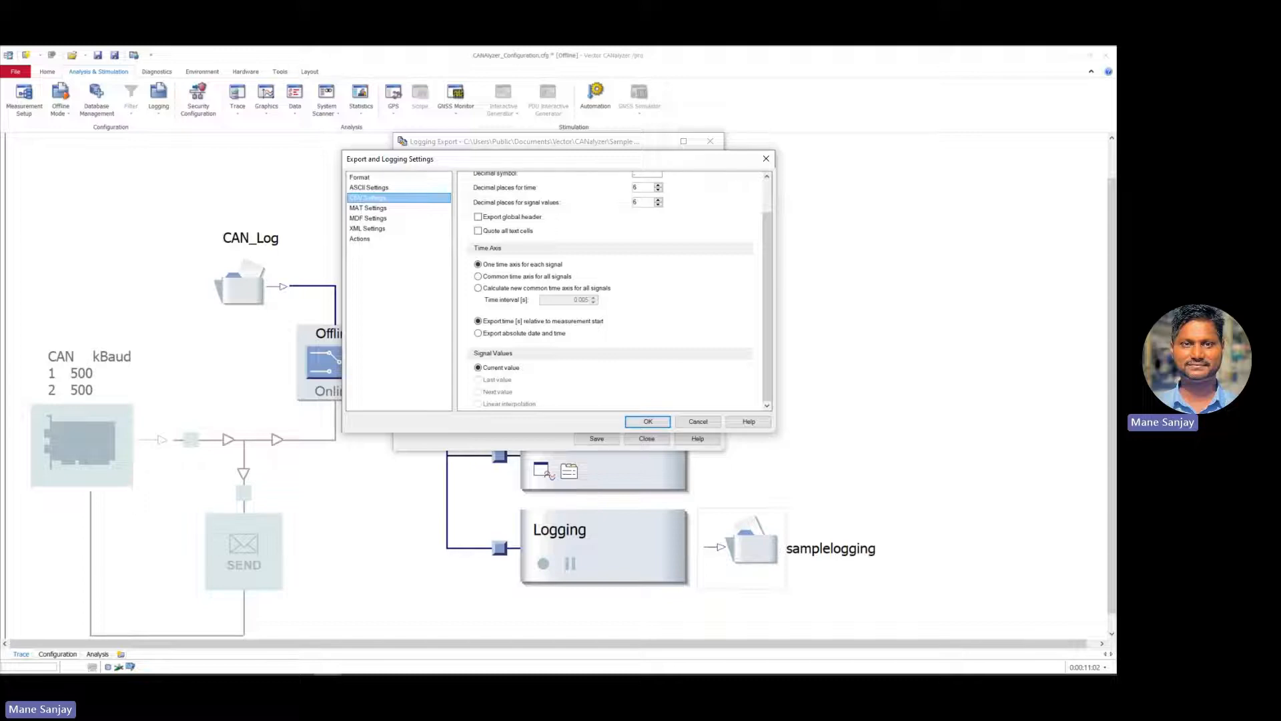
- Switch to the presentation slide with the export example for PowerTrain::PedalPosition and Comfort::Gateway_2::CarSpeed
left_click(271, 674)
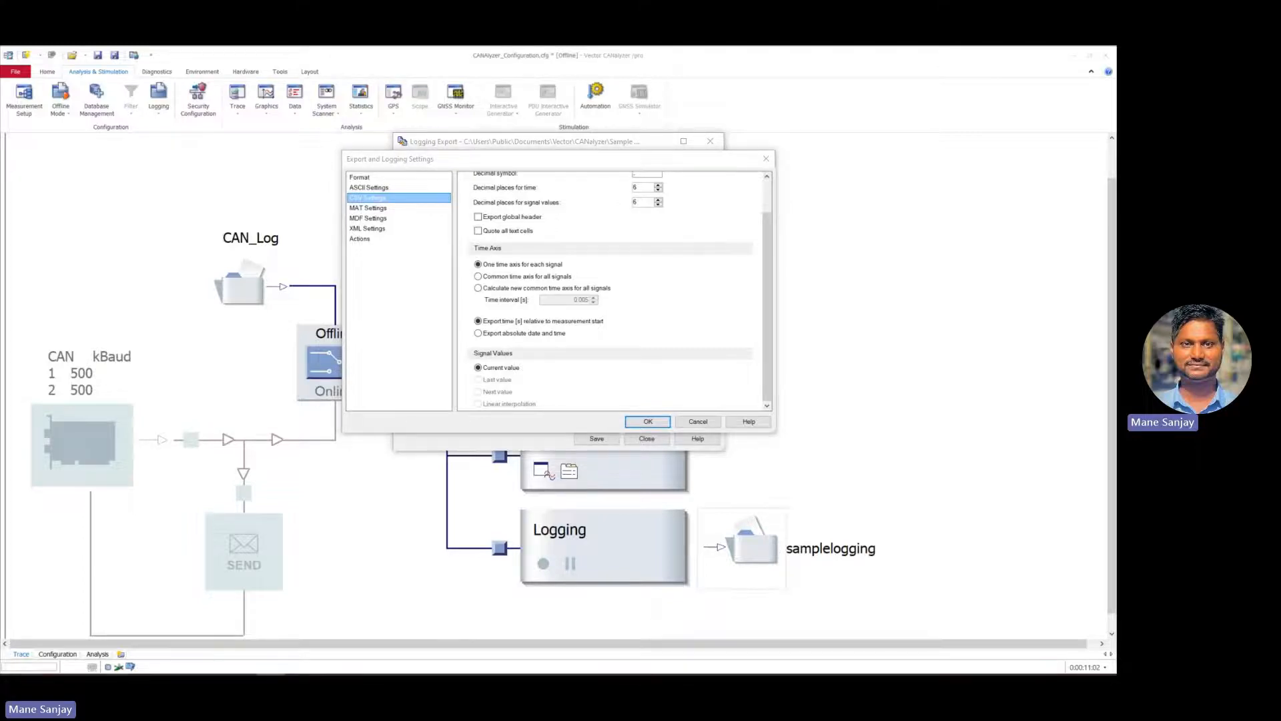
key("alt+Tab")
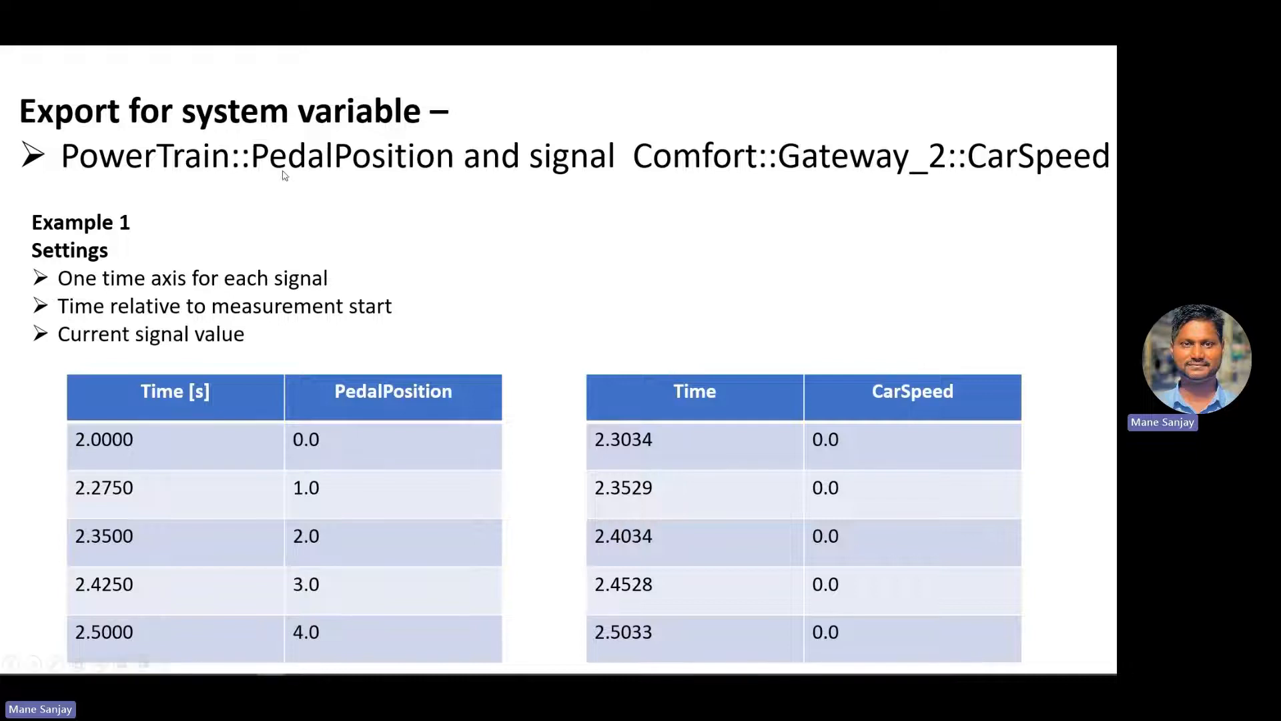
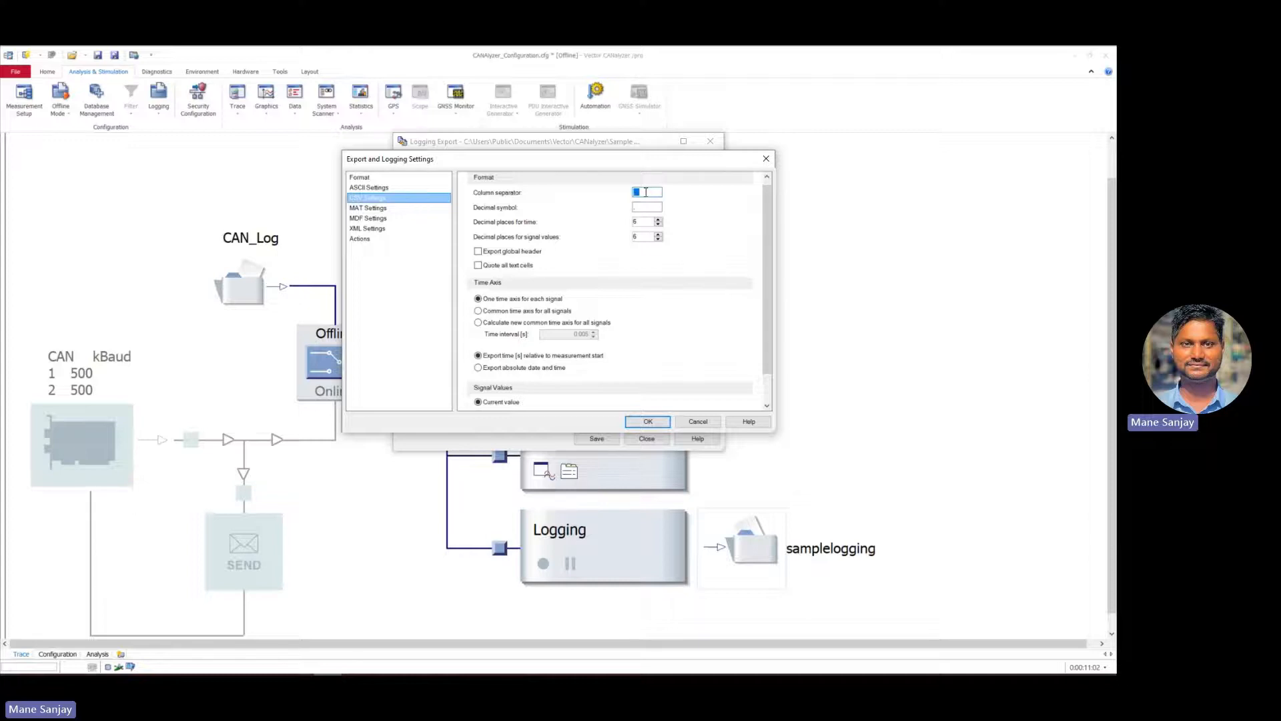
- Compare the MAT export settings with the CSV ones, covering format, time axis and signal value options
left_click(374, 208)
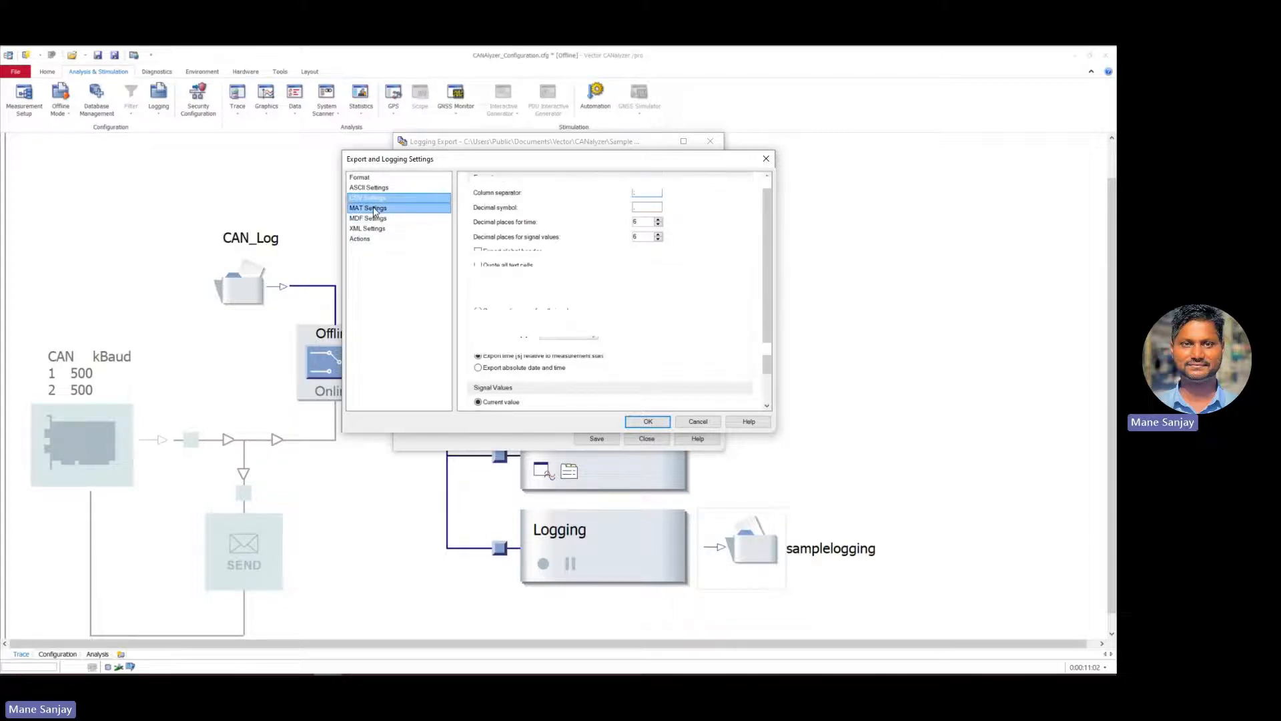
left_click(389, 198)
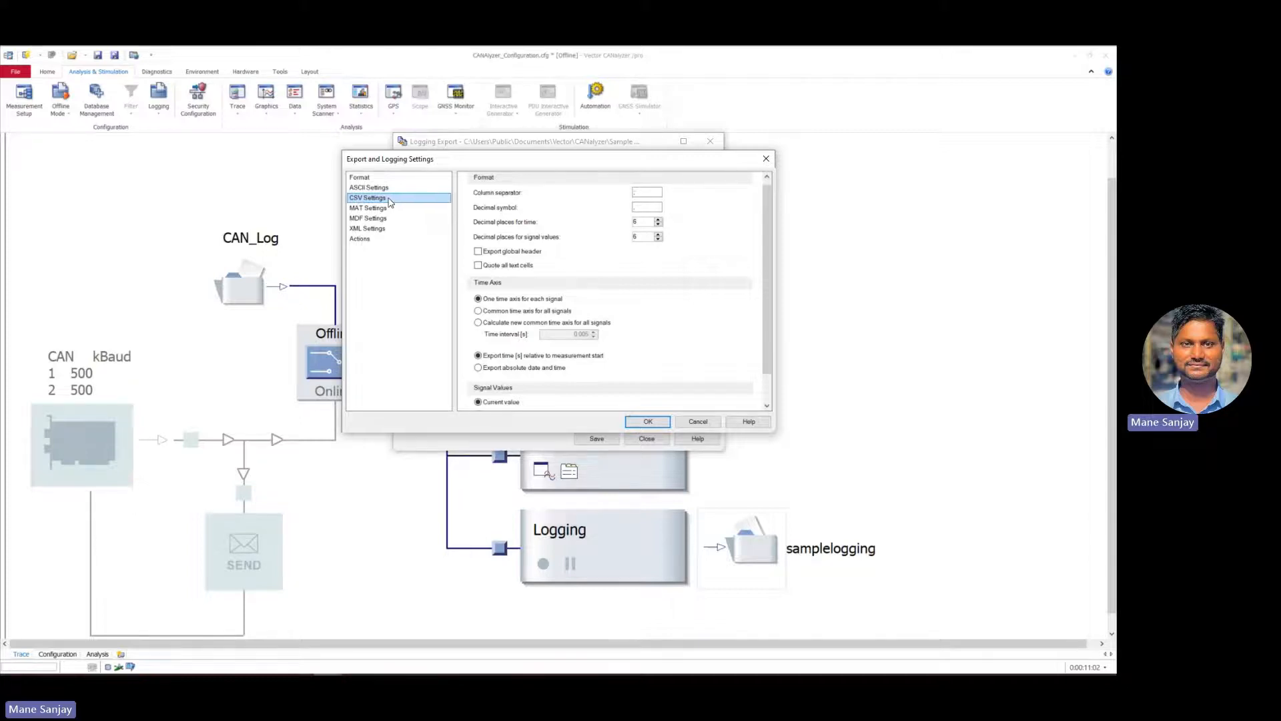
left_click(374, 208)
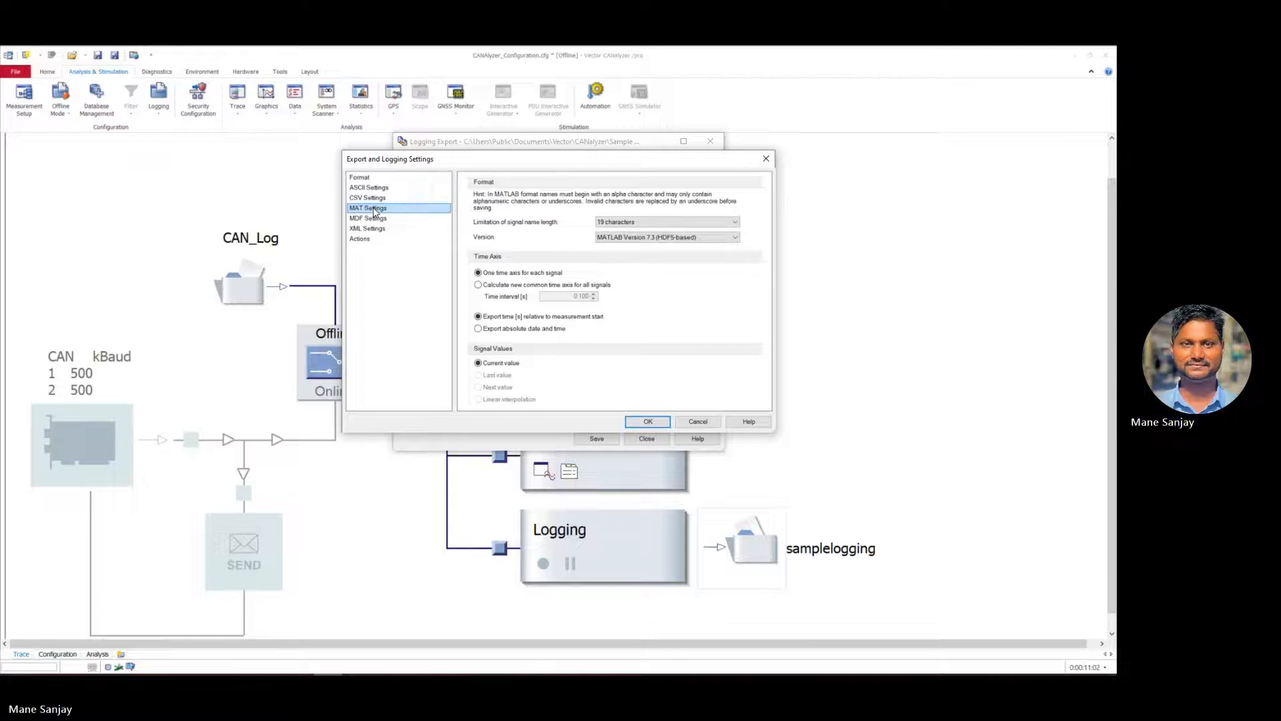
left_click(372, 198)
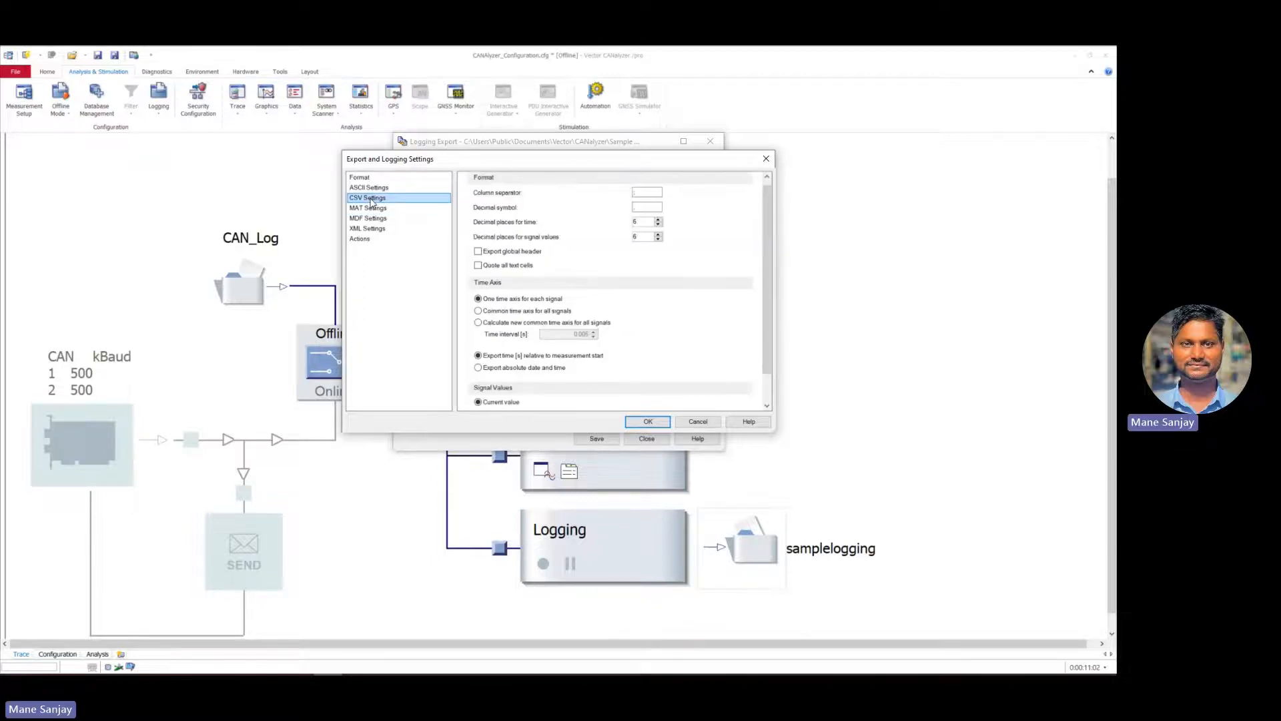
left_click(372, 208)
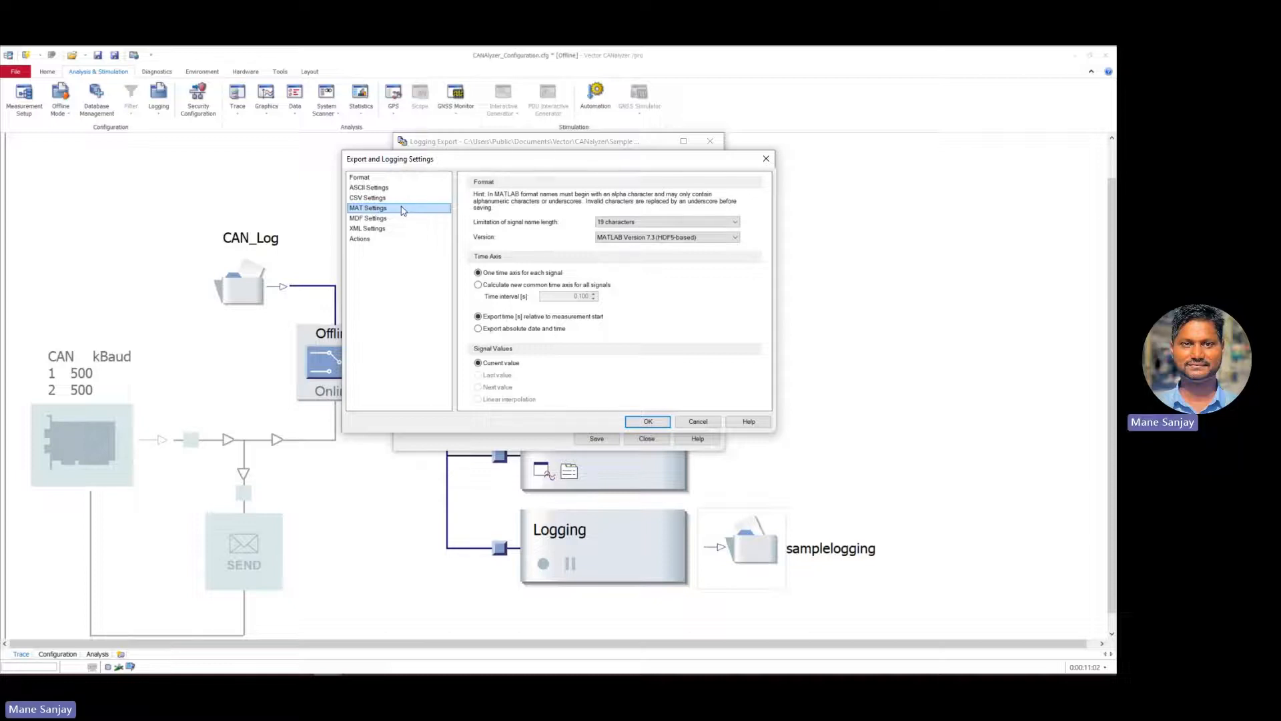
key("Up")
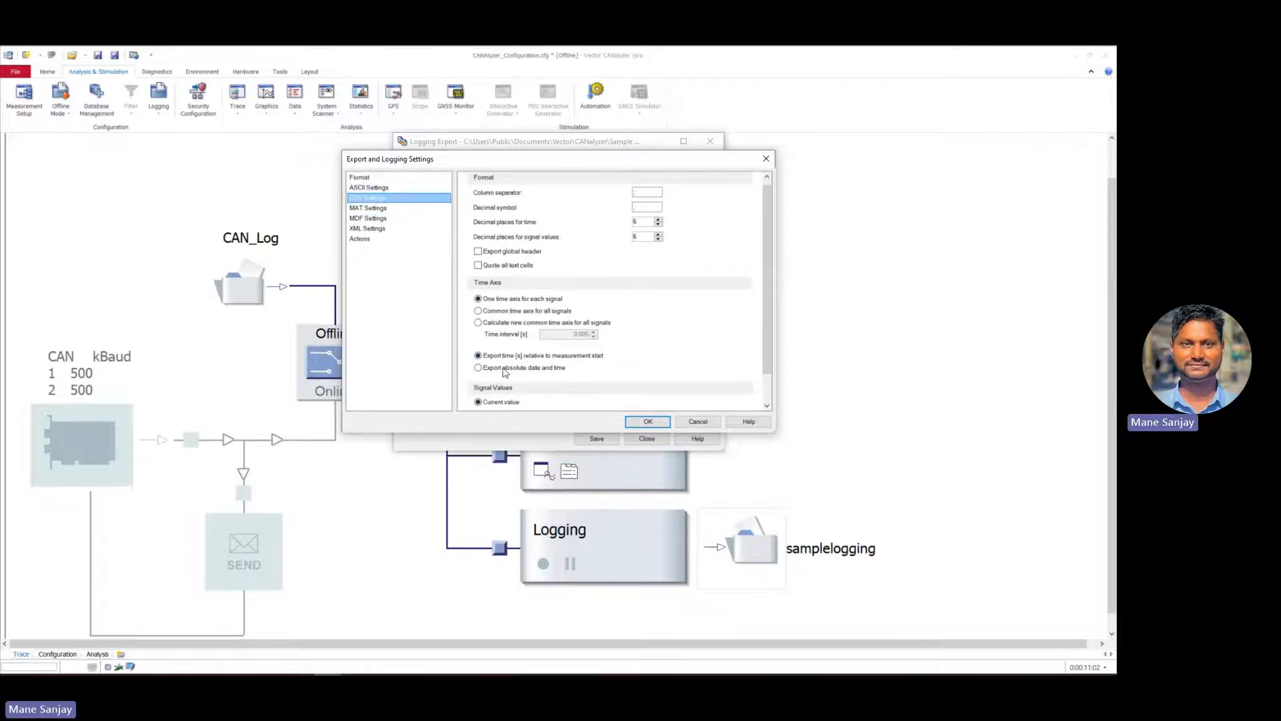
left_click(383, 209)
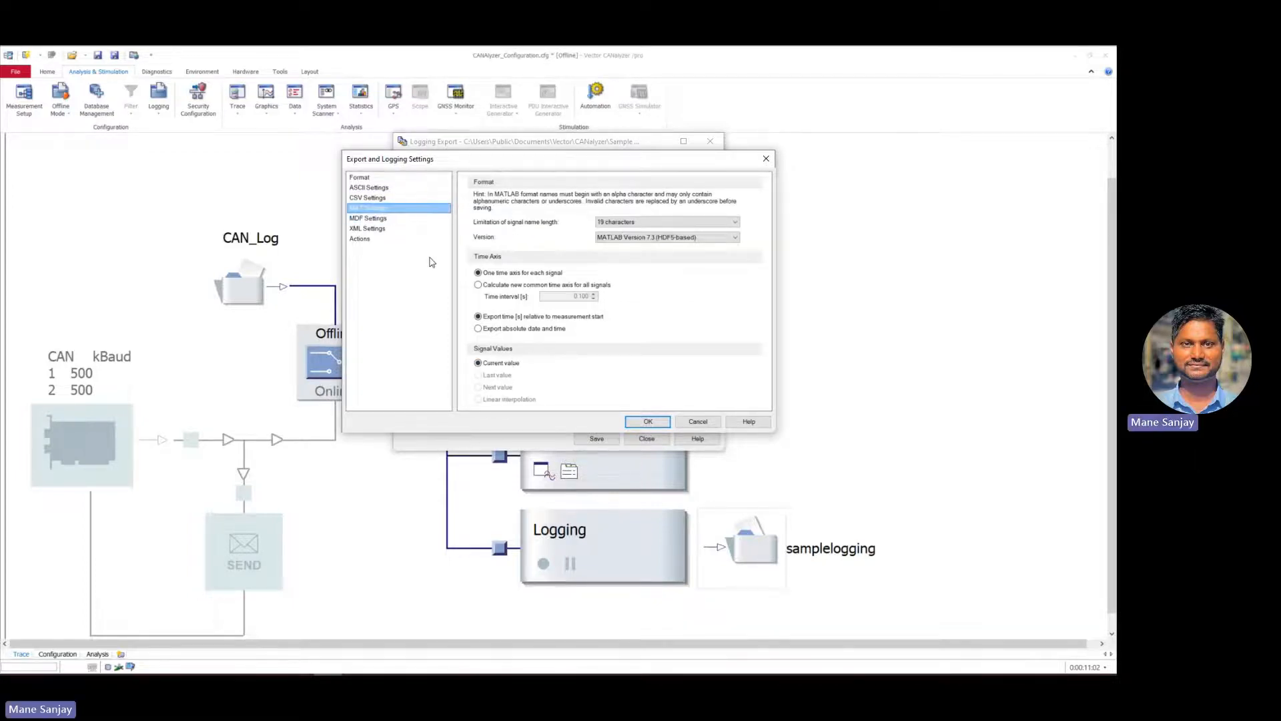
left_click(391, 198)
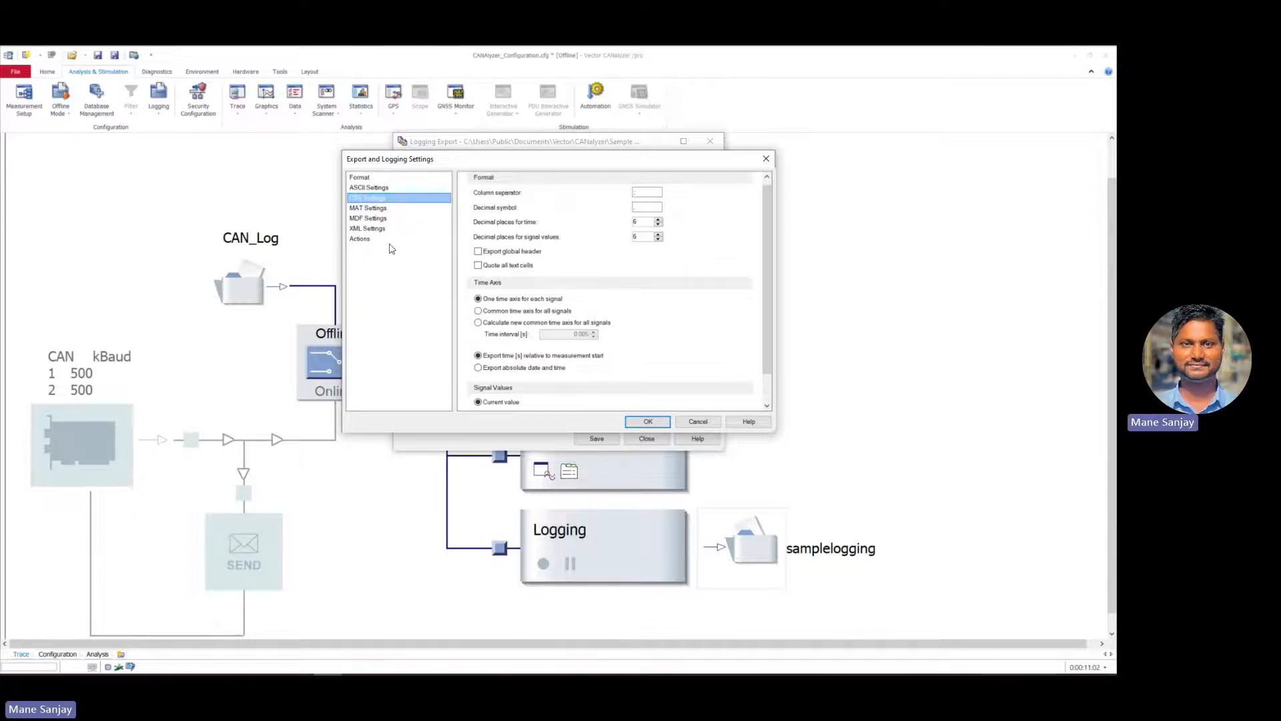
left_click(377, 209)
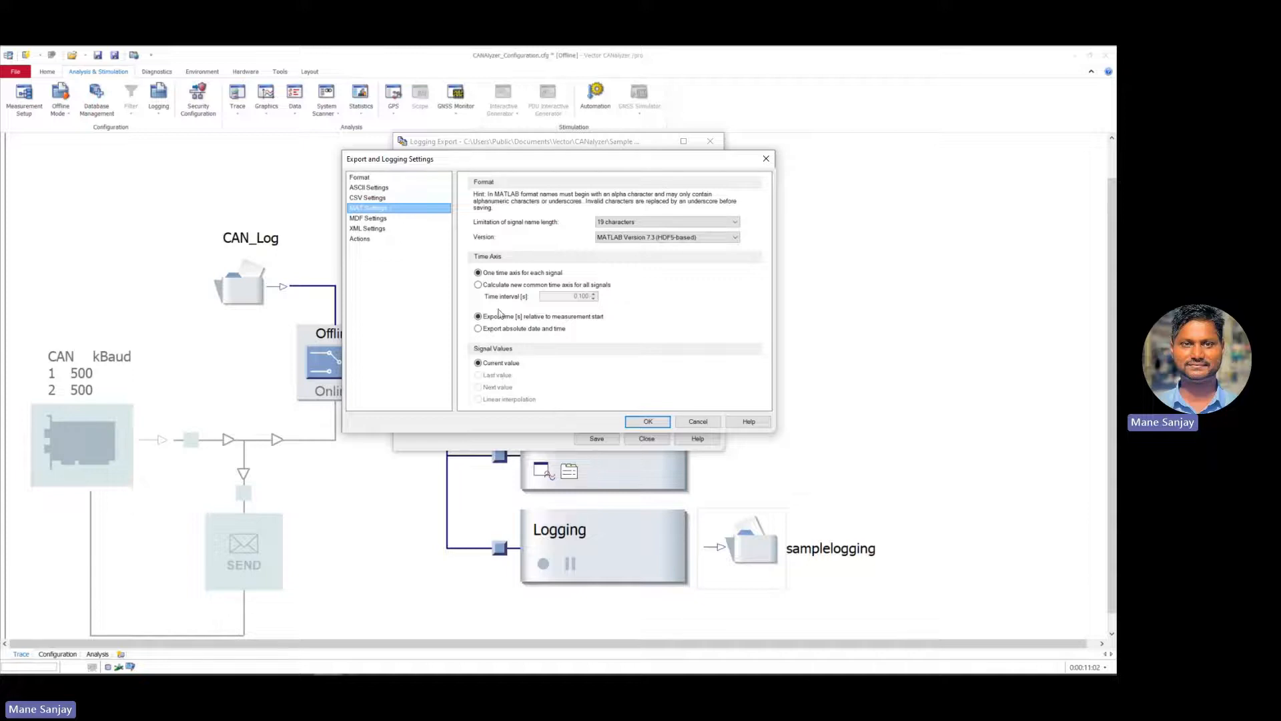
- Set the MAT export to a newly calculated common time axis with absolute date and time, and accept the export settings
left_click(477, 291)
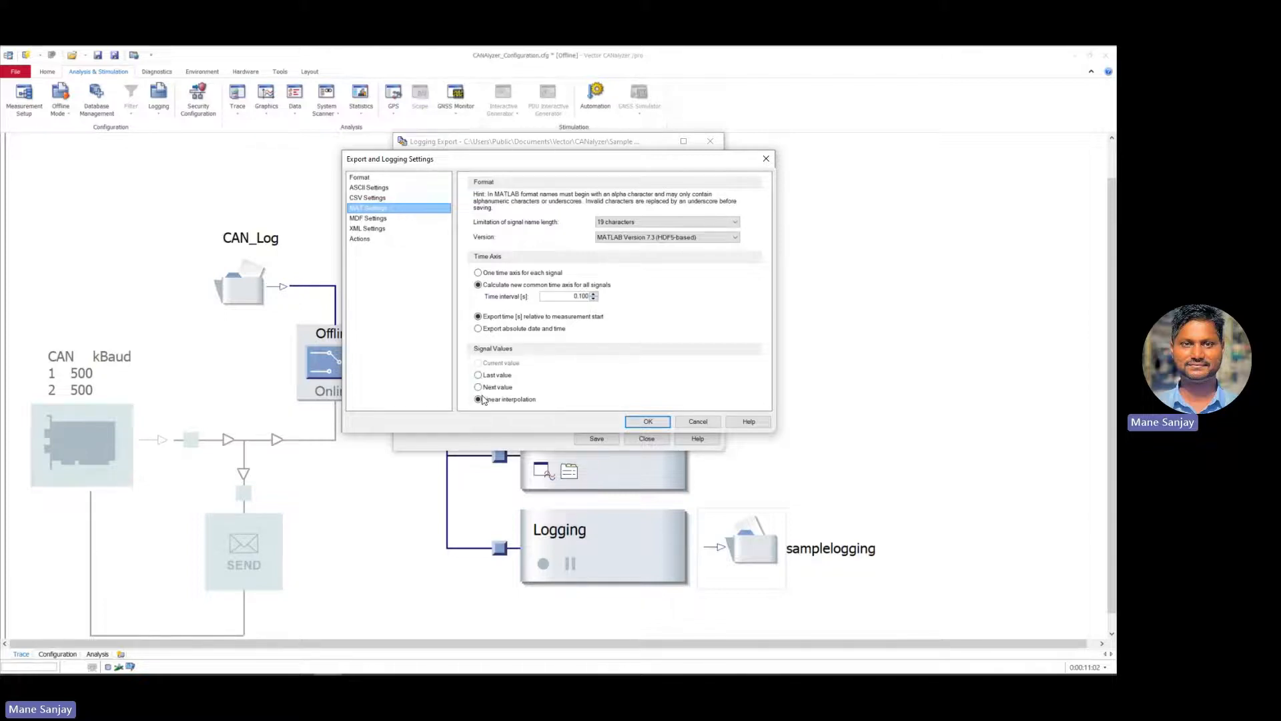
left_click(479, 274)
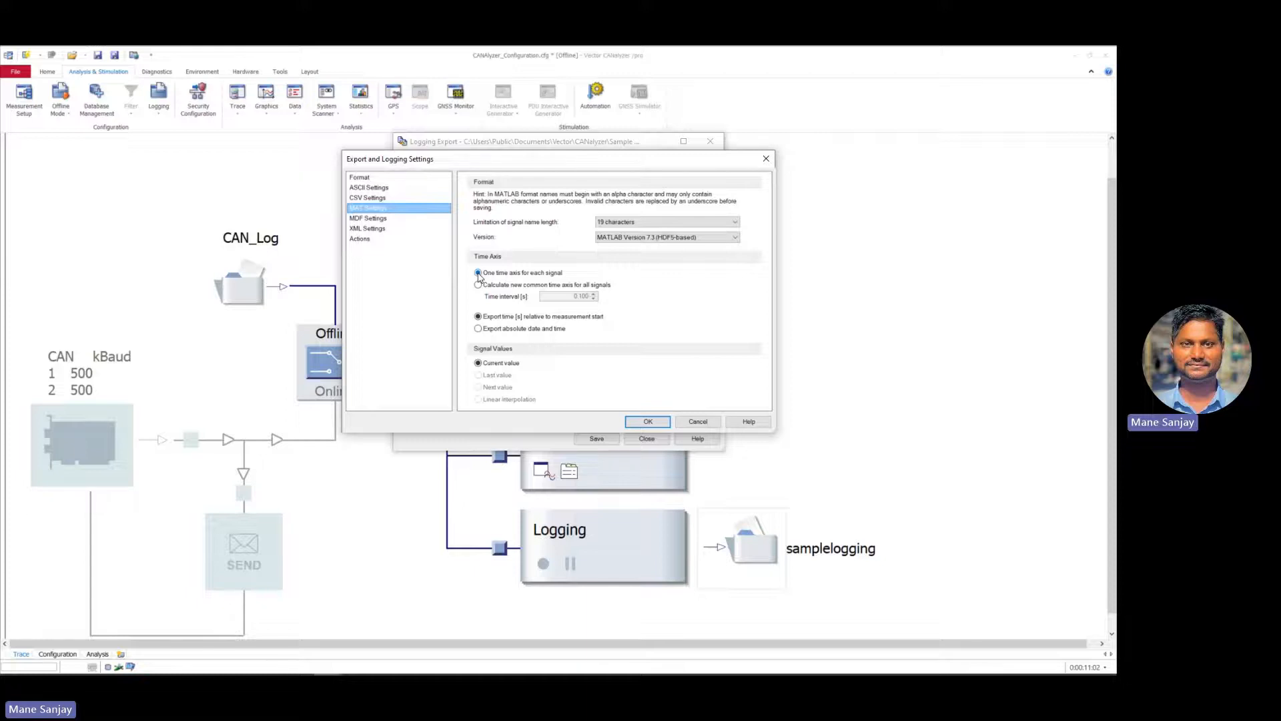
left_click(478, 285)
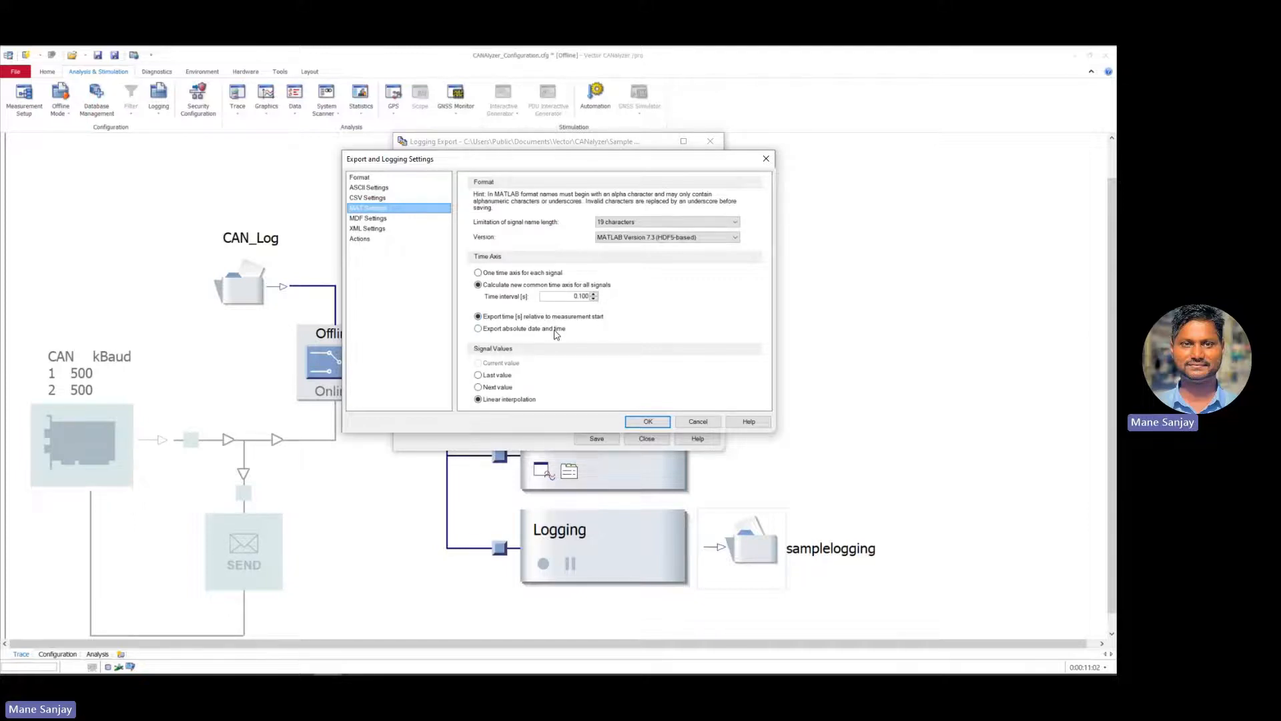
left_click(479, 328)
left_click(373, 198)
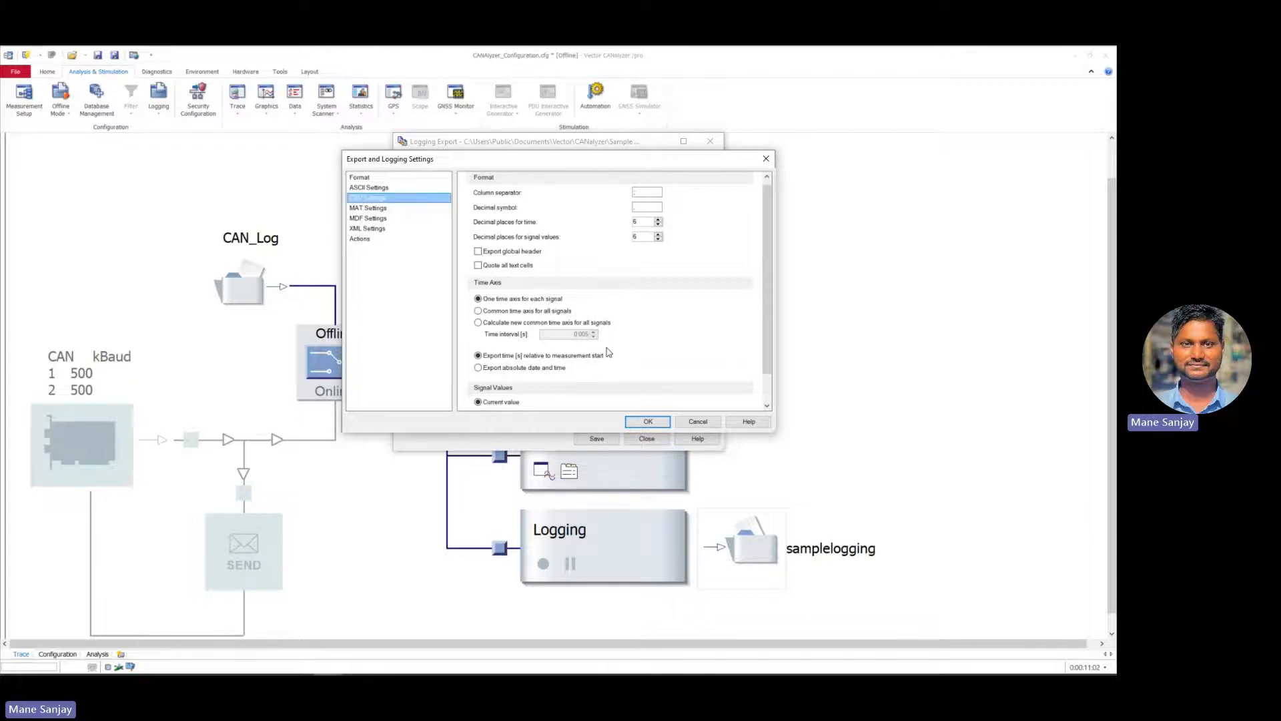
left_click(645, 421)
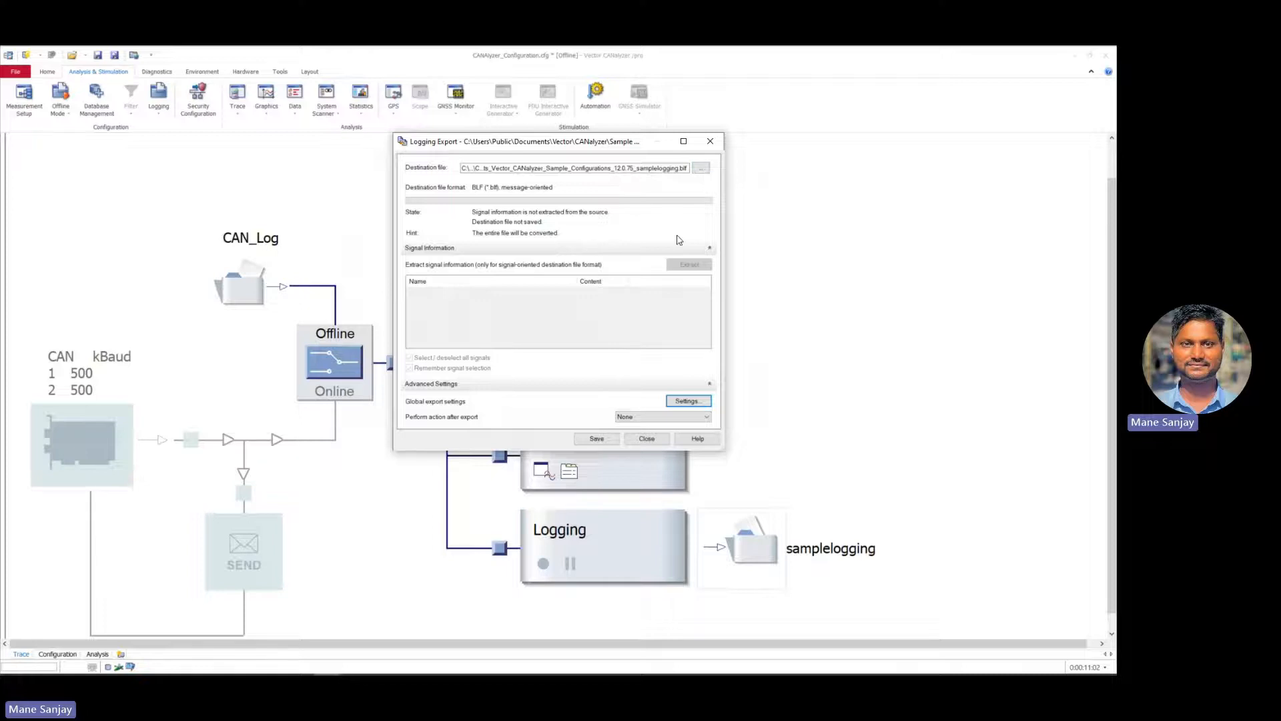
- Set the export destination to a CSV signal logging file named Sampleexportfile in the Examples folder
left_click(701, 169)
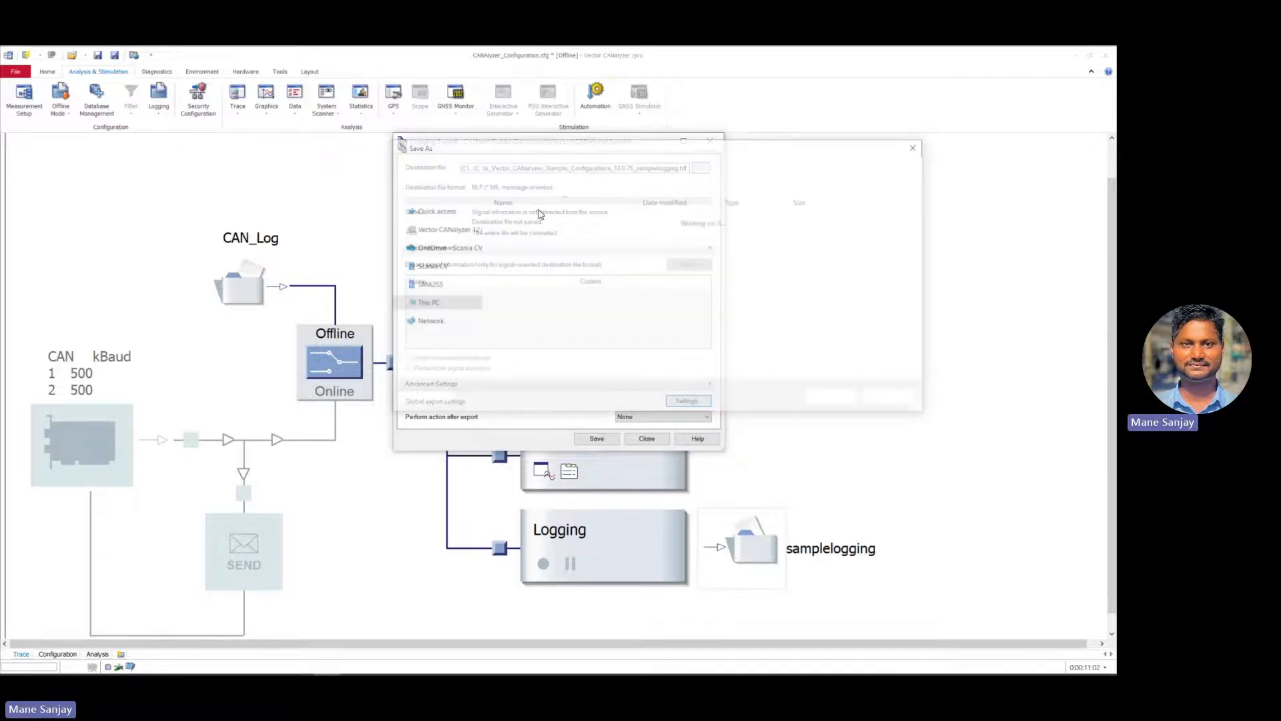
left_click(563, 369)
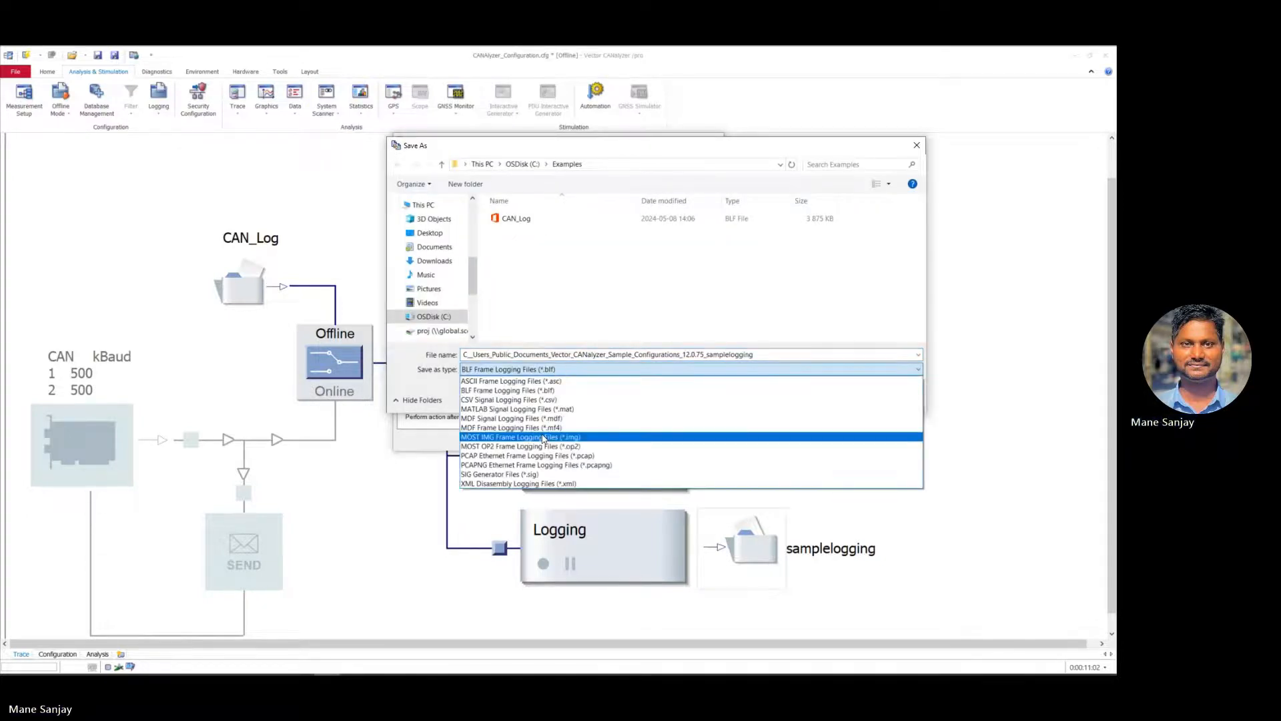
left_click(547, 400)
double_click(554, 354)
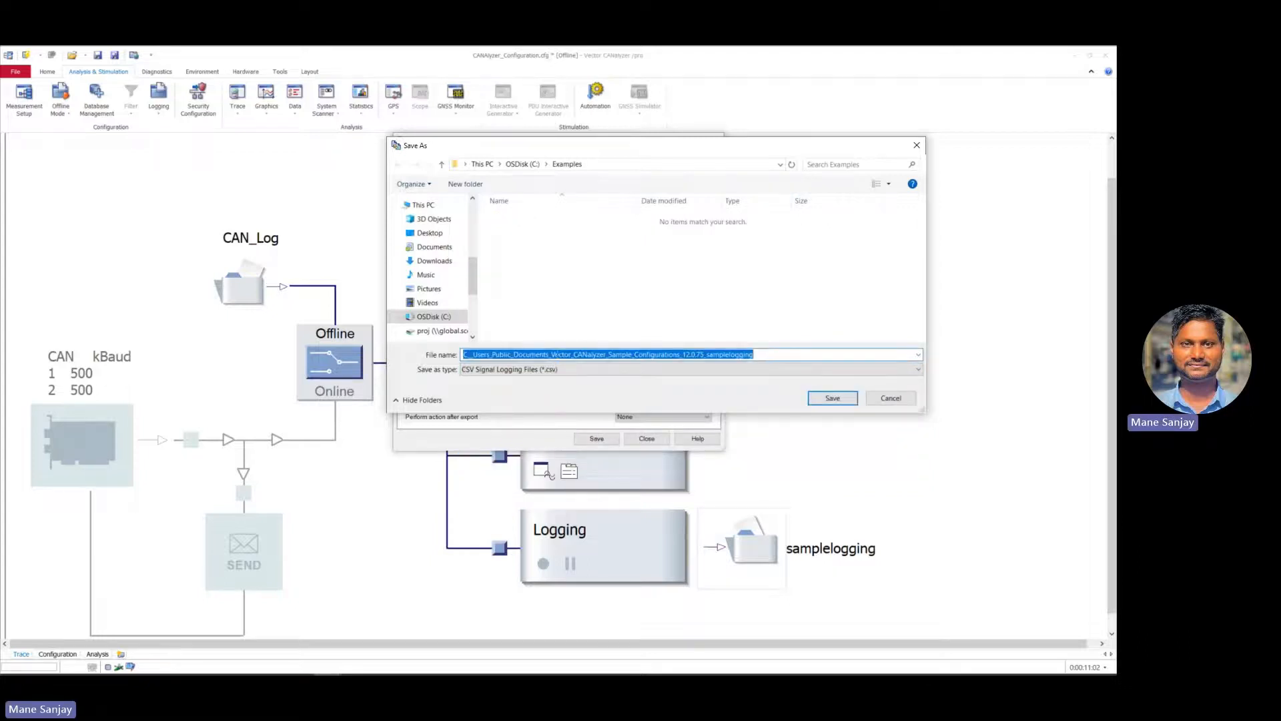
type("Sampleexpo")
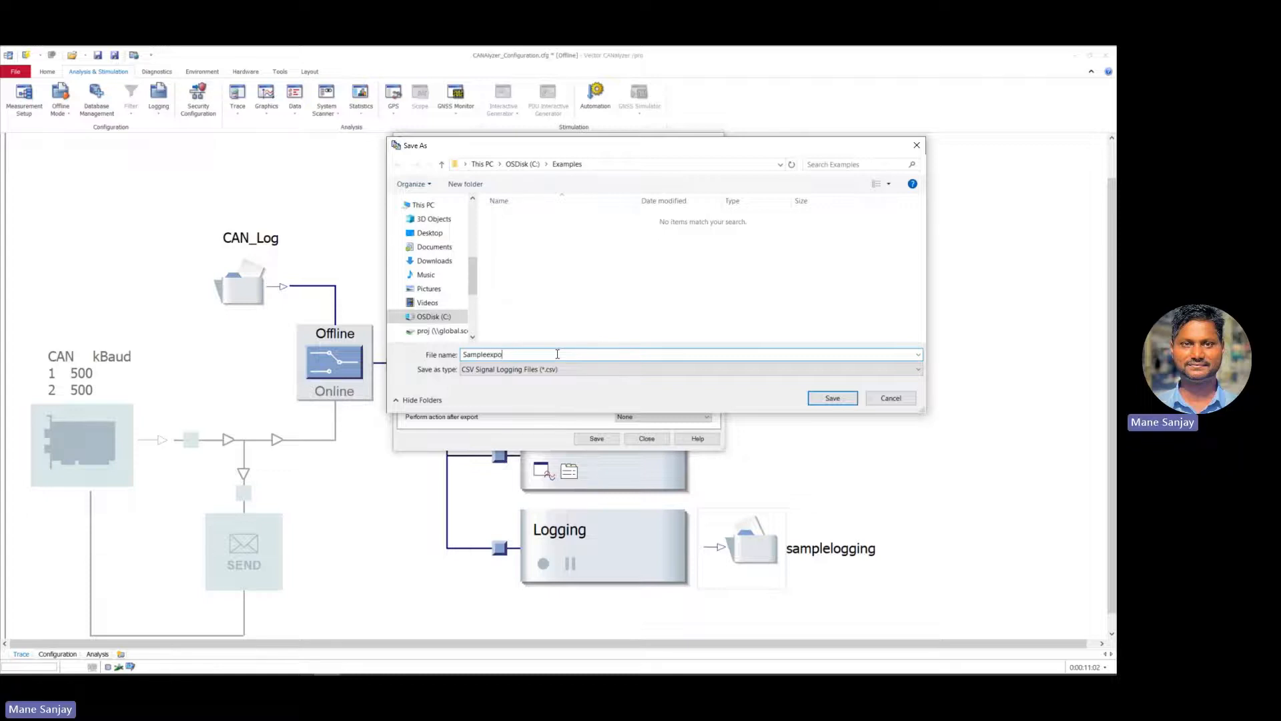
type("rtfile")
left_click(832, 398)
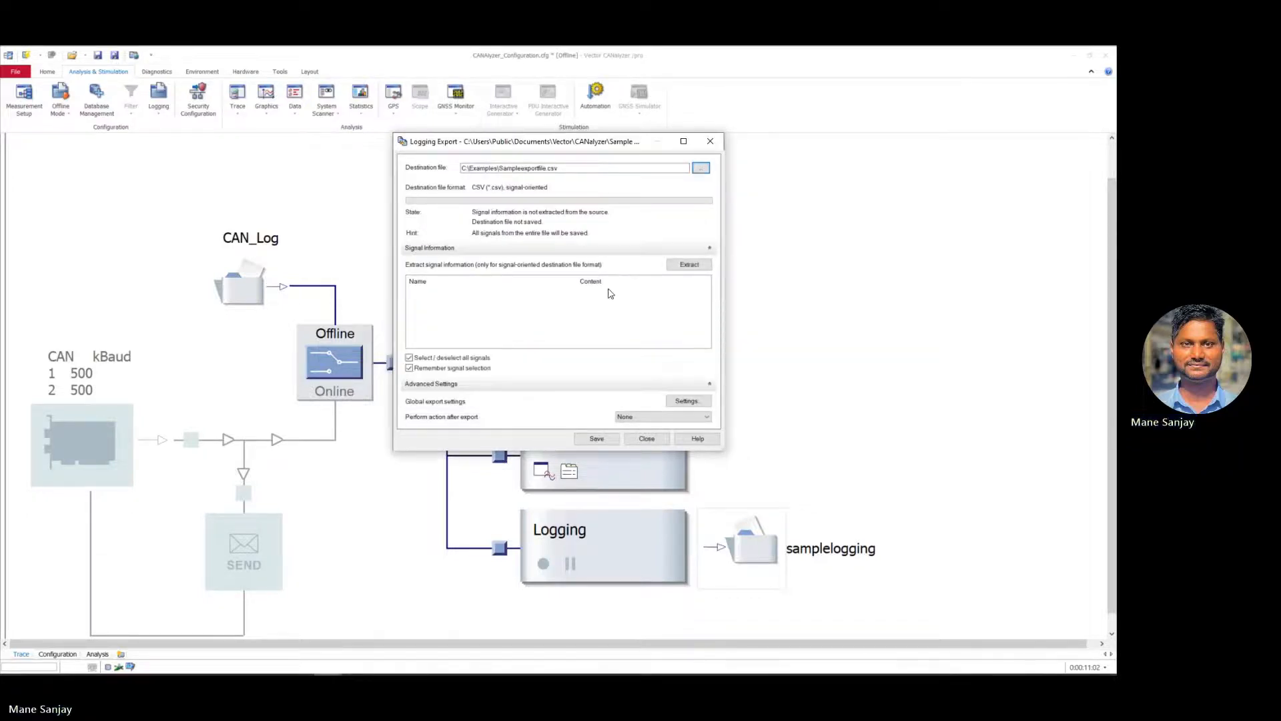
- Check the CSV column separator and decimal symbol in the global export settings, and accept the settings
left_click(687, 401)
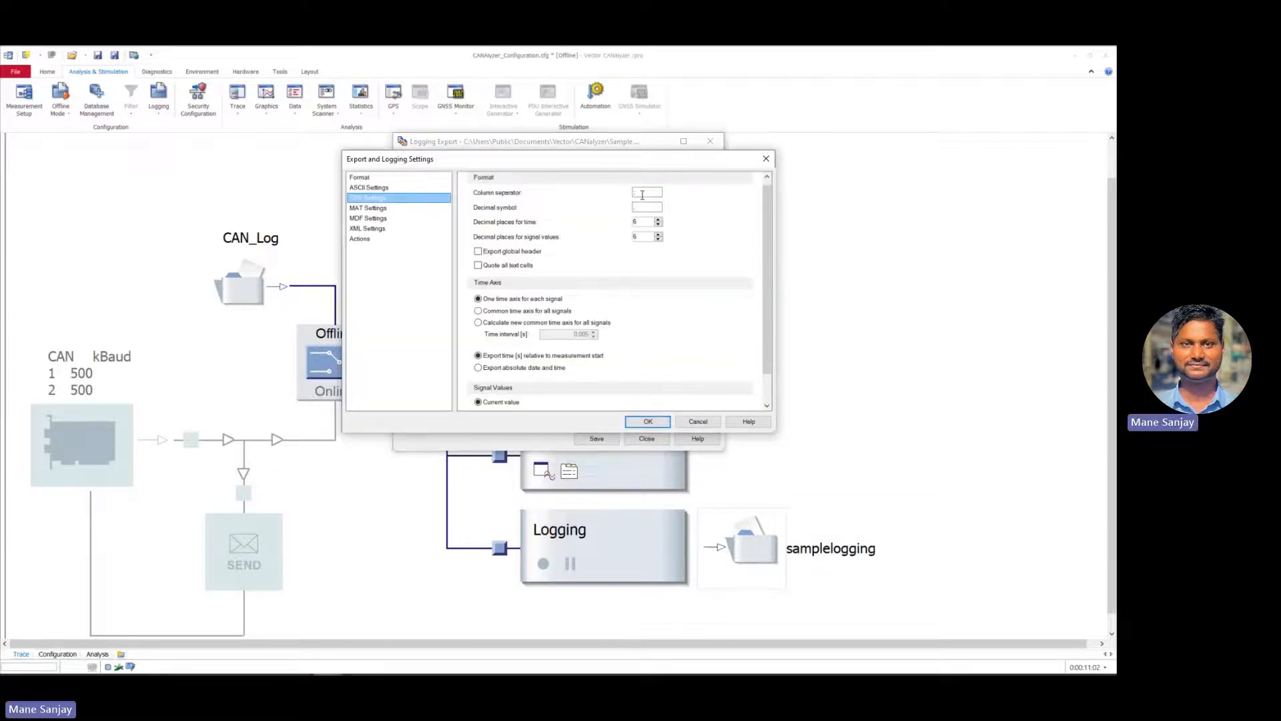
left_click(622, 192)
key("Tab")
left_click(642, 209)
left_click(647, 421)
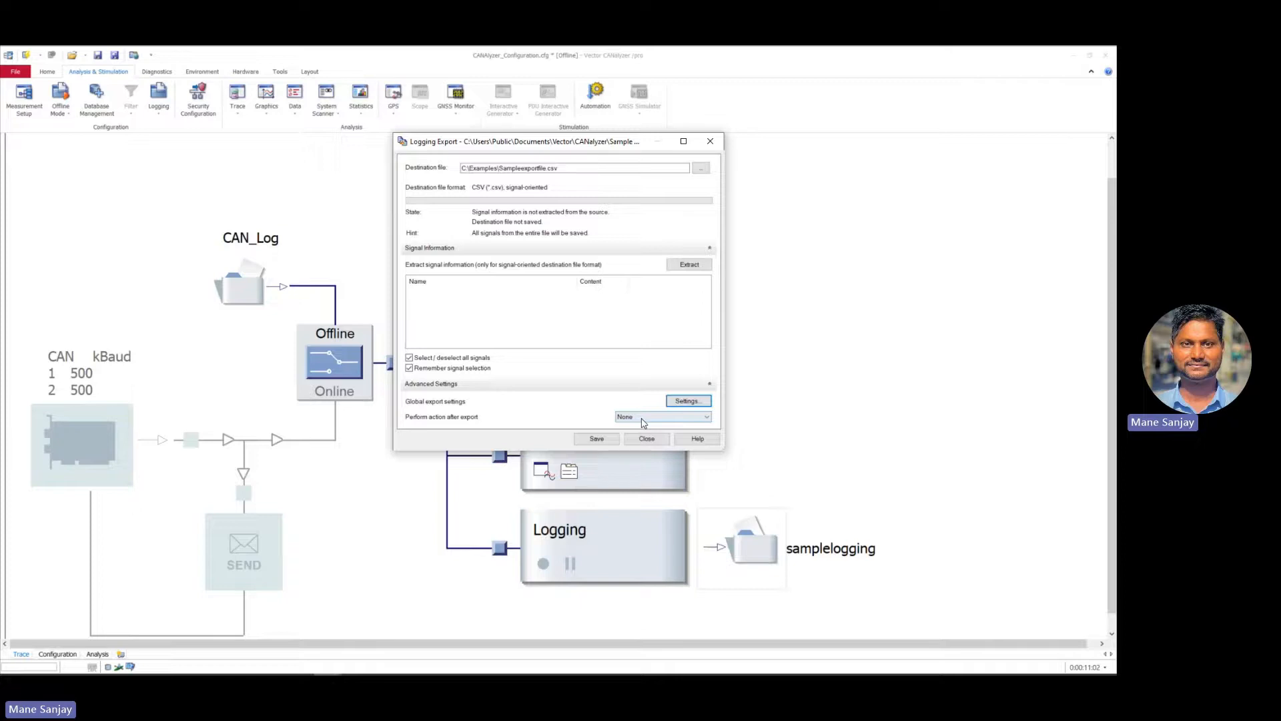
- Extract the signal information from the log, and deselect all signals with the remember signal selection option off
left_click(690, 266)
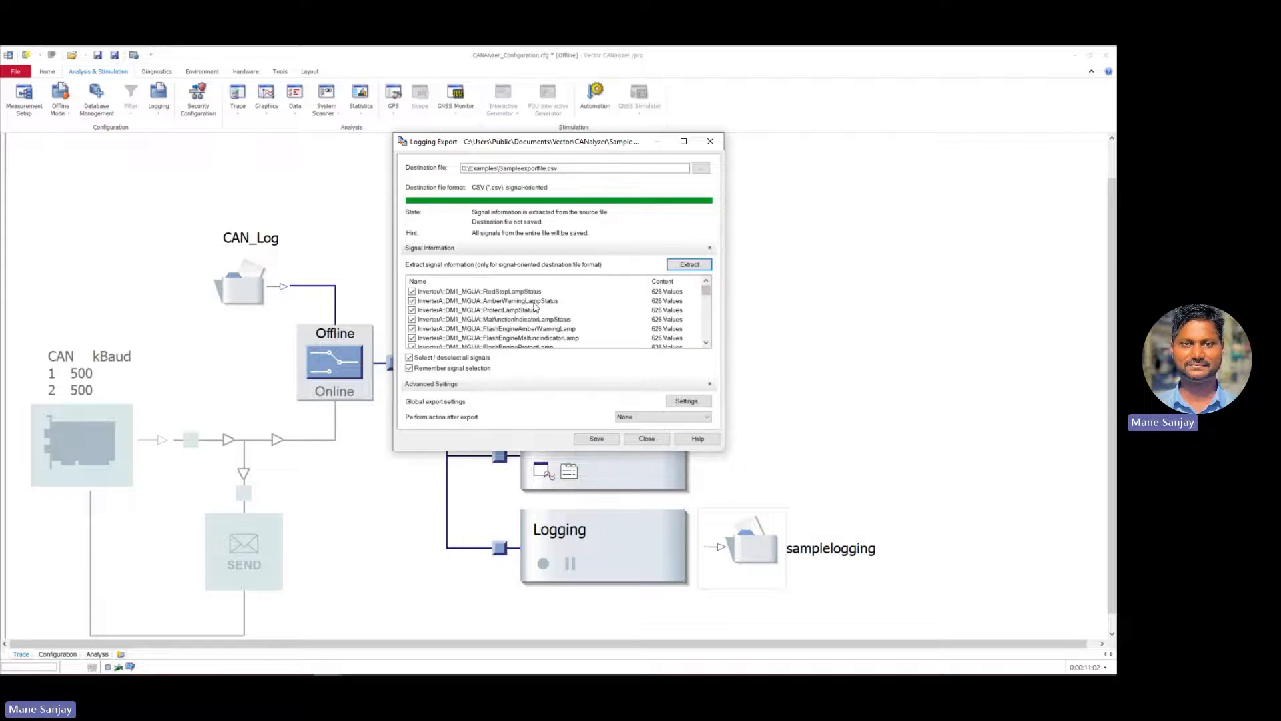
left_click(409, 359)
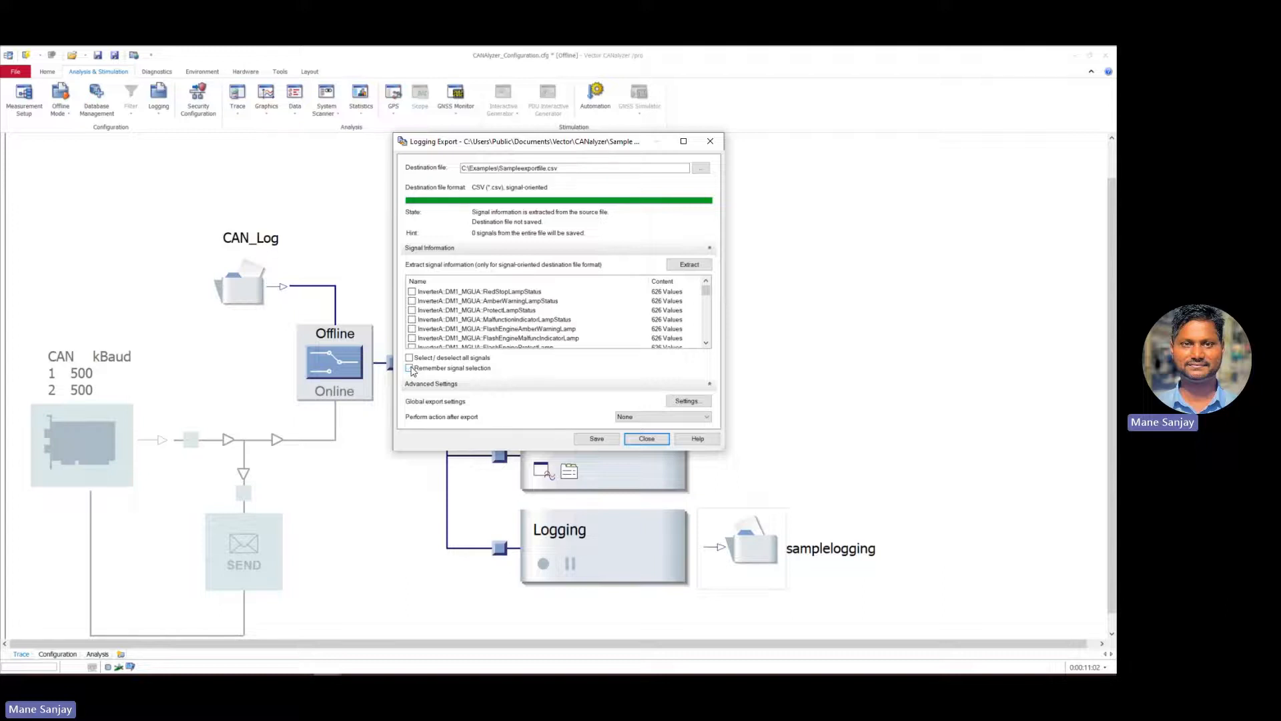
- Select the InverterA signal Mgu2VcbVoltage of Mgu2EmDriveStatusProp2_MGUA for export
mouse_move(705, 290)
left_mouse_down()
mouse_move(705, 342)
mouse_move(707, 307)
left_mouse_up()
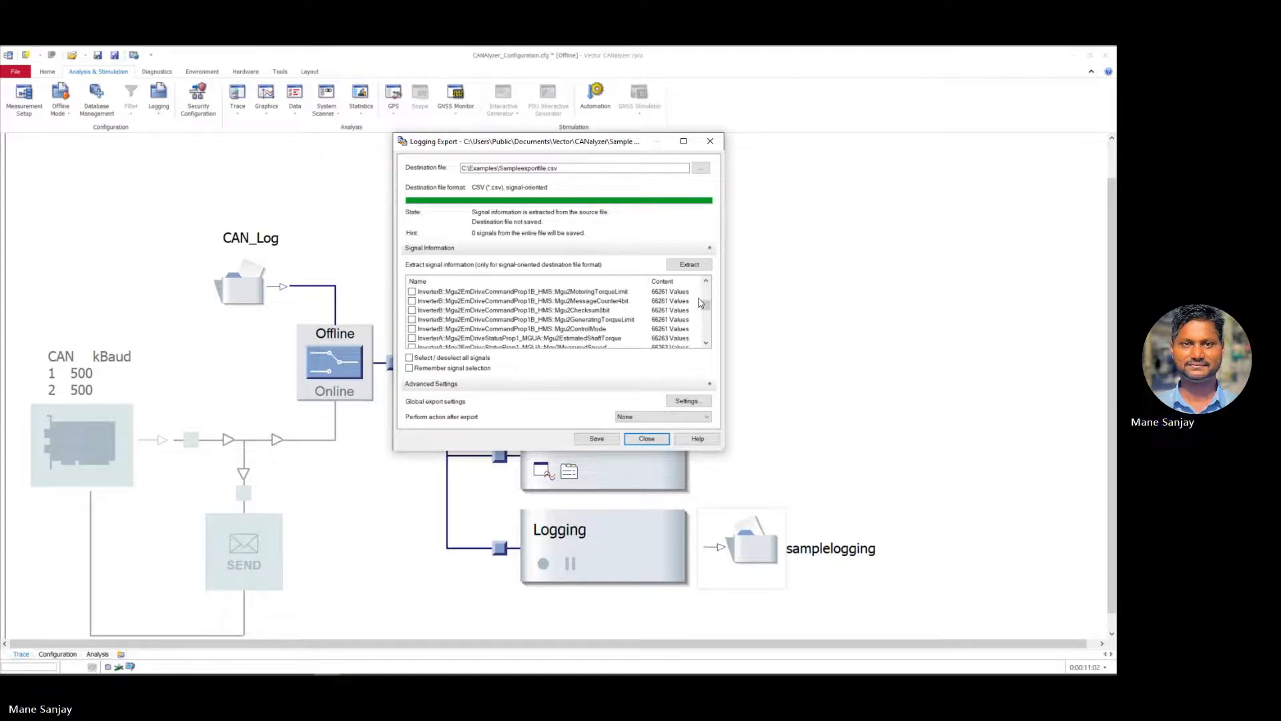
left_click(608, 346)
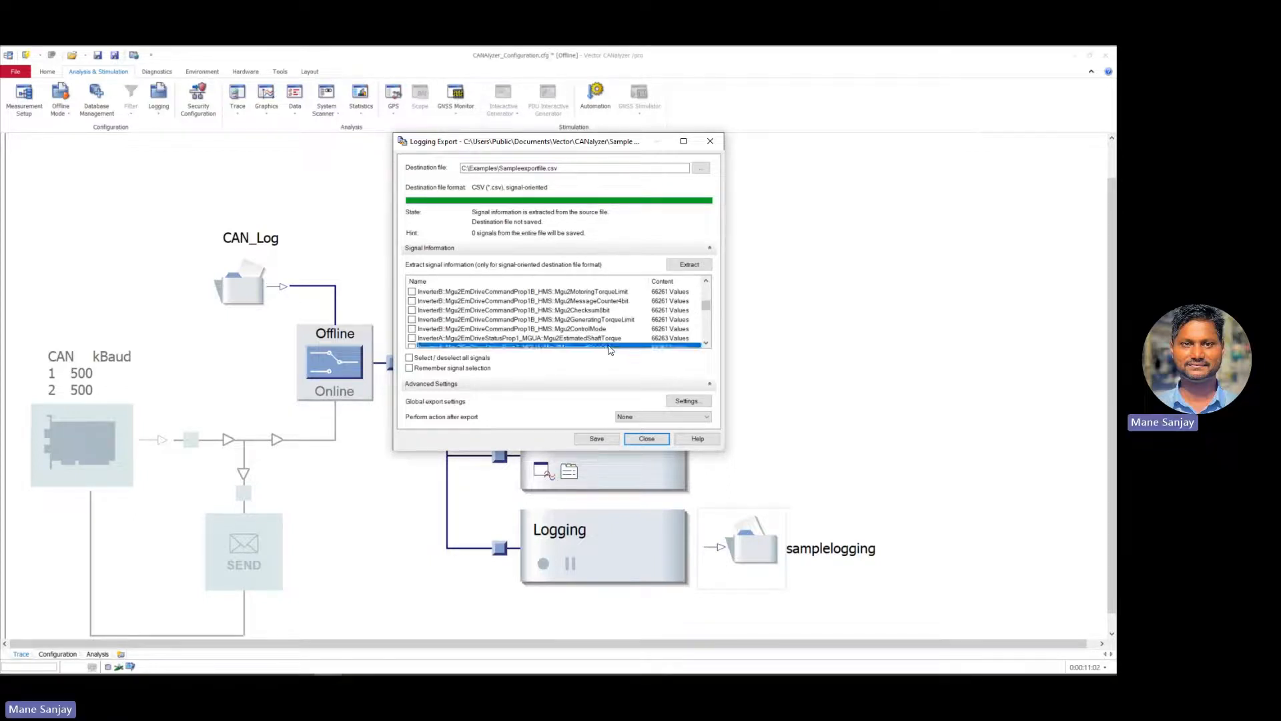
left_click(706, 343)
left_click(705, 342)
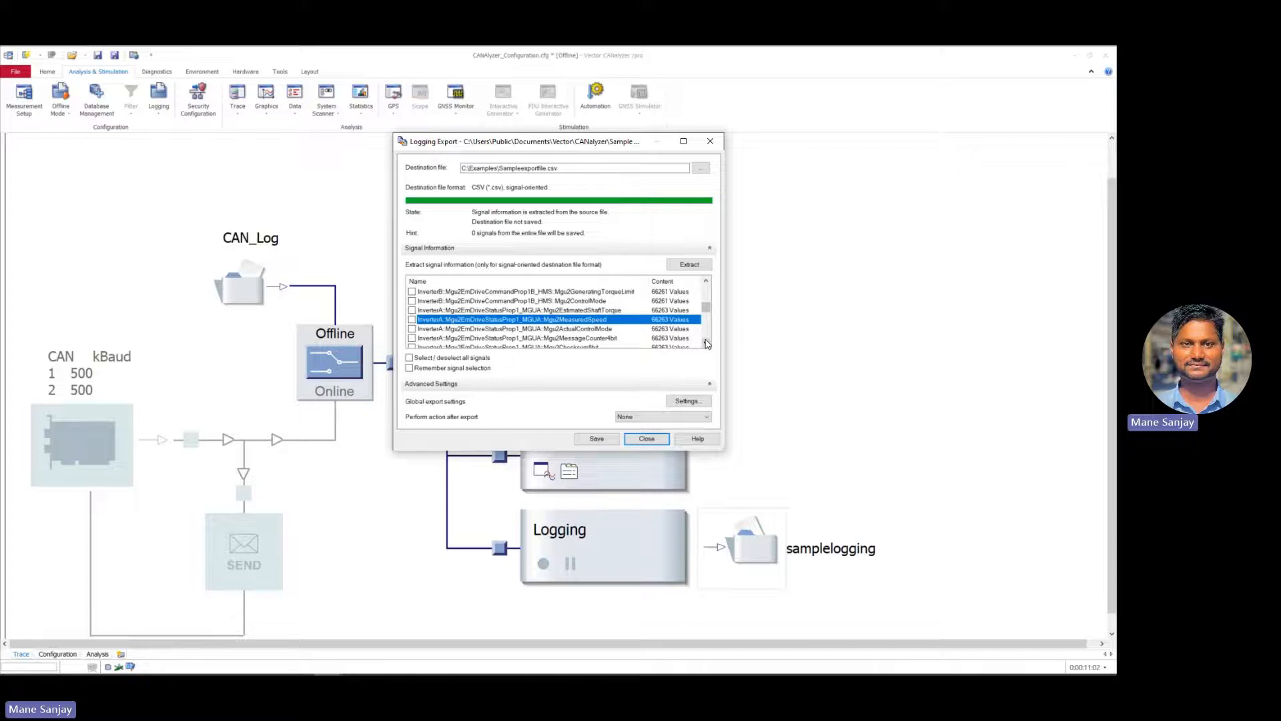
left_click(706, 343)
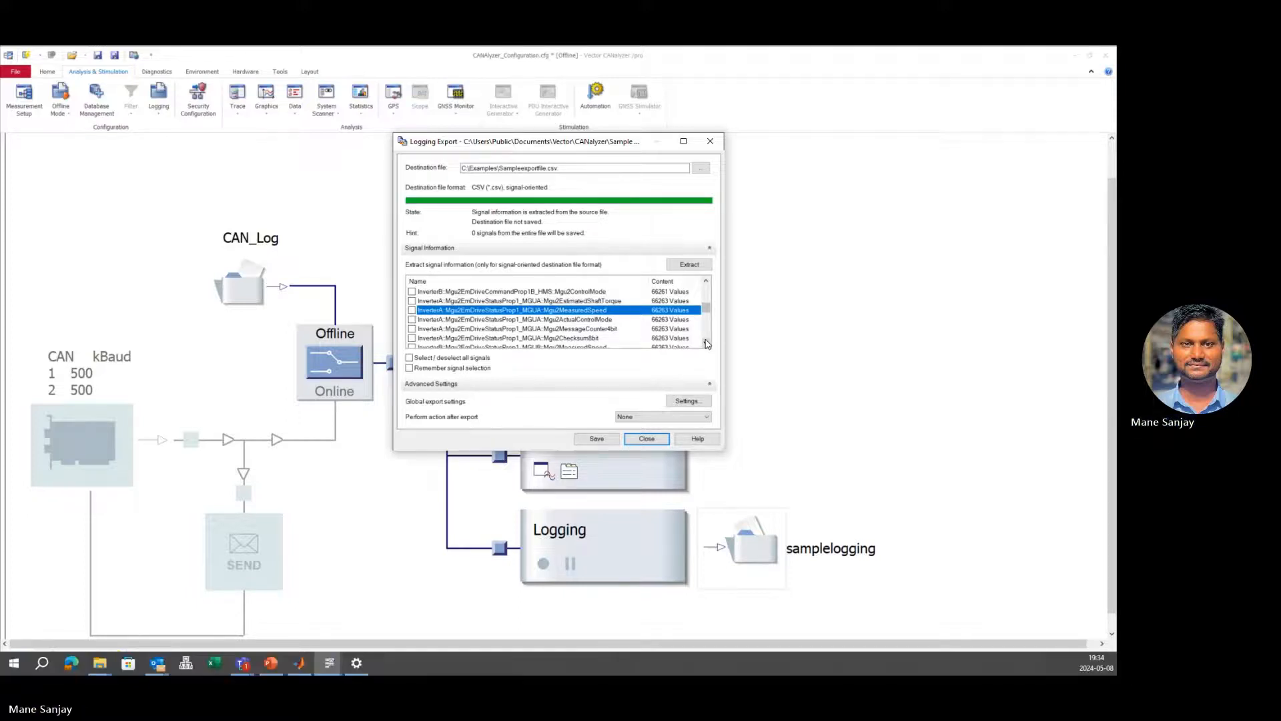
left_click(706, 342)
left_click(706, 343)
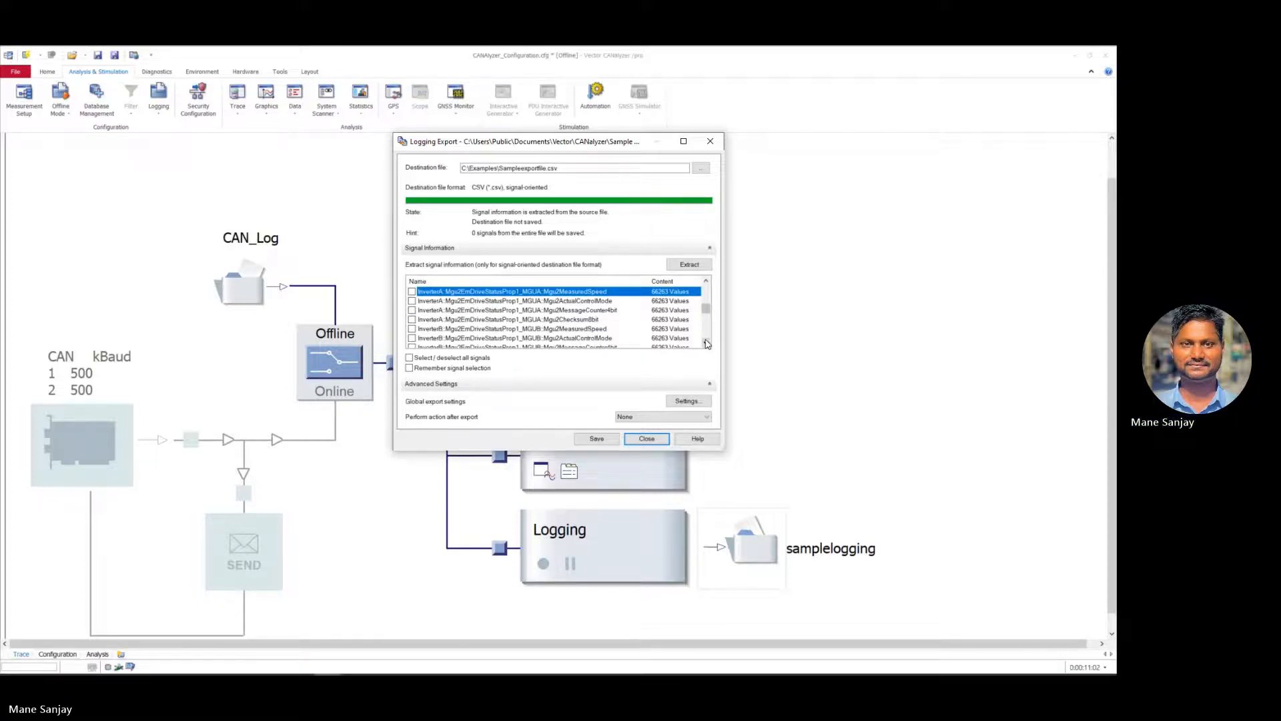
left_click(706, 343)
left_click(706, 343)
left_click(706, 343)
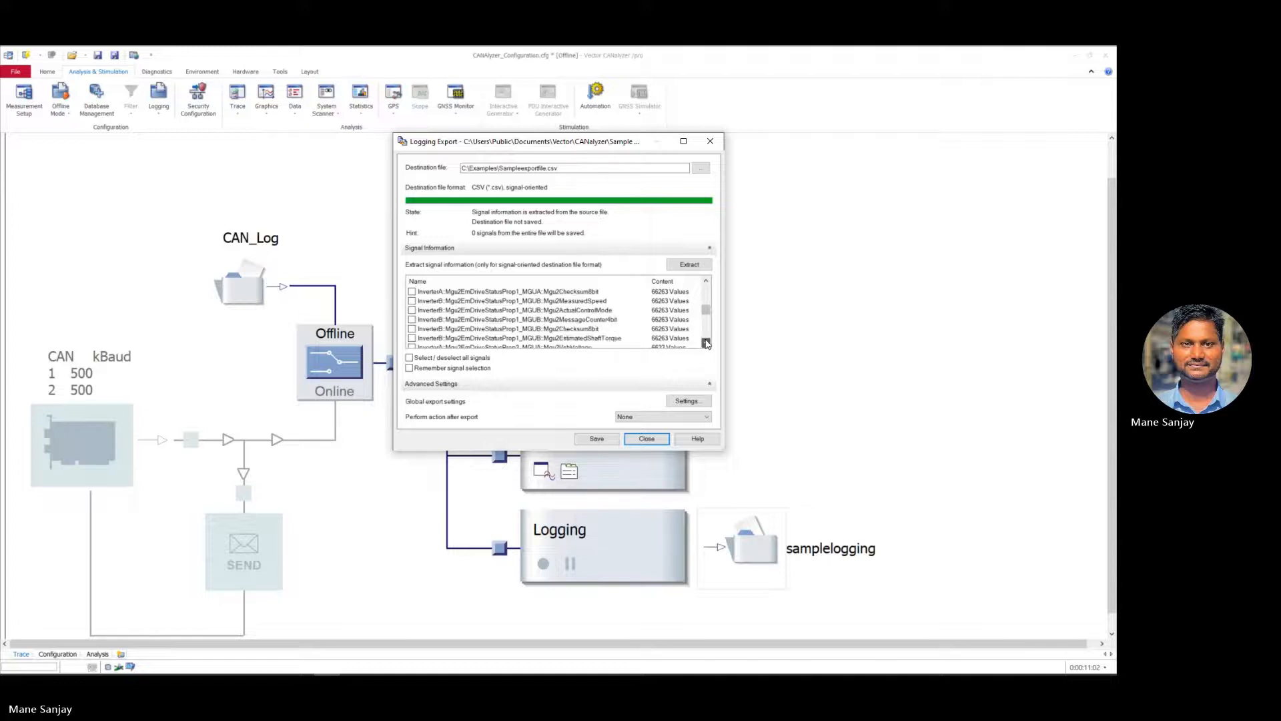
left_click(706, 343)
left_click(706, 343)
left_click(705, 342)
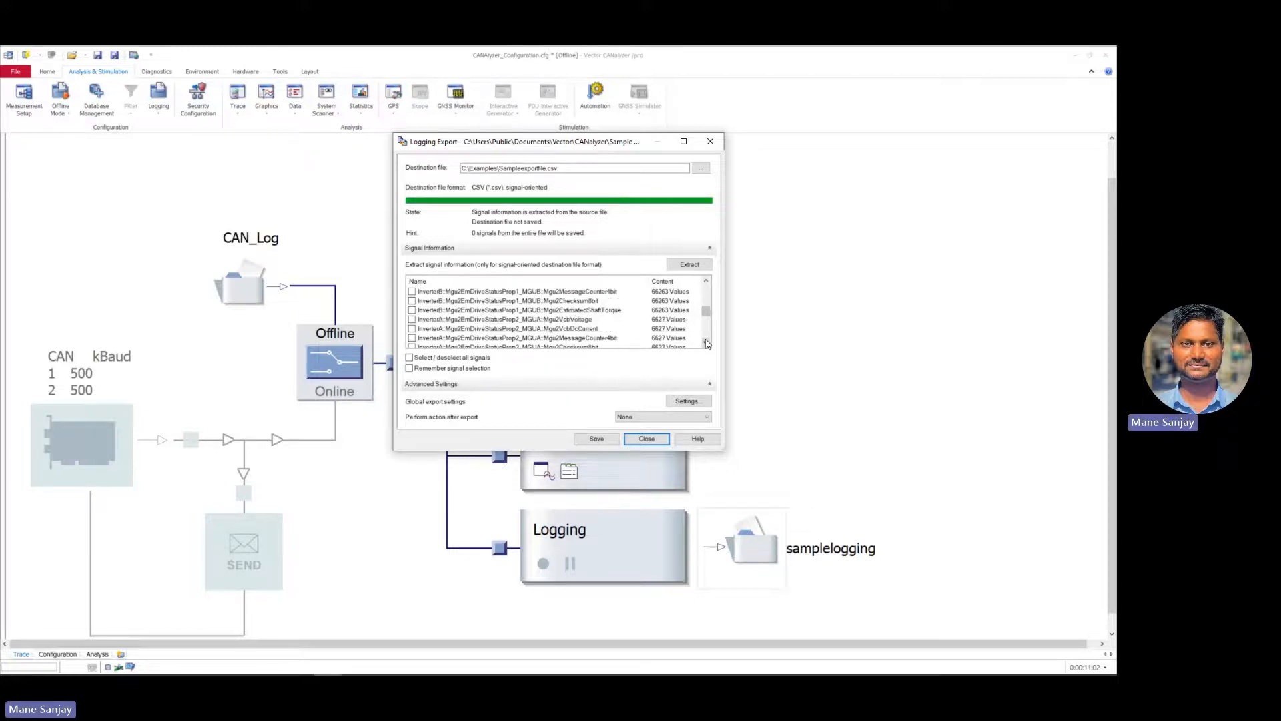
left_click(592, 319)
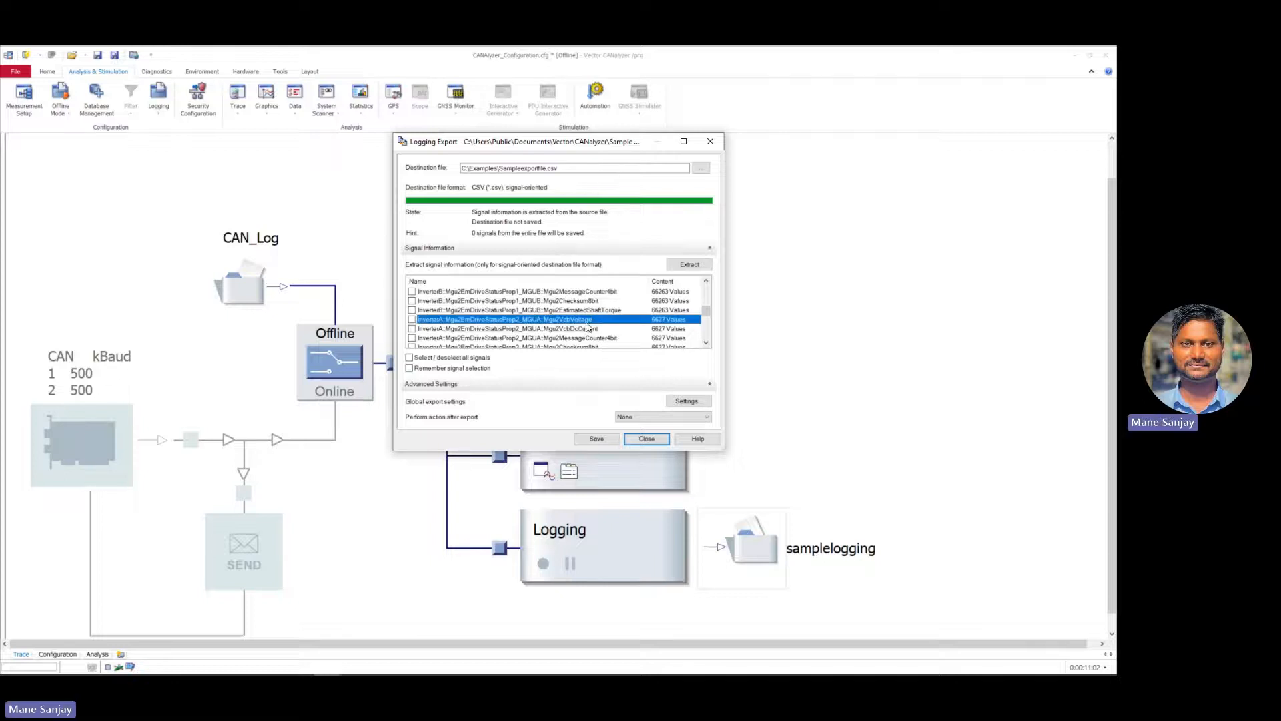
left_click(412, 320)
- Add the Mgu2MeasuredSpeed signals of InverterA (MGUA) and InverterB (MGUB) from Mgu2EmDriveStatusProp1 to the export selection
left_click_drag(707, 313, 707, 311)
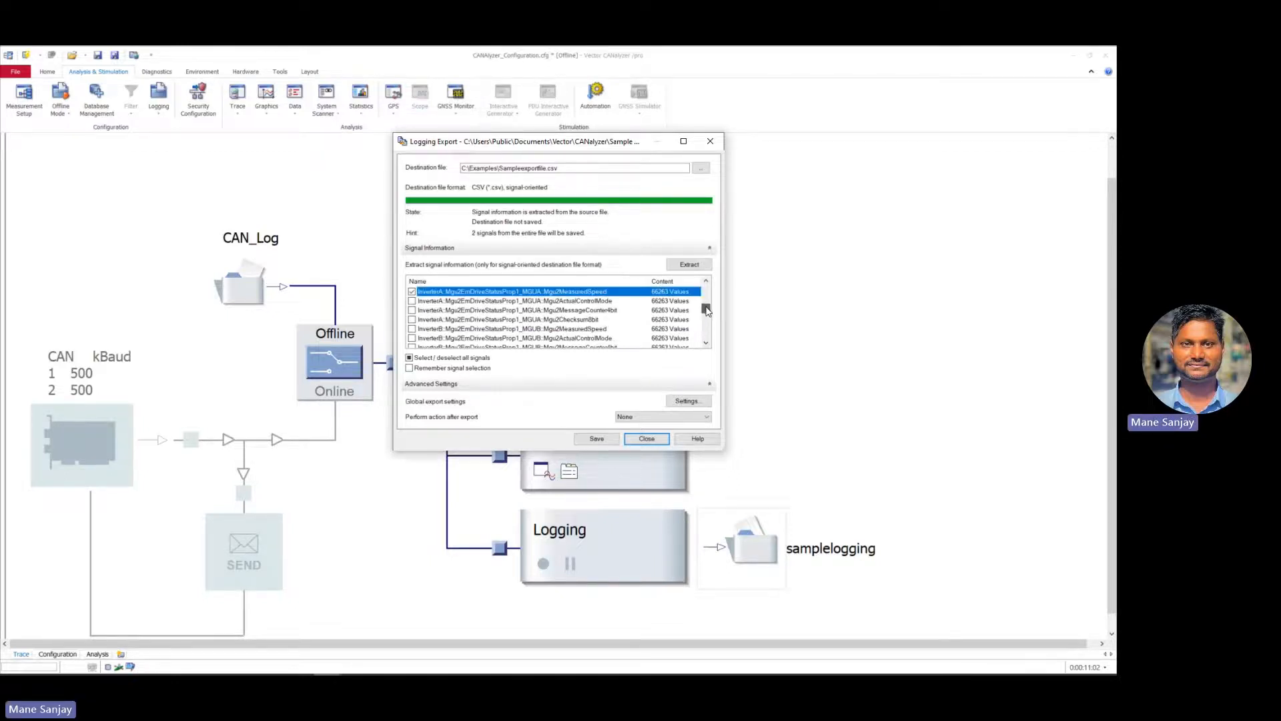
left_click(705, 344)
left_click(705, 343)
left_click(705, 344)
left_click(705, 344)
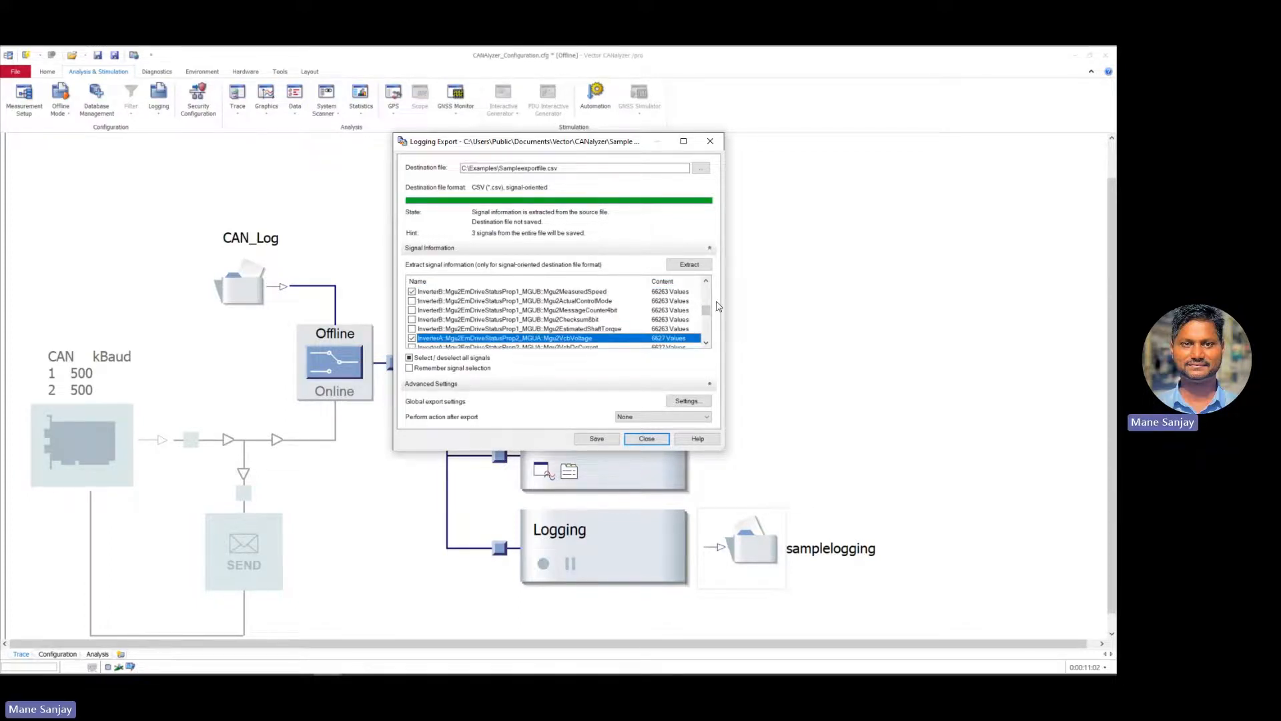
- Add the InverterB signal Mgu2EstimatedShaftTorque of Mgu2EmDriveStatusProp1_MGUB to the export selection
left_click_drag(705, 312, 706, 309)
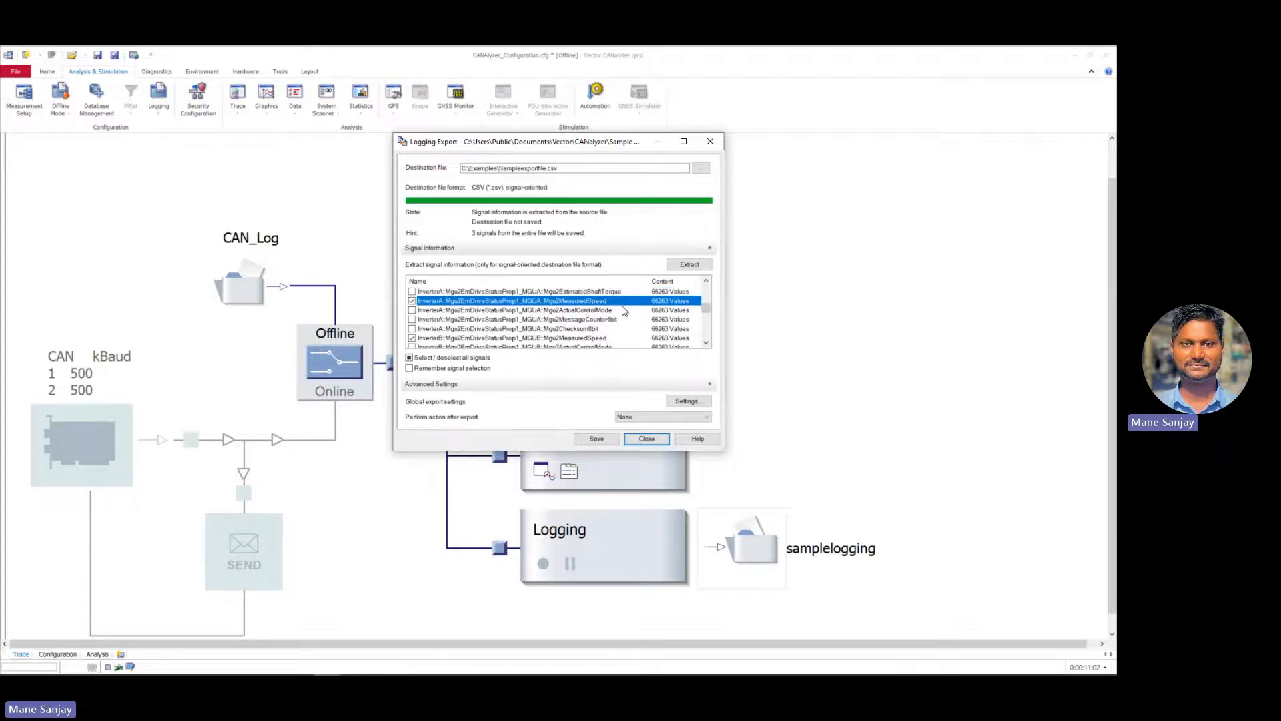
left_click(707, 343)
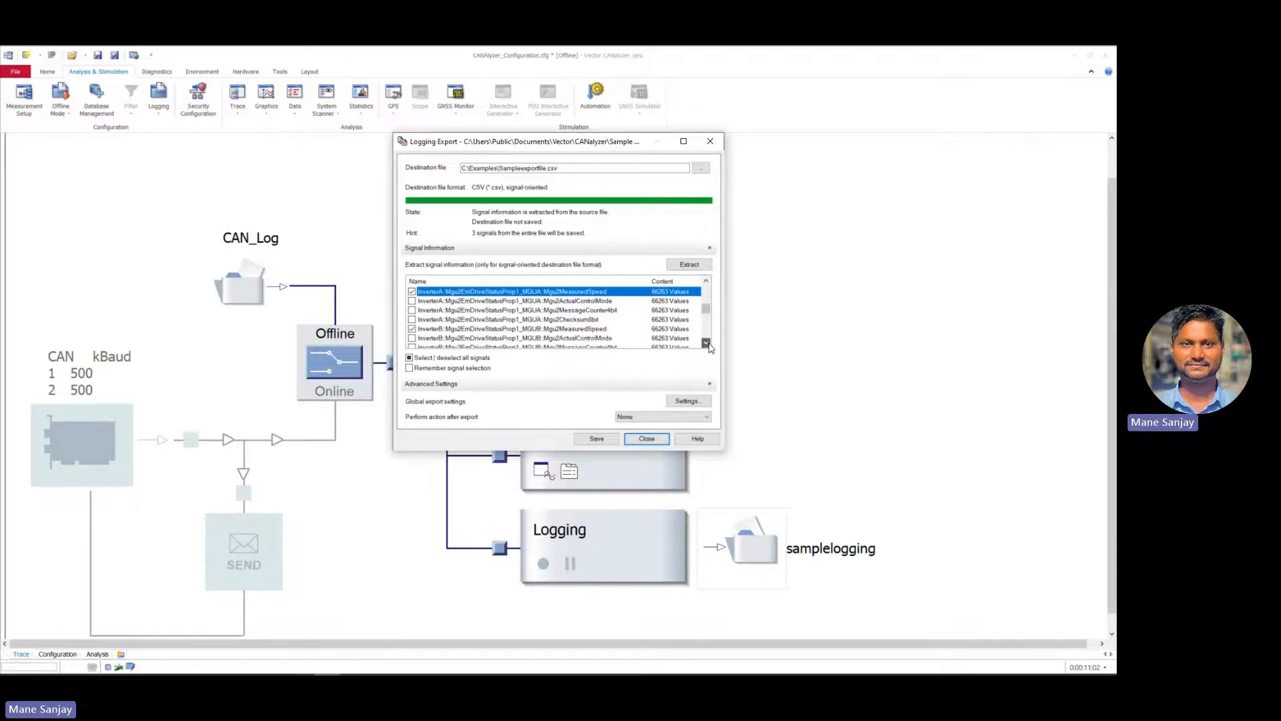
left_click(707, 343)
left_click(707, 343)
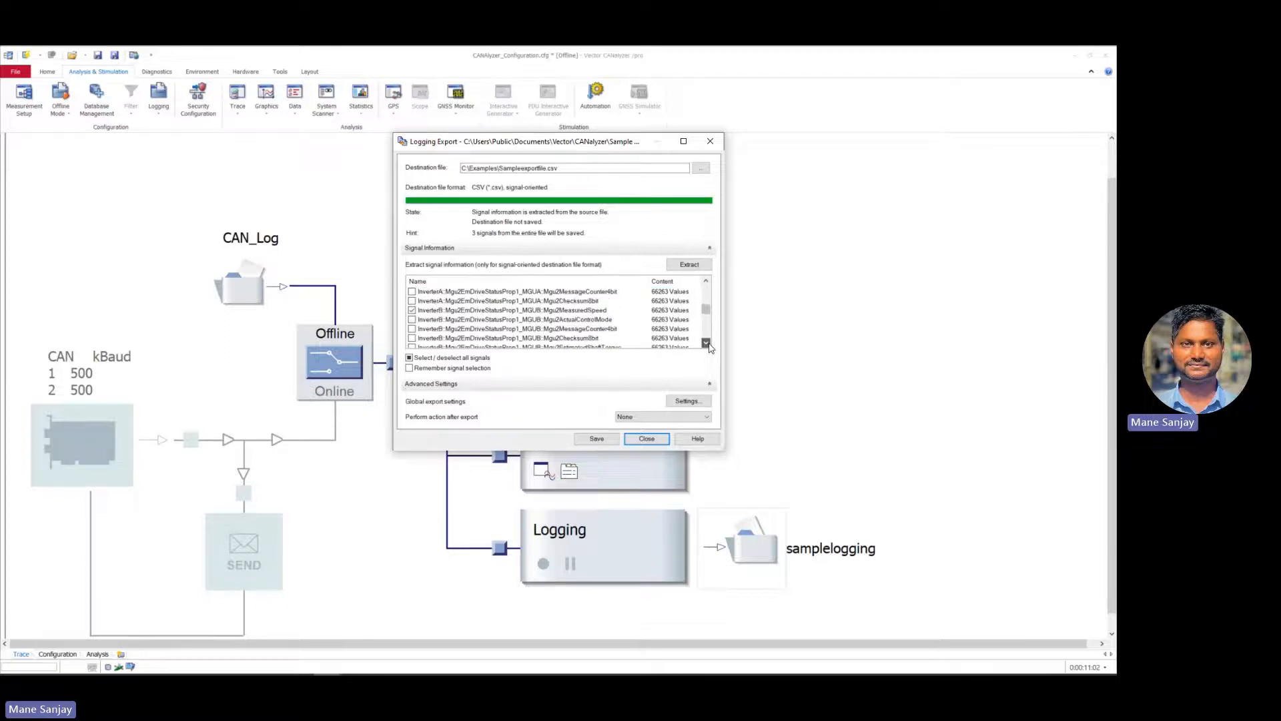
left_click(708, 344)
left_click(707, 344)
left_click(707, 344)
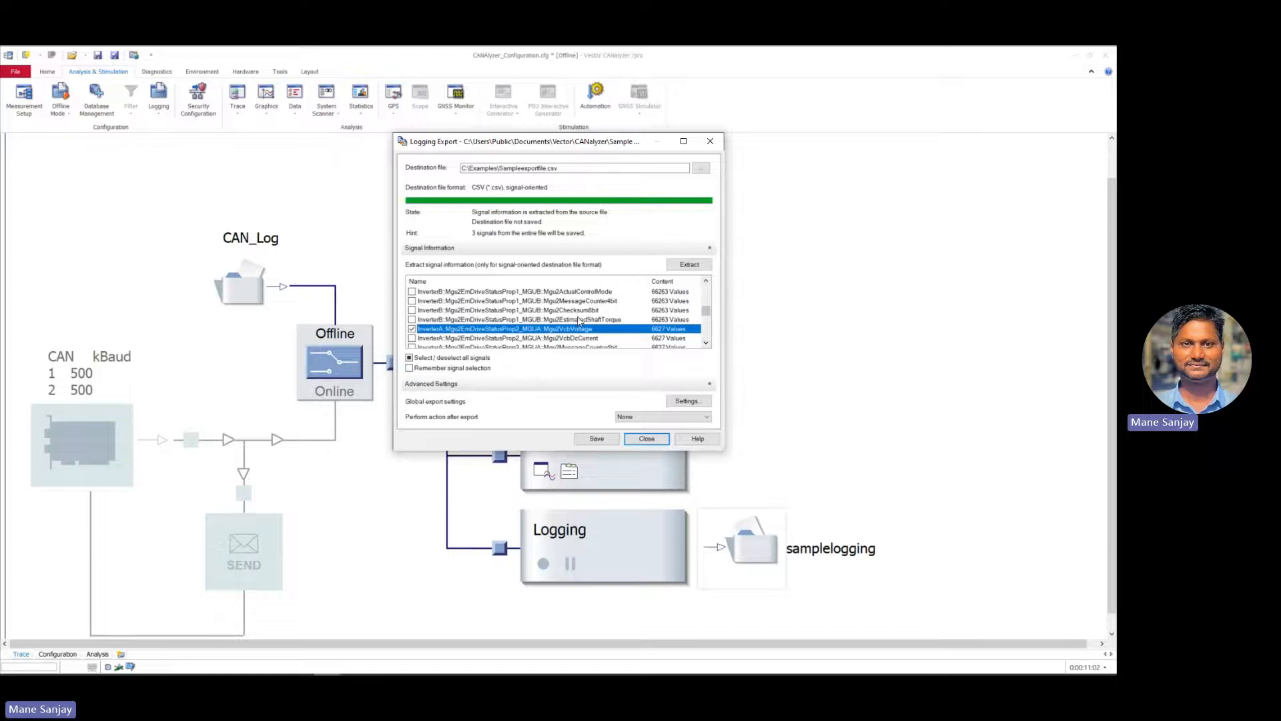
- Look through the remaining extracted signals, from Mgu2EmDriveStatusProp2 down to the TimeDate_ICL and GPM1_MGUA entries
left_click(706, 343)
left_click(706, 343)
left_click(706, 343)
left_click(706, 344)
left_click(706, 344)
left_click(706, 344)
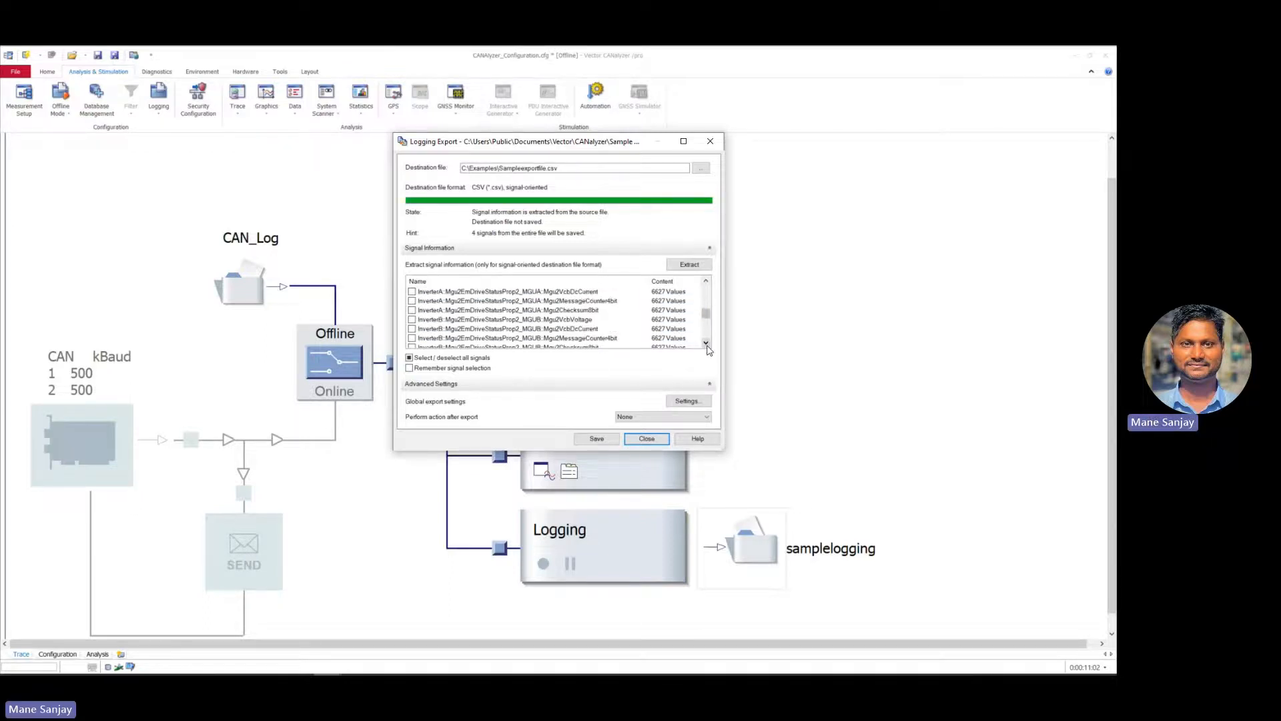
left_click(706, 343)
left_click(706, 343)
left_click(706, 343)
left_click(706, 343)
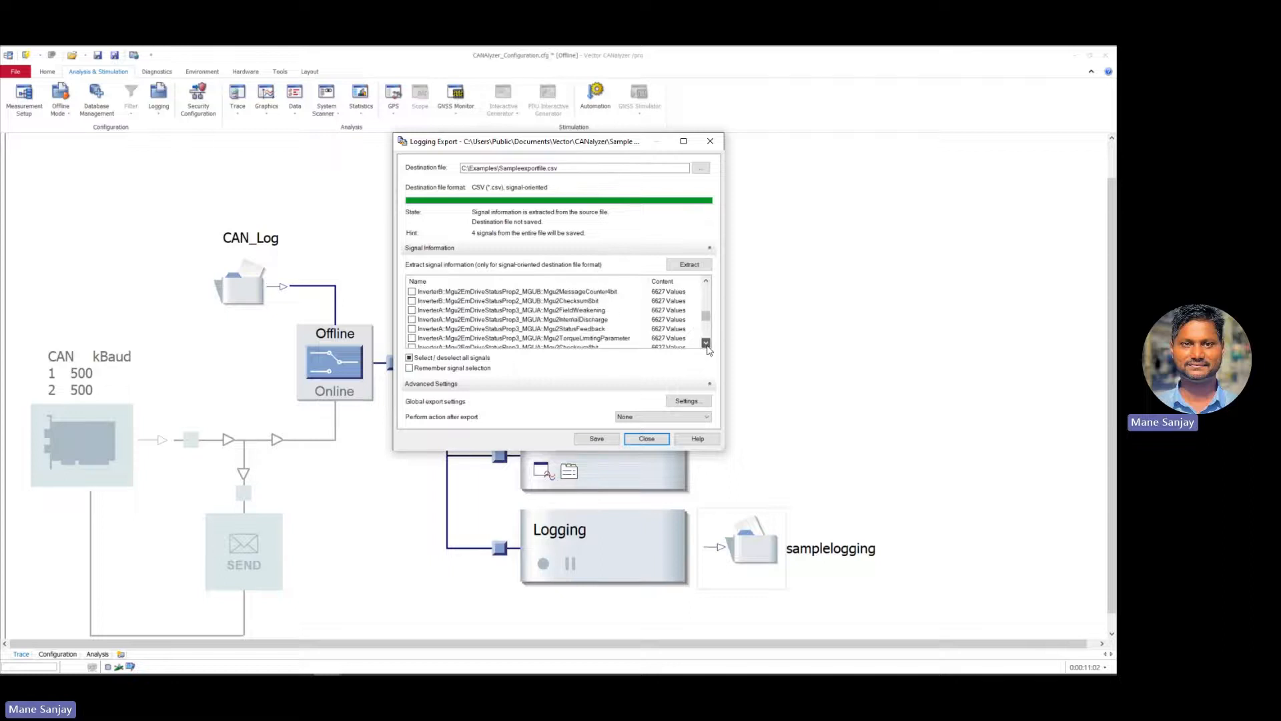
left_click(706, 343)
left_click(706, 343)
left_click(706, 343)
left_click(706, 343)
left_click(705, 343)
left_click(706, 343)
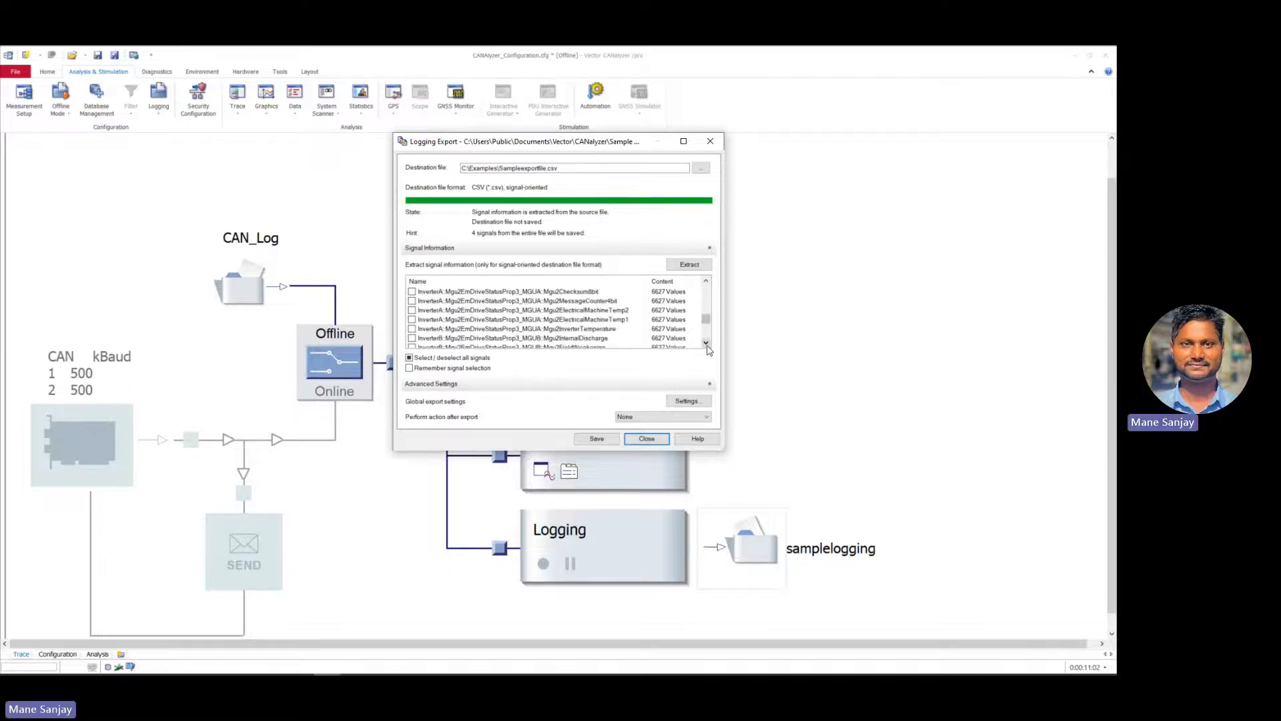
left_click(706, 343)
left_click(706, 343)
left_click(706, 343)
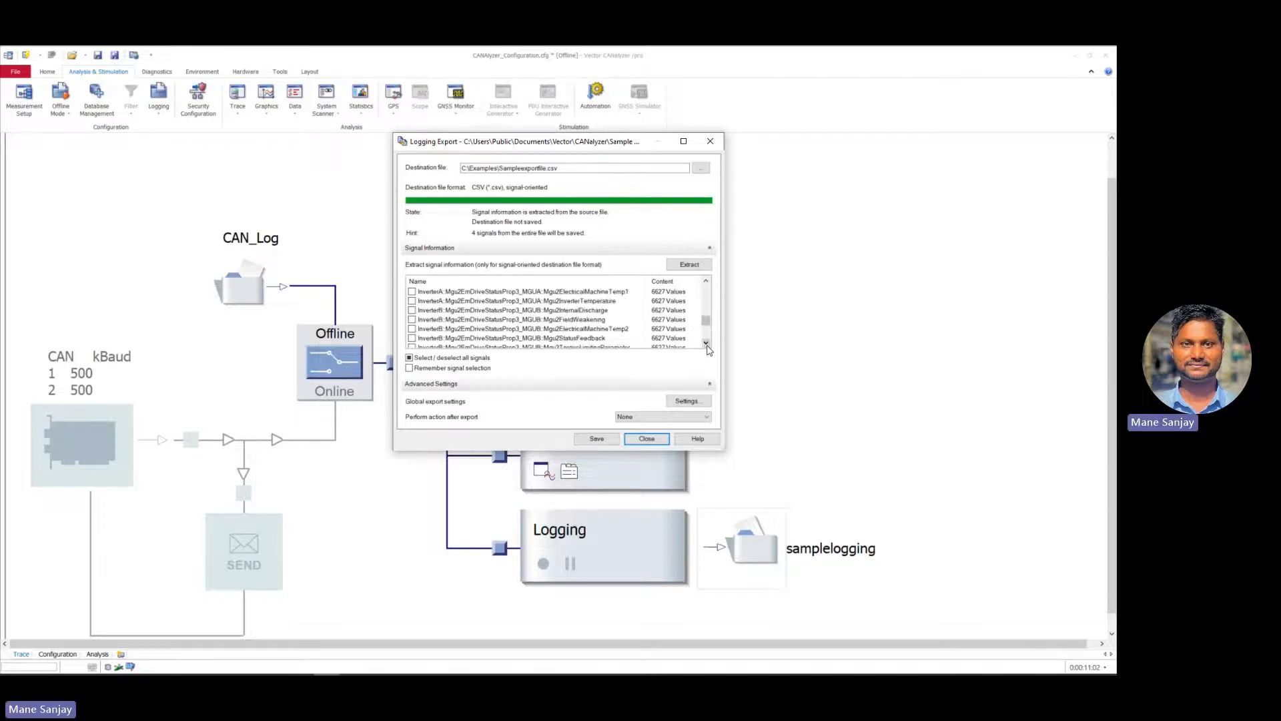
left_click(706, 343)
left_click(706, 343)
left_click(706, 343)
left_click(706, 343)
left_click(706, 343)
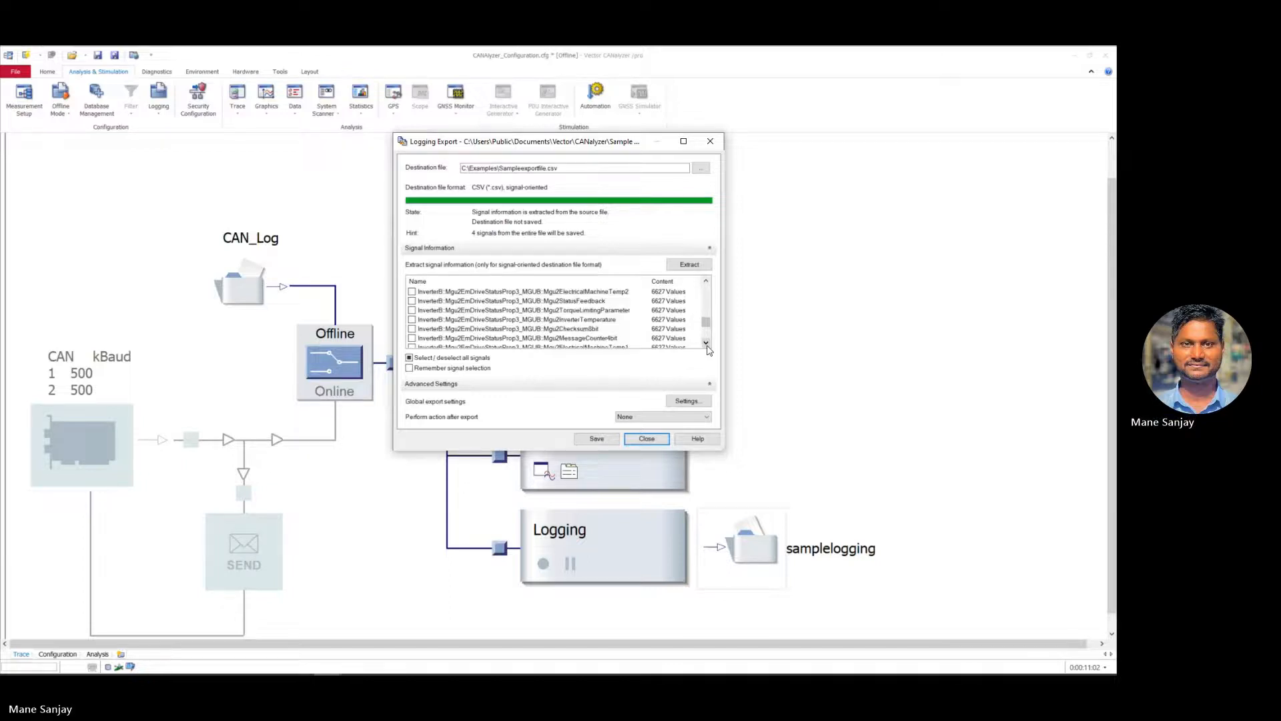
left_click(706, 343)
left_click(705, 343)
left_click(706, 343)
left_click(705, 343)
left_click(706, 343)
left_click(706, 343)
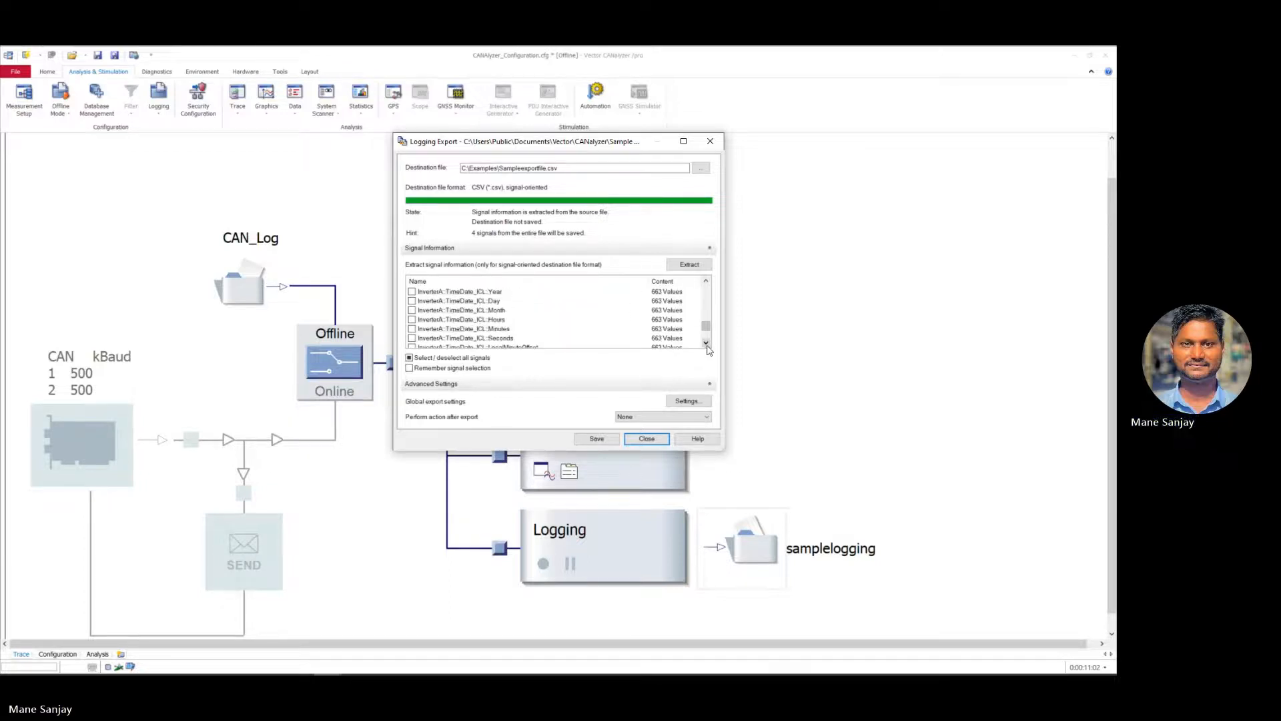
left_click(706, 343)
left_click(706, 343)
left_click(706, 342)
left_click(705, 343)
left_click(706, 343)
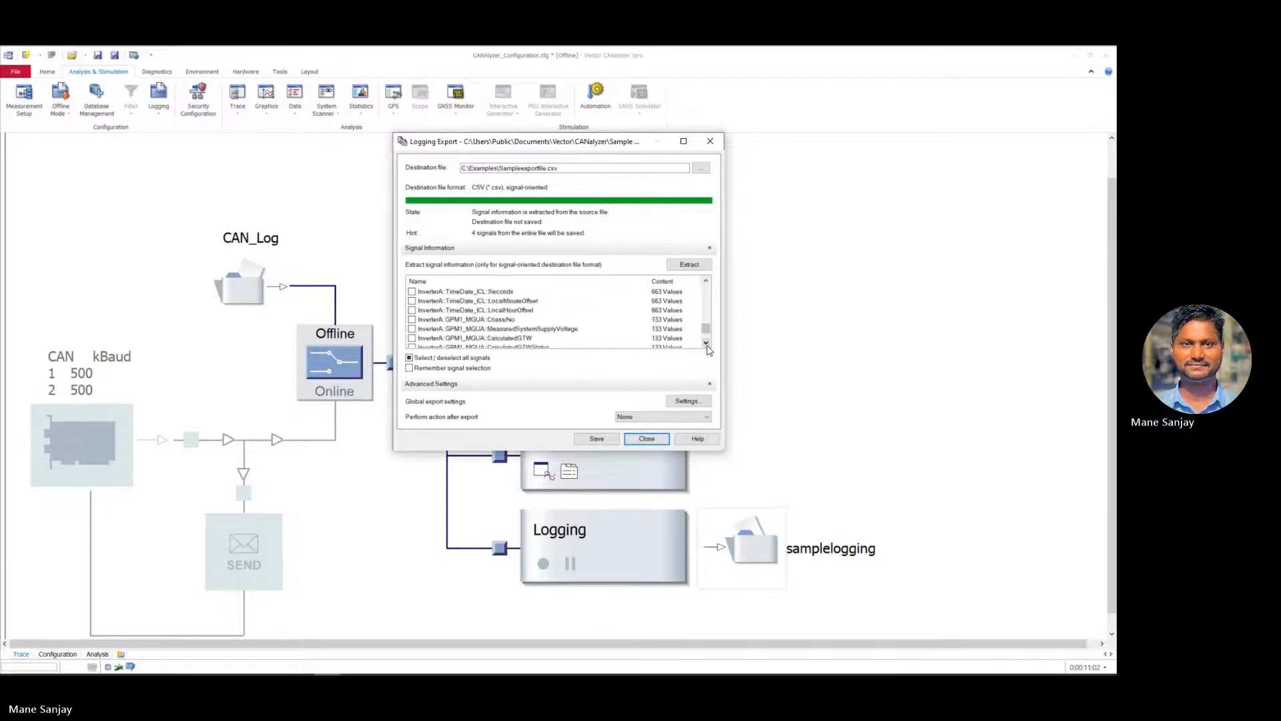
- Save the selected signals to Sampleexportfile.csv, and highlight the destination path for locating the file
left_click(596, 439)
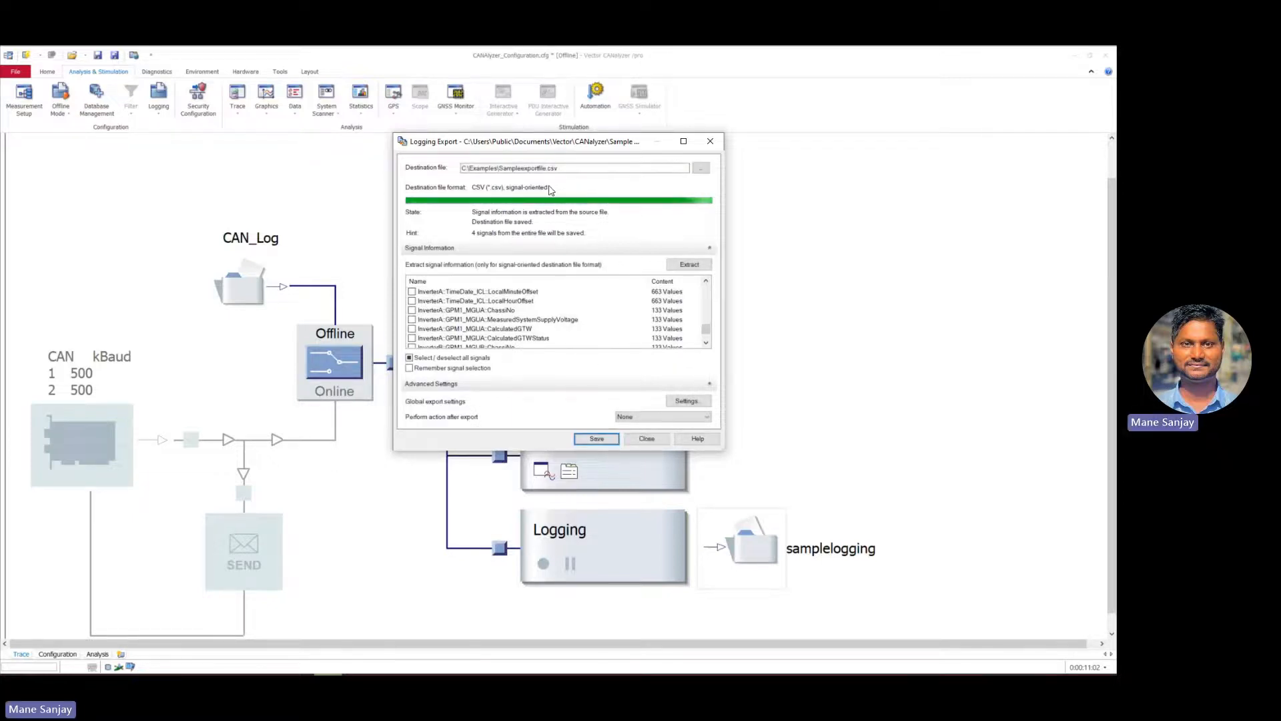
double_click(571, 168)
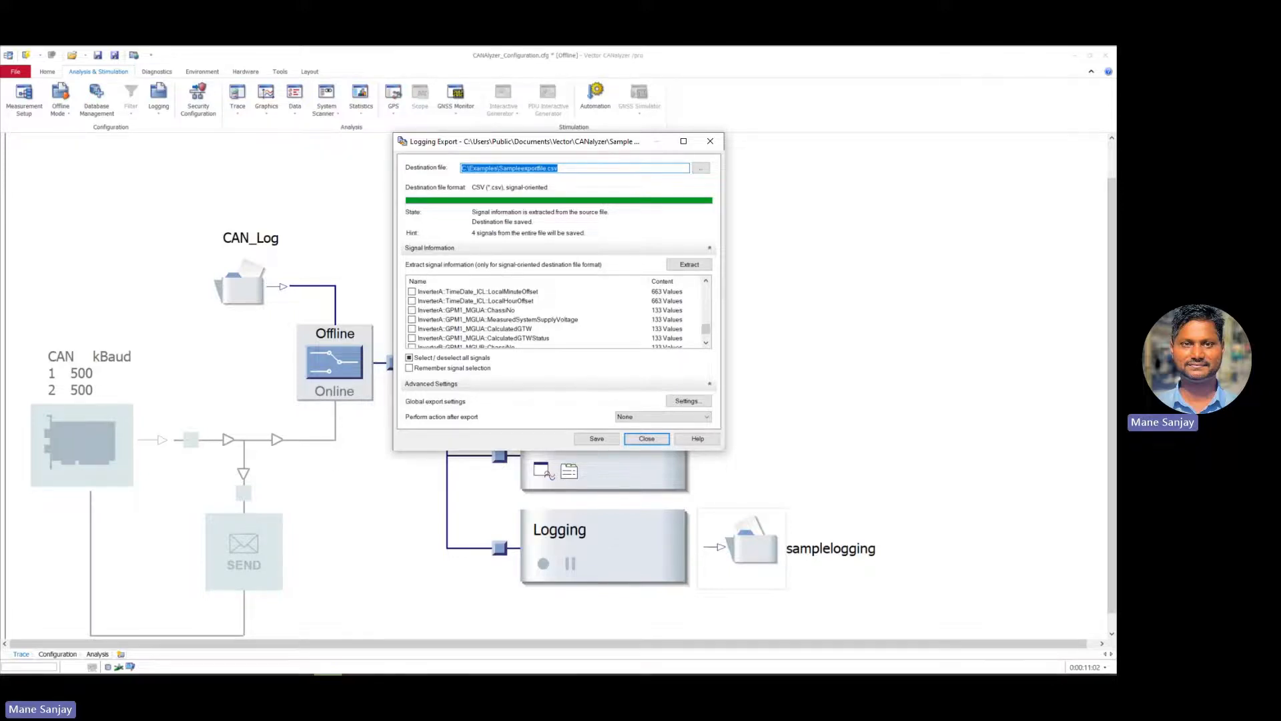
- Switch to Excel with the exported Sampleexportfile open, and maximize its window to view the signal columns
key("alt+Tab")
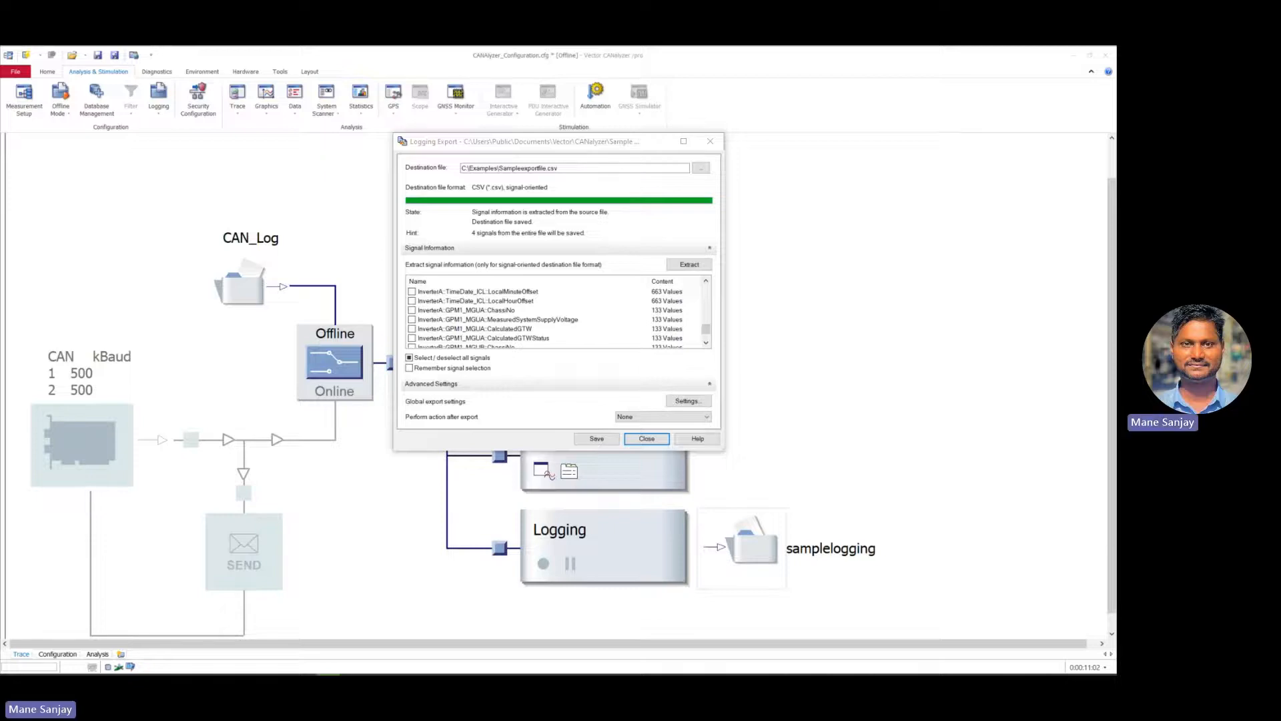
left_click_drag(0, 158, 521, 145)
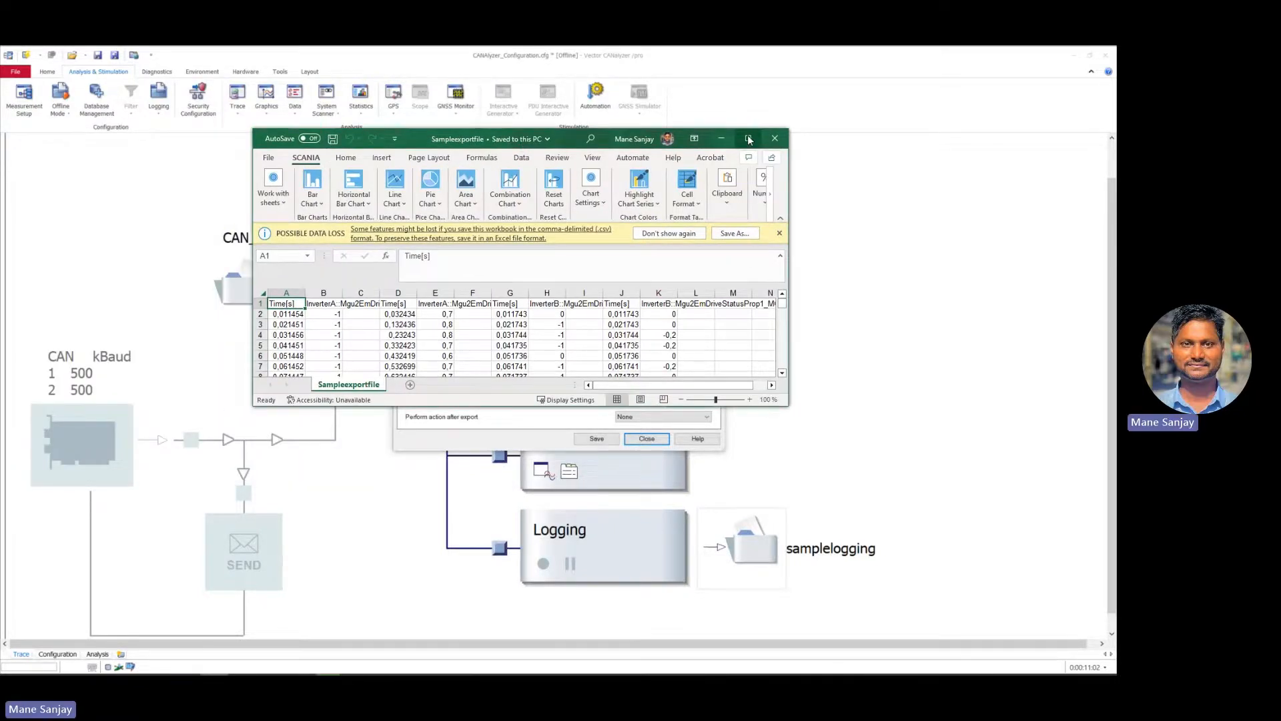
left_click(748, 138)
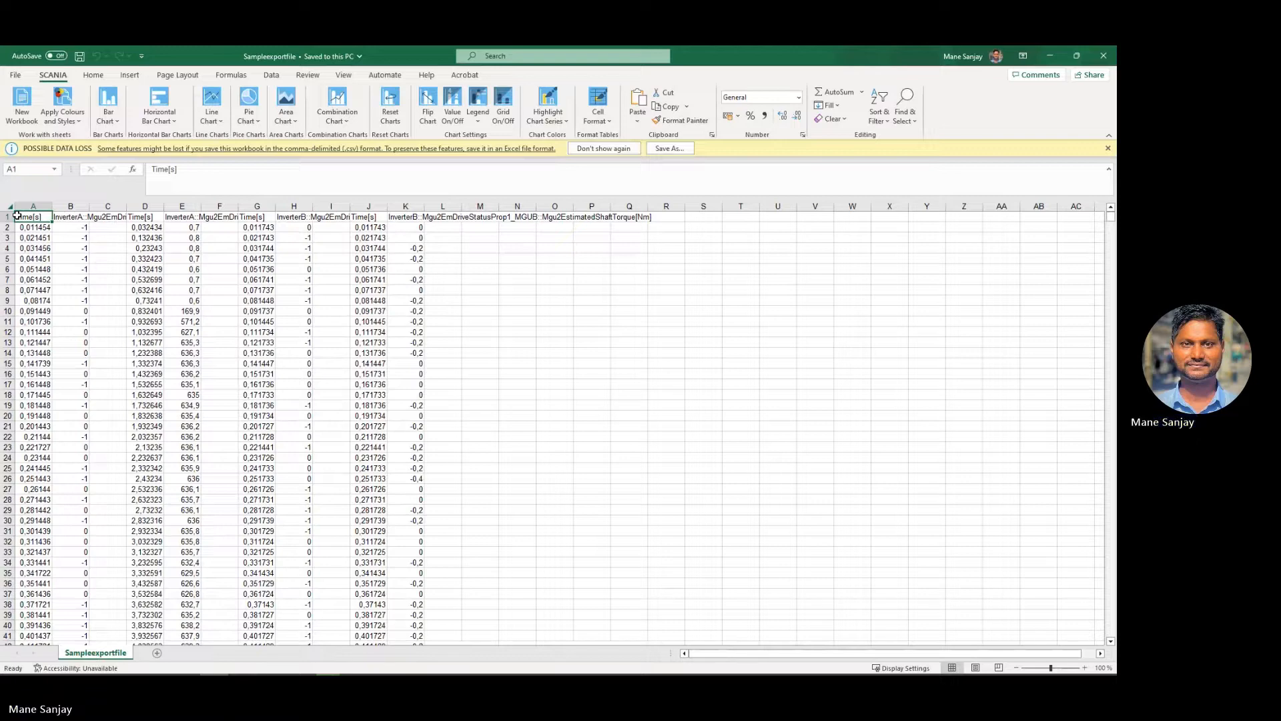
- Fit the widths of columns B and E to their signal names, and check the InverterB headers in H1 and K1
double_click(90, 206)
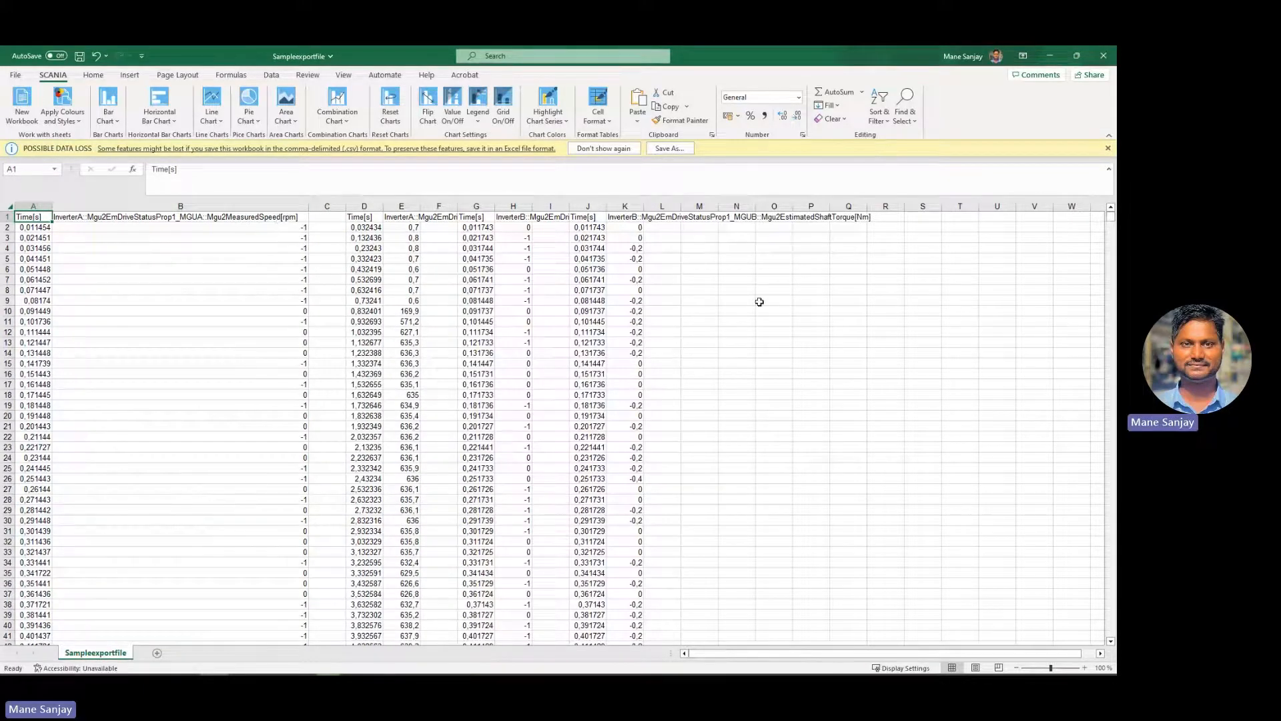
mouse_move(1111, 219)
left_mouse_down()
mouse_move(1110, 283)
mouse_move(1111, 218)
left_mouse_up()
left_click(376, 205)
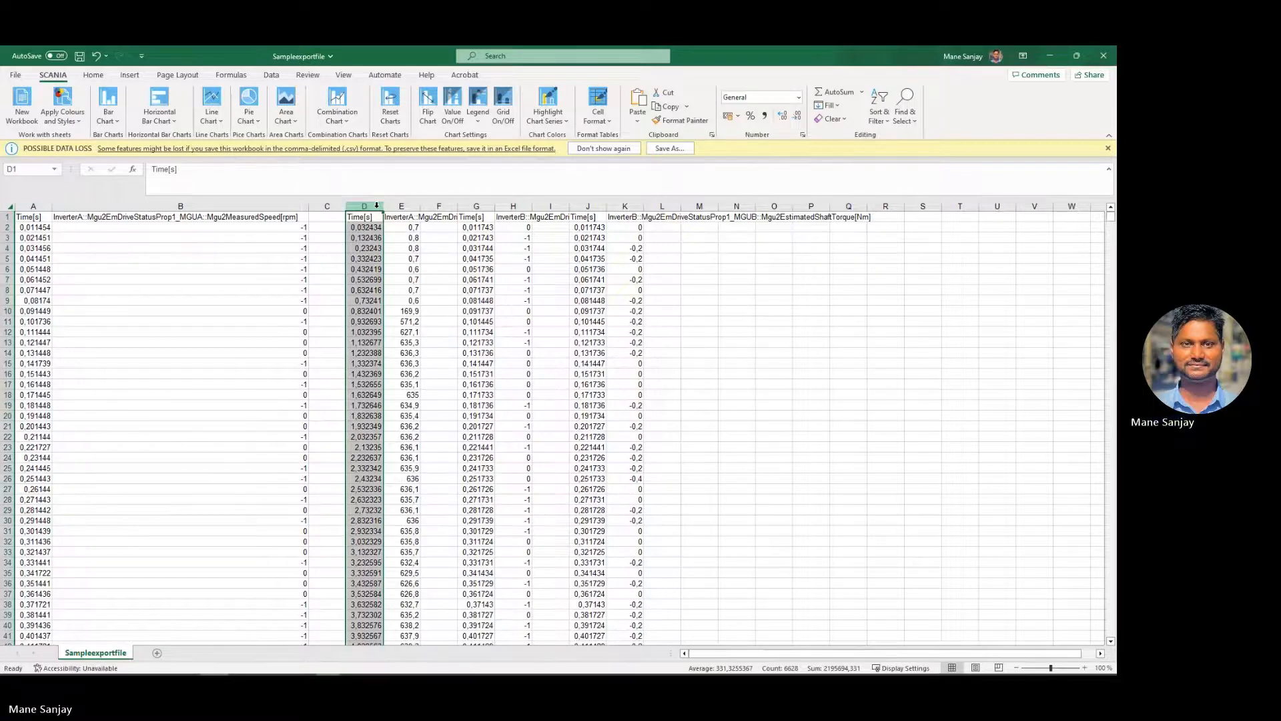
double_click(424, 206)
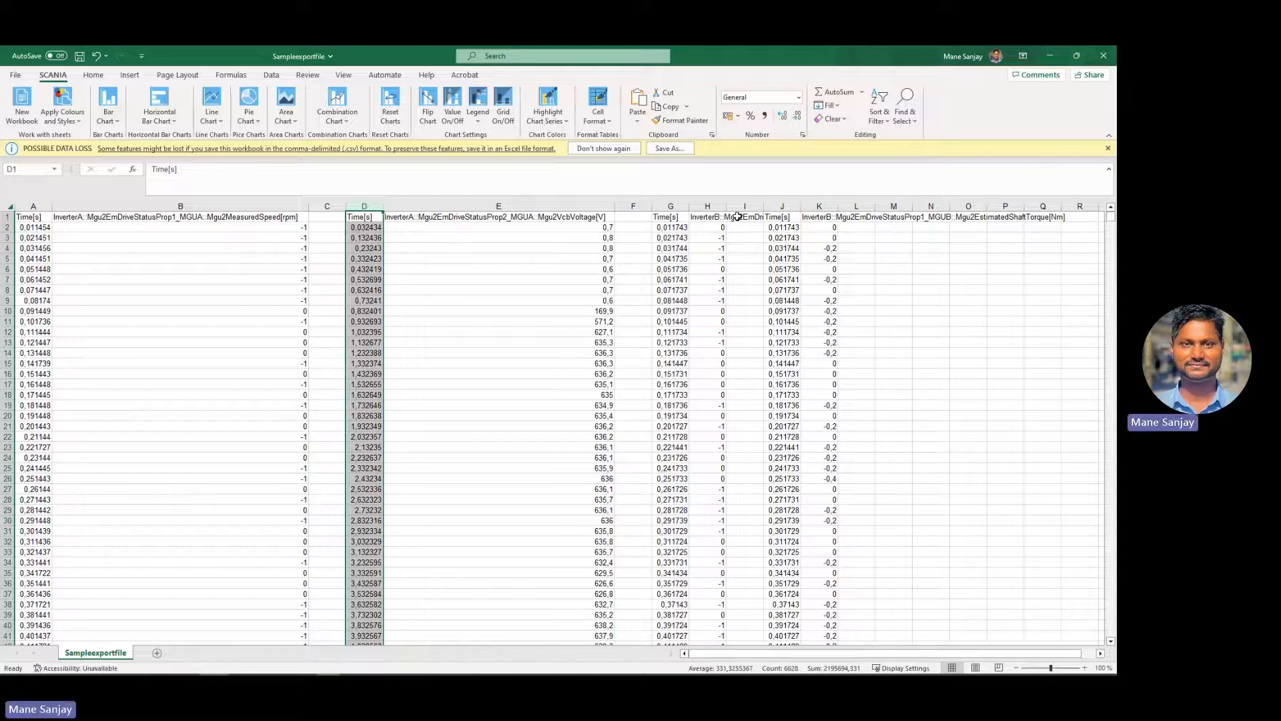
left_click(708, 218)
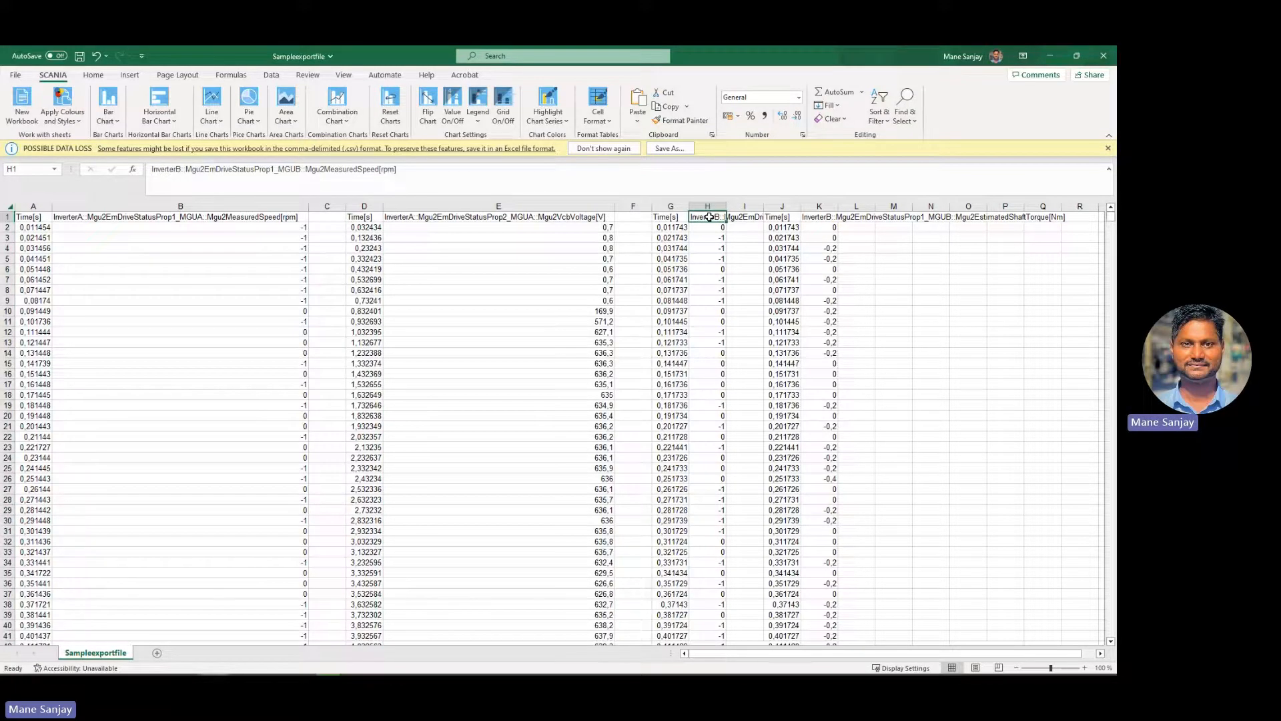
left_click(826, 220)
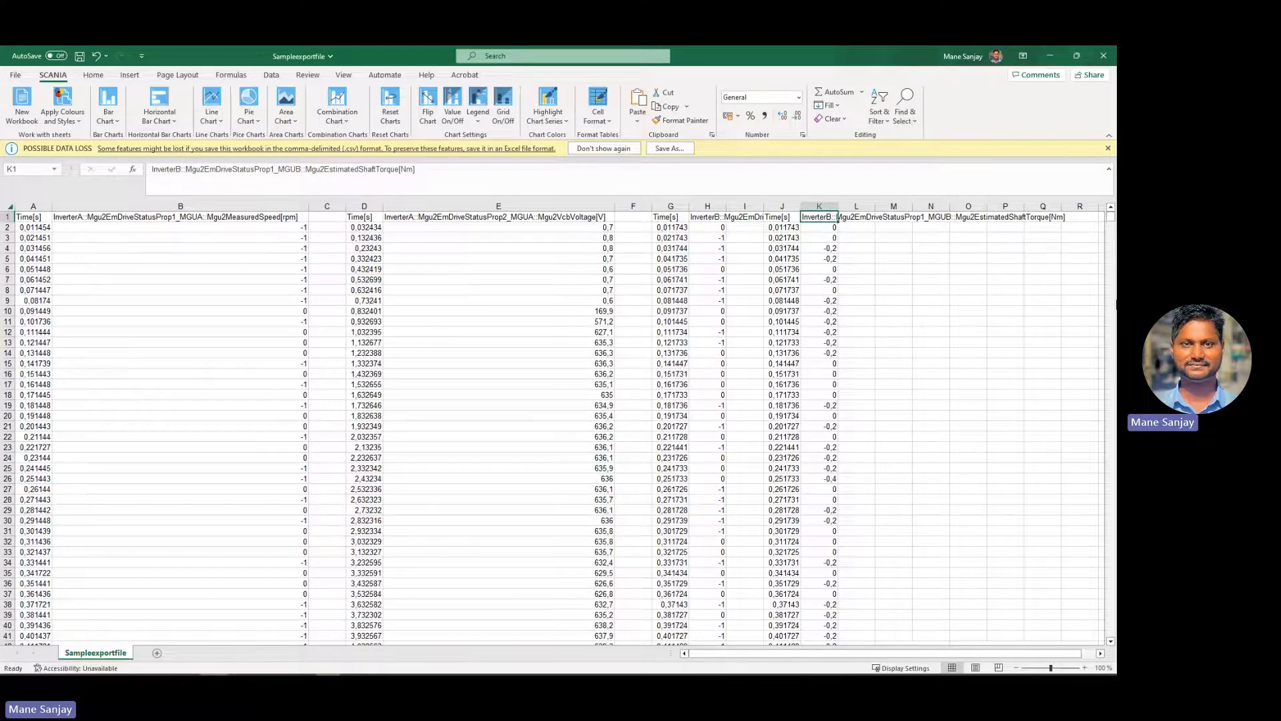
- Compare the first two timestamps in time columns A, D and G, and close Sampleexportfile without saving the changes
mouse_move(1110, 218)
left_mouse_down()
mouse_move(1109, 252)
mouse_move(1109, 215)
left_mouse_up()
left_click_drag(42, 228, 42, 237)
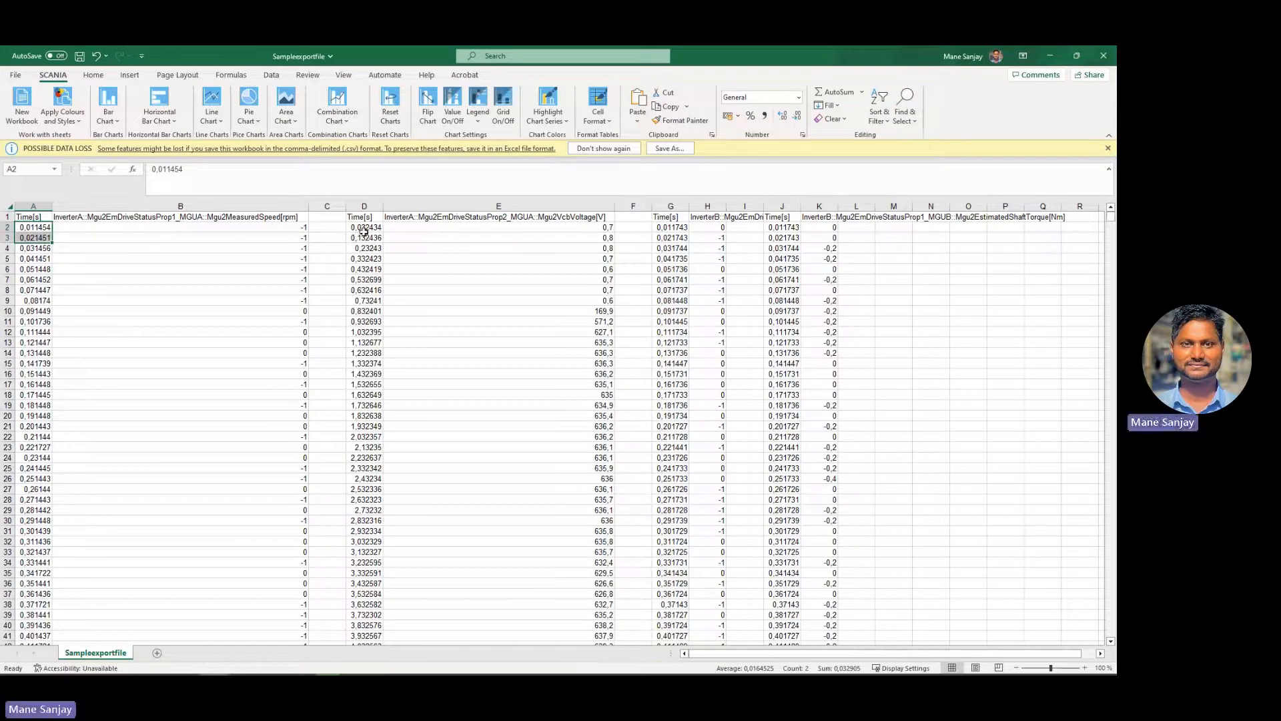
left_click_drag(364, 231, 365, 239)
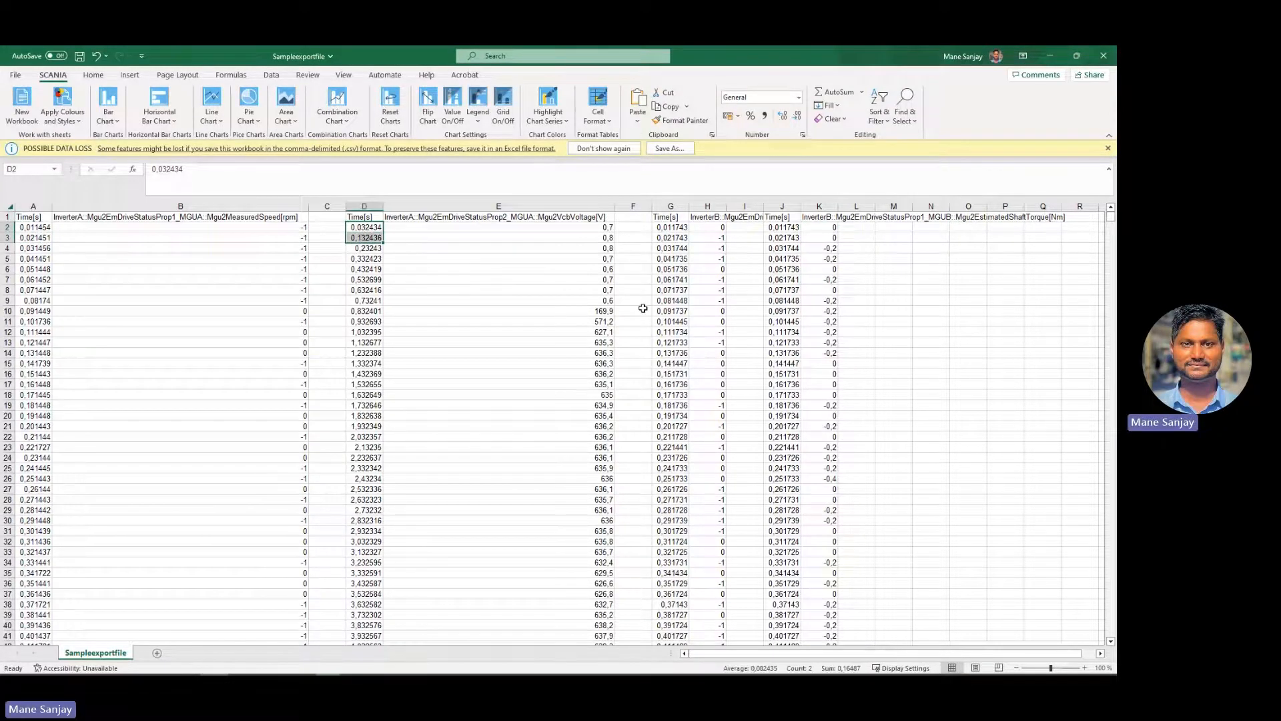
left_click_drag(681, 228, 677, 238)
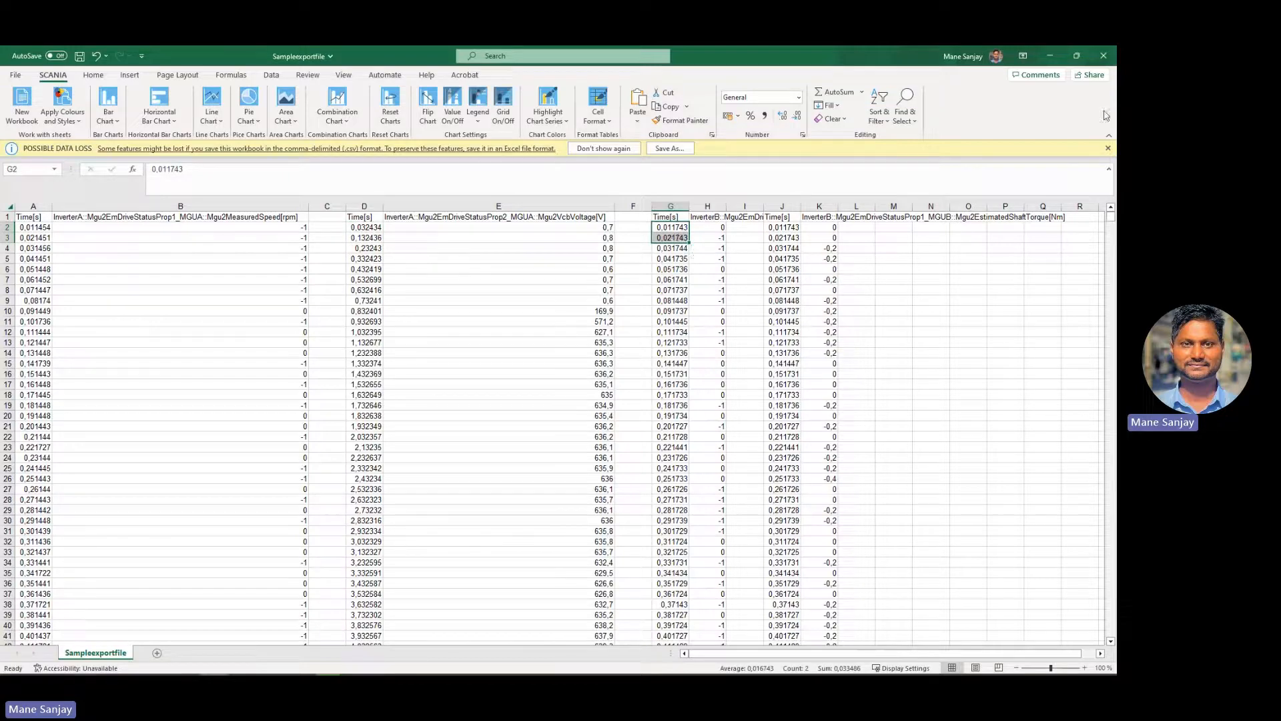
left_click(1104, 55)
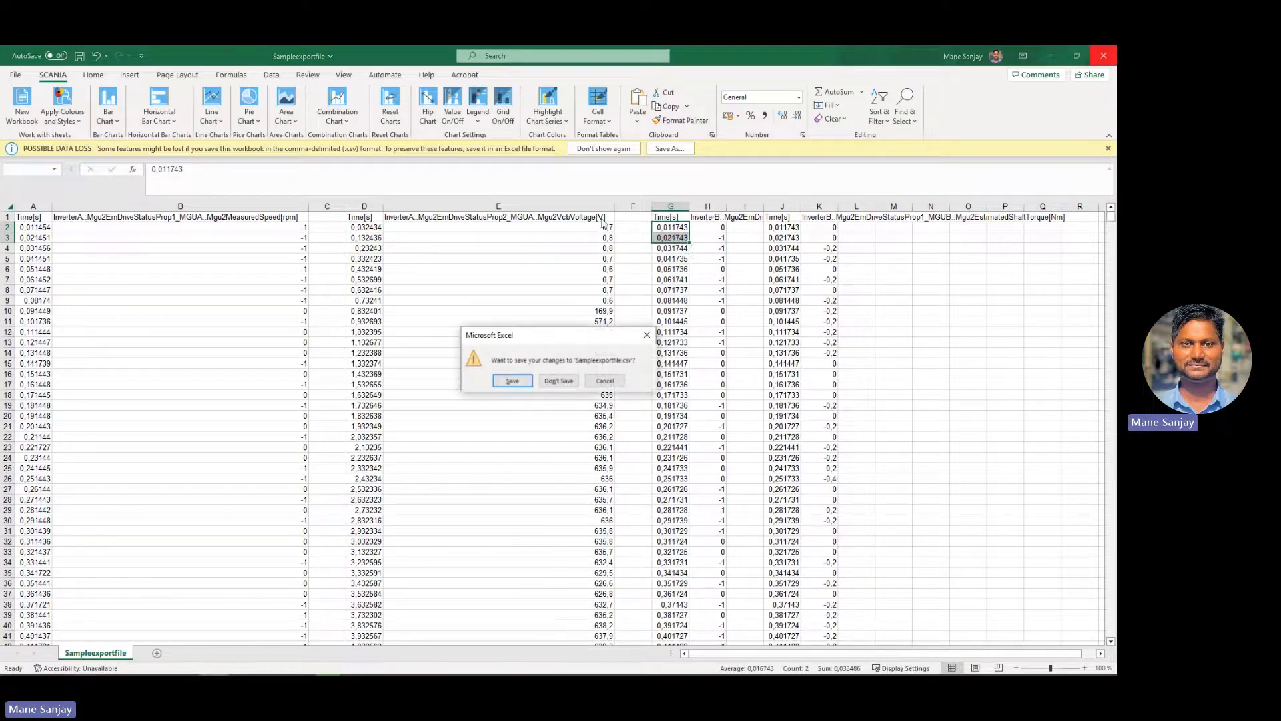
left_click(572, 379)
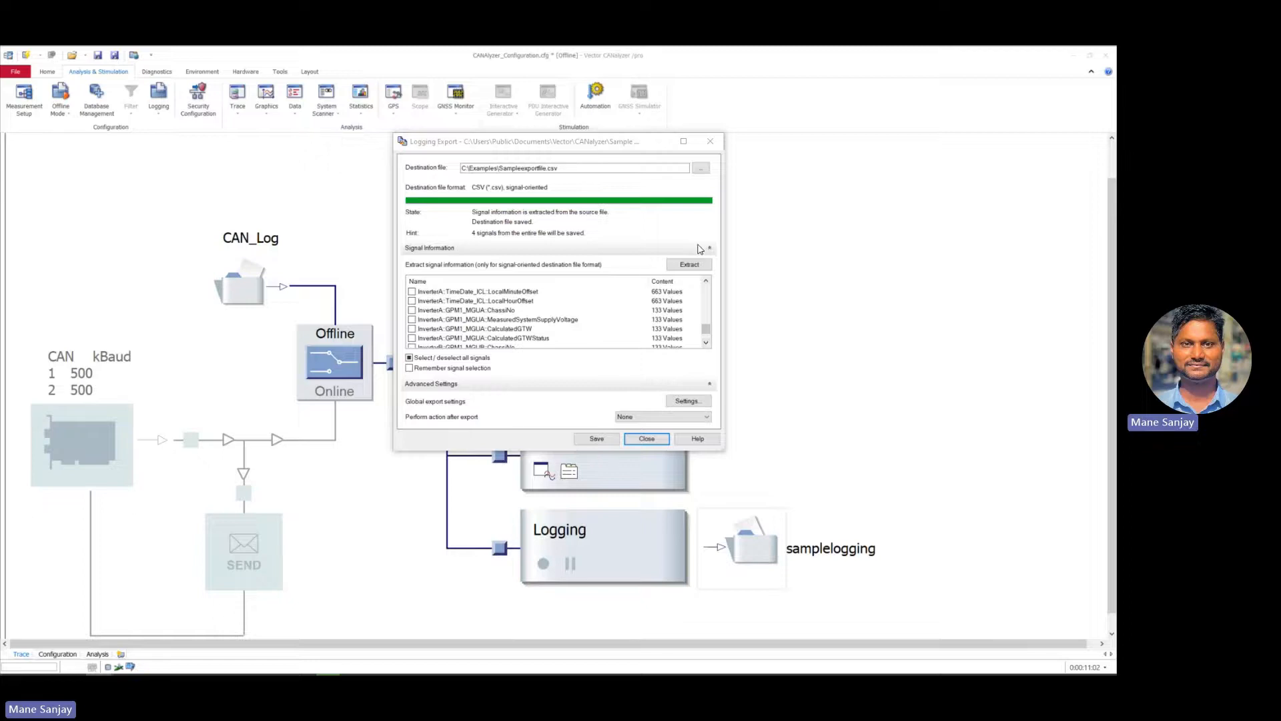
- Set the time axis in the CSV export settings to a common time axis for all signals
left_click(676, 400)
left_click(676, 402)
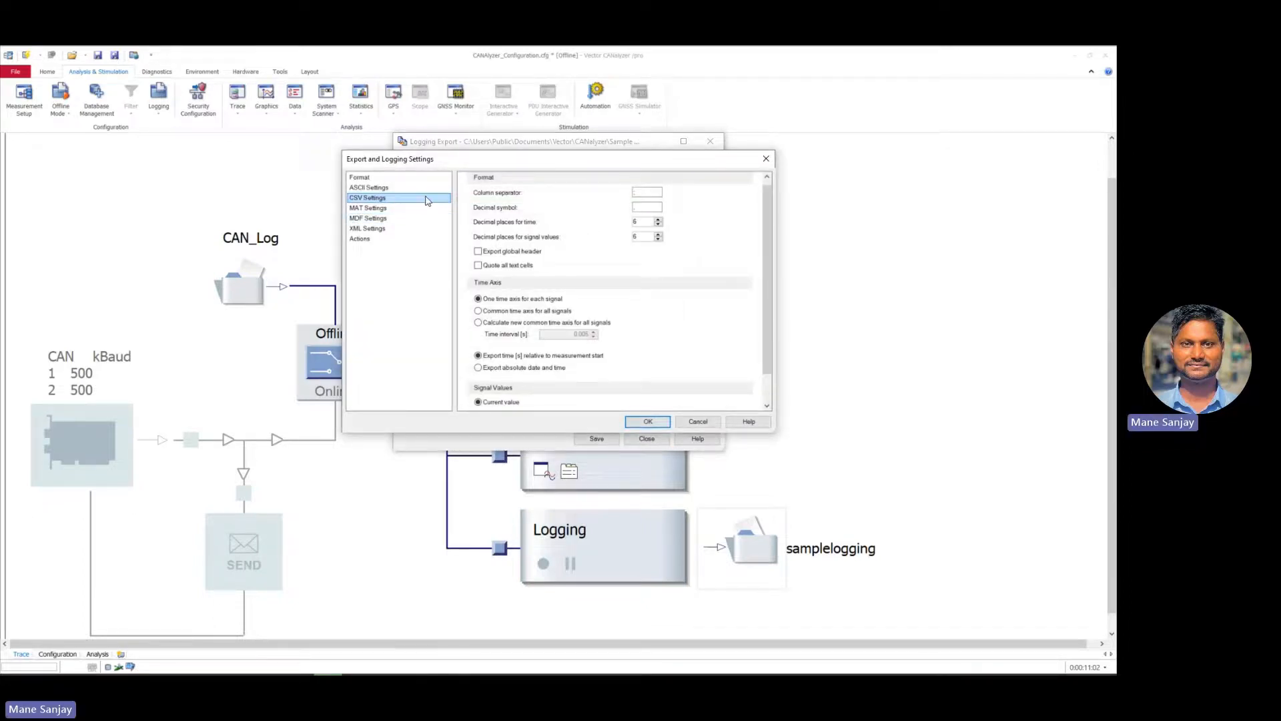
left_click(375, 197)
left_click(647, 421)
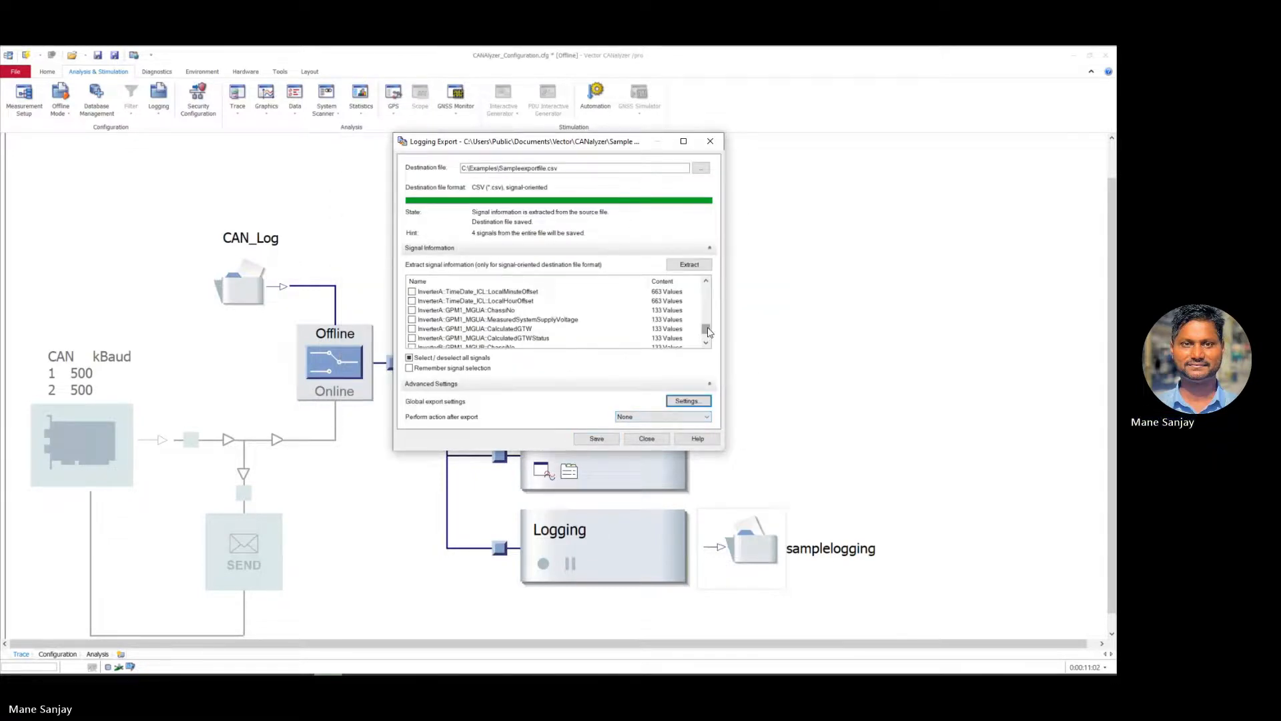
- Export the selected signals again, replacing the existing Sampleexportfile.csv
left_click_drag(708, 330, 707, 303)
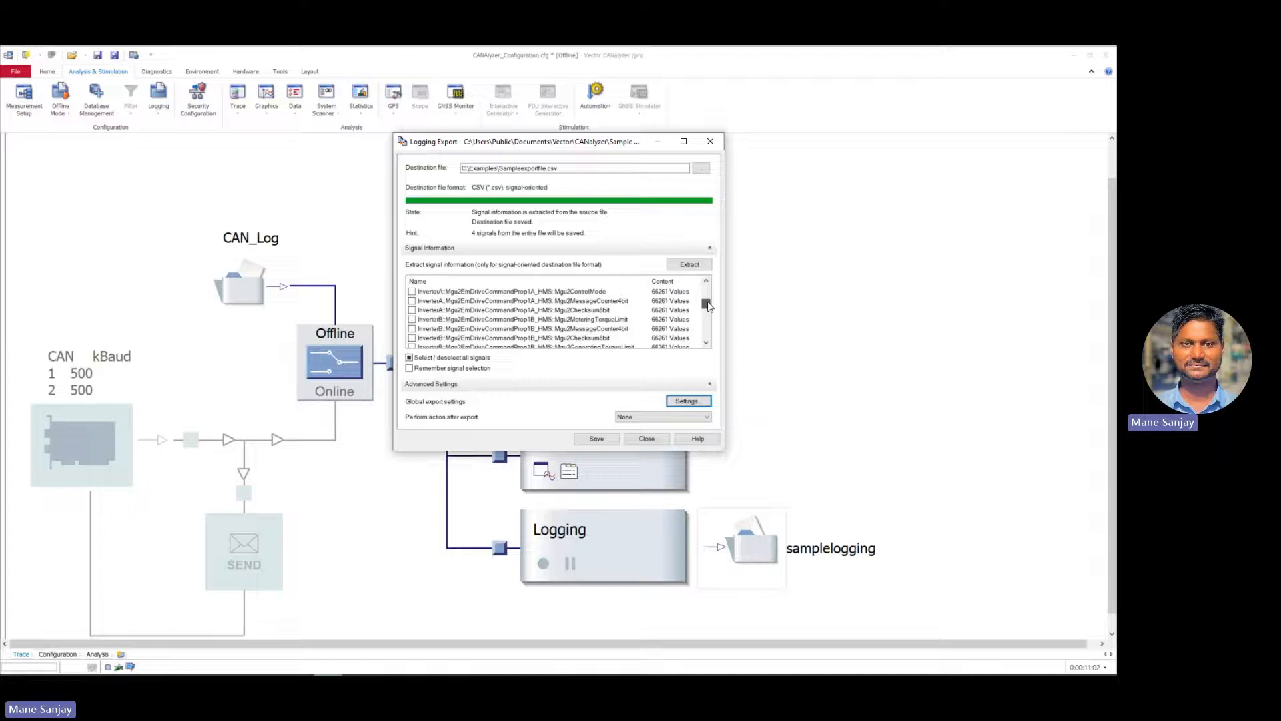
left_click(596, 438)
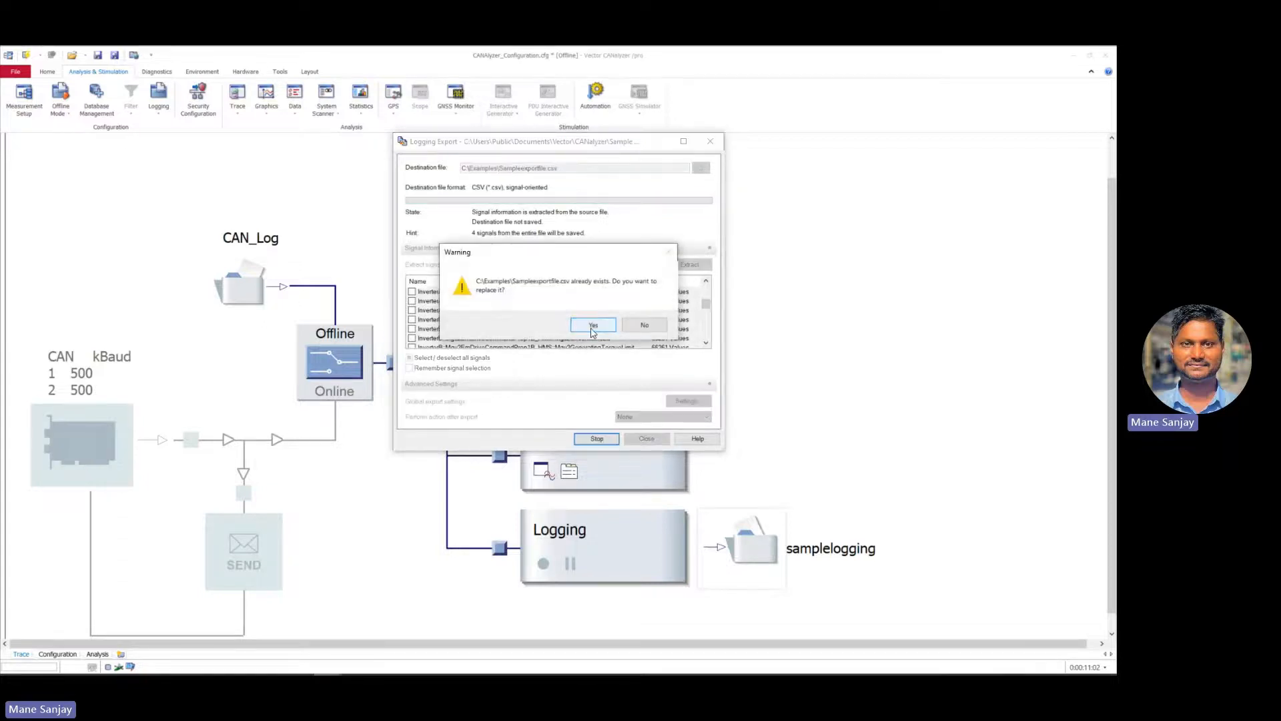
left_click(590, 324)
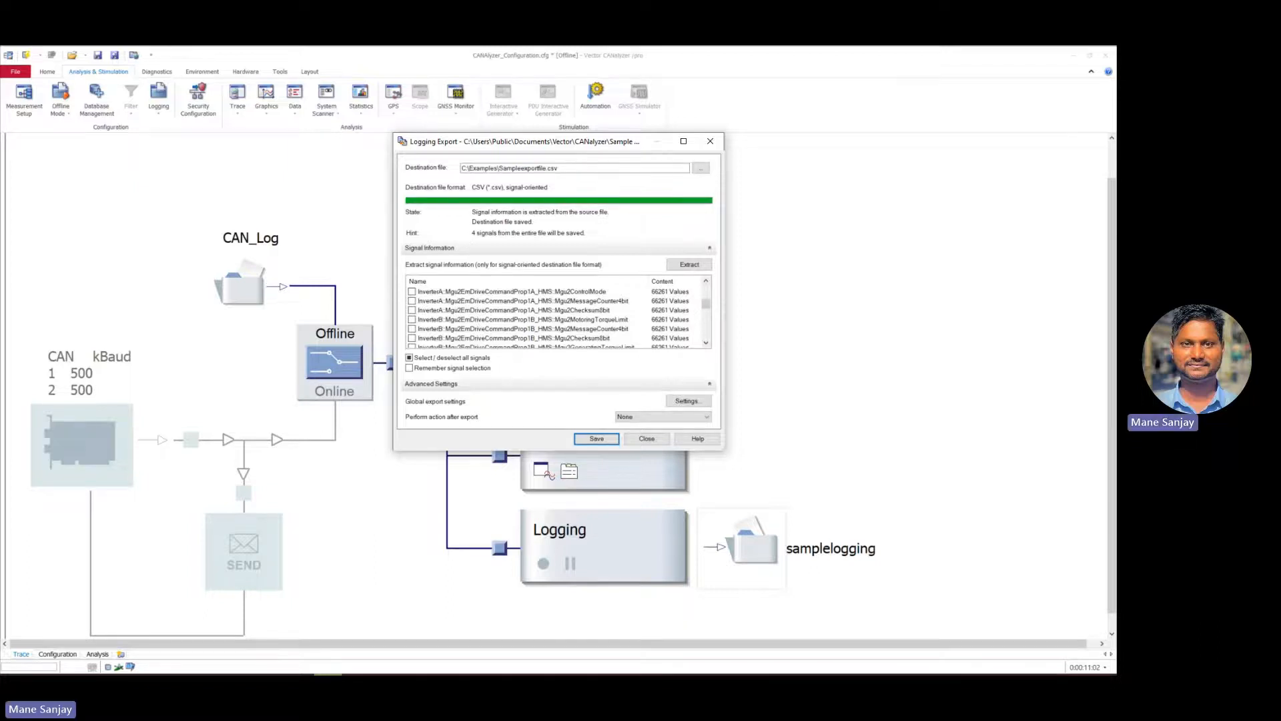
- Switch to Excel with the re-exported Sampleexportfile open, and fit columns B, C and D to their signal names
left_click(328, 673)
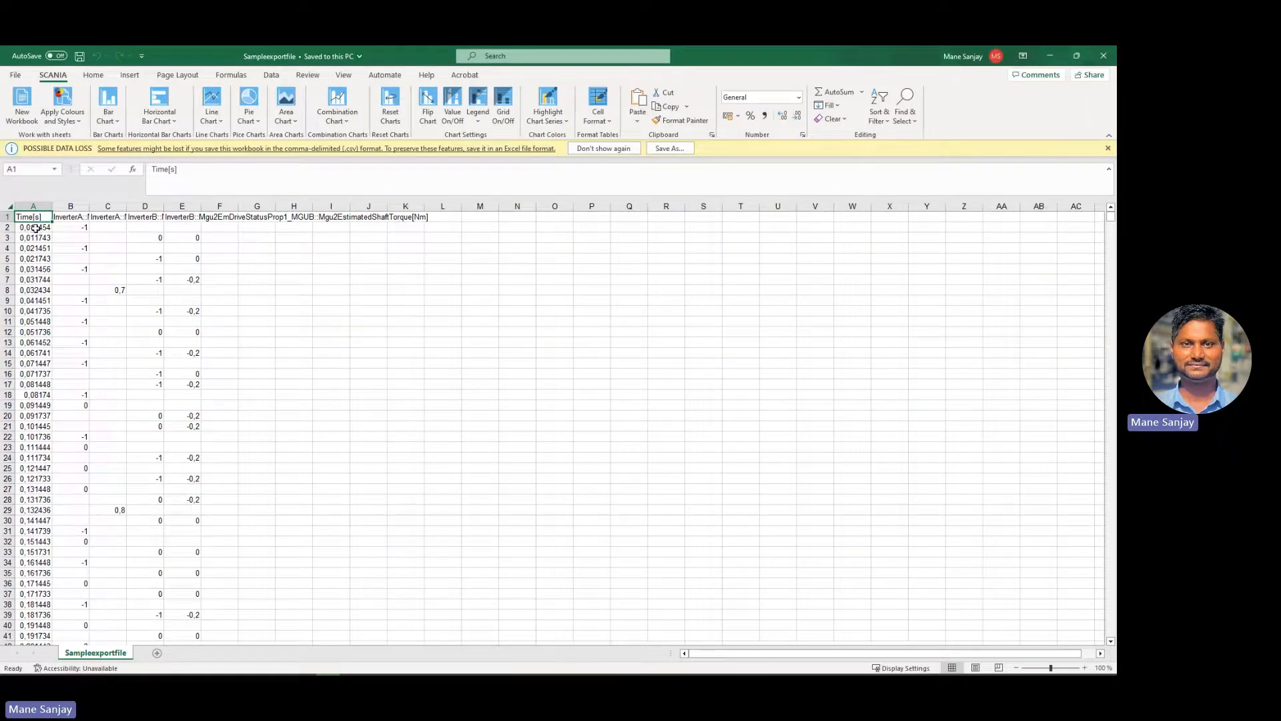
key("Right")
key("Right")
key("Right")
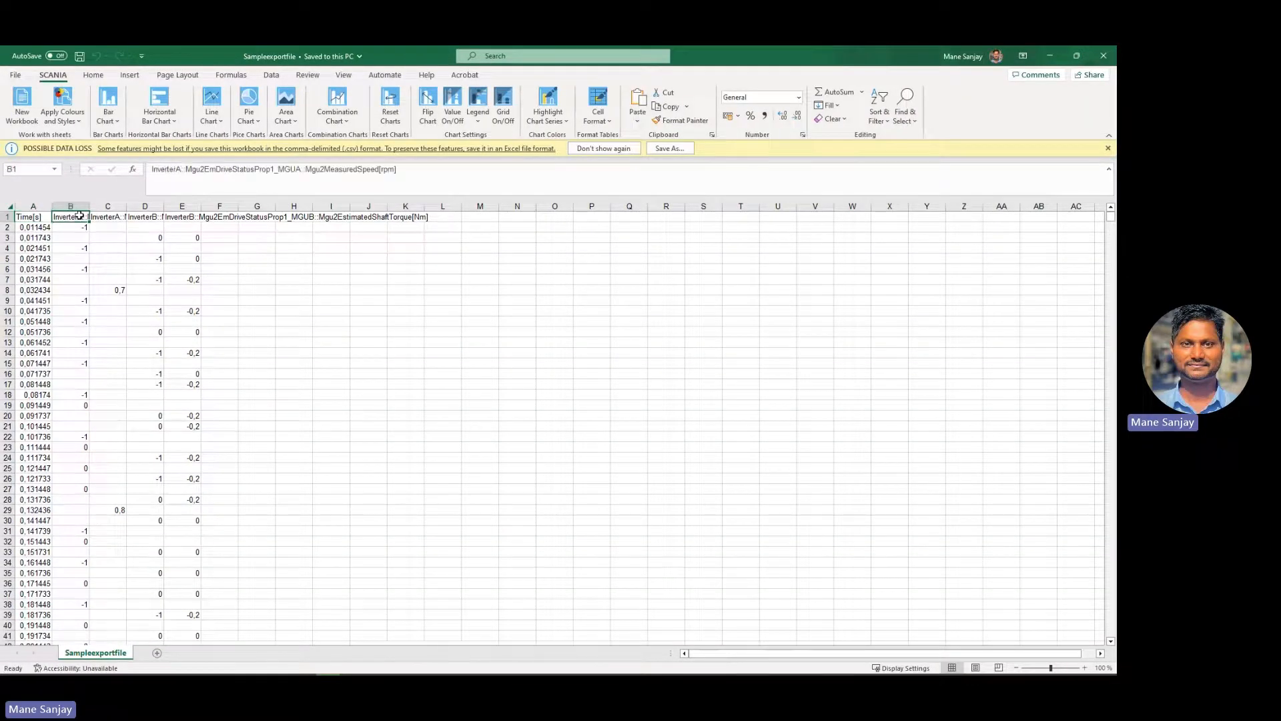
double_click(86, 205)
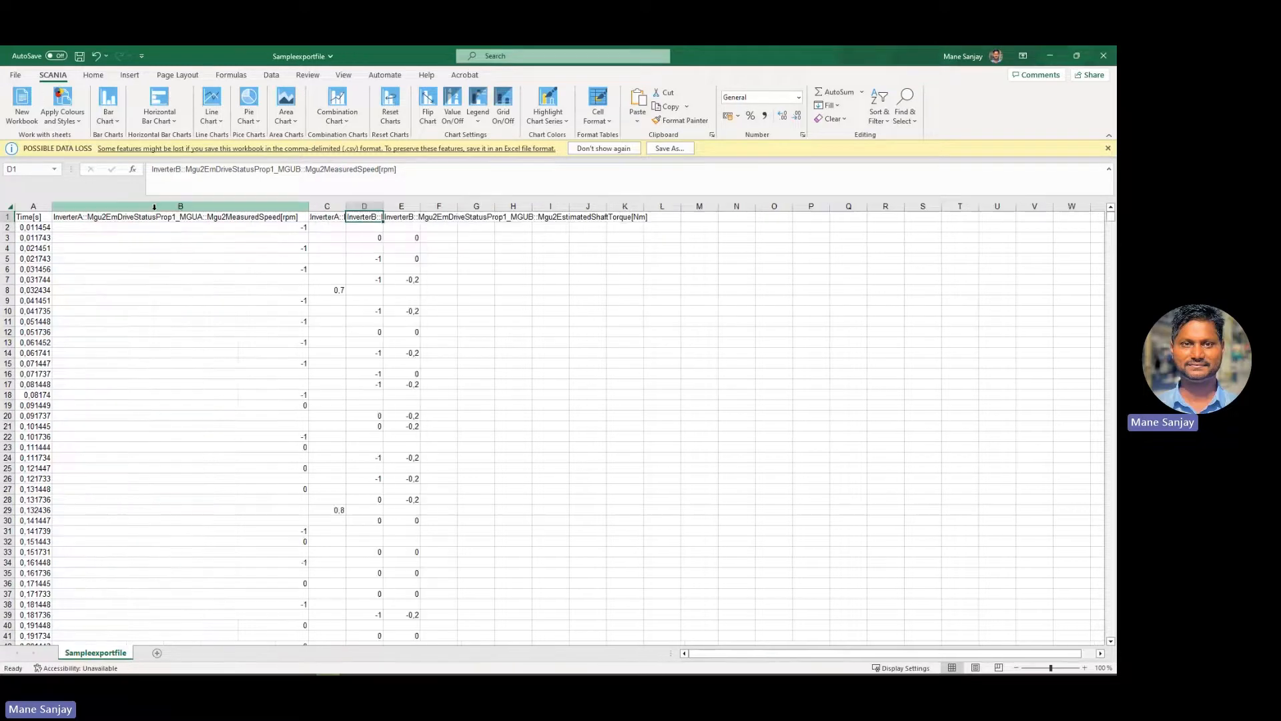
double_click(347, 205)
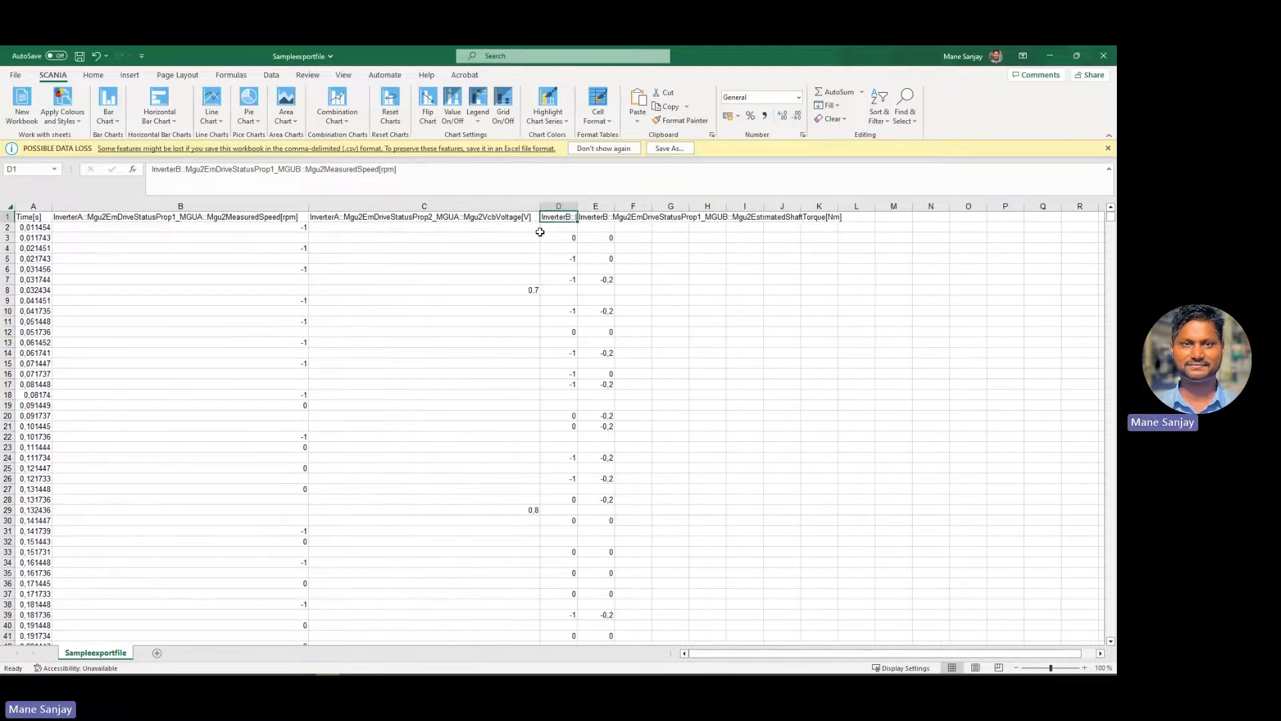
double_click(579, 207)
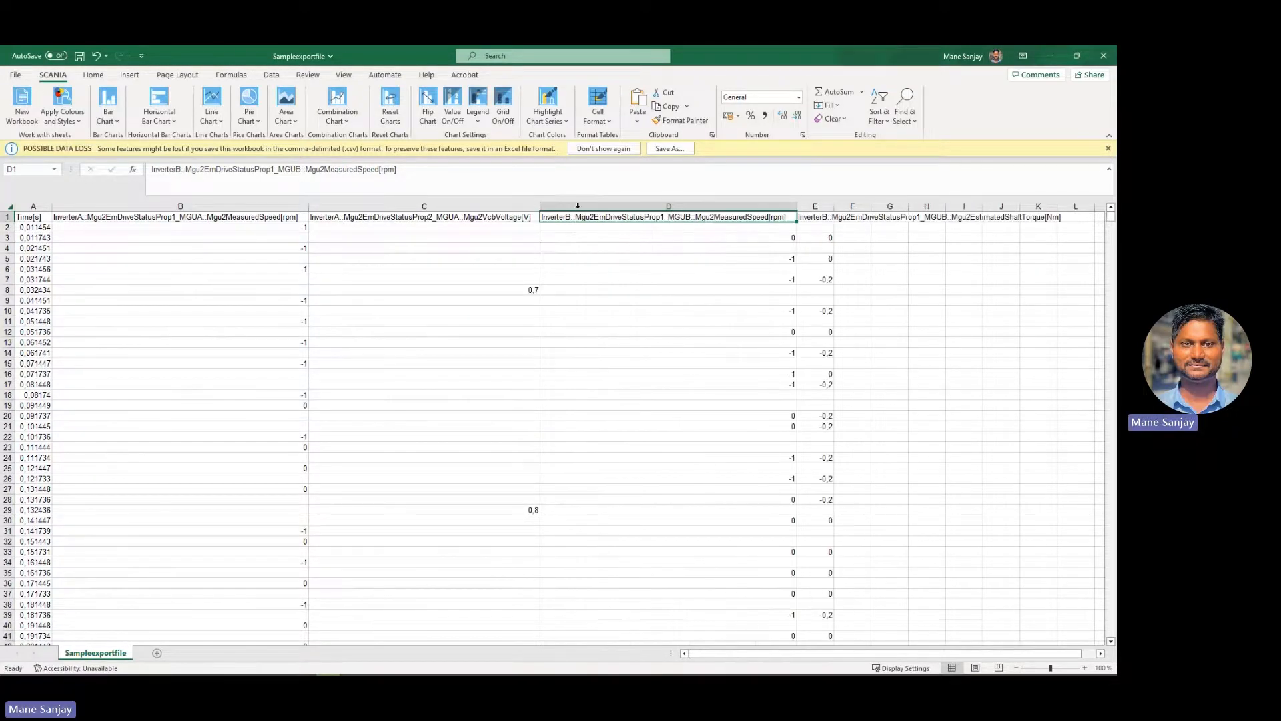
- Inspect the blank cells in signal columns B to E, and fit column E to its signal name
left_click(278, 238)
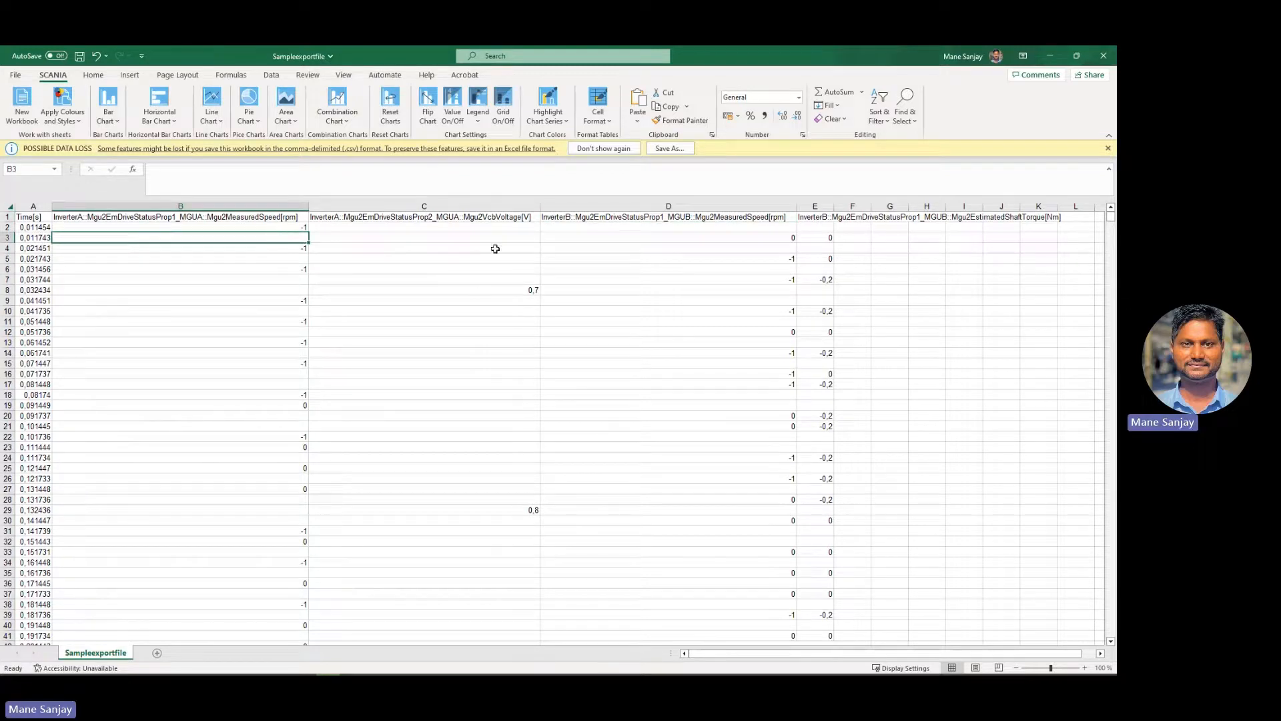
left_click_drag(495, 238, 493, 268)
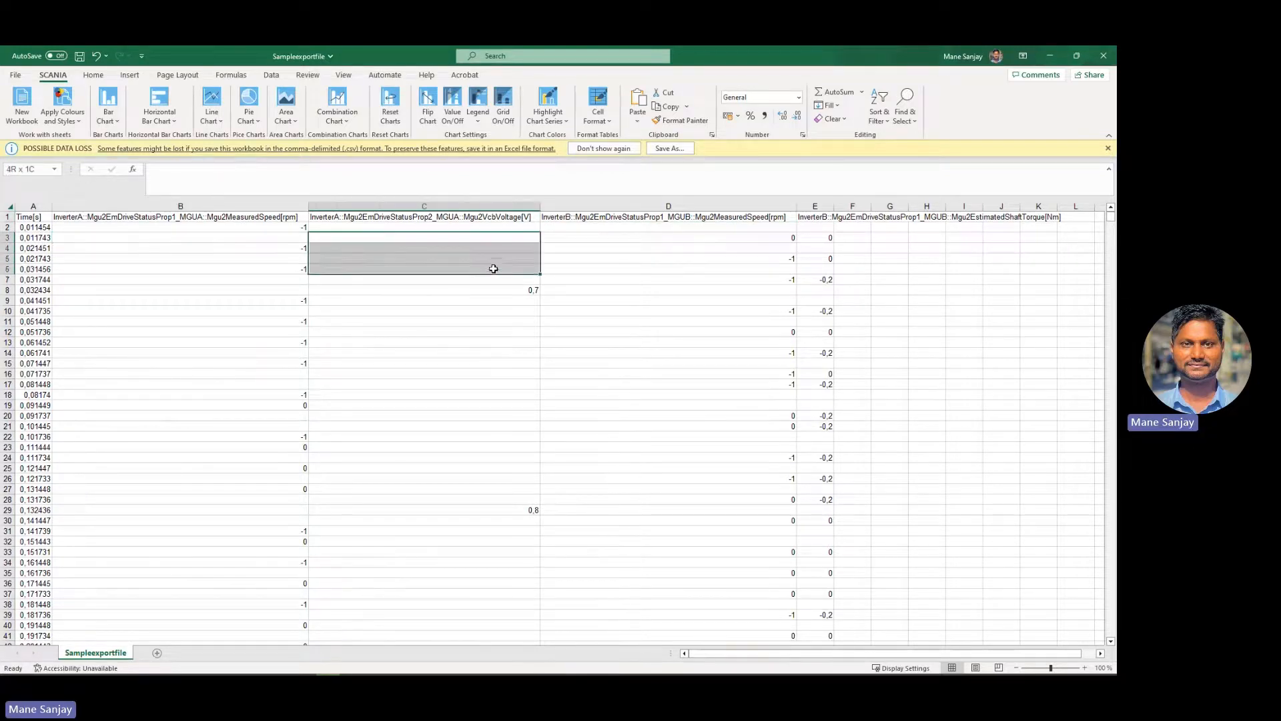
left_click(766, 248)
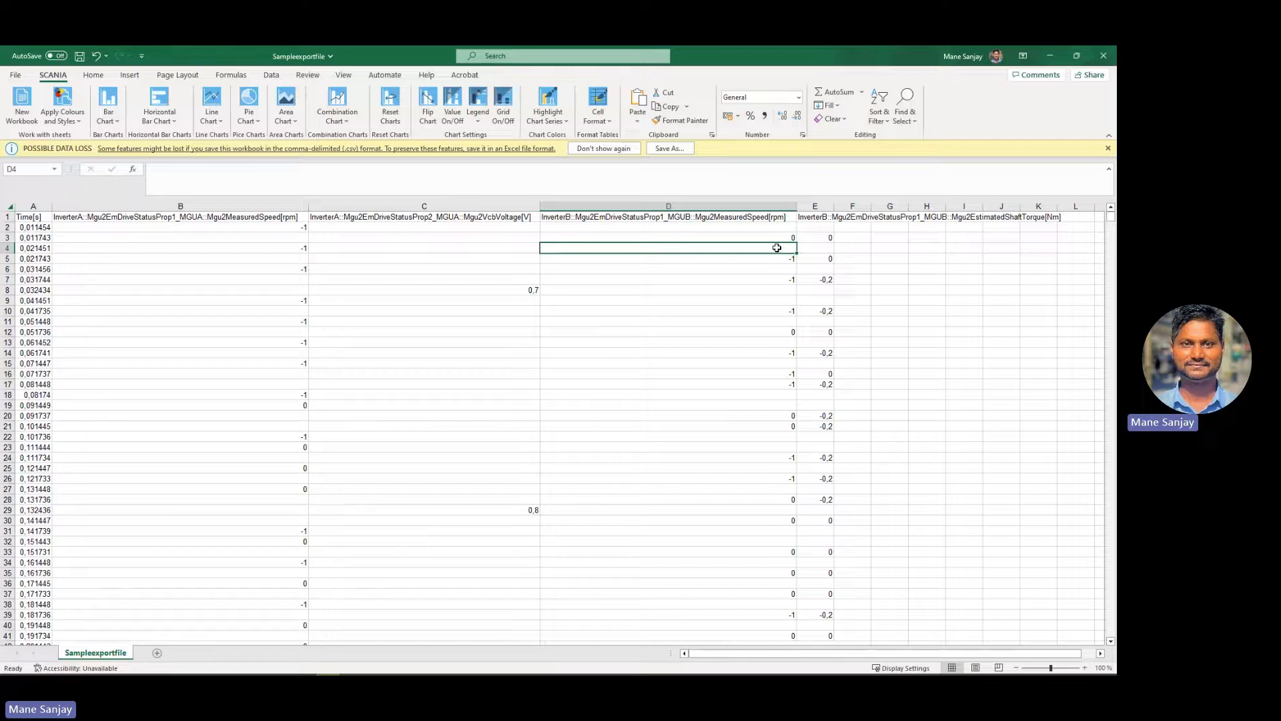
double_click(835, 207)
left_click(972, 249)
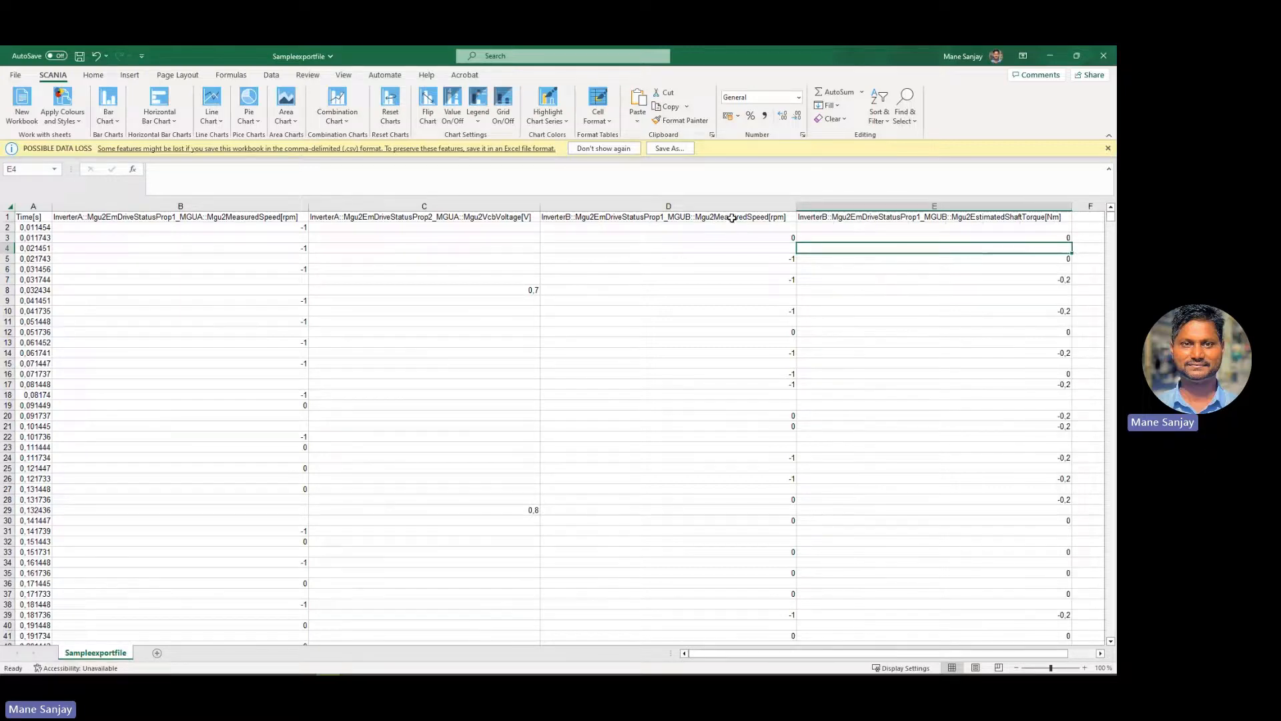
- Compare the InverterA and InverterB signal headers and their row 3 and 4 cells, and close the file without saving
left_click_drag(732, 219, 822, 240)
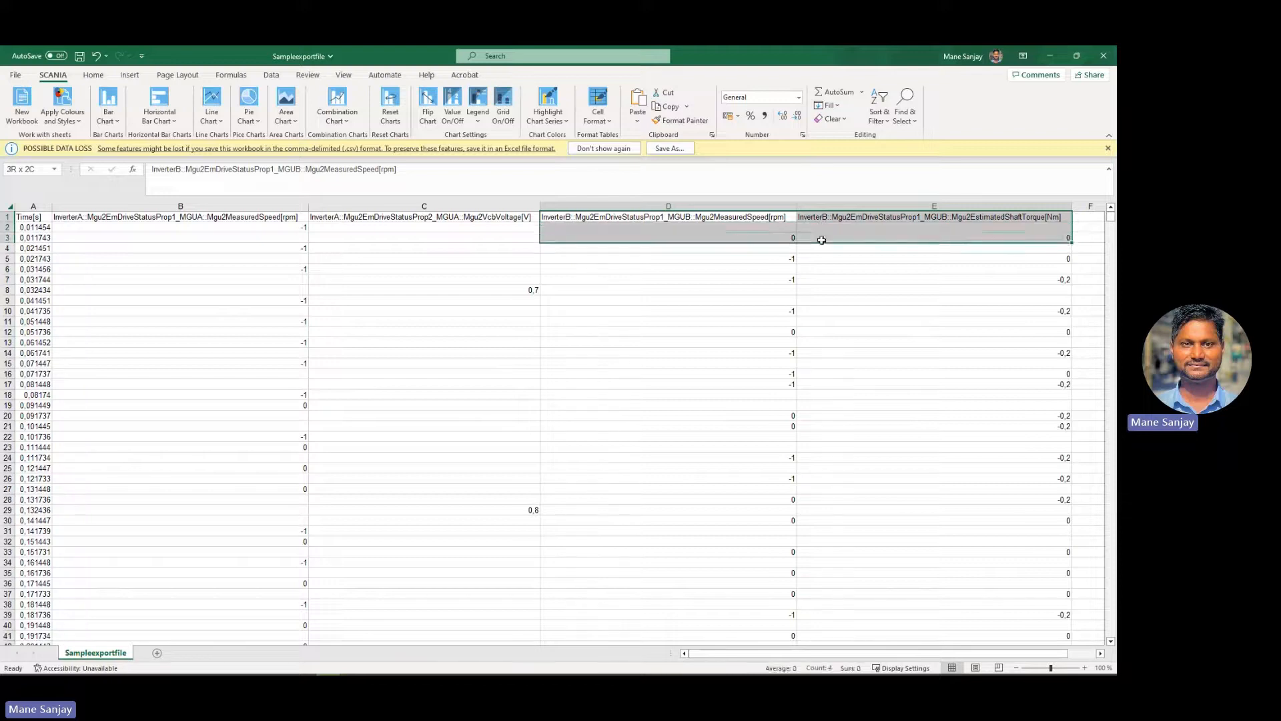
left_click(472, 217)
left_click(270, 218)
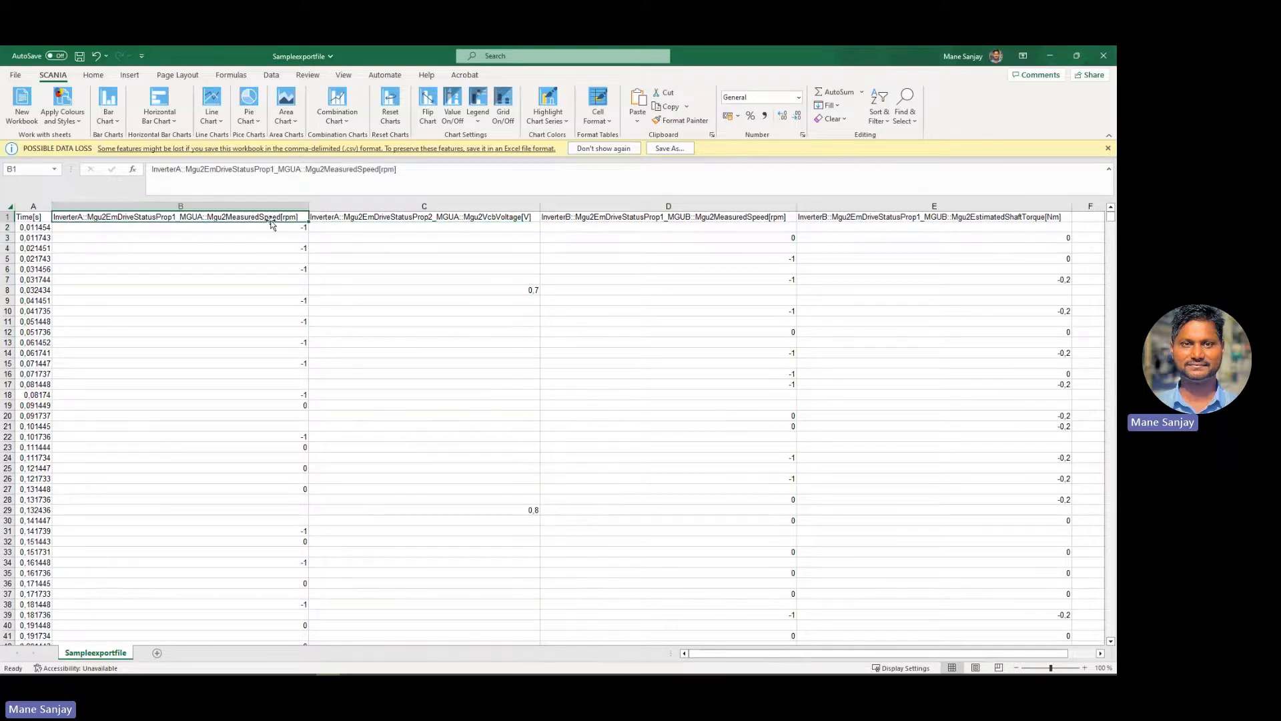
left_click(704, 217)
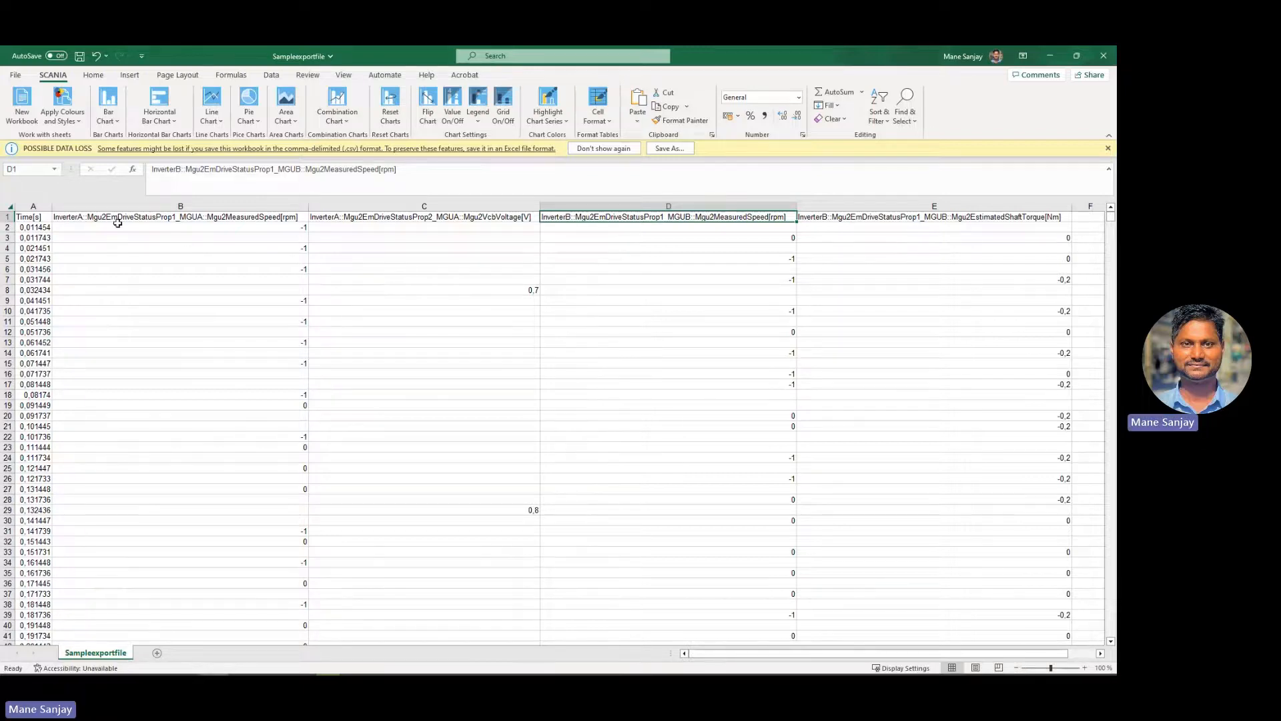
left_click(268, 238)
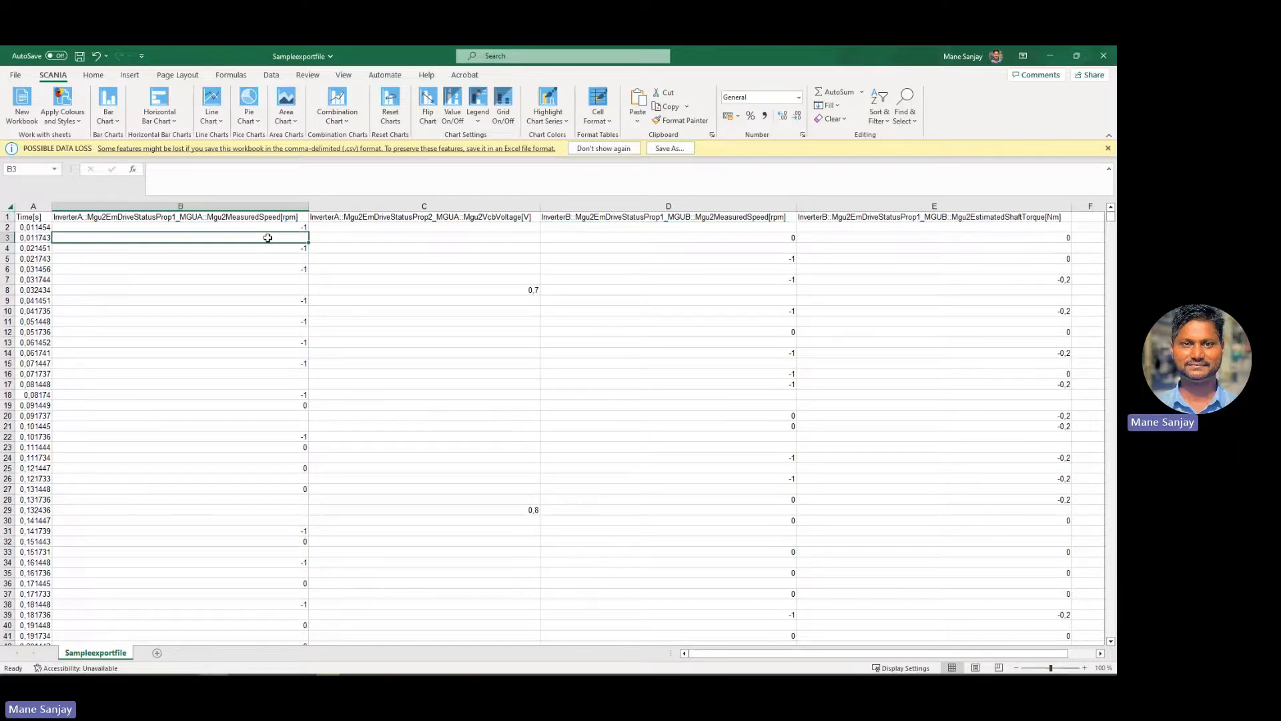
left_click_drag(594, 238, 602, 245)
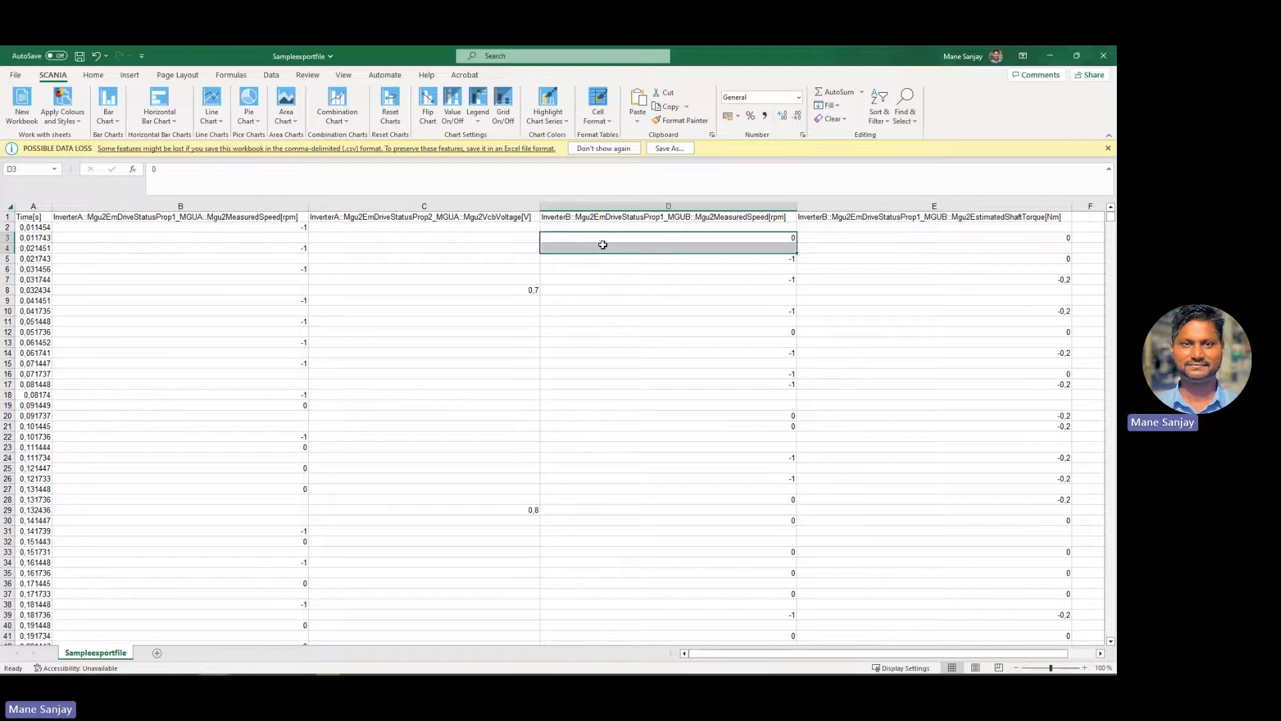
left_click(594, 247)
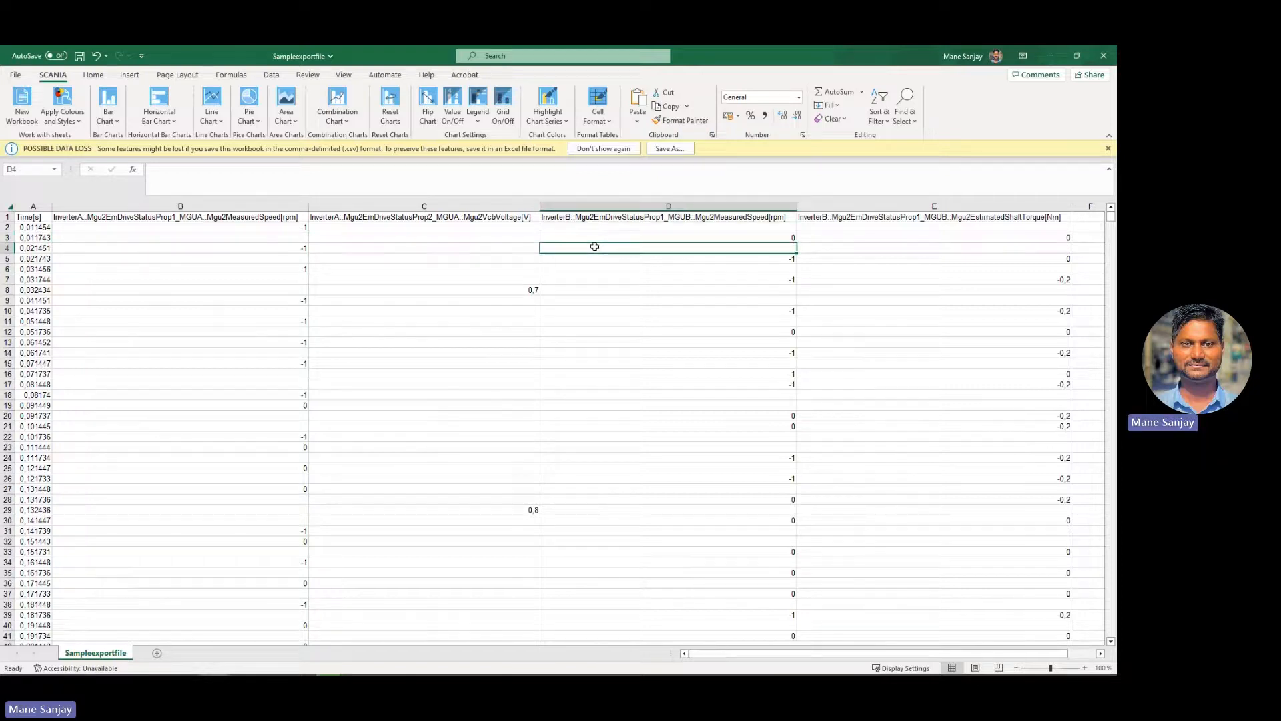
left_click(1102, 55)
left_click(559, 381)
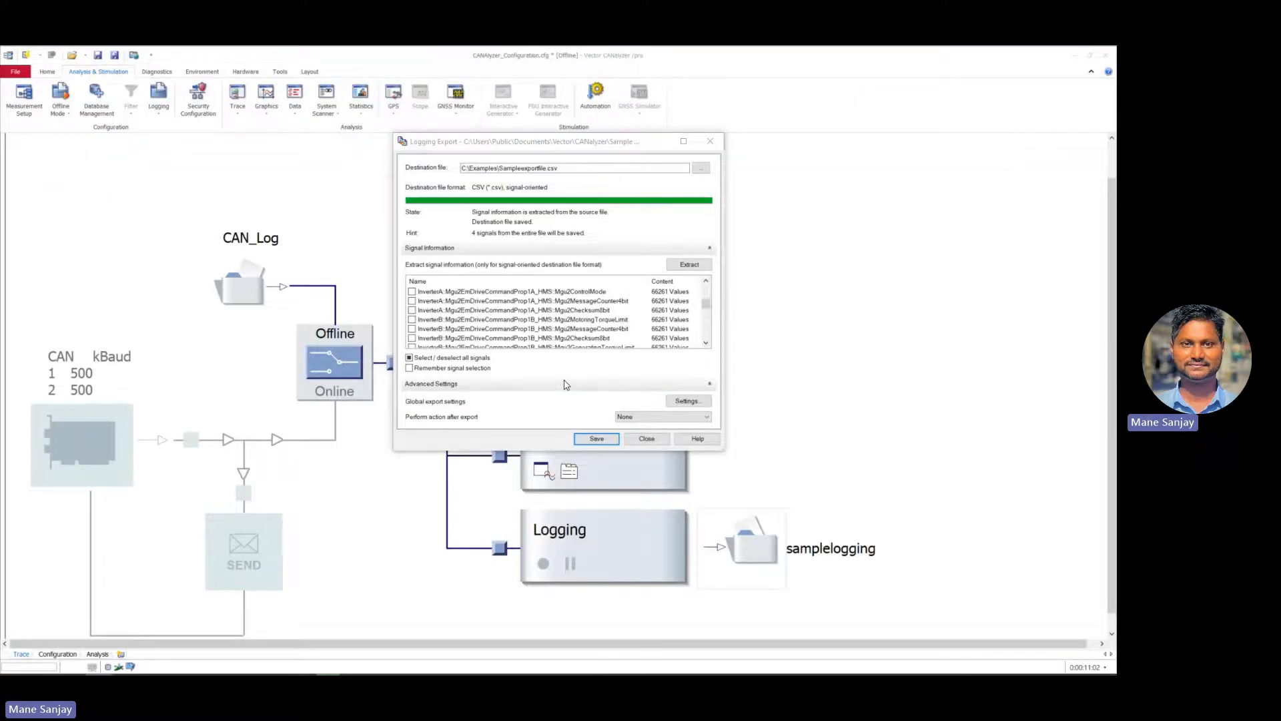
- Set the signal values option in the CSV export settings to Last value
left_click(687, 400)
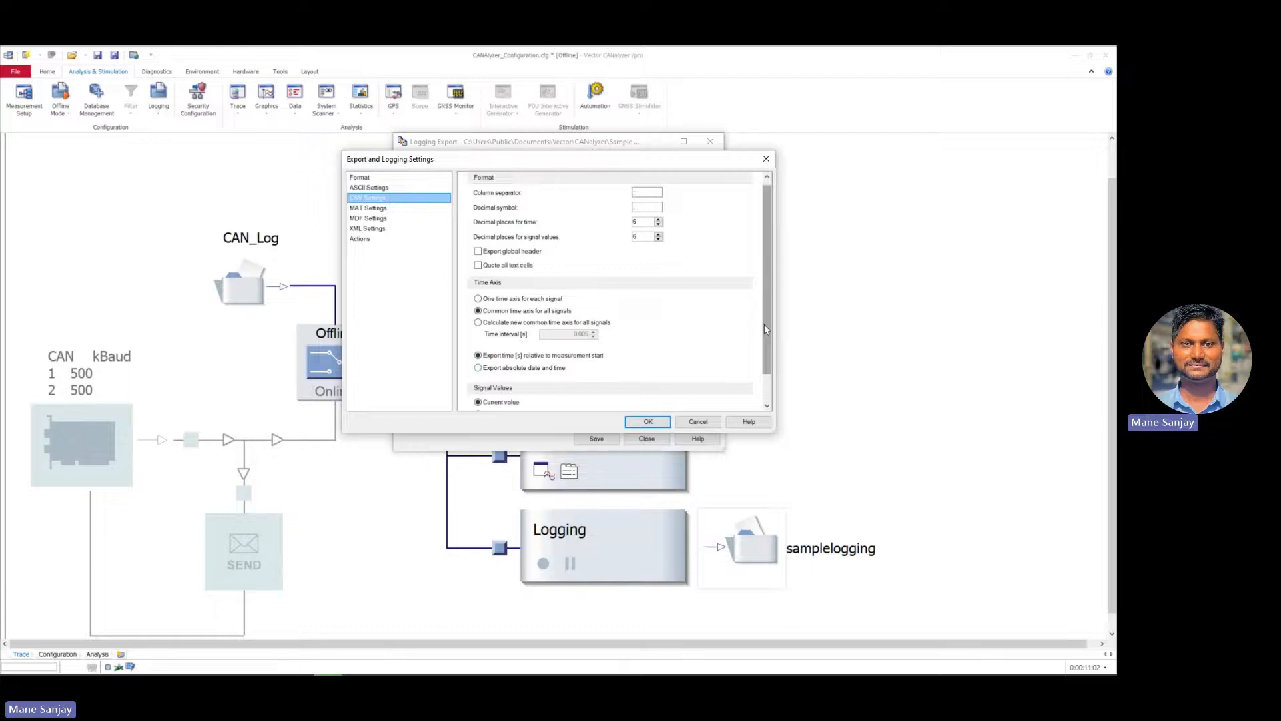
left_click_drag(765, 324, 765, 338)
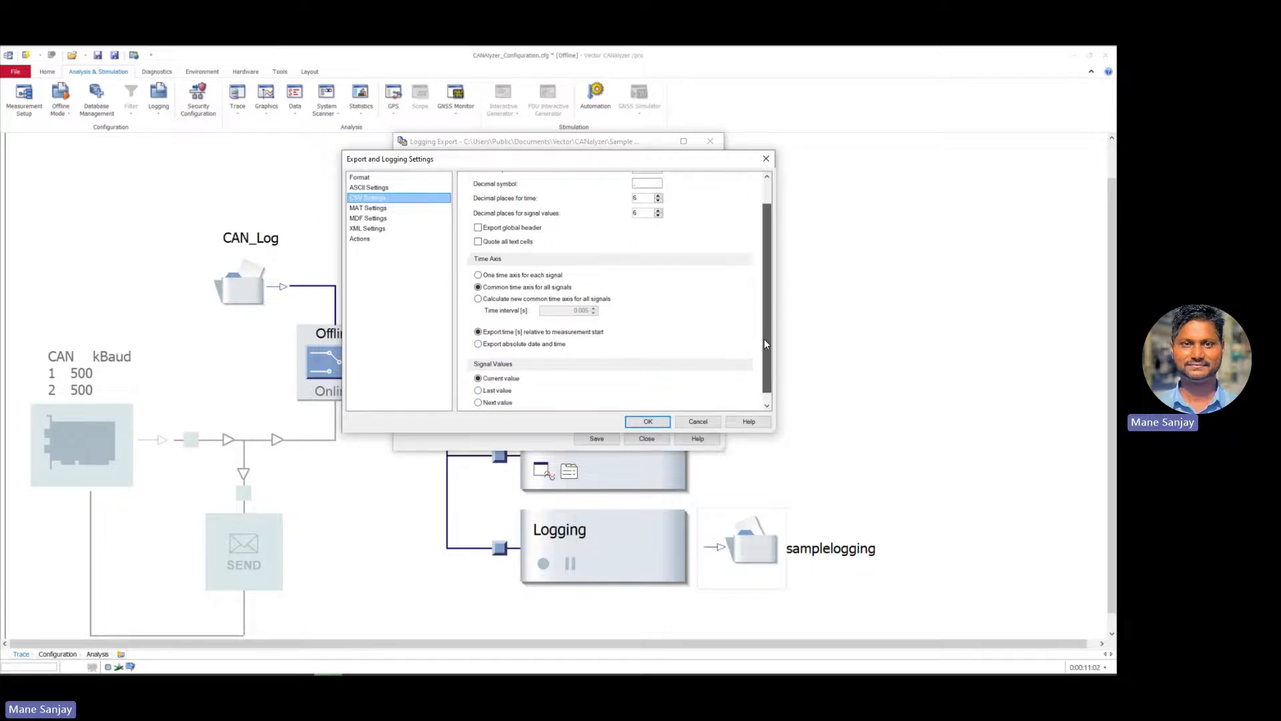
left_click(479, 391)
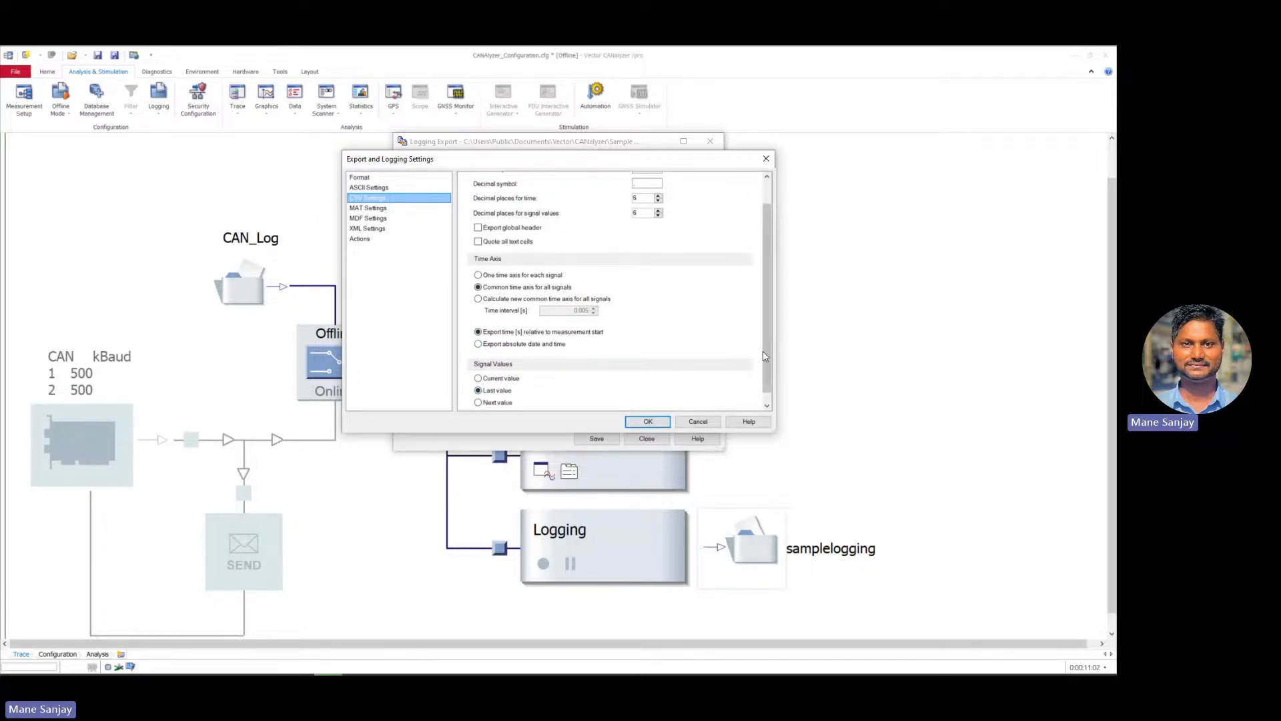
left_click_drag(763, 351, 765, 360)
left_click(655, 423)
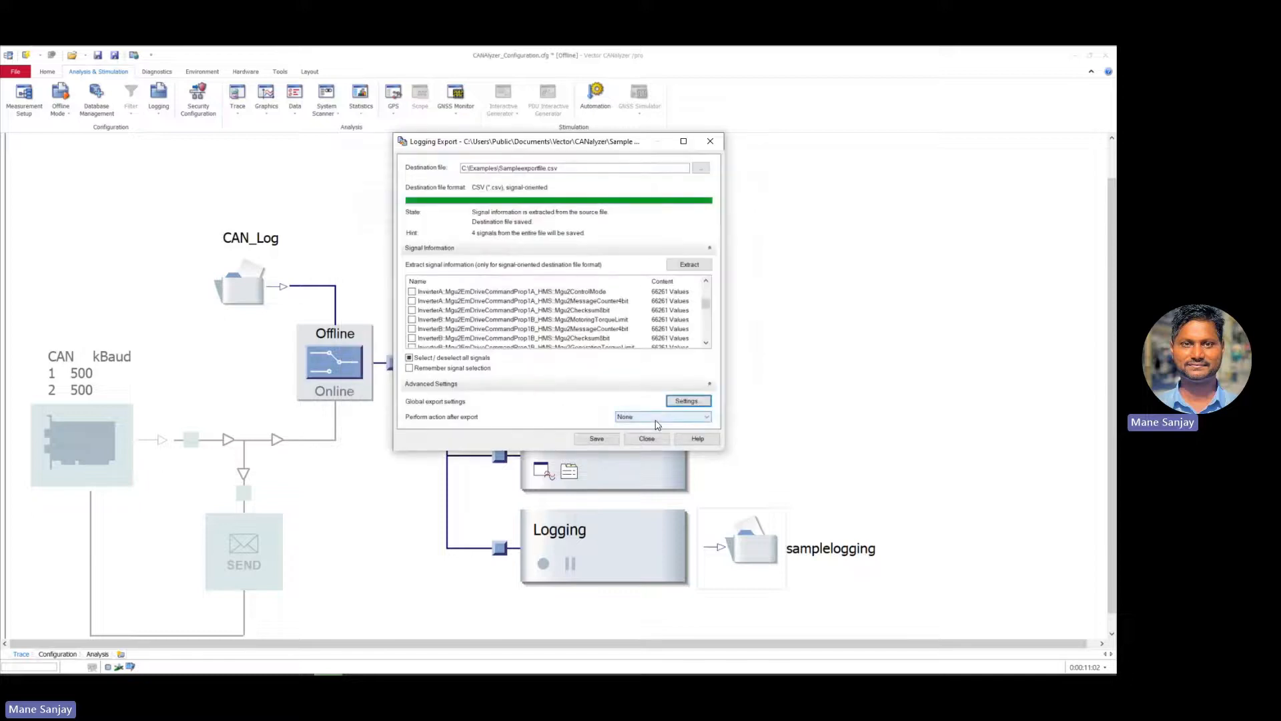
- Export the selected signals again, replacing the existing Sampleexportfile.csv, and inspect the column C values and time stamps in Excel, closing the file
left_click(596, 439)
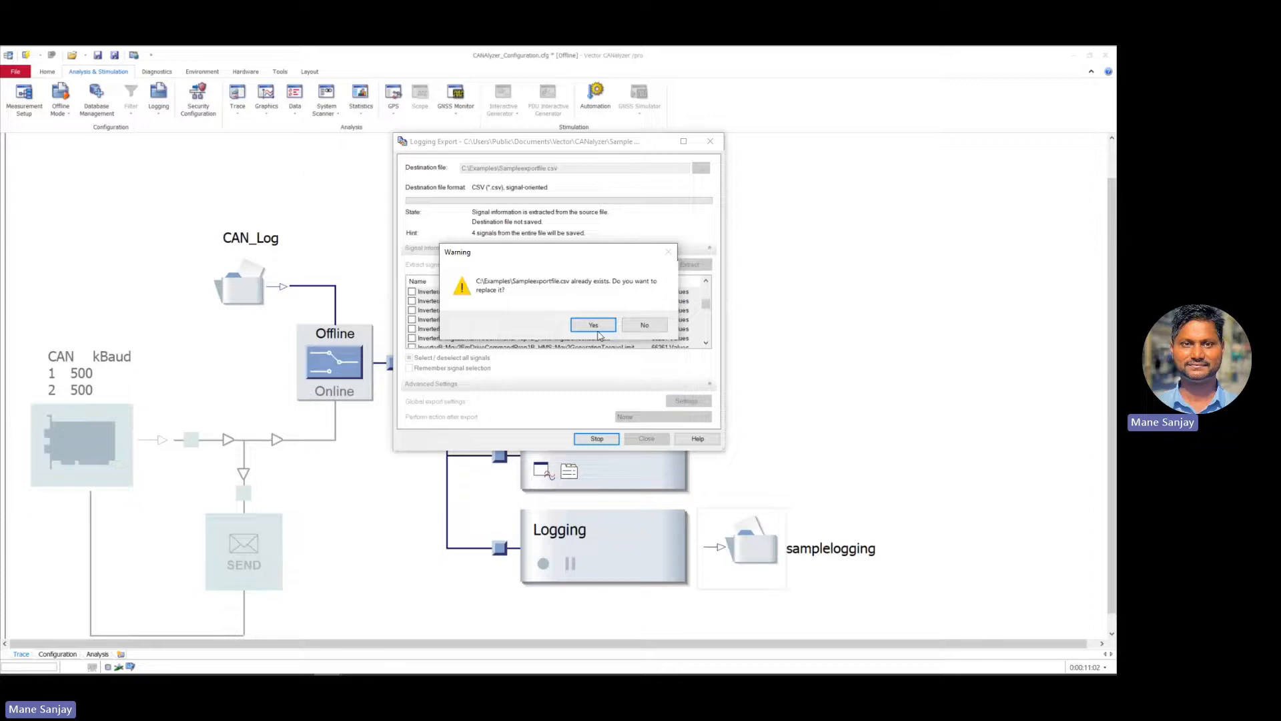
left_click(597, 328)
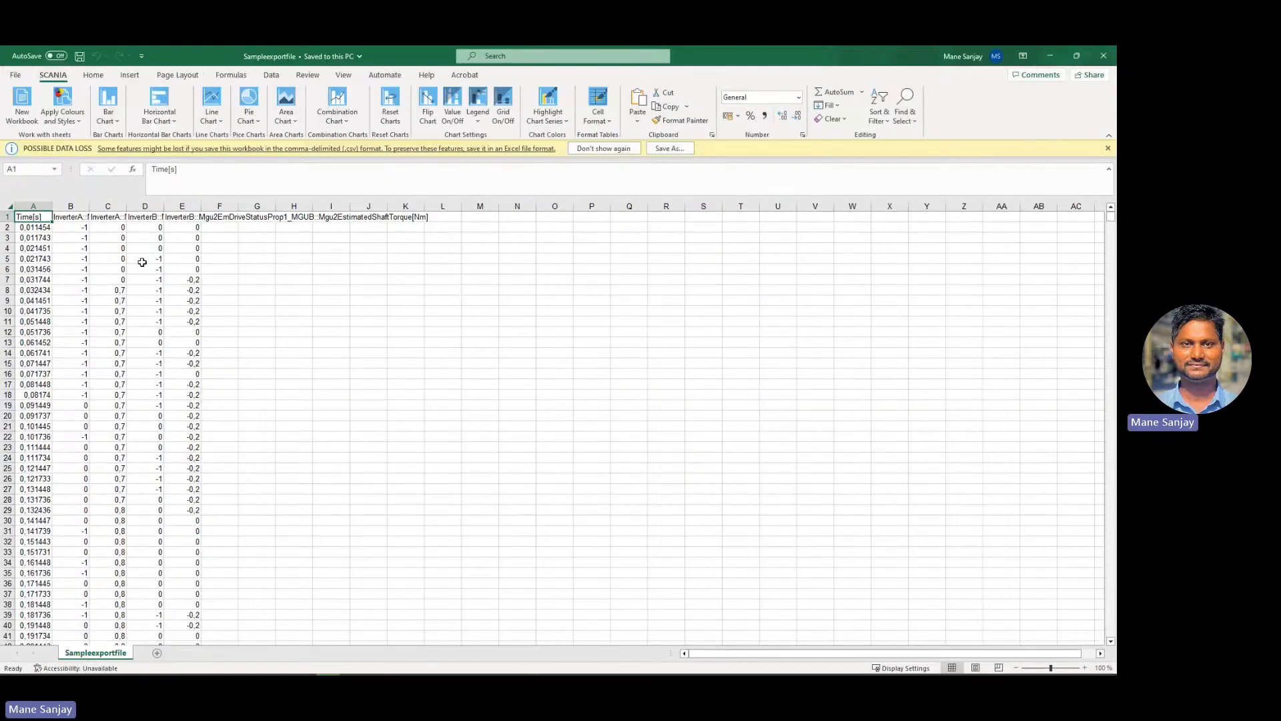
left_click_drag(111, 228, 115, 318)
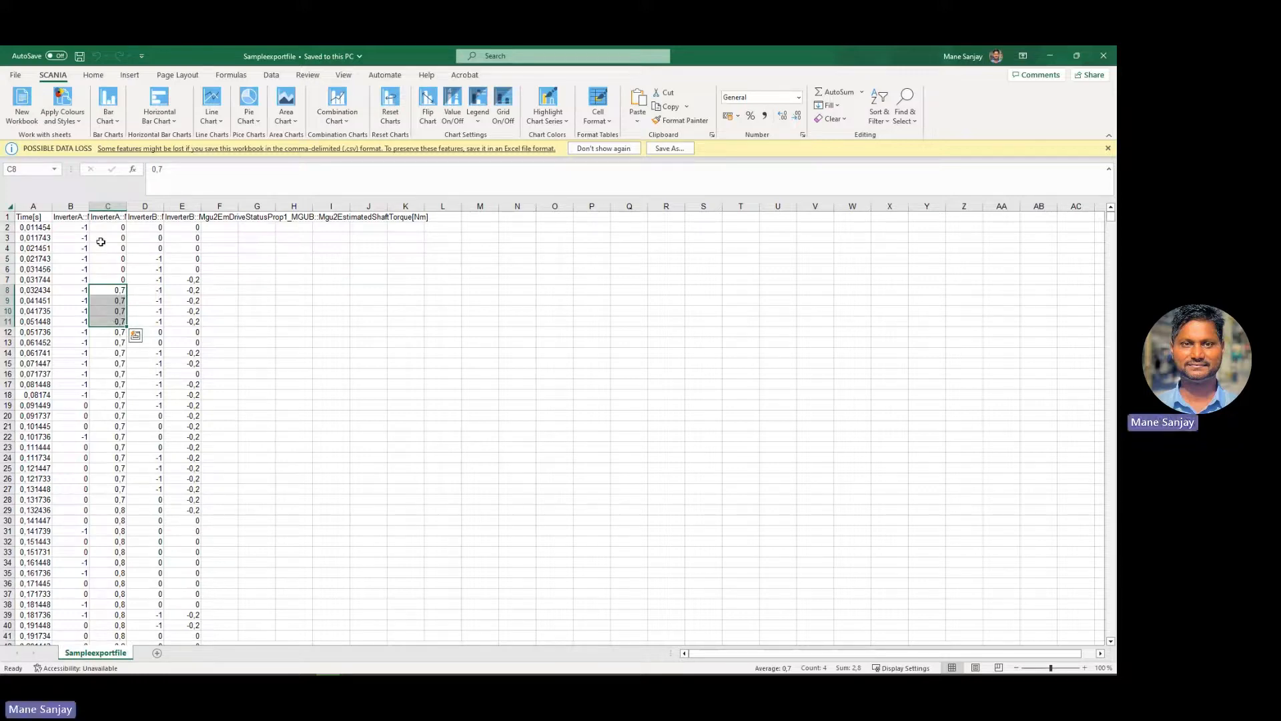
left_click_drag(28, 230, 36, 279)
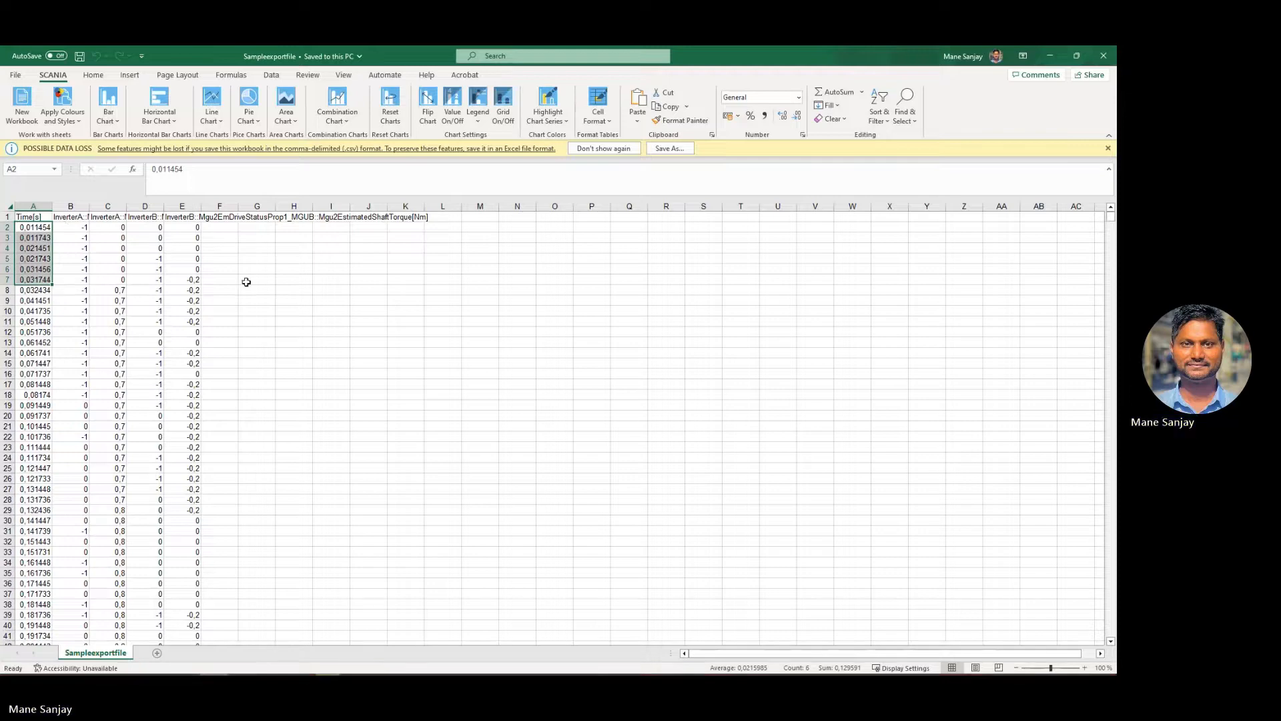
left_click(1100, 59)
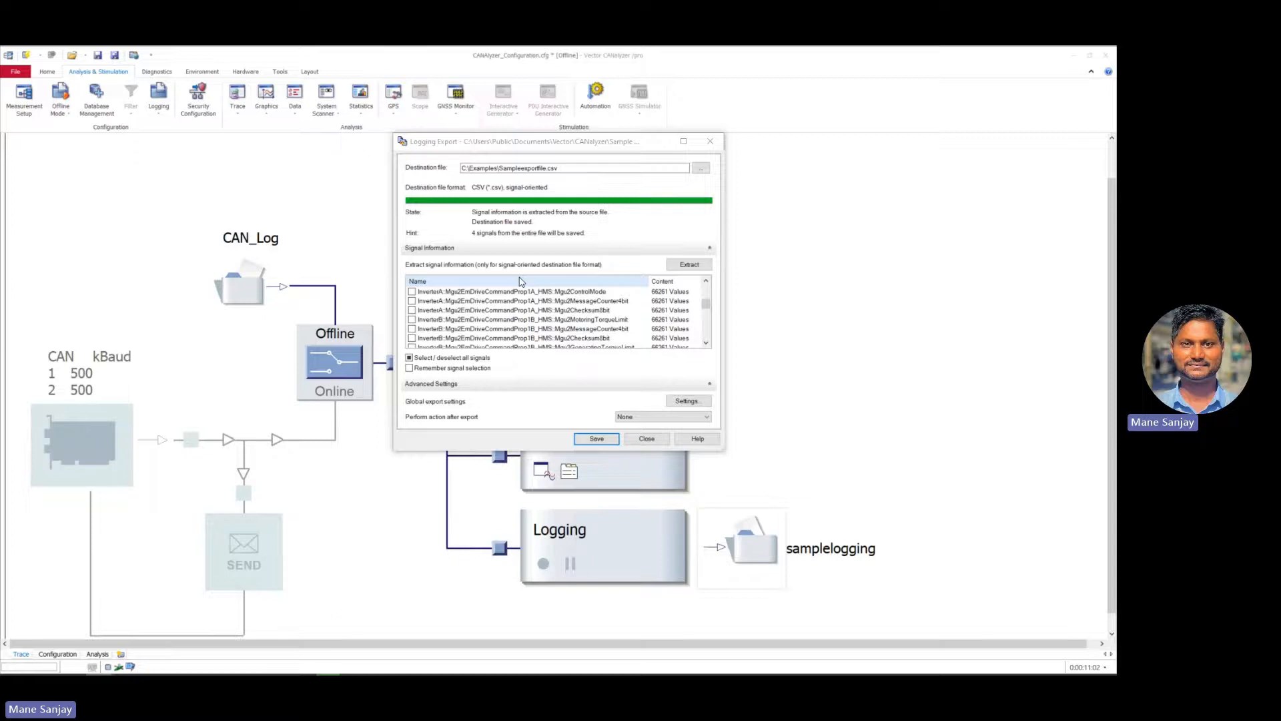
- Set the CSV export to calculate a new common time axis with a 0.005 s interval, and re-export over the existing Sampleexportfile.csv
left_click(688, 401)
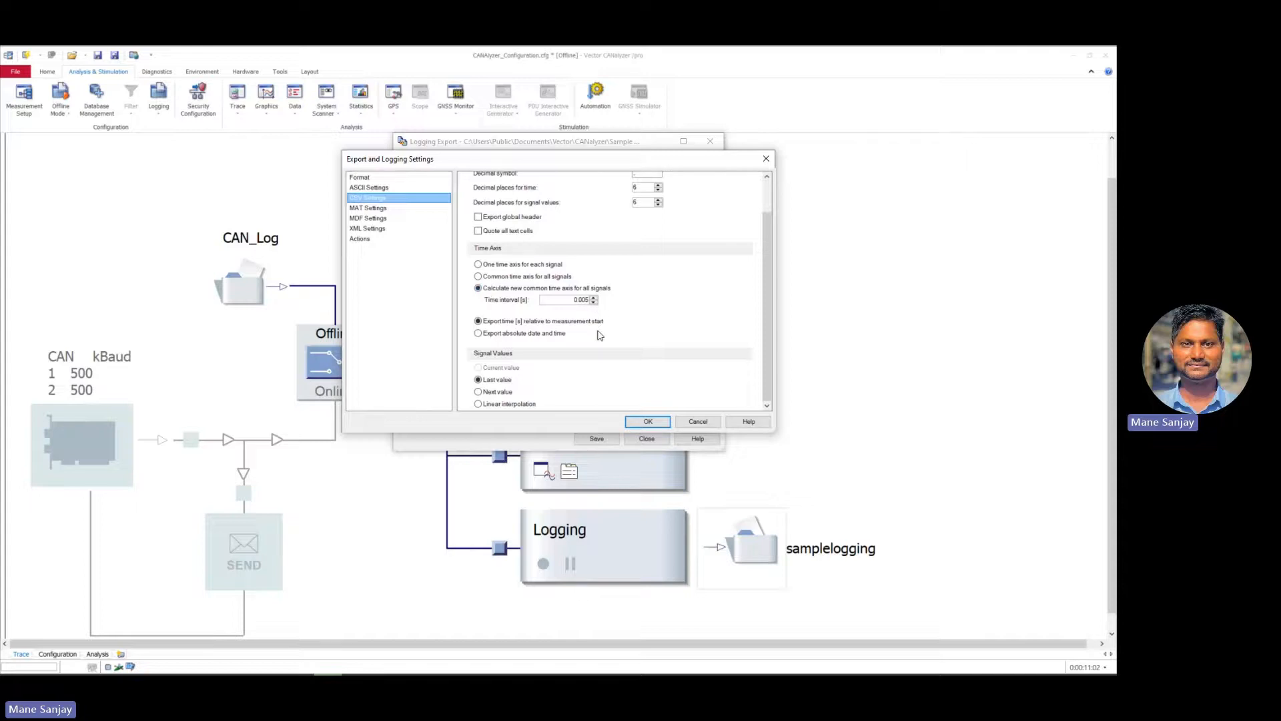
left_click(640, 421)
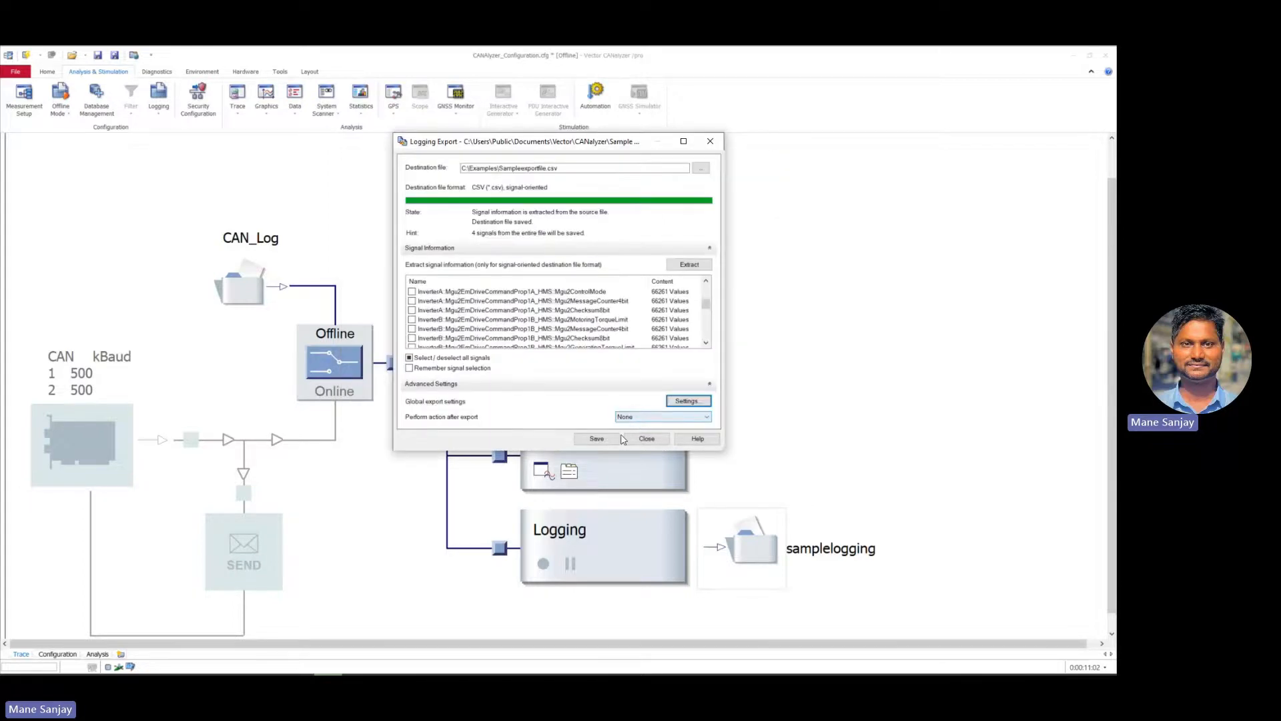
left_click(596, 438)
left_click(584, 326)
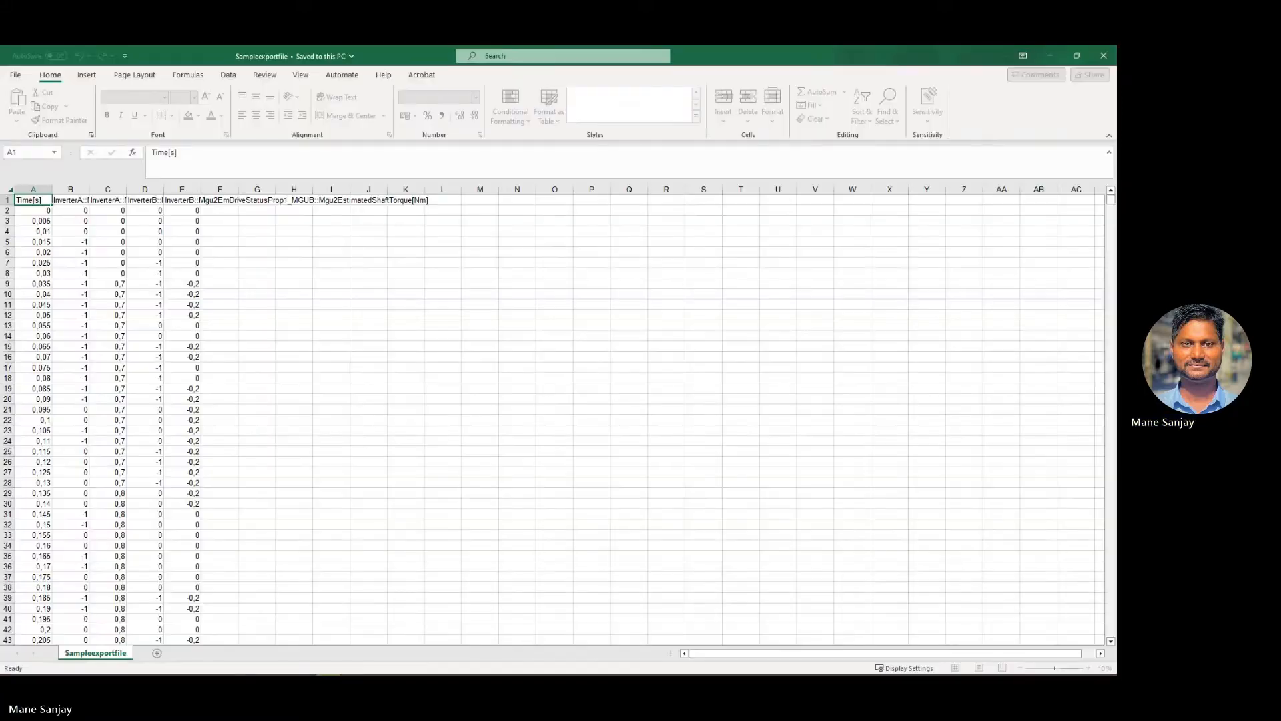
- Examine the time steps in column A and the first column C signal values of the re-exported file, and close it
left_click(42, 238)
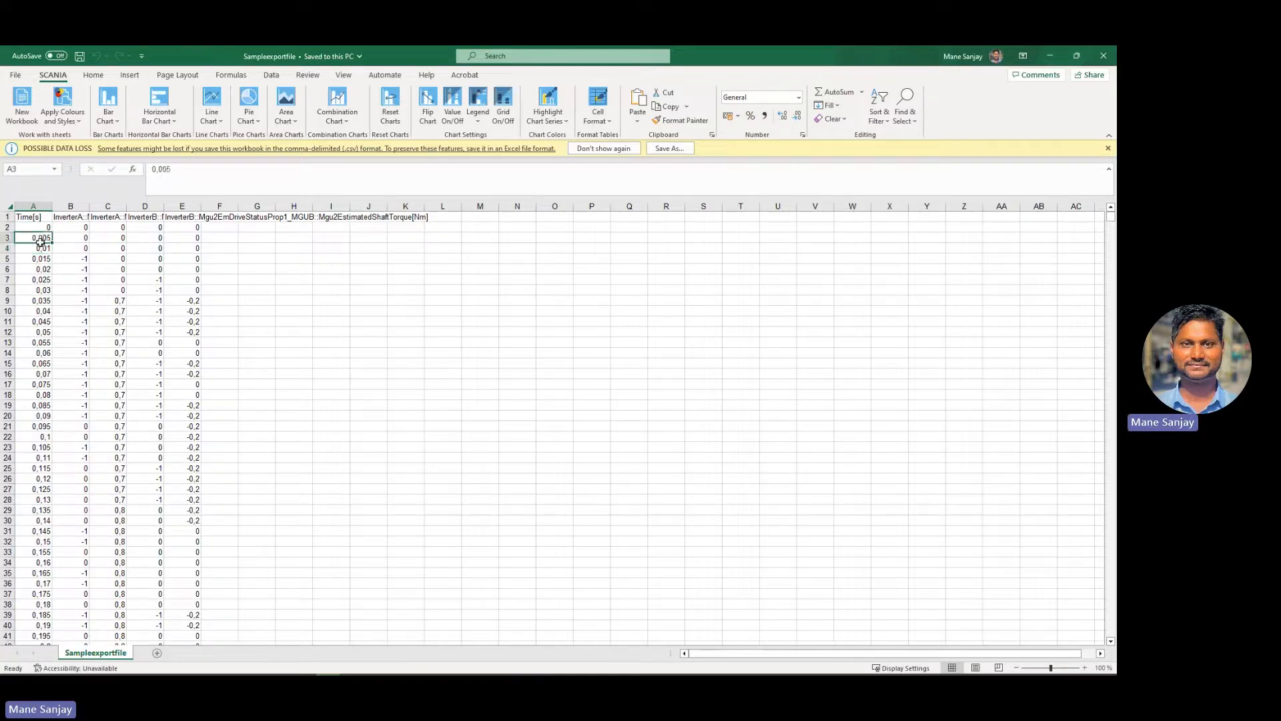
left_click_drag(41, 238, 41, 248)
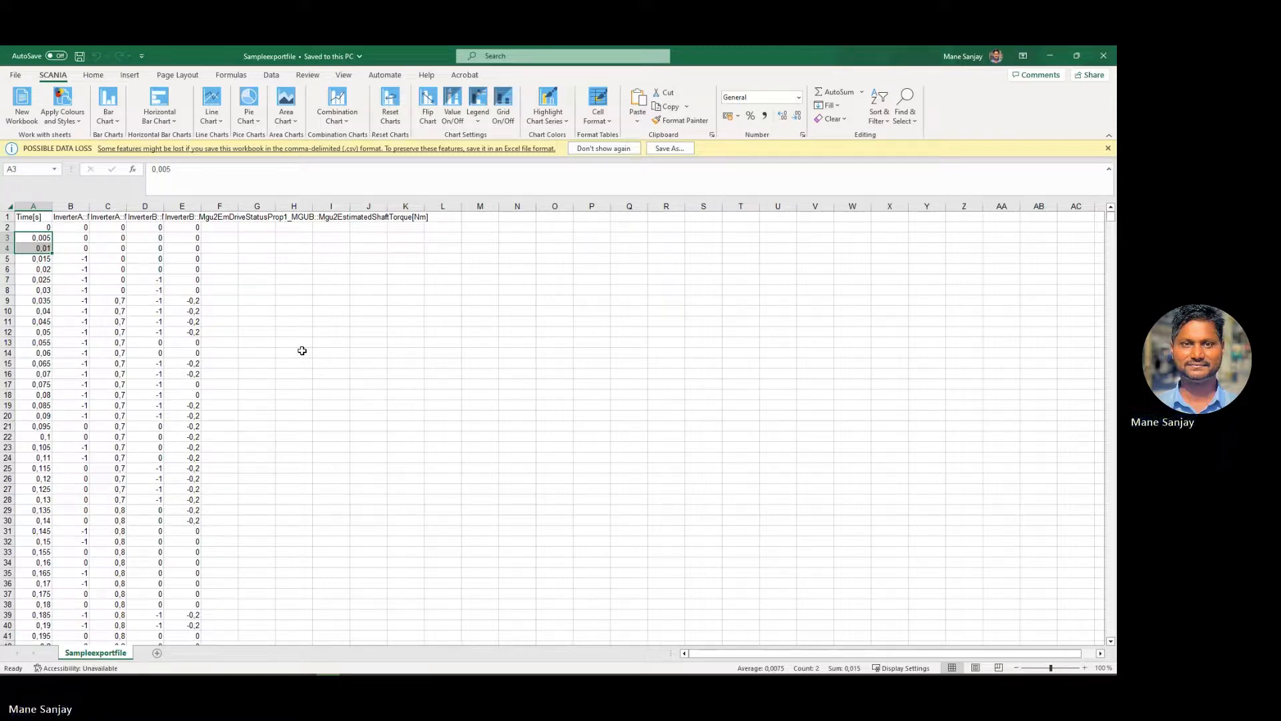
left_click_drag(95, 228, 122, 269)
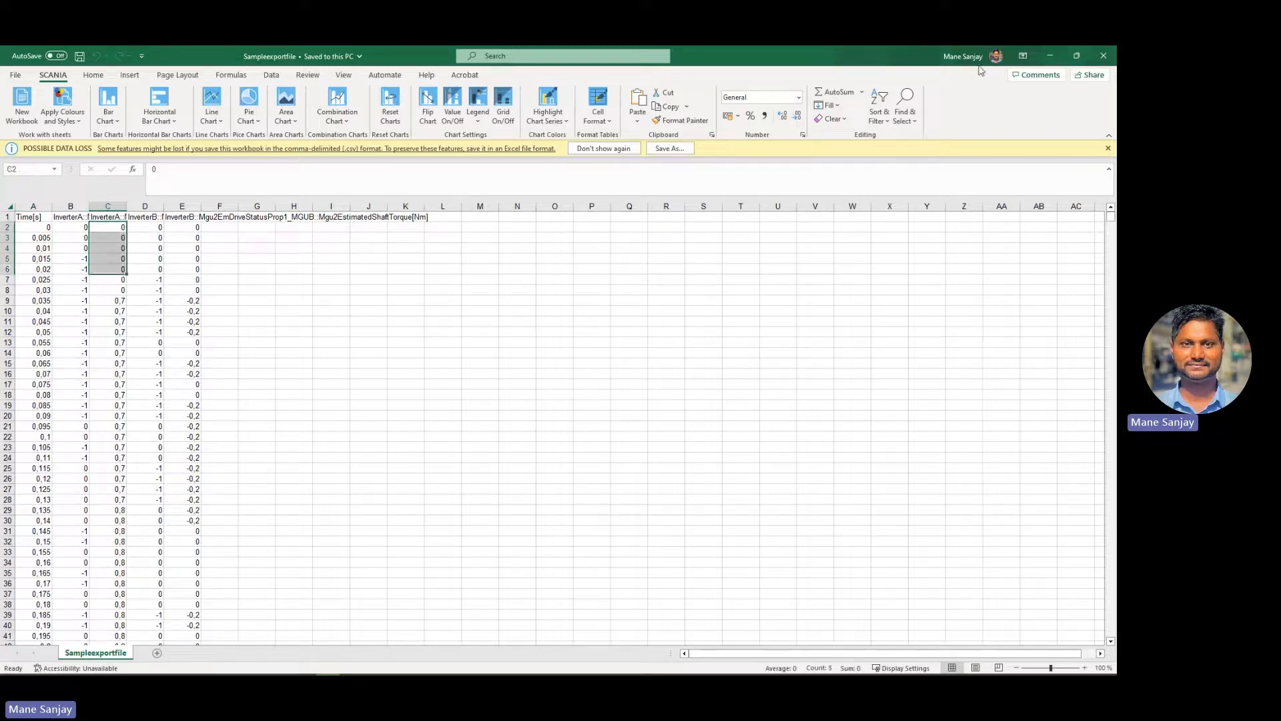
left_click(1101, 57)
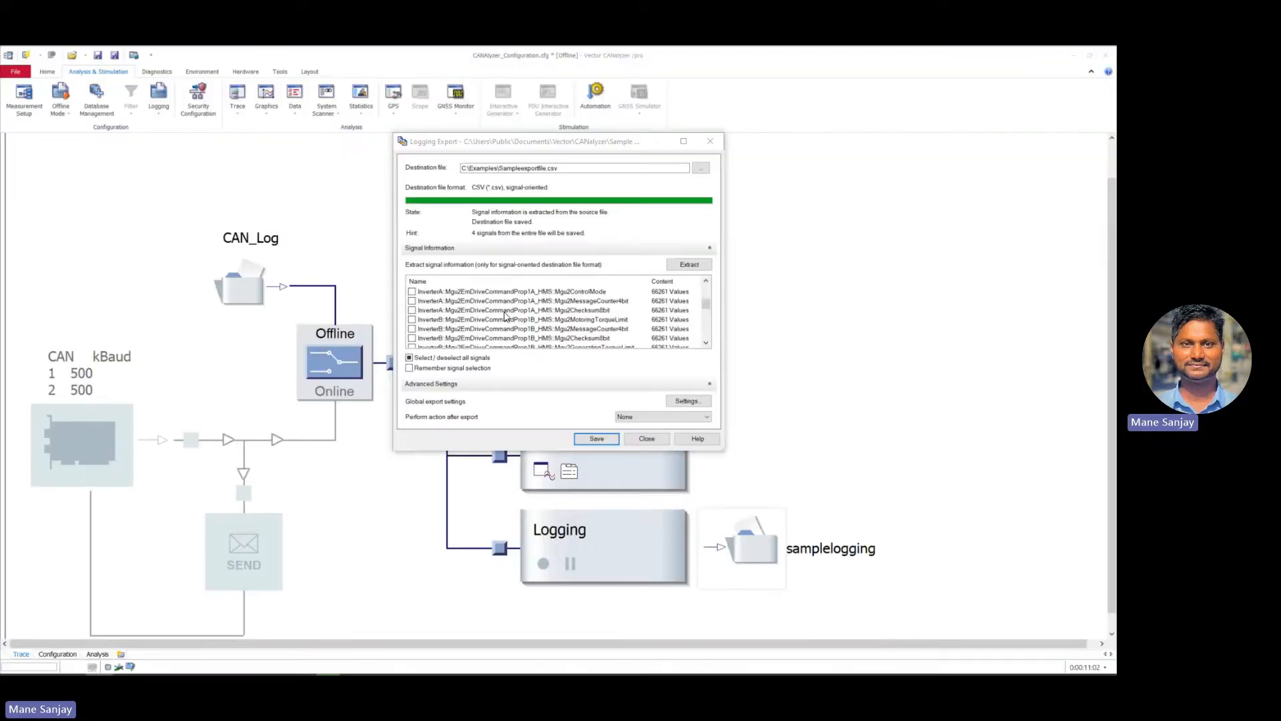
- Set the signal values option in the CSV export settings to Linear interpolation
left_click(687, 401)
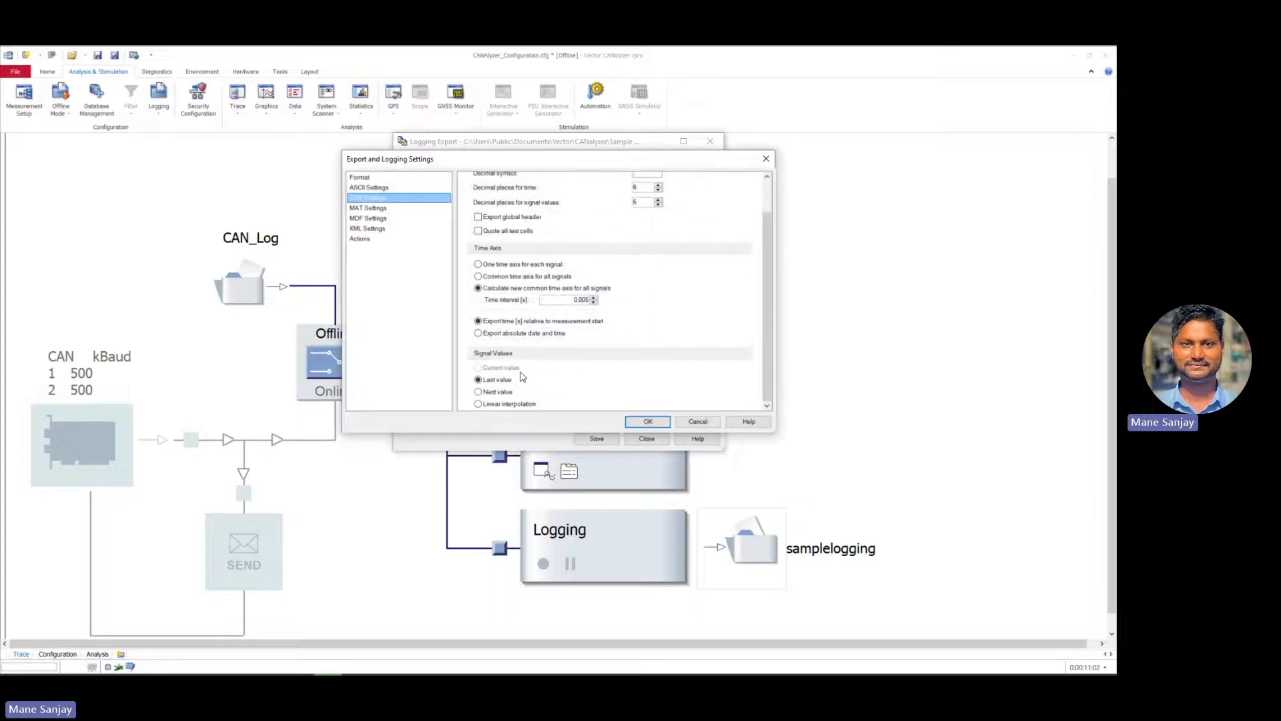
left_click(478, 391)
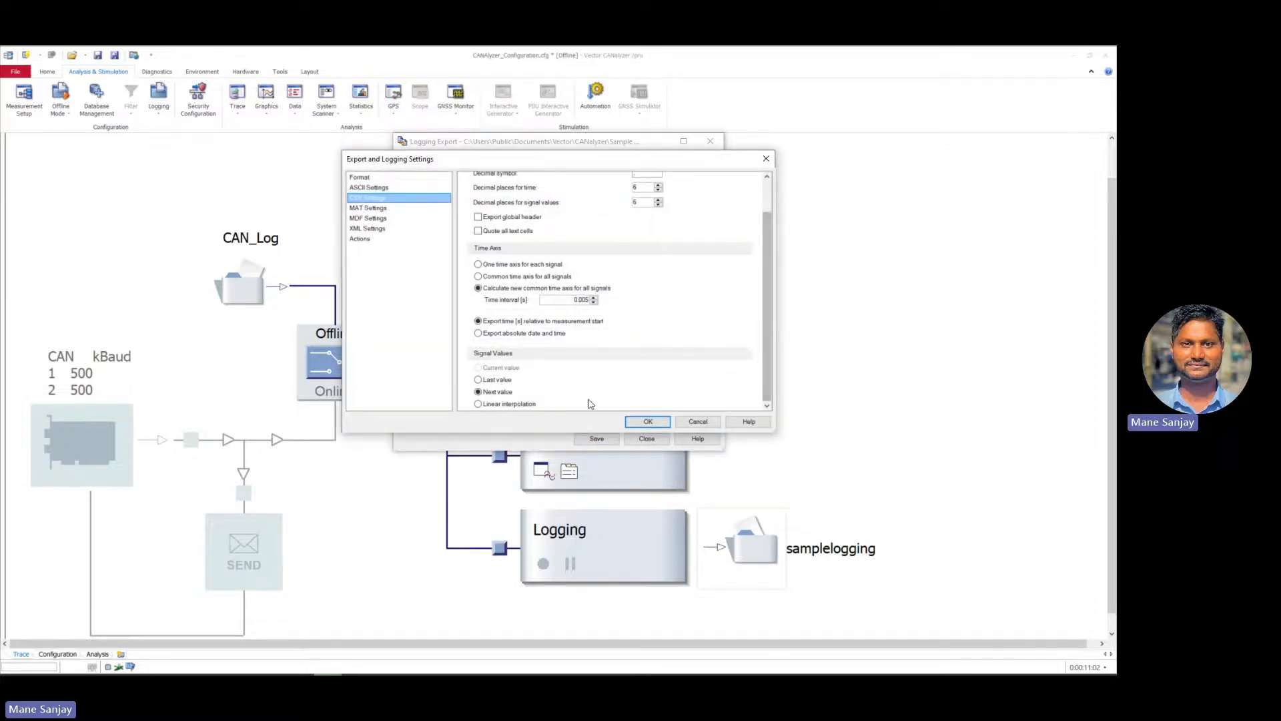
left_click(516, 404)
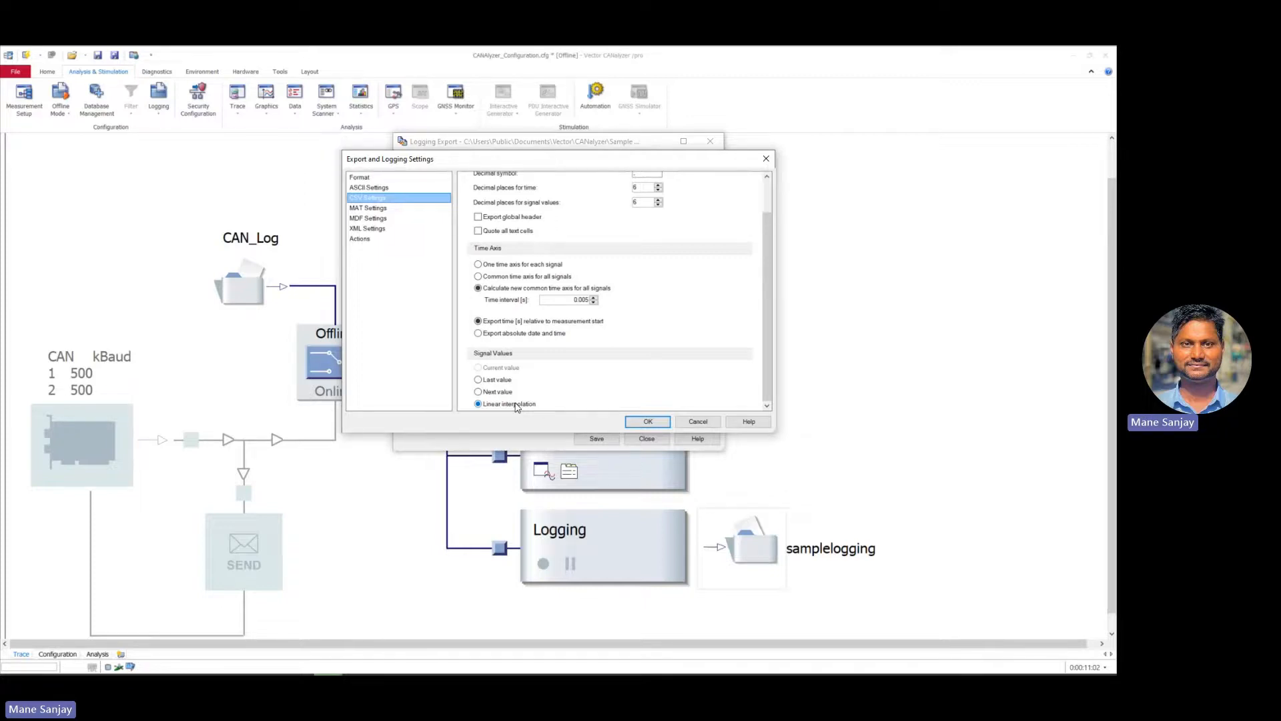
- Review the signal name length and version options in the MAT settings, keep the 19 characters limit, and accept the export settings
left_click(358, 209)
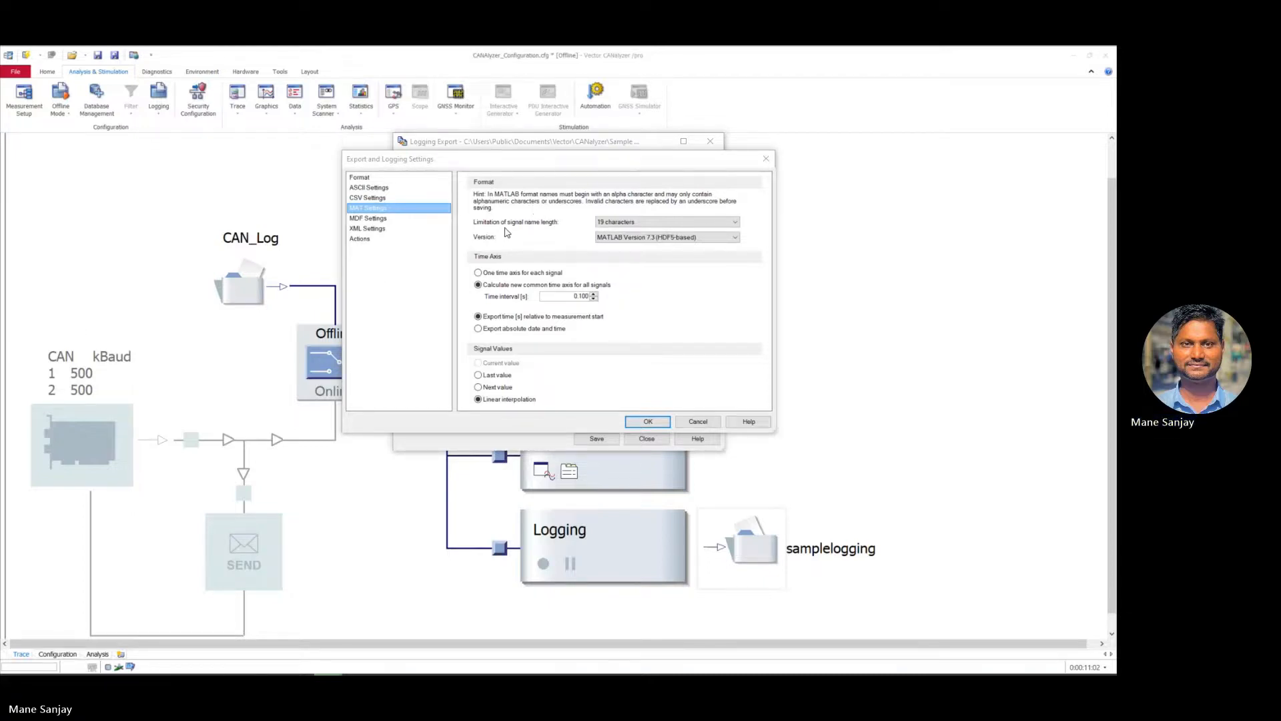
left_click(668, 223)
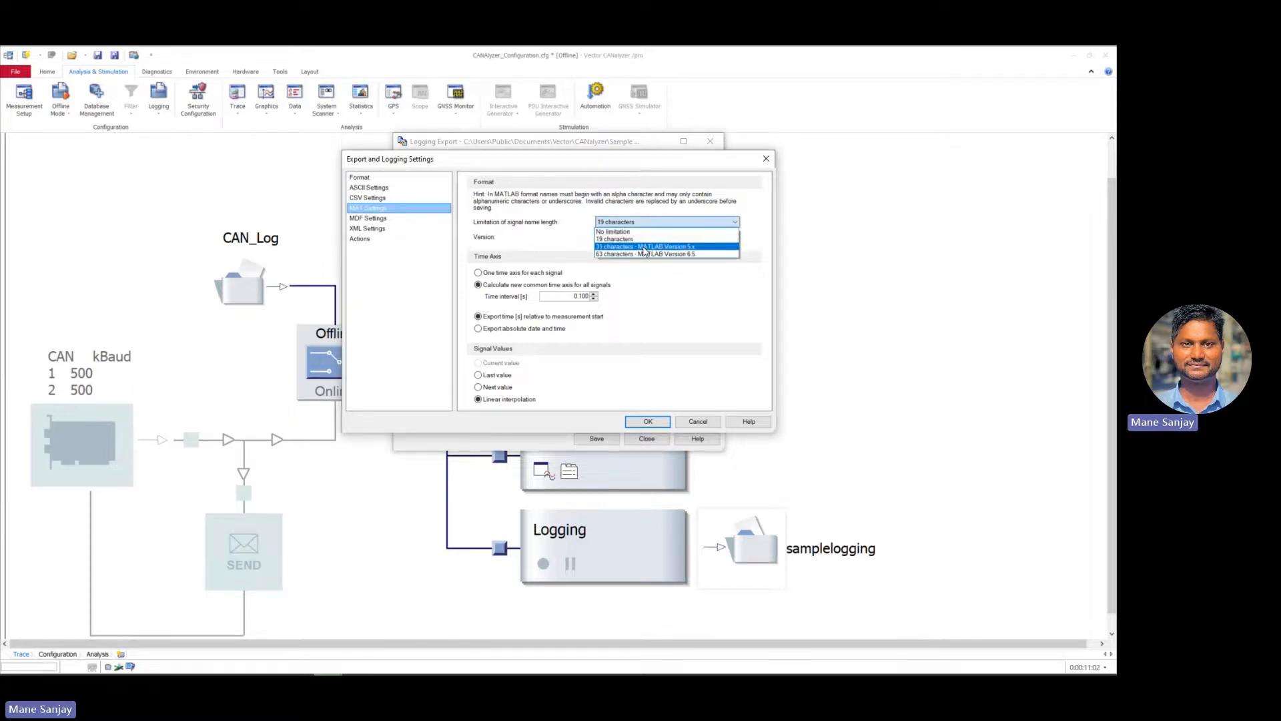
left_click(564, 243)
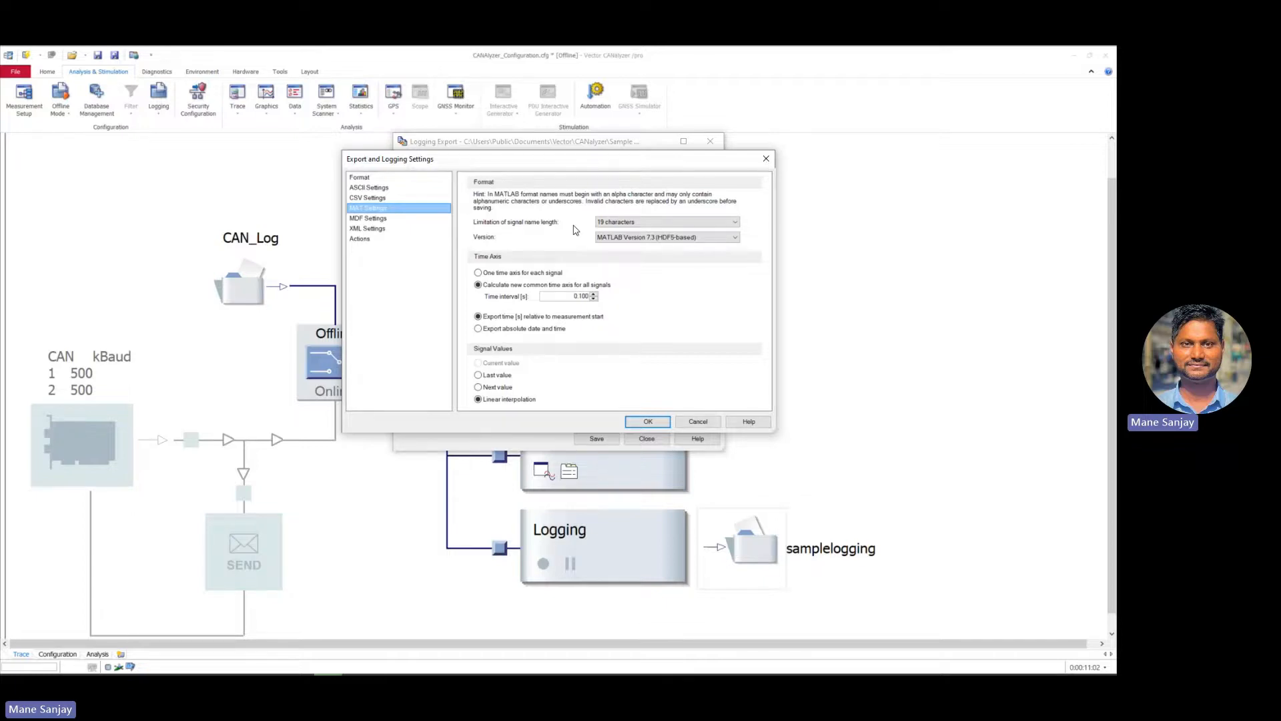
left_click(617, 222)
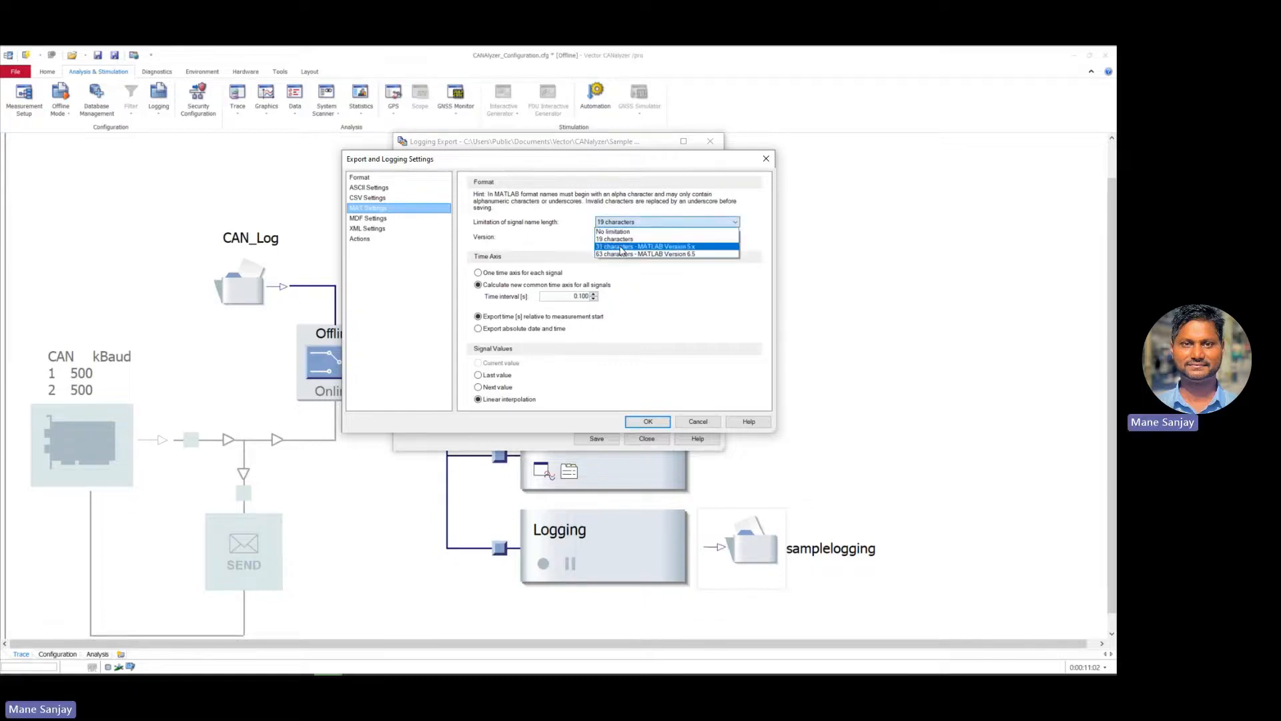
left_click(612, 240)
left_click(639, 237)
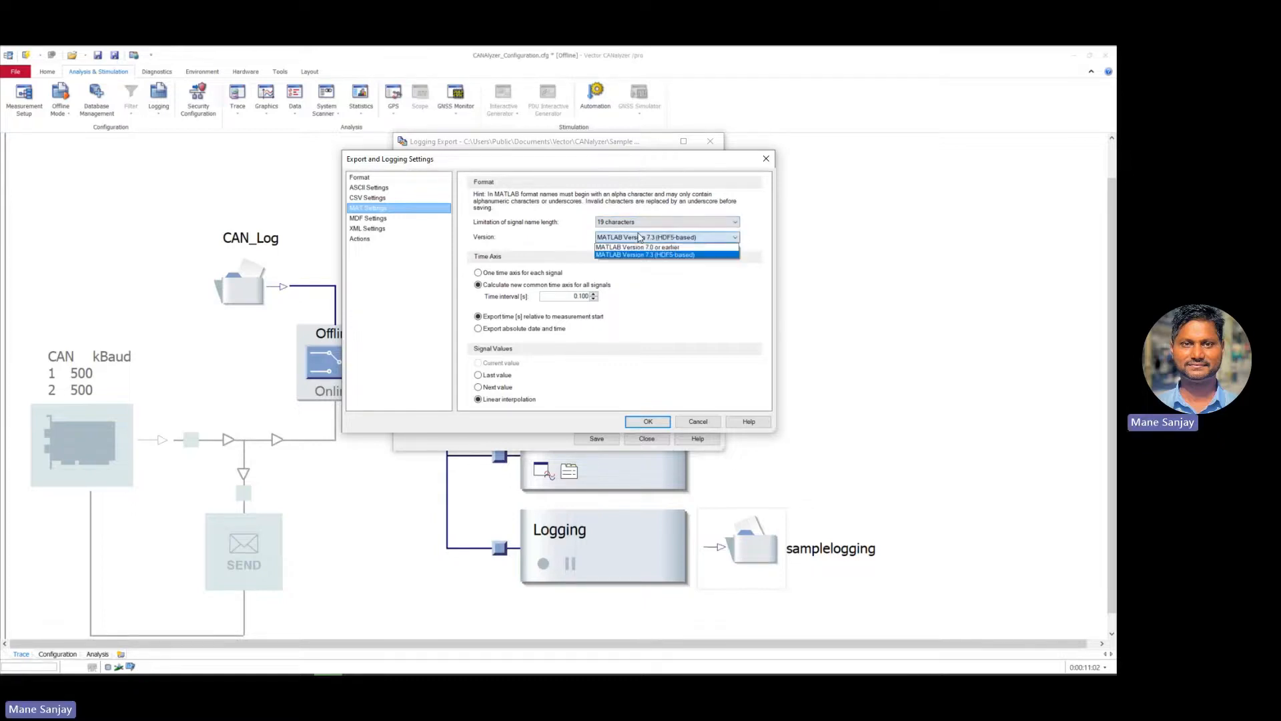
left_click(537, 246)
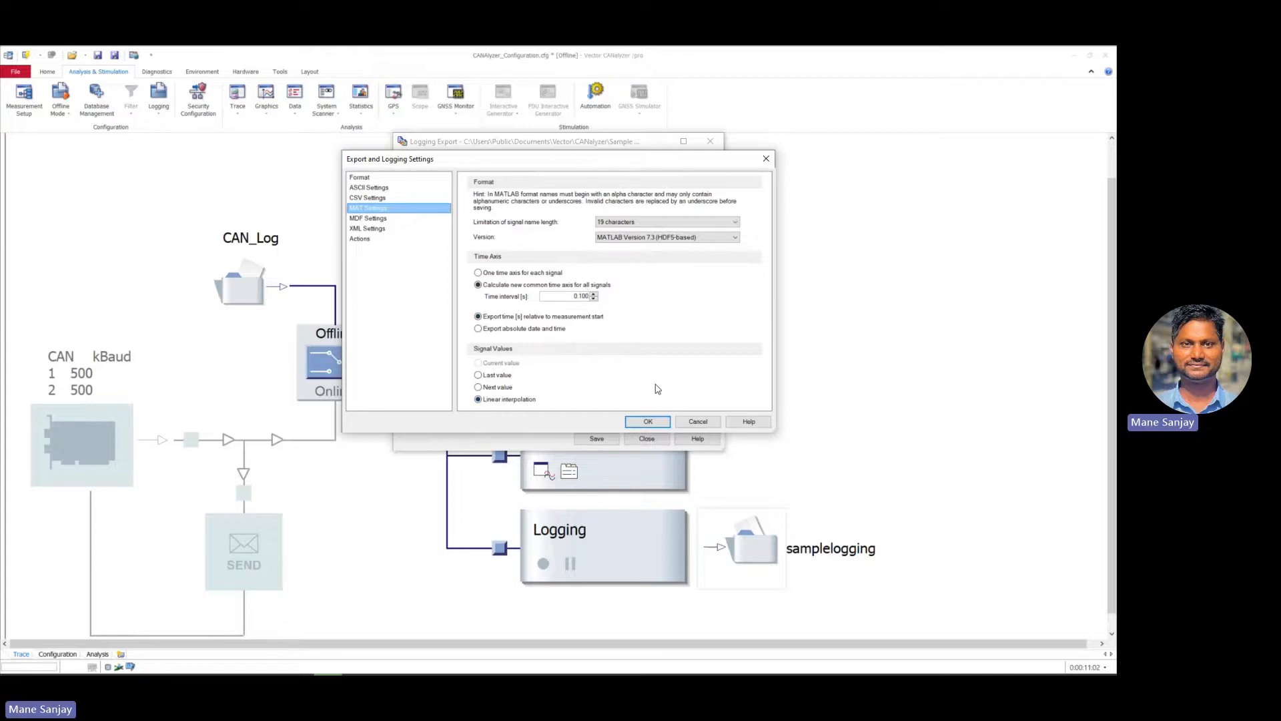
left_click(649, 421)
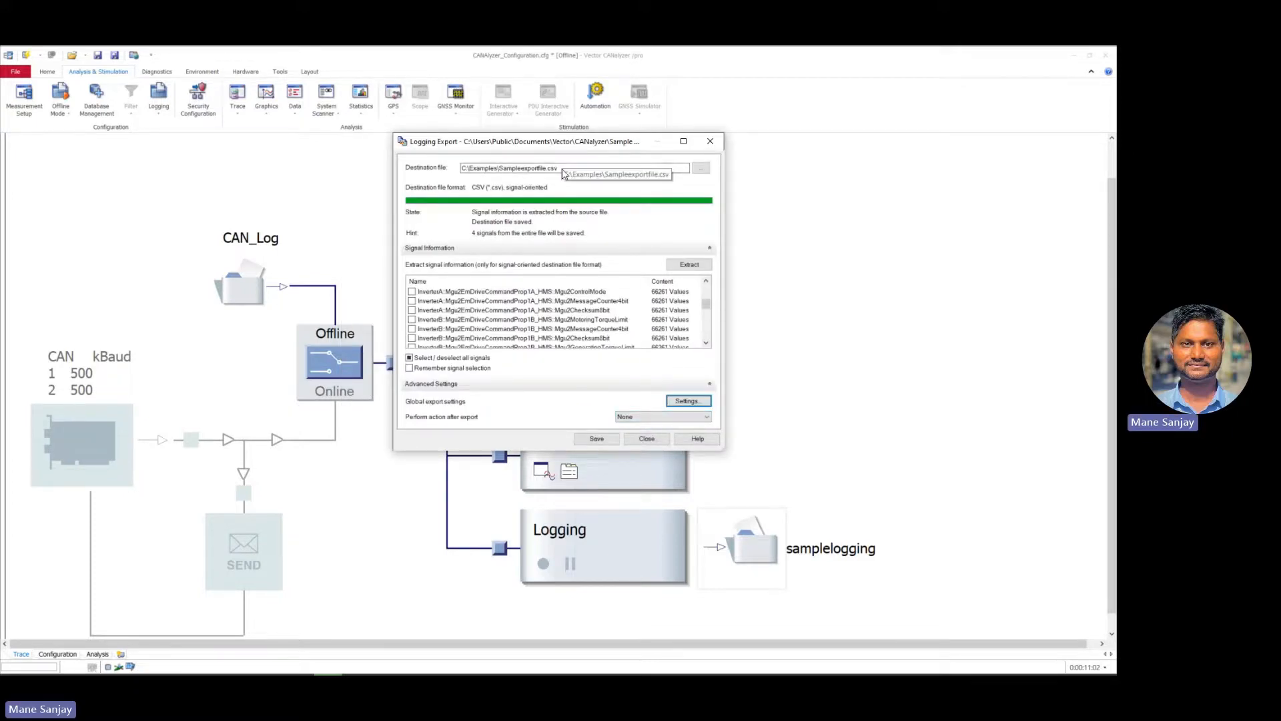
- Set the export destination to Sampleexportfile as a MATLAB signal logging file (*.mat) and export the selected signals
left_click(700, 167)
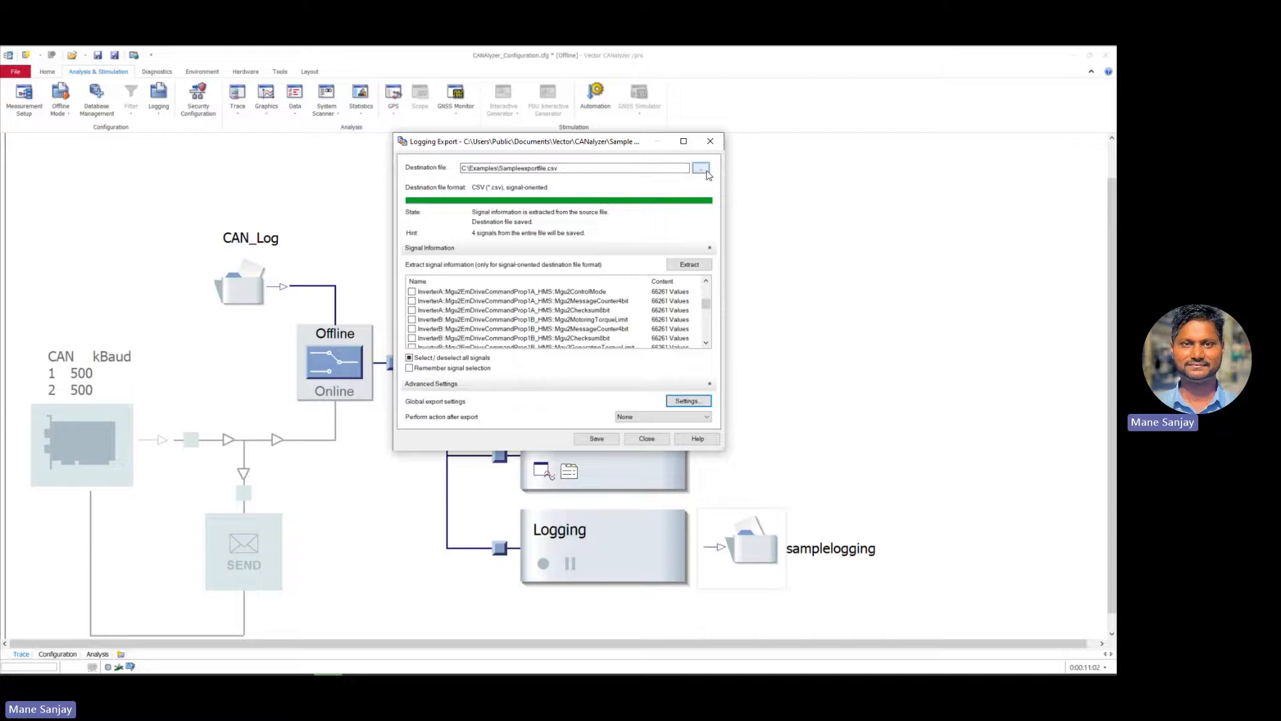
left_click(583, 369)
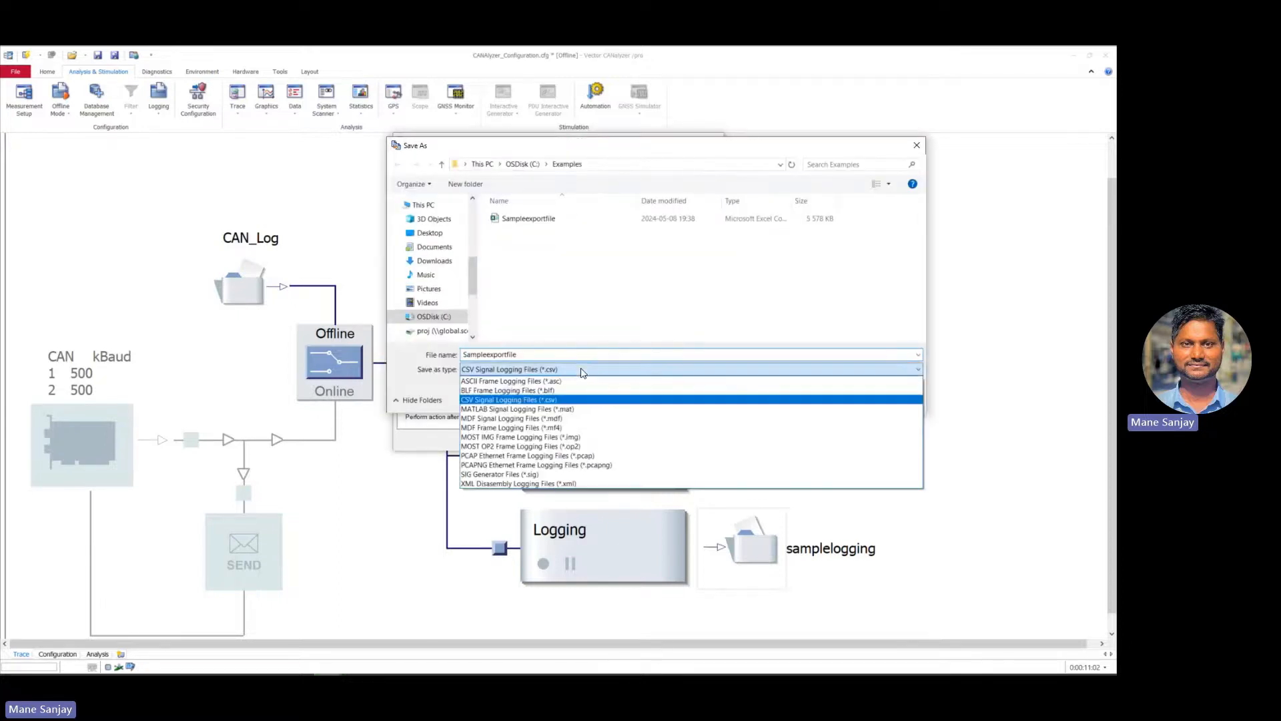
left_click(561, 409)
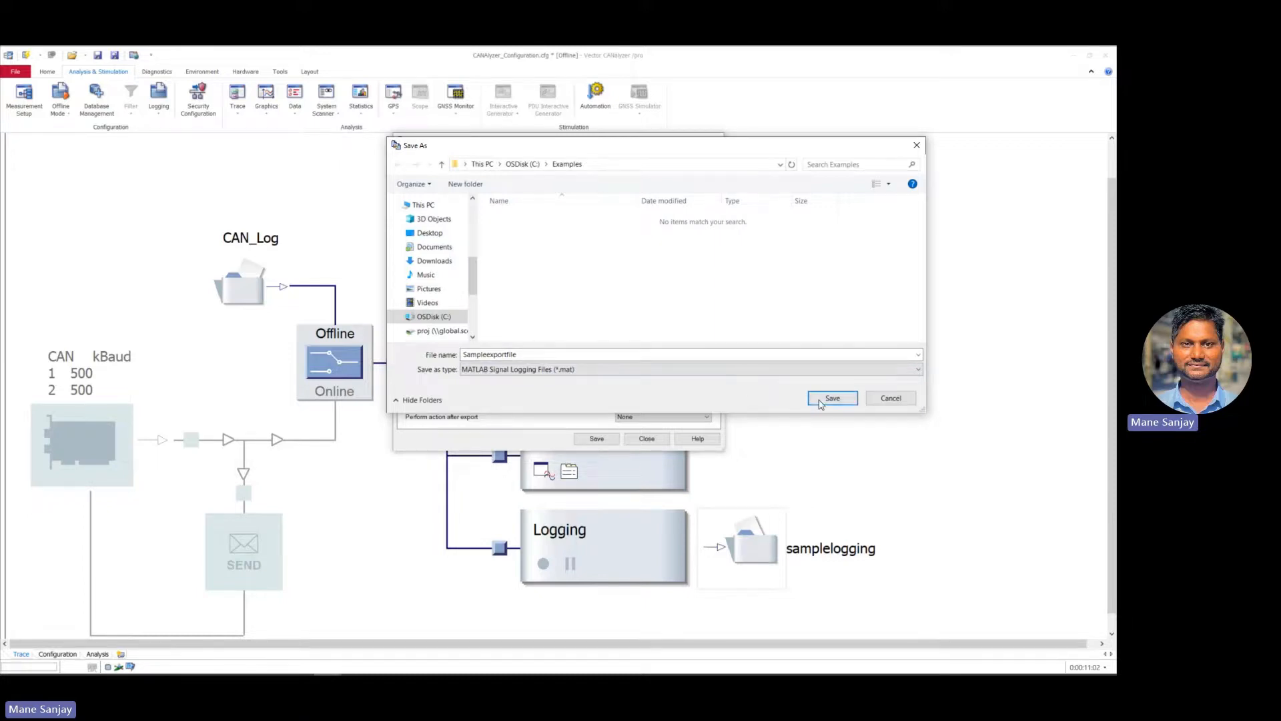
left_click(831, 398)
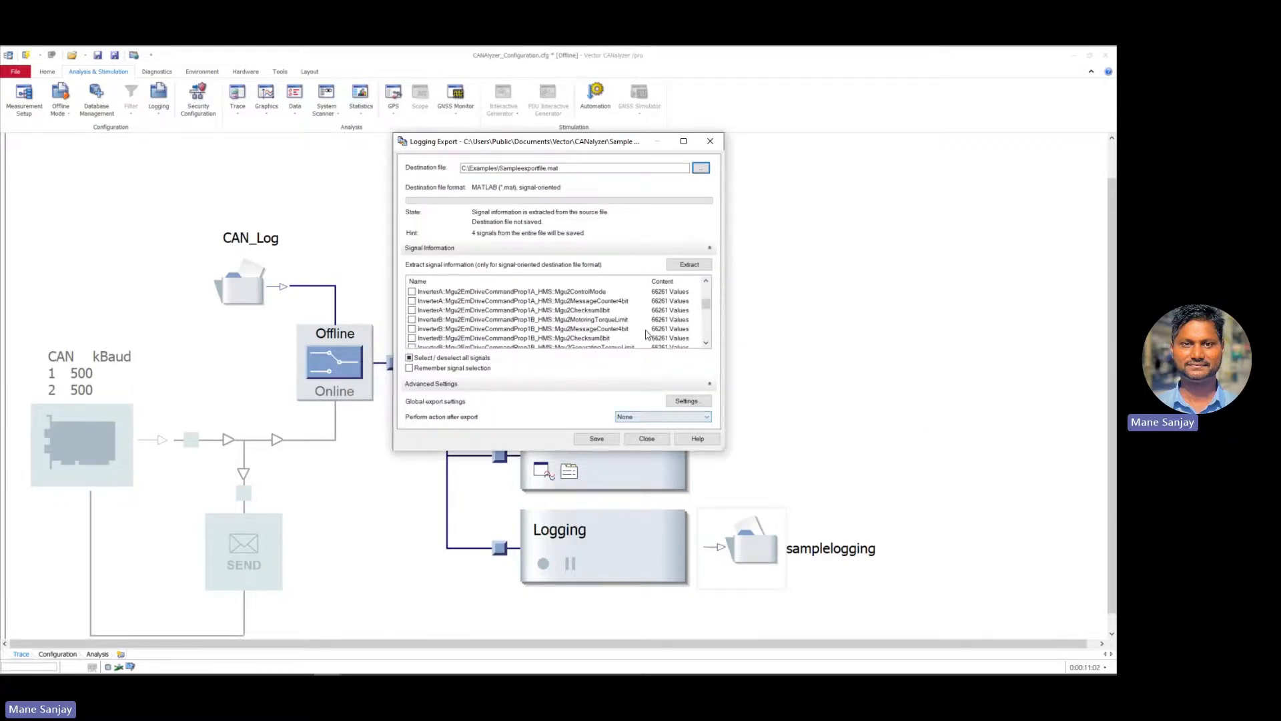
left_click_drag(707, 303, 709, 313)
left_click(596, 438)
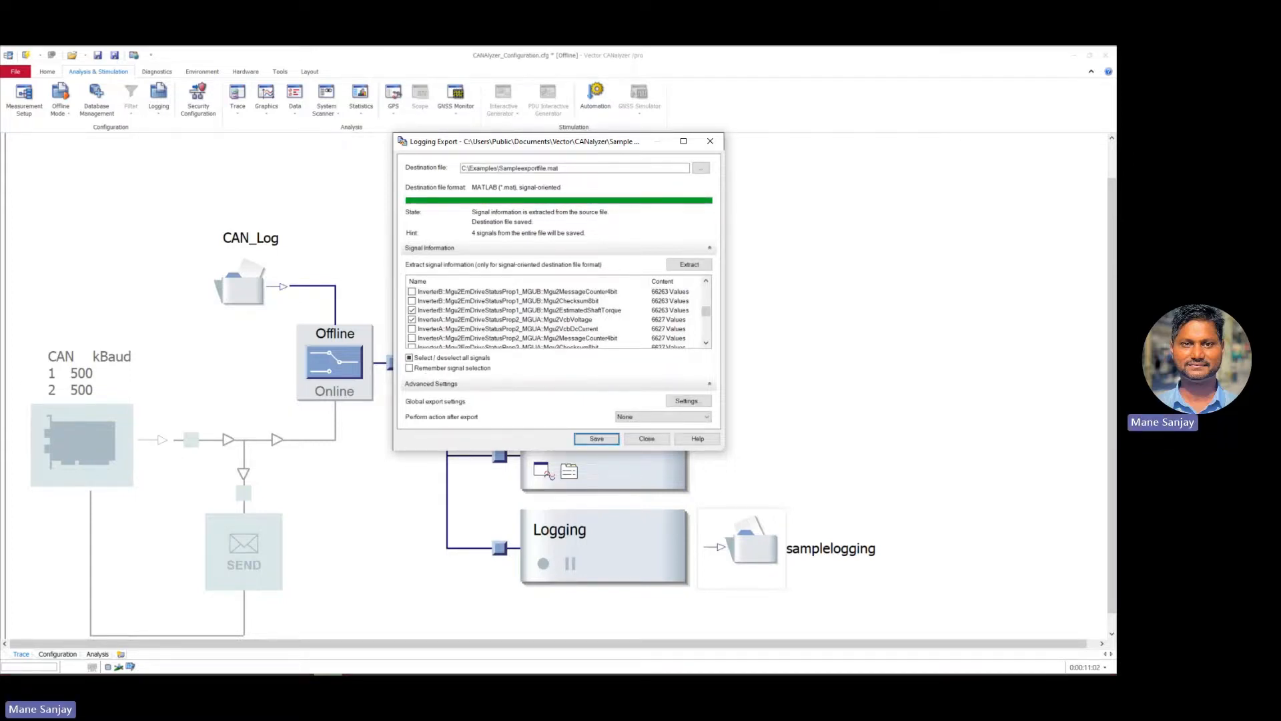
- Switch to MATLAB, maximize its window, and load Sampleexportfile.mat from the Examples folder into the workspace
left_click(300, 674)
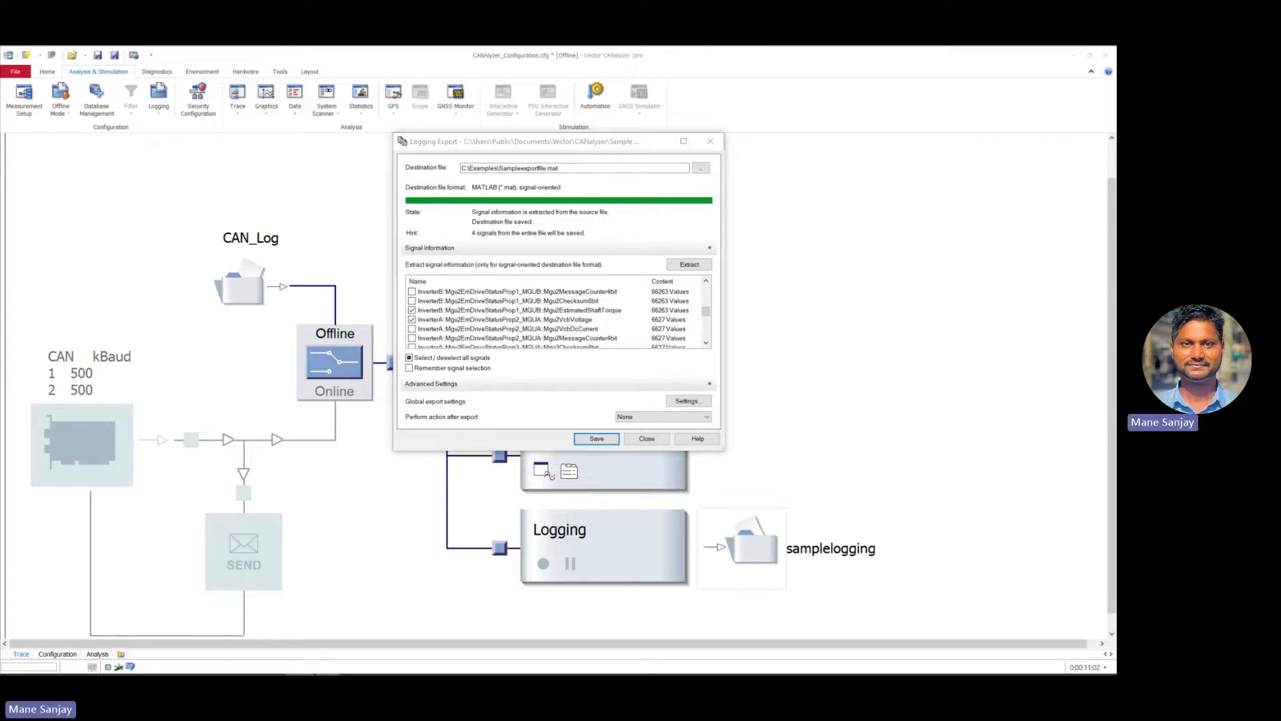
left_click_drag(0, 155, 291, 132)
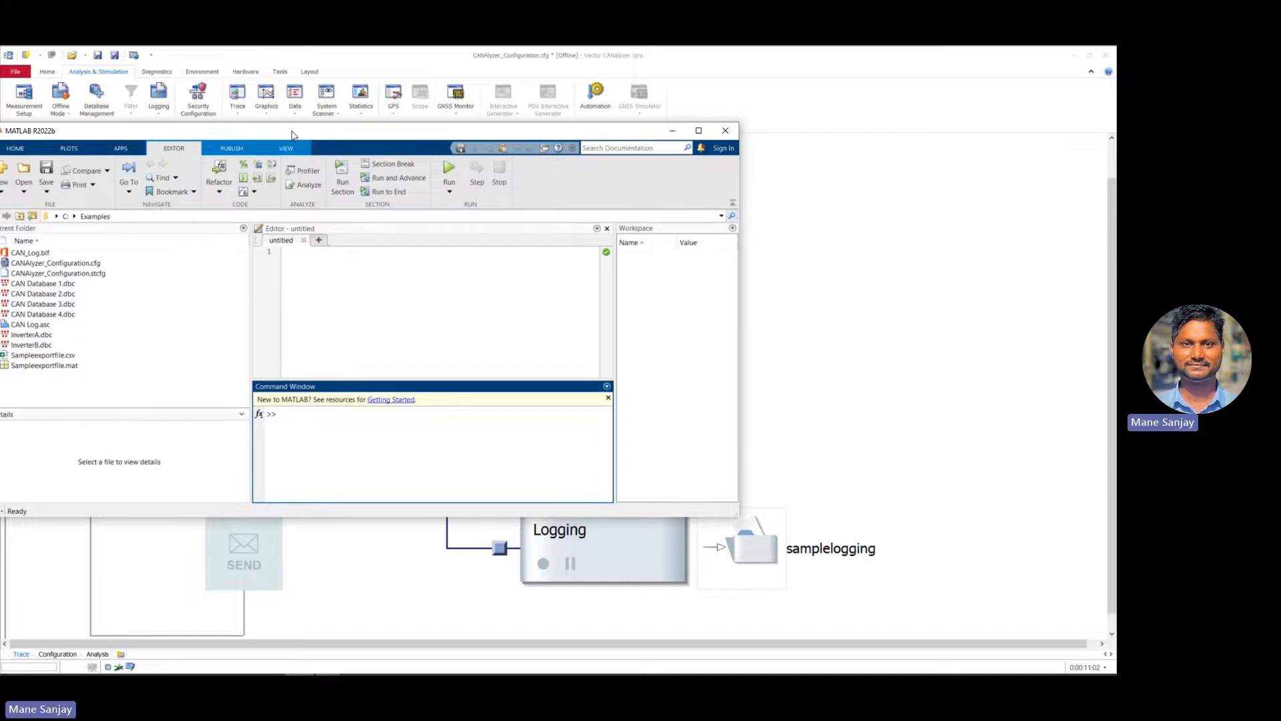
double_click(292, 131)
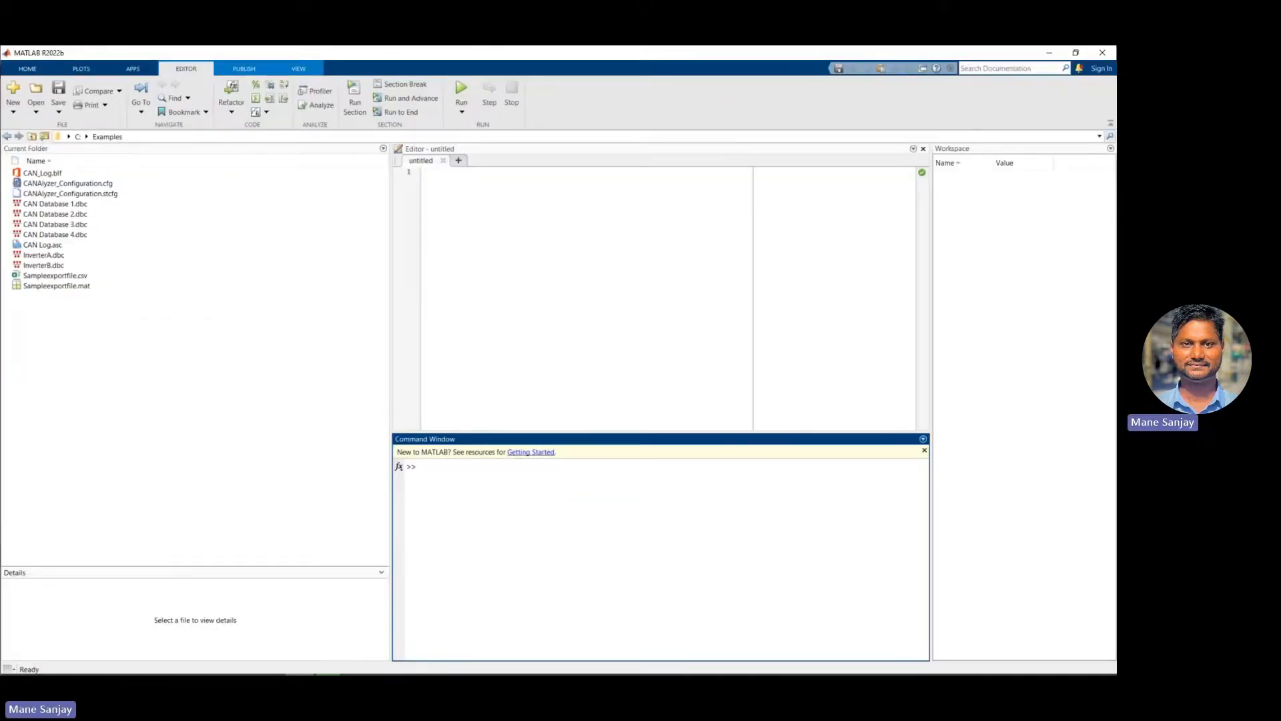
double_click(63, 286)
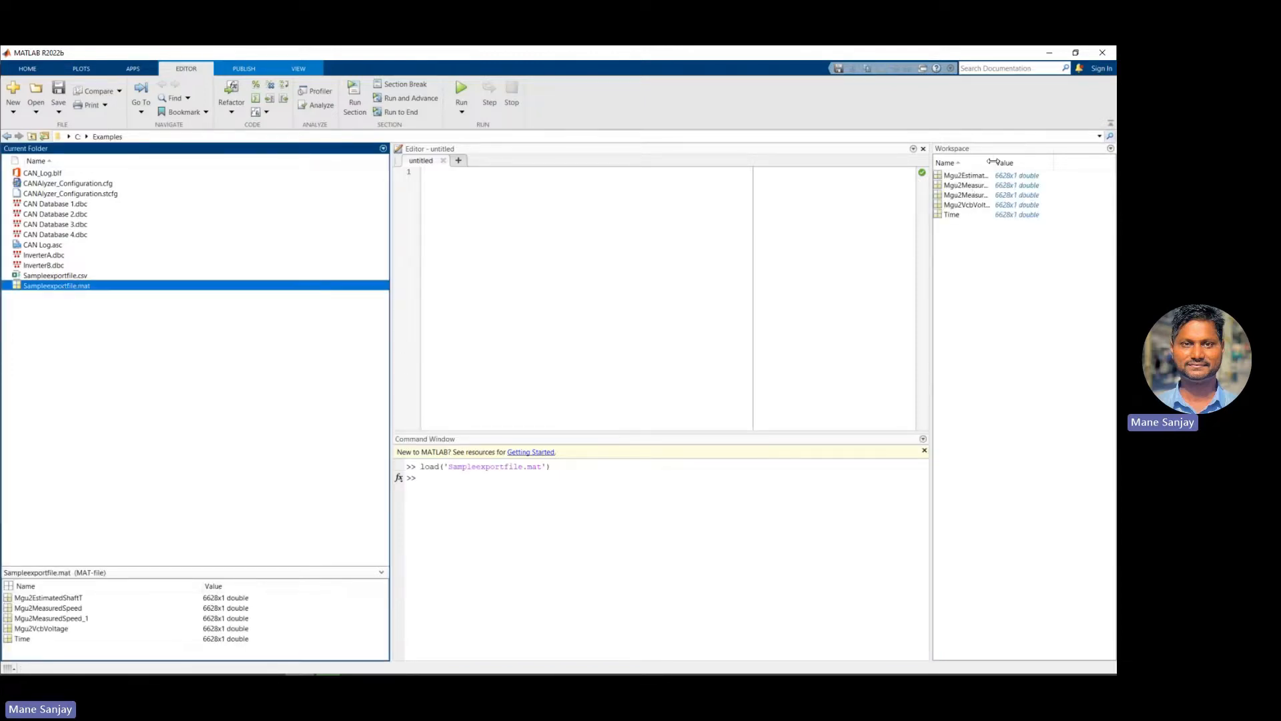
- Widen the workspace's Name column, and examine the values of the Mgu2EstimatedShaftT variable and the time steps of the Time variable
left_click_drag(993, 161, 1018, 162)
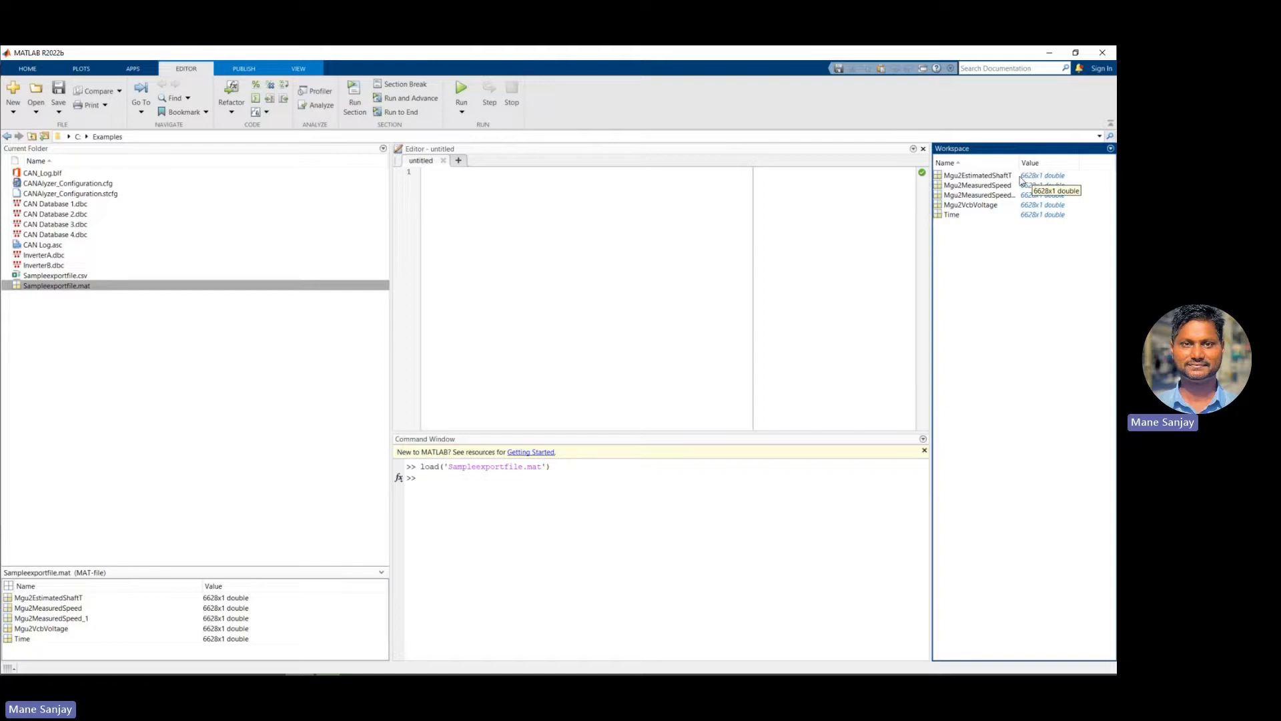
left_click(970, 176)
double_click(970, 176)
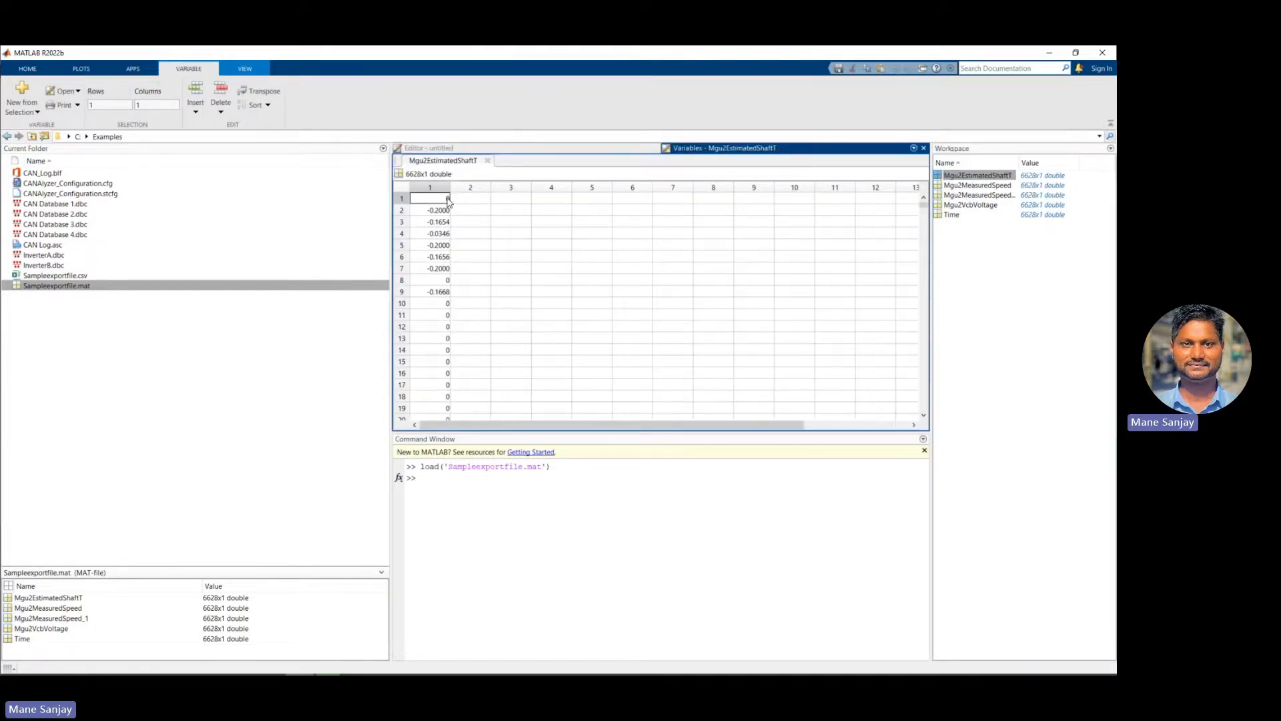
double_click(954, 215)
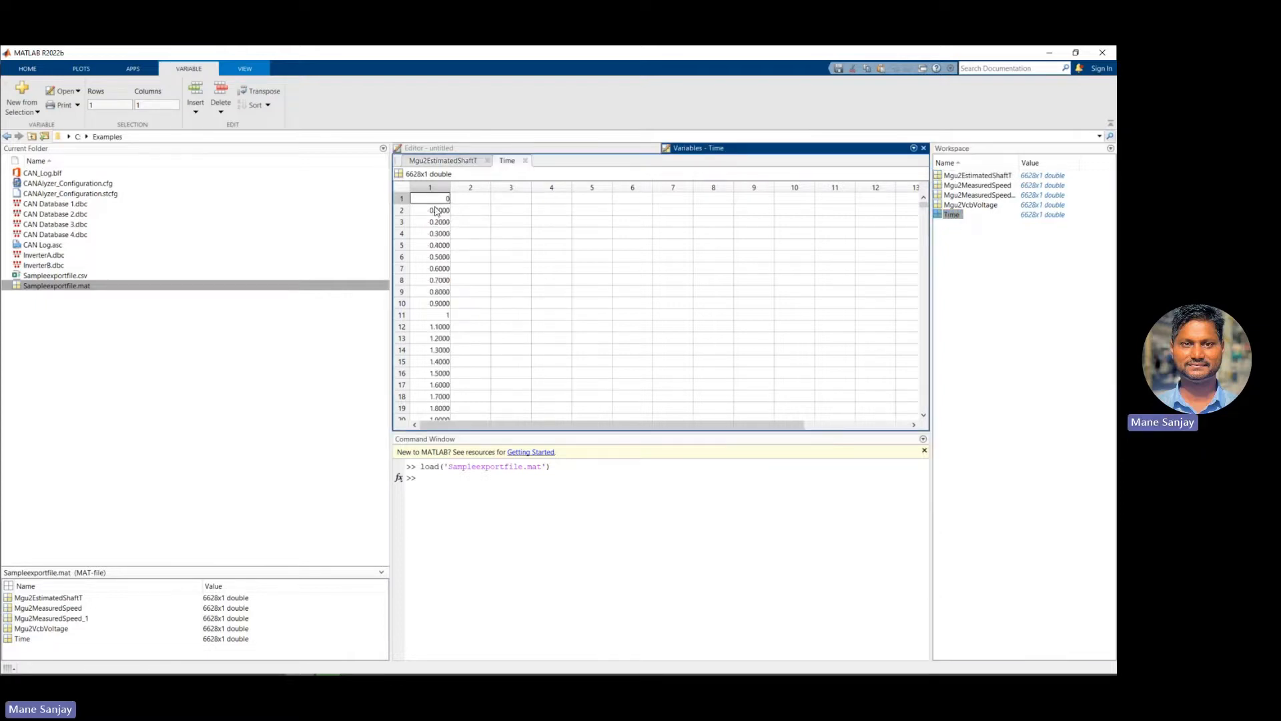
left_click(437, 211)
left_click(440, 222)
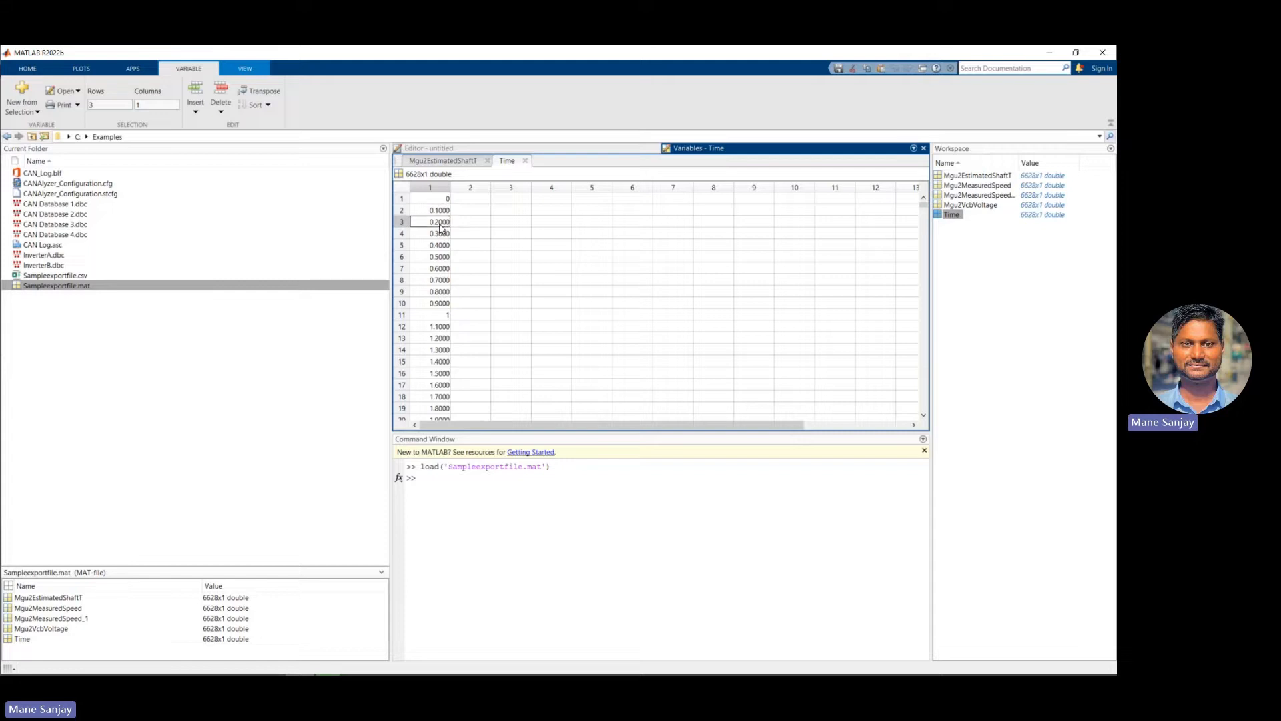
- Plot Mgu2VcbVoltage against Time with the command plot(Time,Mgu2VcbVoltage)
left_click(440, 233)
left_click(440, 223)
left_click(983, 206)
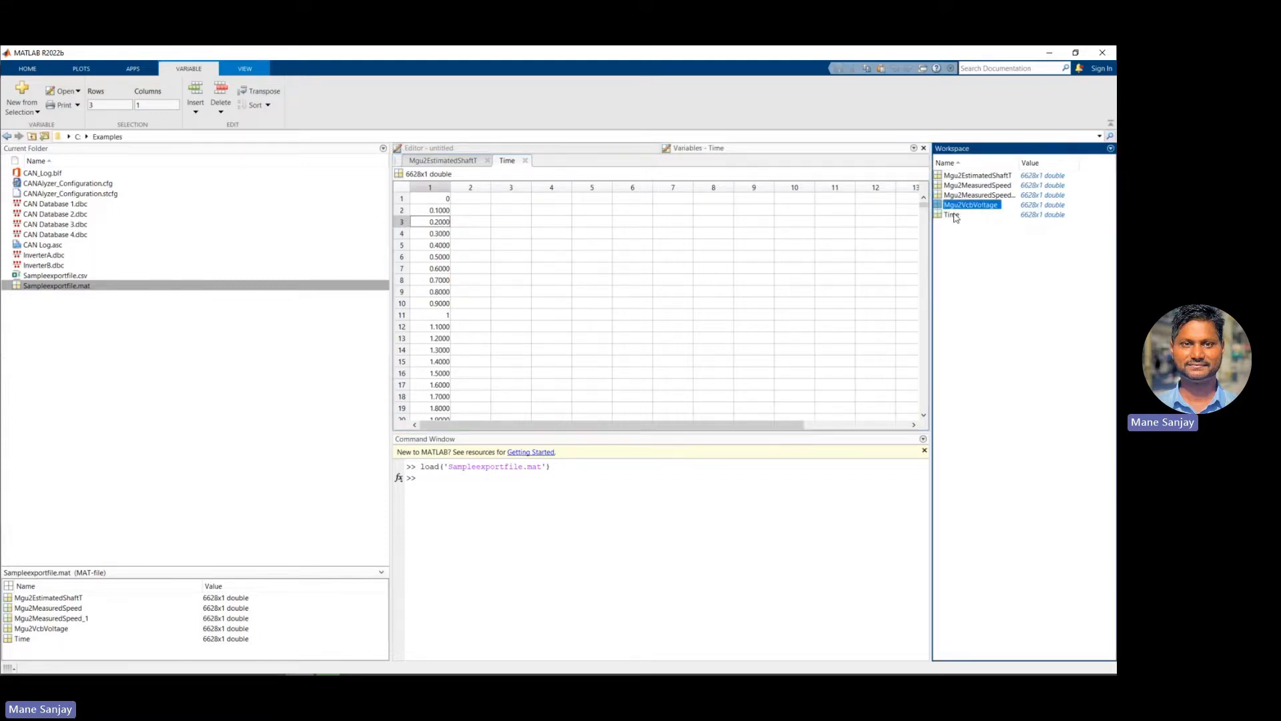
left_click(431, 479)
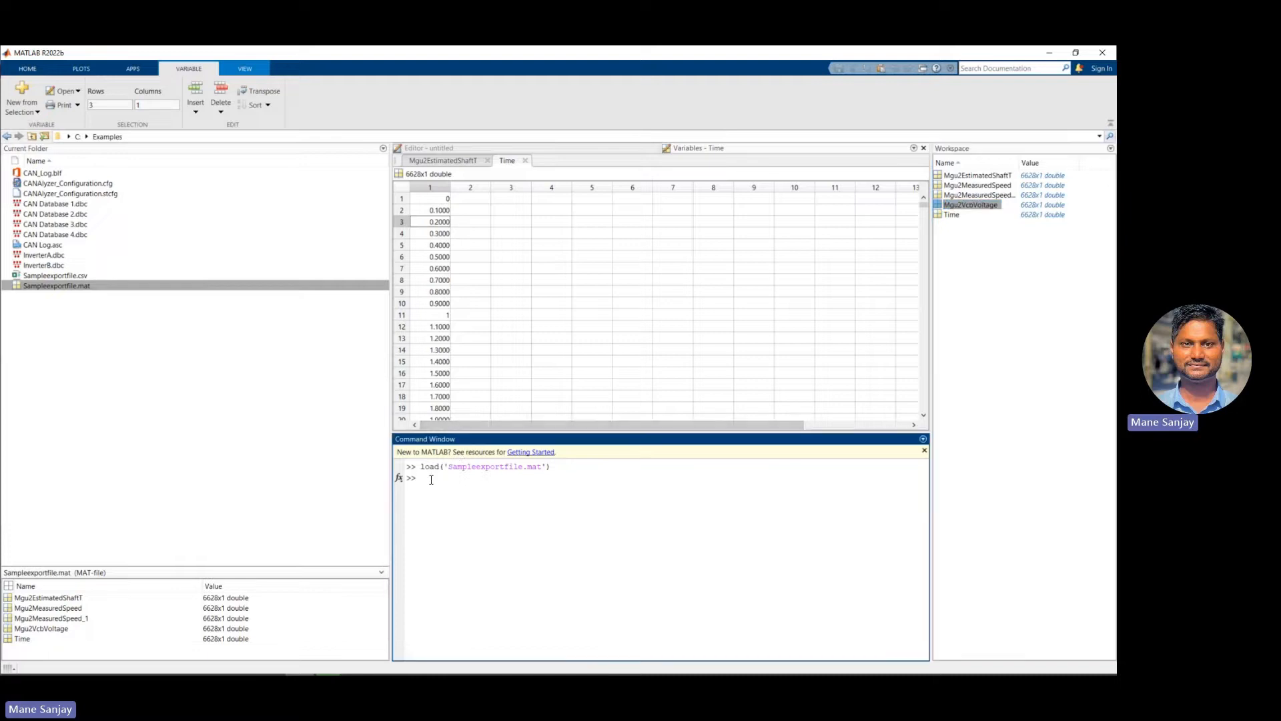
type("plot(Time")
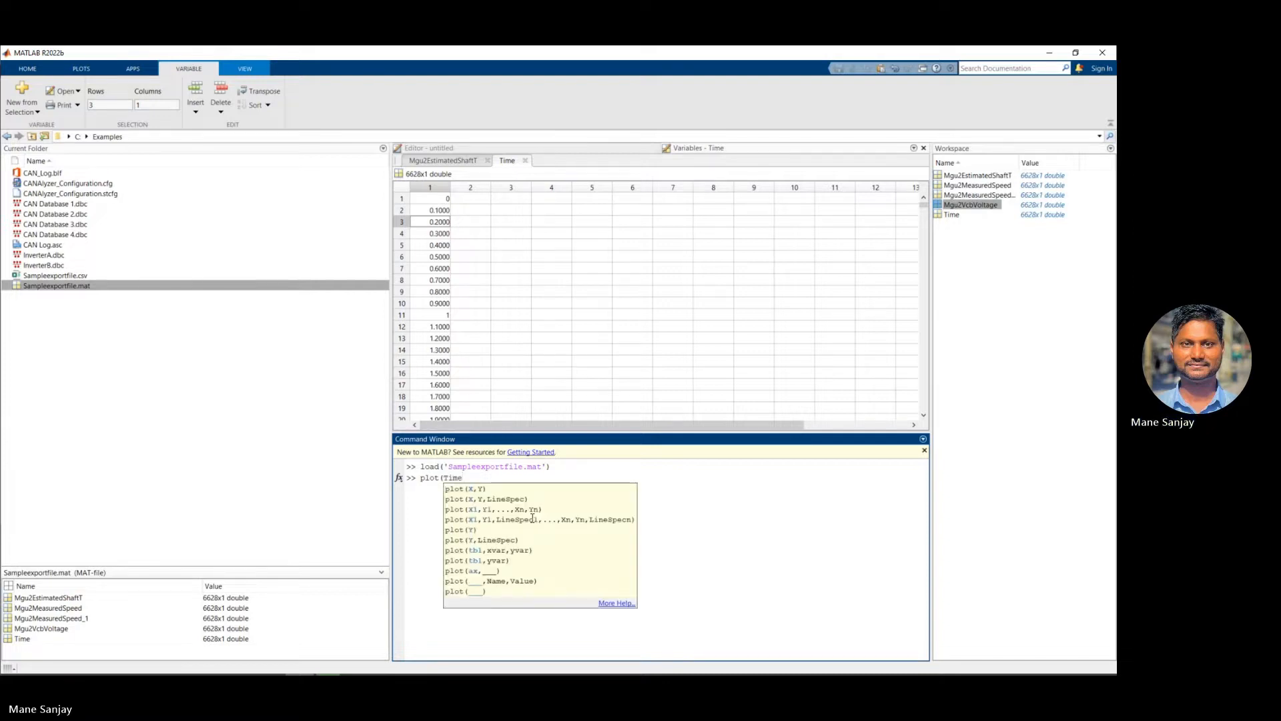
type(",")
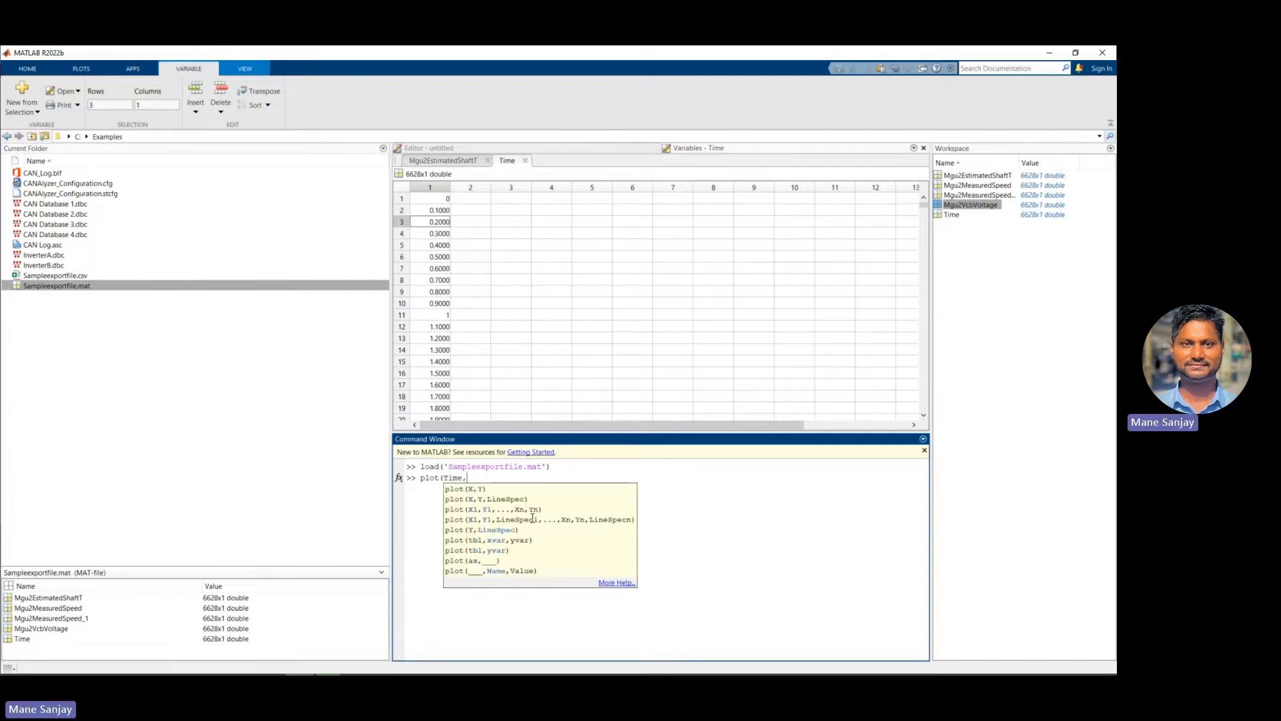
left_click(956, 207)
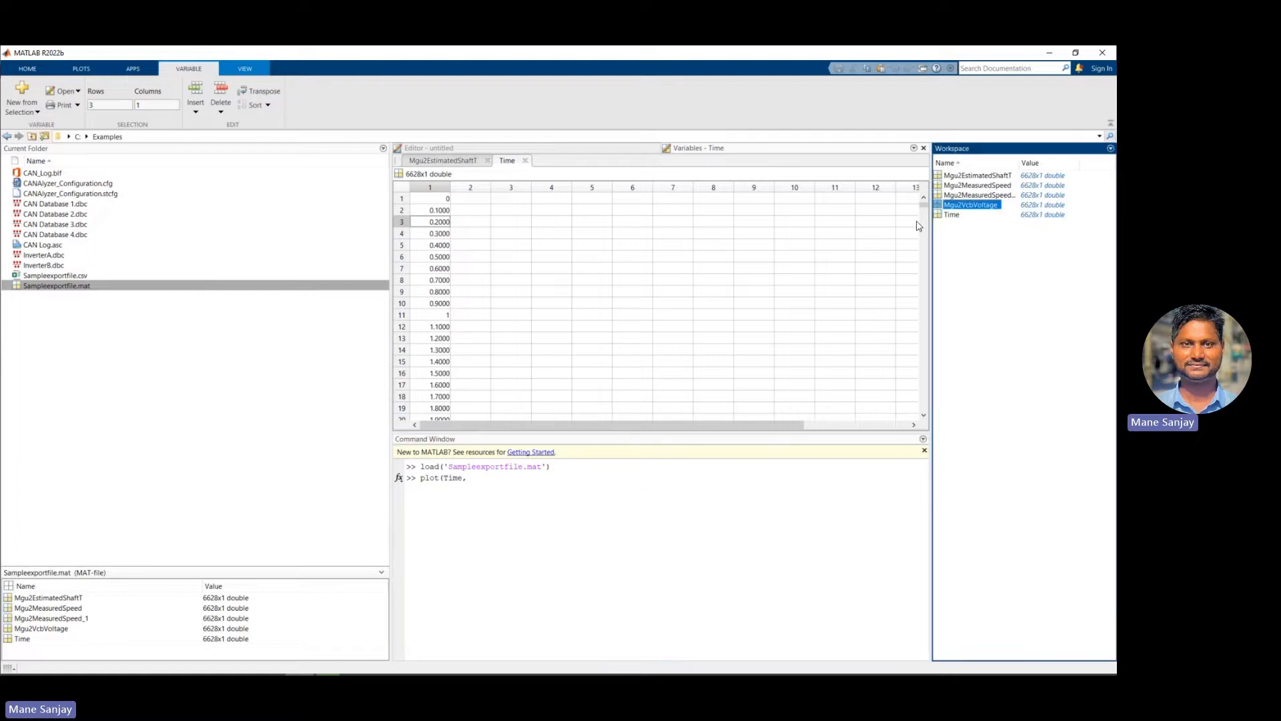
left_click_drag(918, 225, 528, 475)
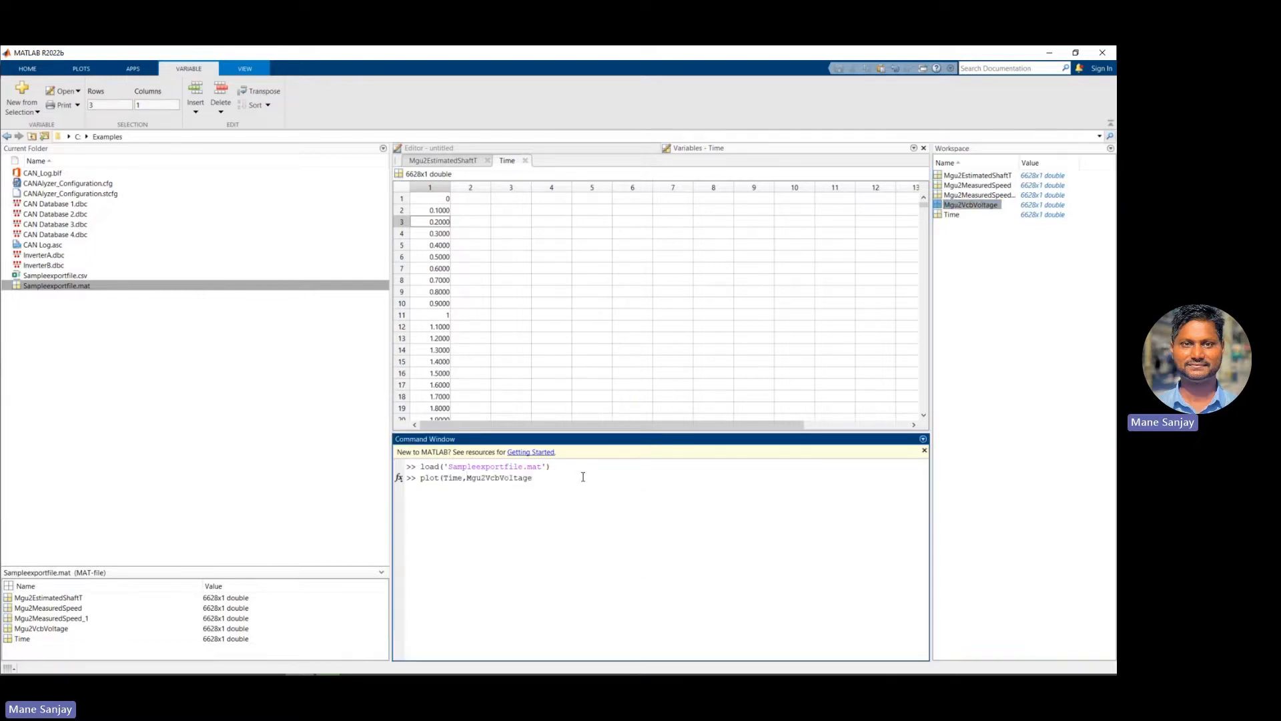
key("BackSpace")
type(")")
key("Return")
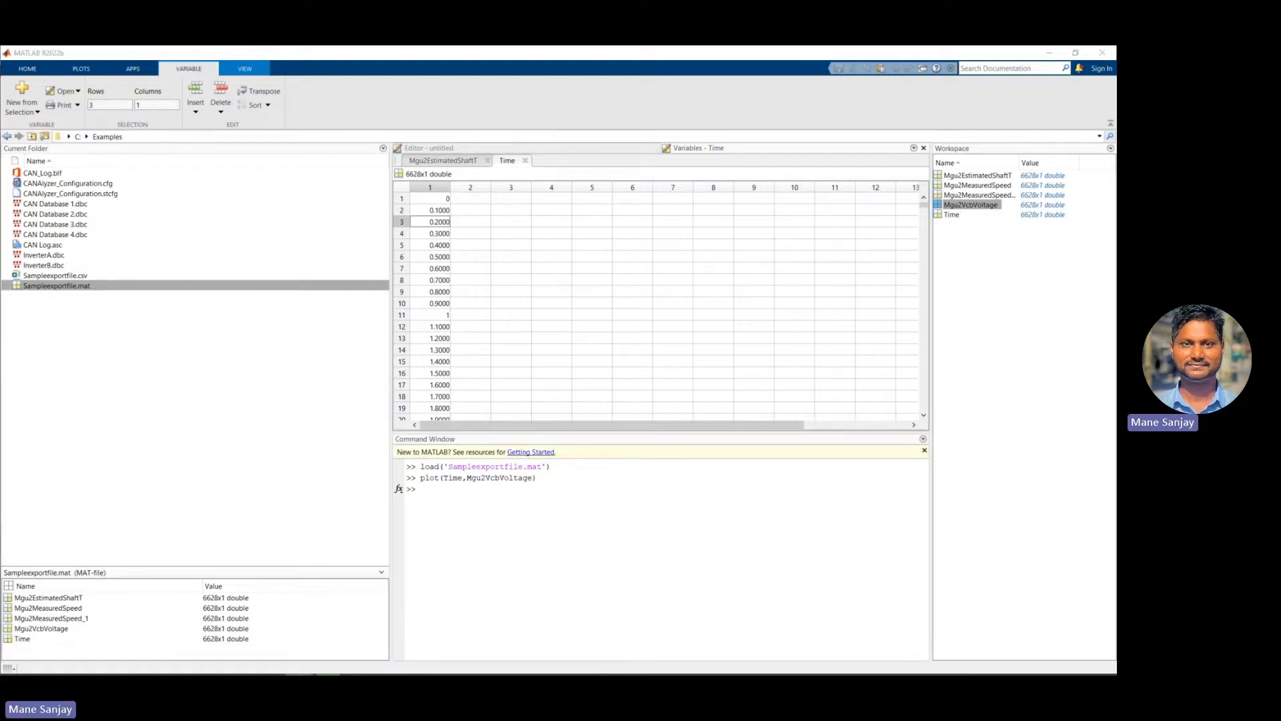
- Maximize the figure window, examine the Mgu2VcbVoltage curve over time, and close the figure
left_click_drag(0, 280, 437, 246)
double_click(440, 247)
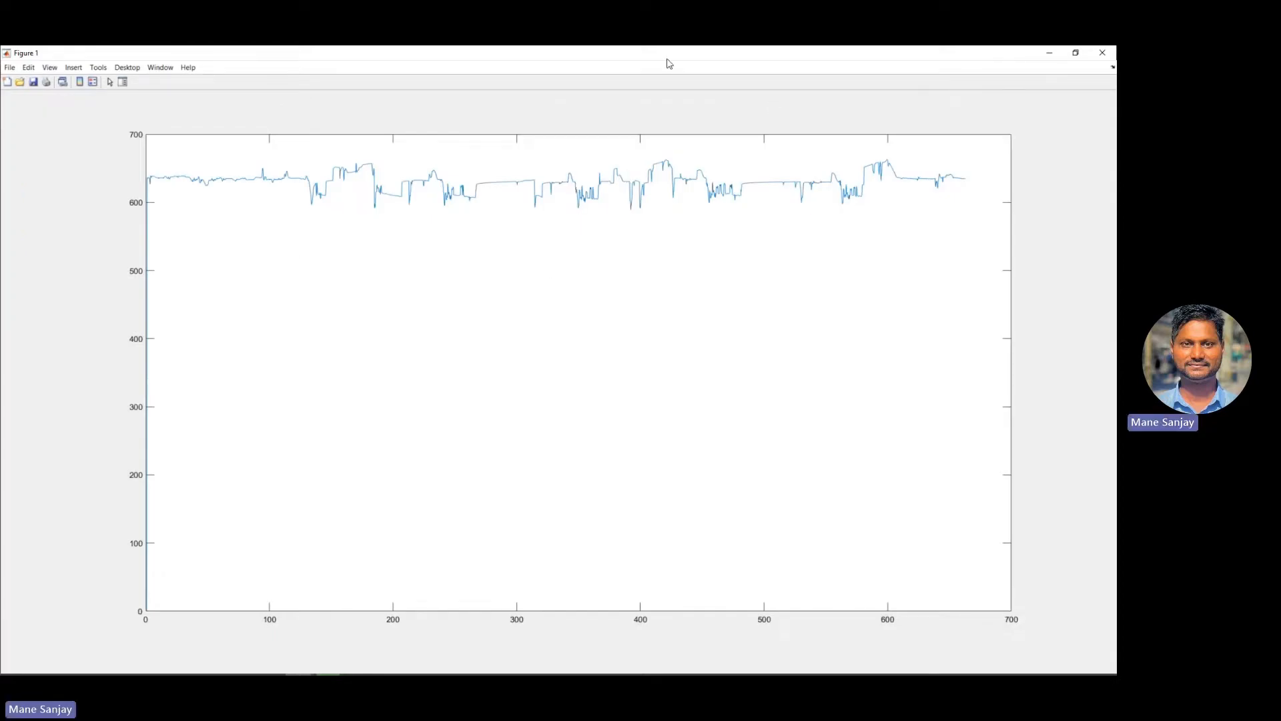
left_click_drag(689, 61, 787, 257)
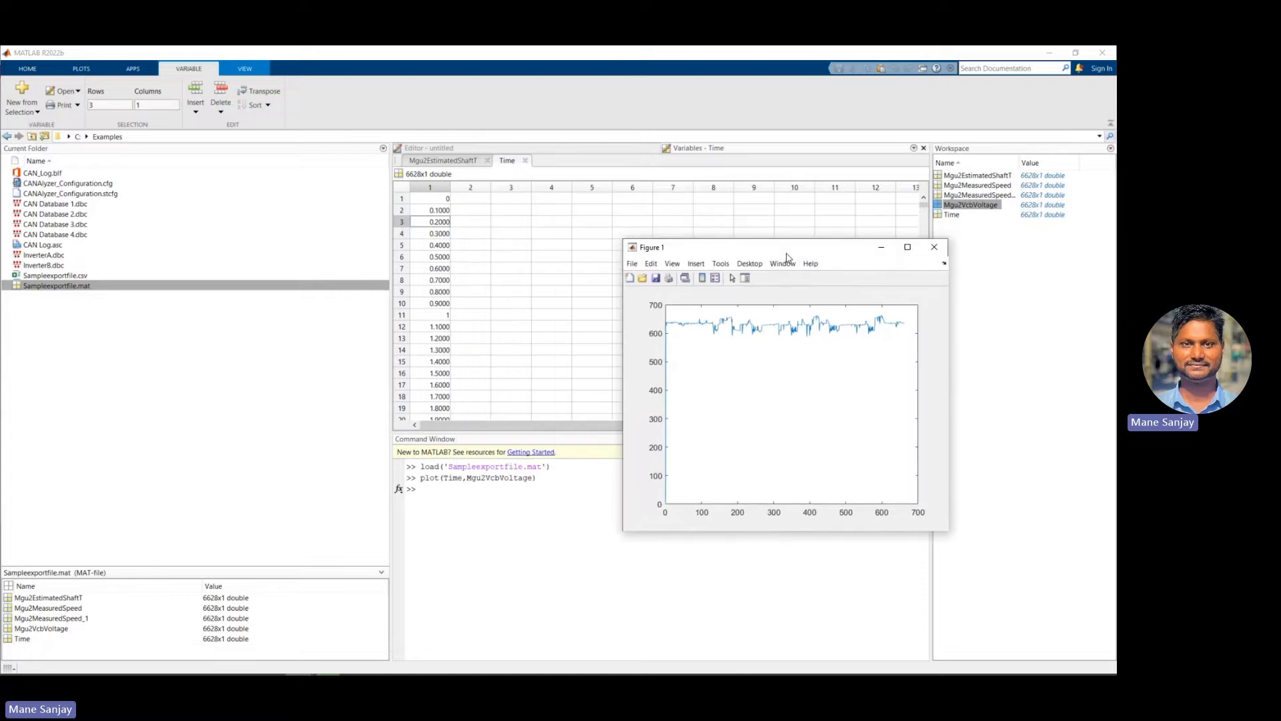
left_click(908, 247)
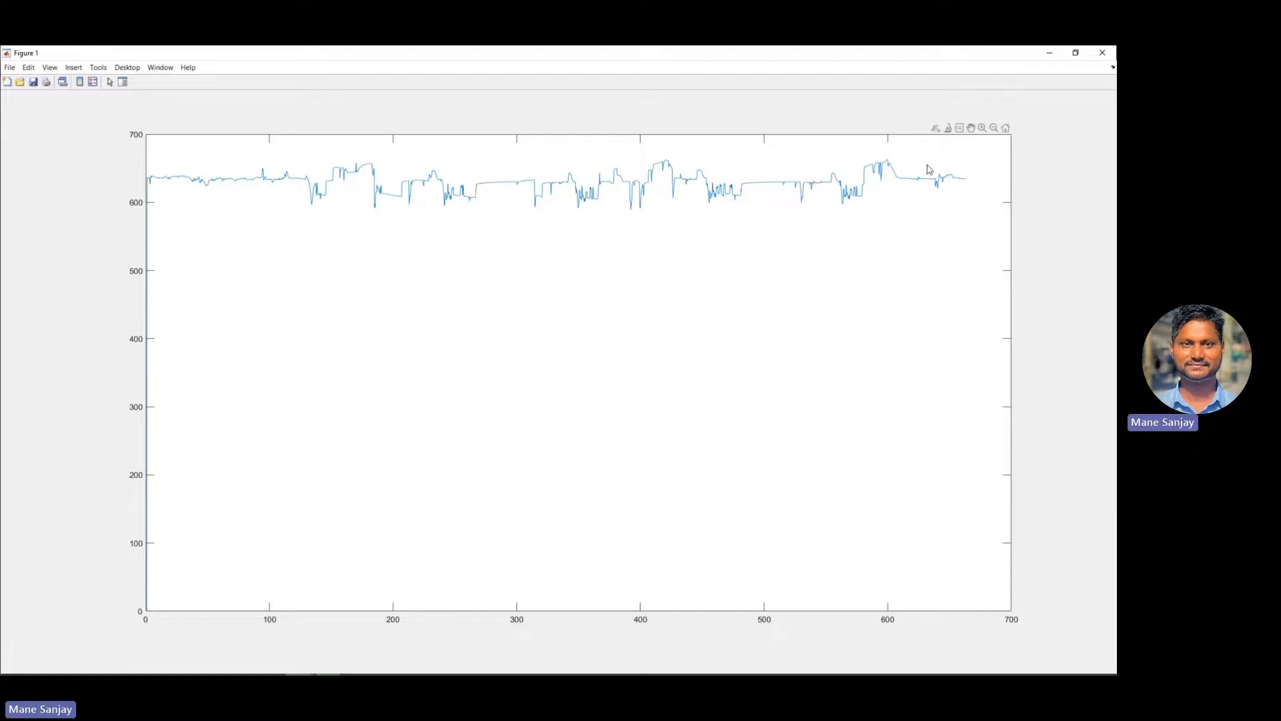
mouse_move(950, 177)
left_click(1102, 54)
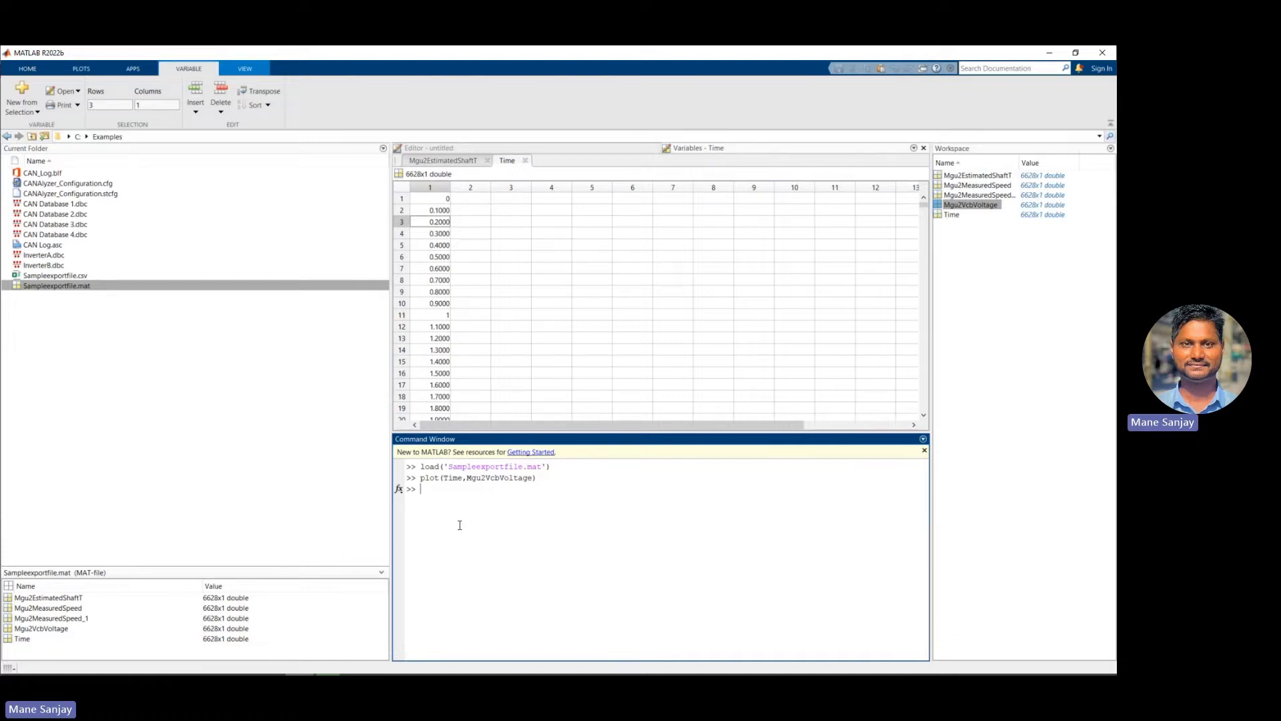
- Switch to CANalyzer, open the Graphics window from the measurement setup, and extend its upper edge to fill the work area
key("alt+Tab")
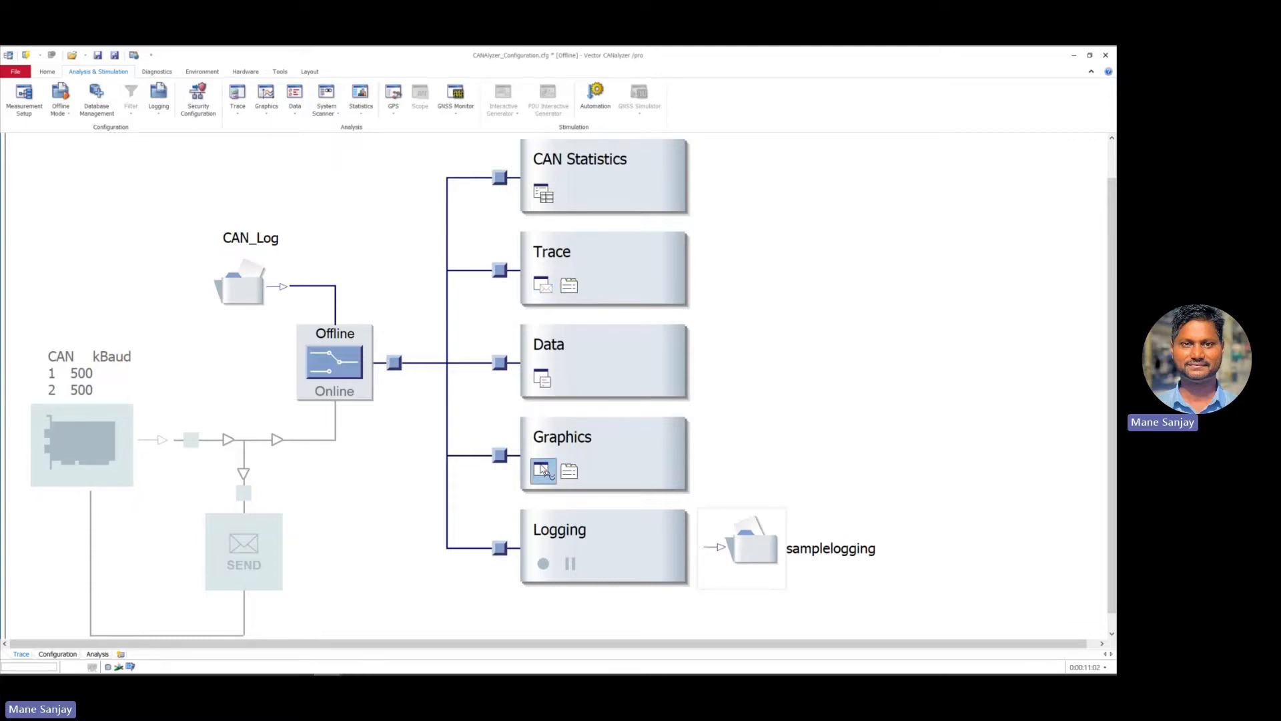
left_click(543, 469)
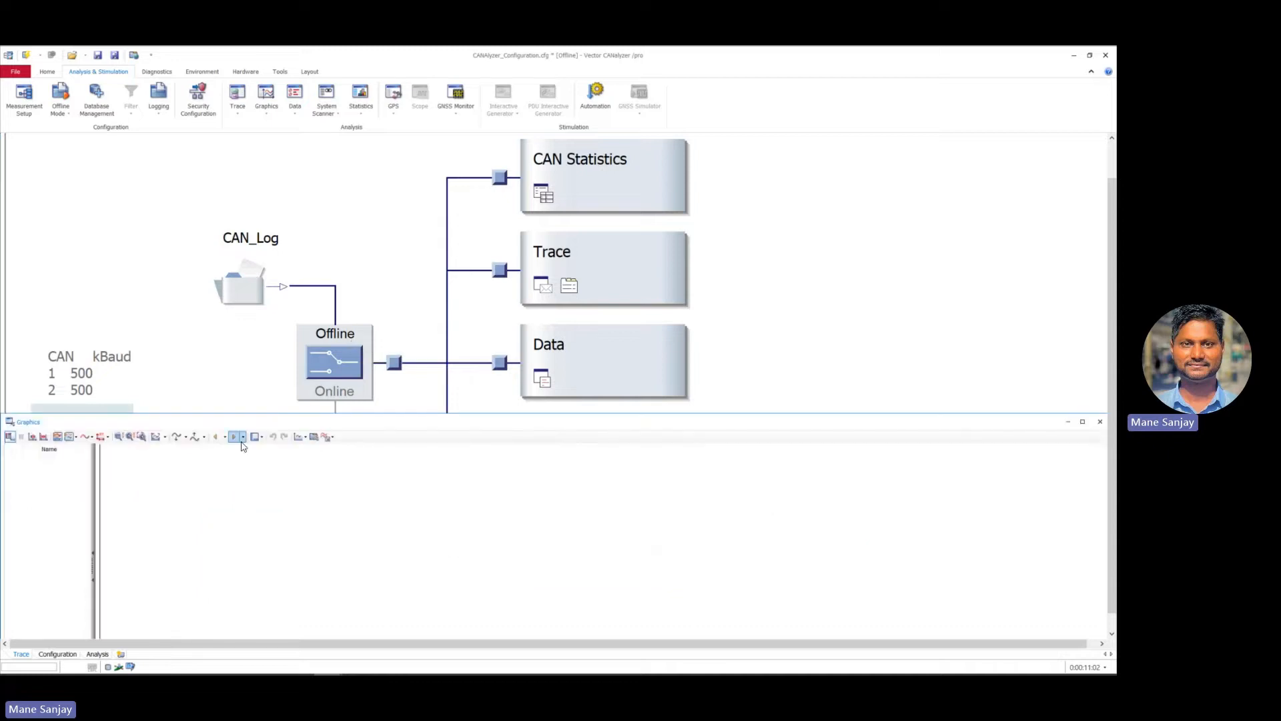
left_click_drag(249, 413, 329, 134)
right_click(41, 247)
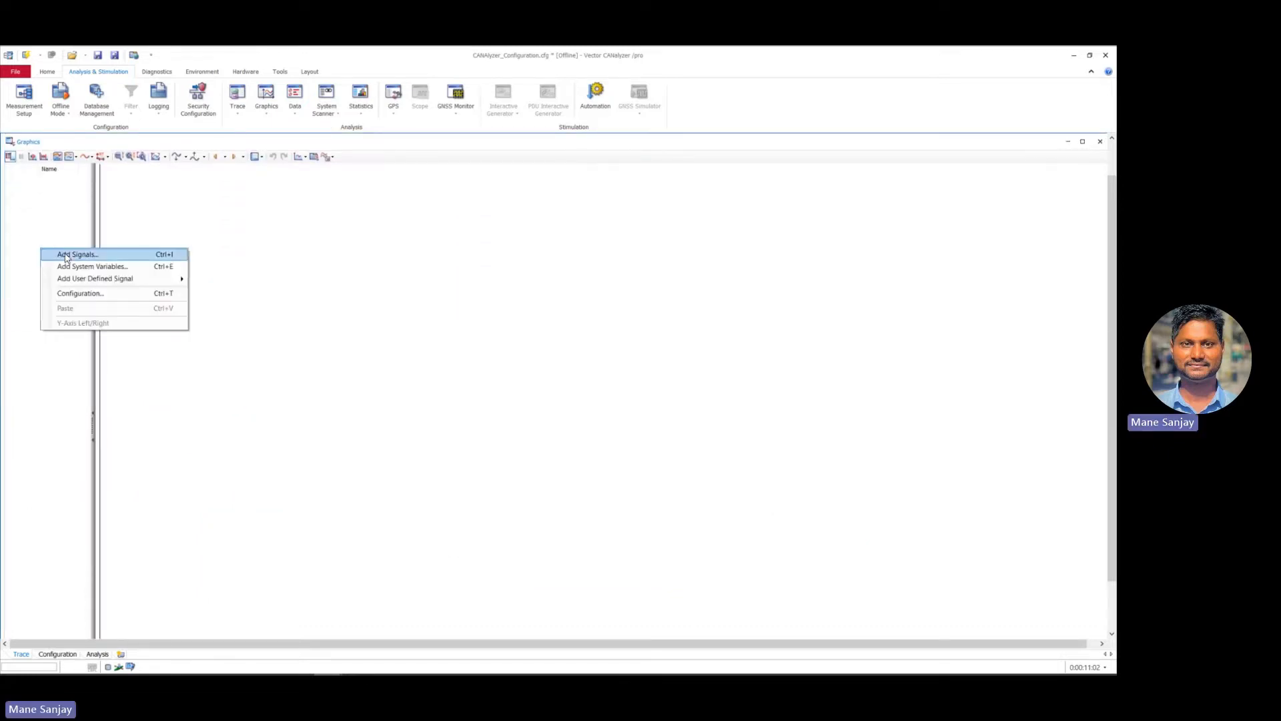
left_click(67, 259)
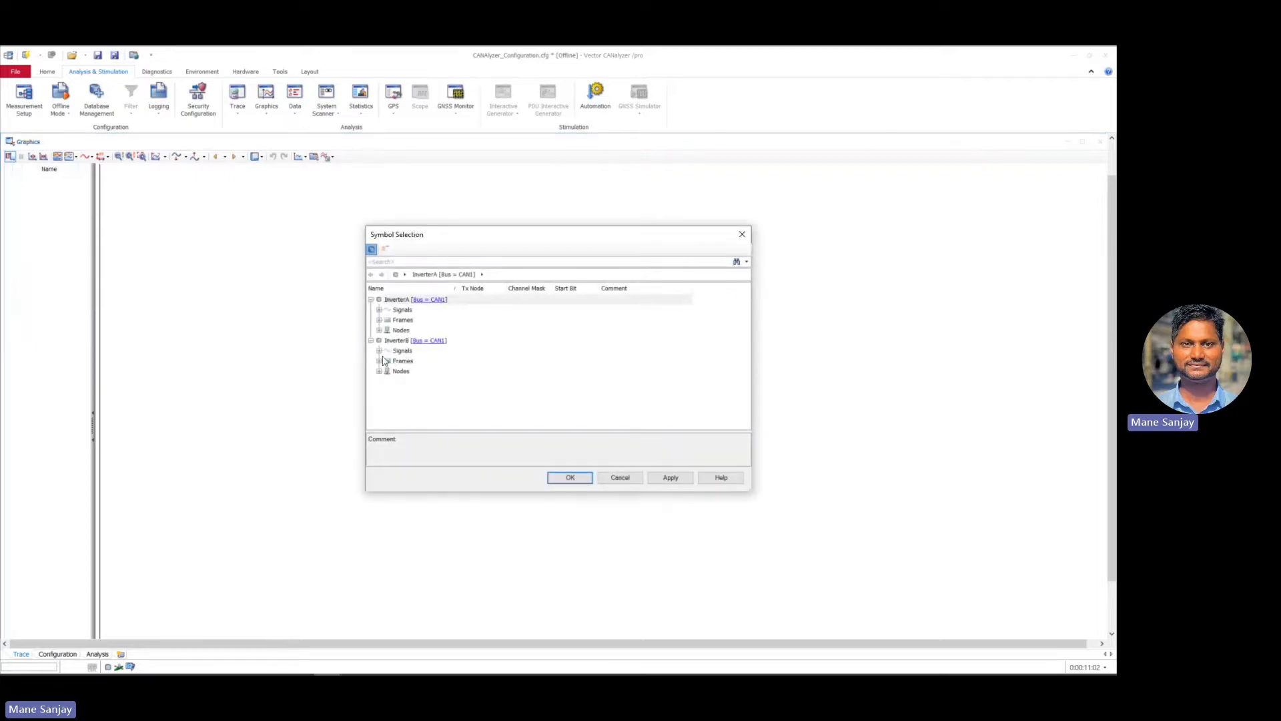
left_click(379, 352)
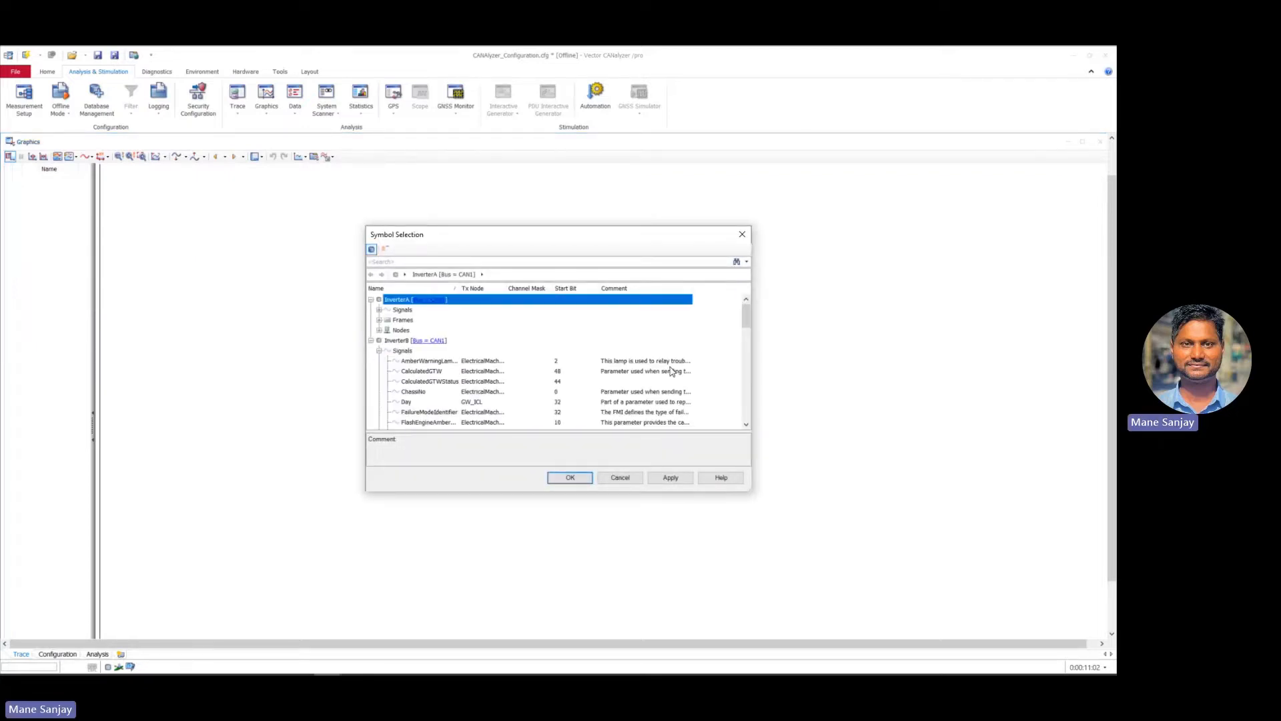
left_click_drag(748, 335, 749, 352)
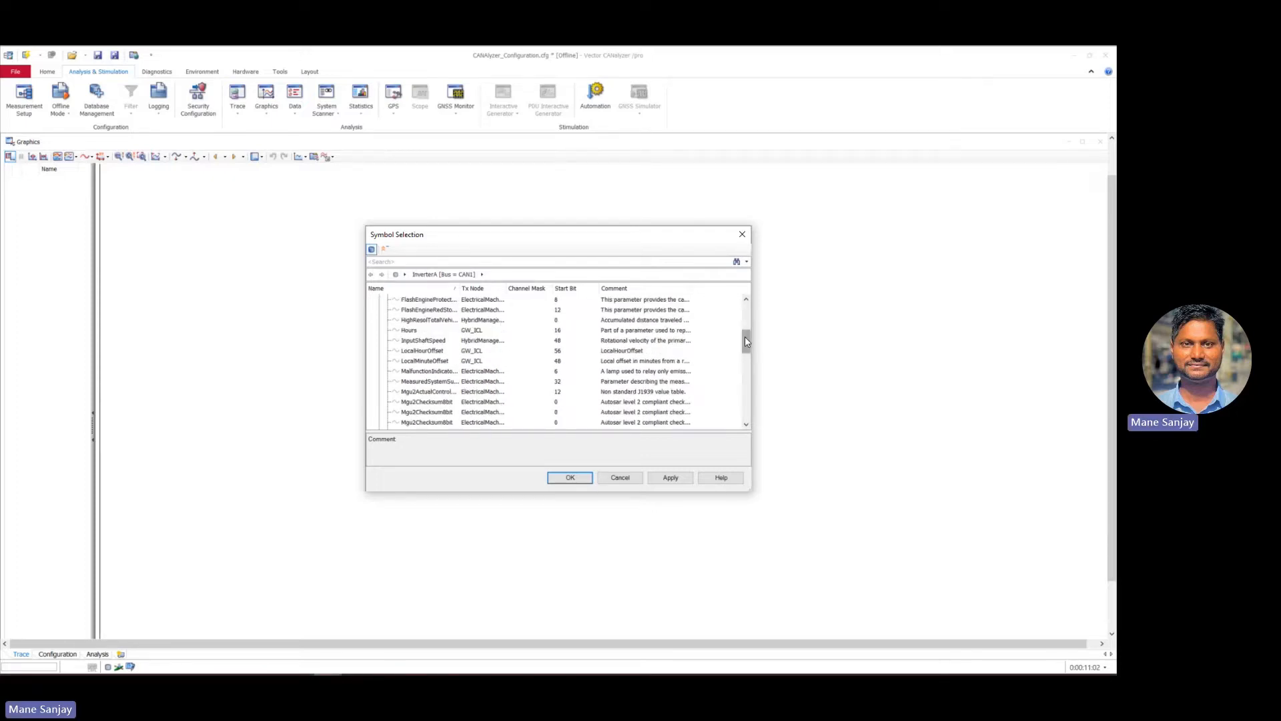
left_click_drag(746, 341, 746, 351)
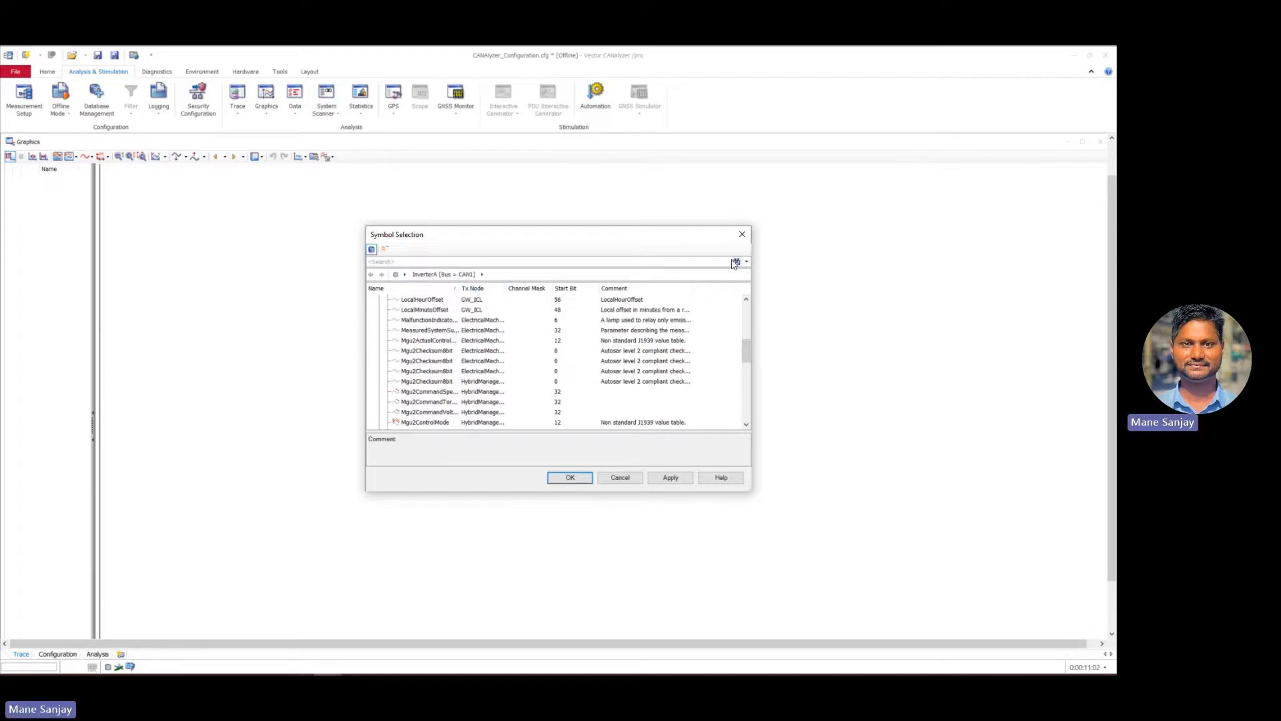
left_click(742, 235)
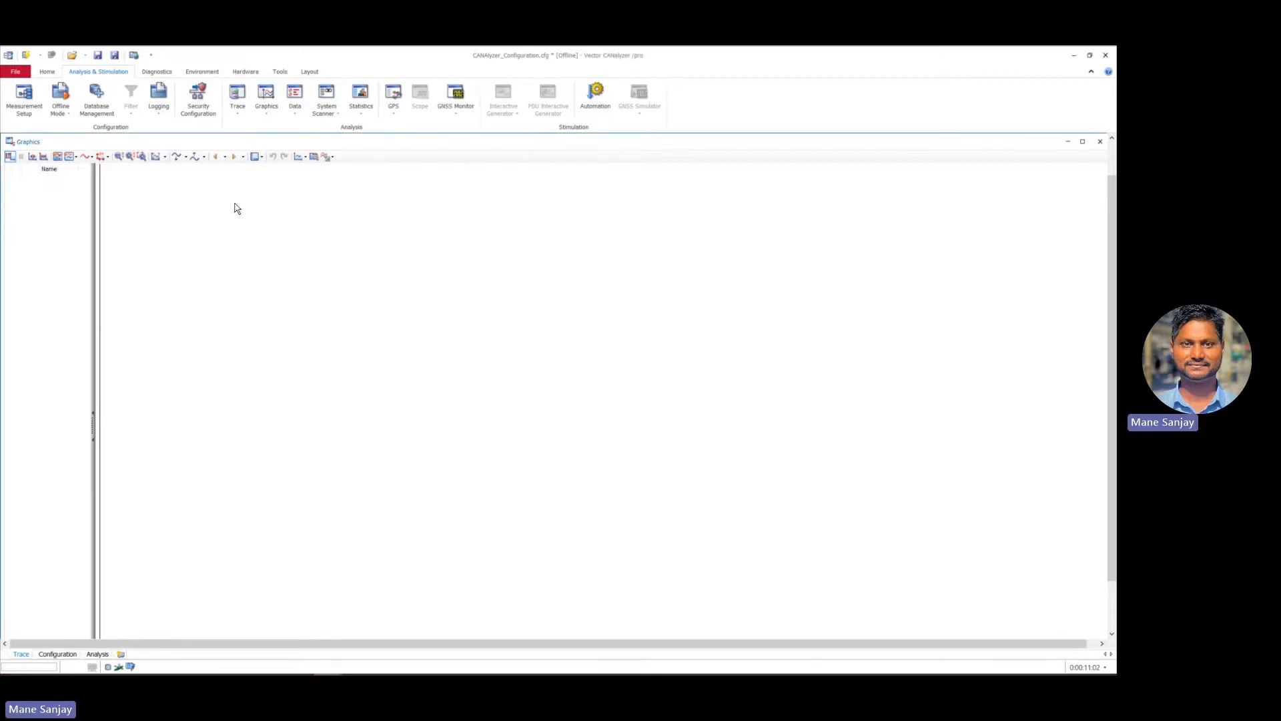
- Open the Trace window from the measurement setup, expand the first Mgu2EmDriveStat message, and copy its Mgu2MeasuredSpeed and Mgu2EstimatedShaftTorque signals
left_click(33, 102)
double_click(531, 287)
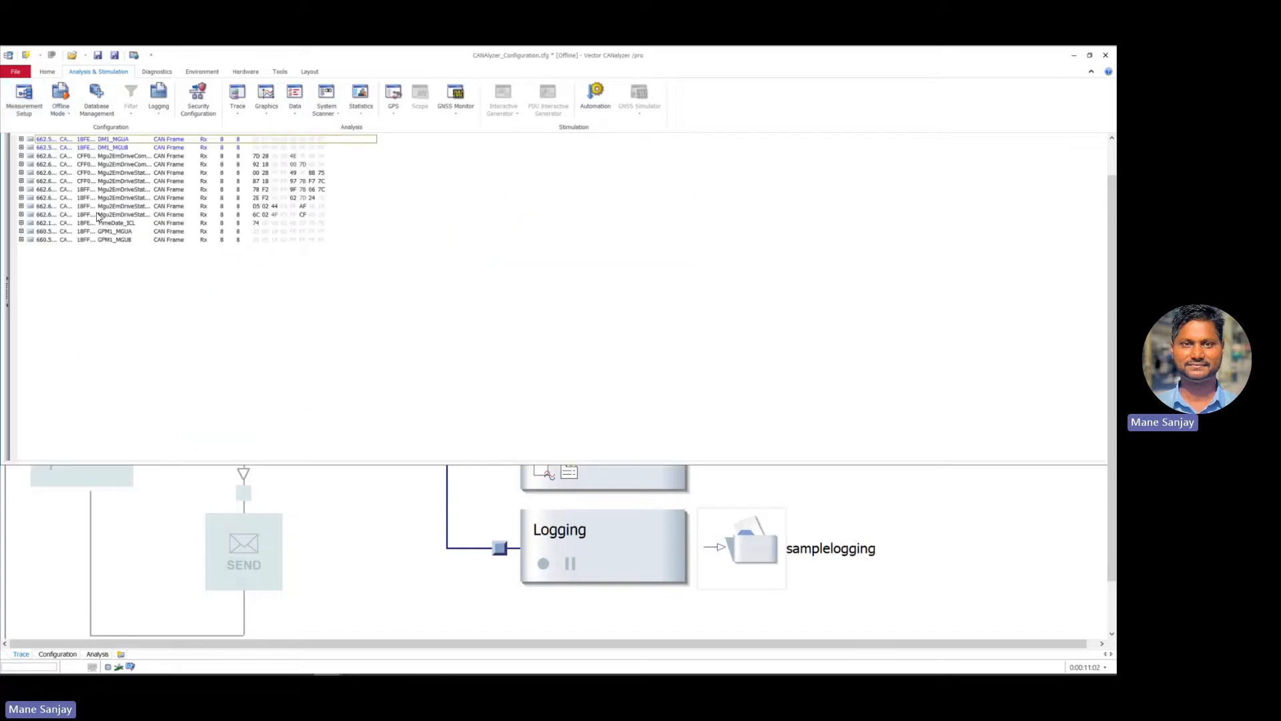
left_click(20, 173)
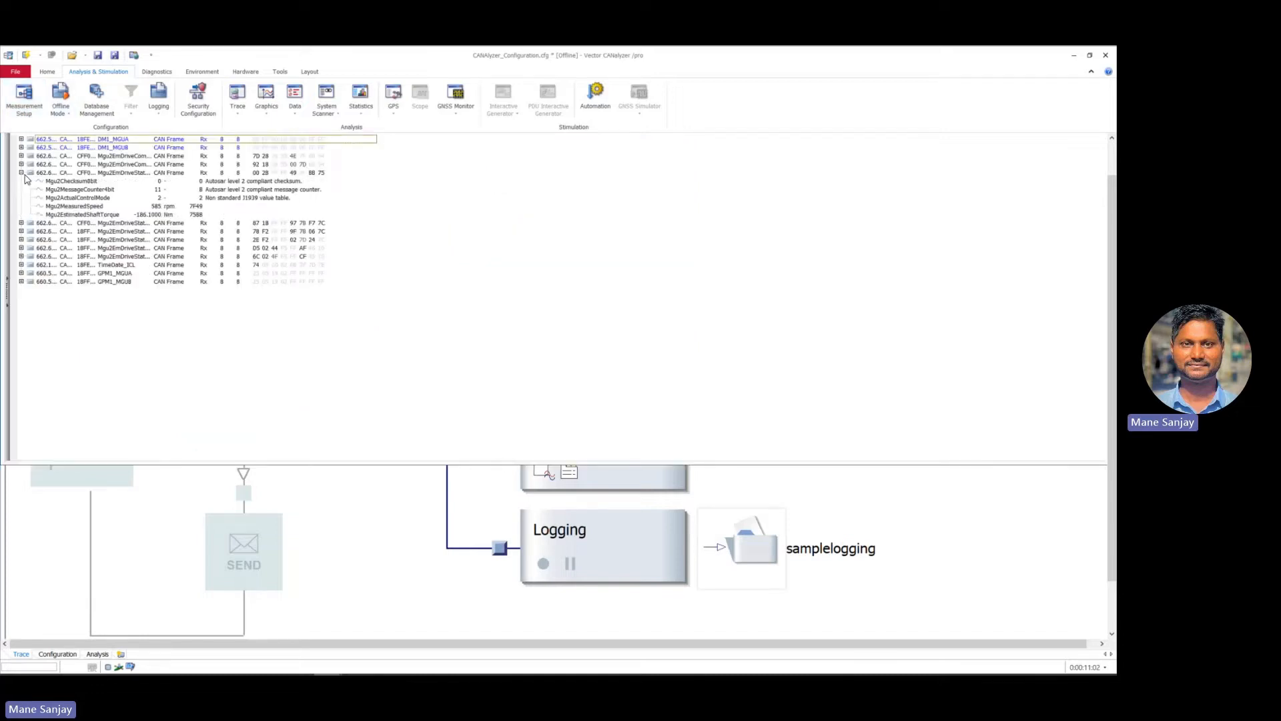
left_click(114, 208)
left_click(138, 215, "ctrl")
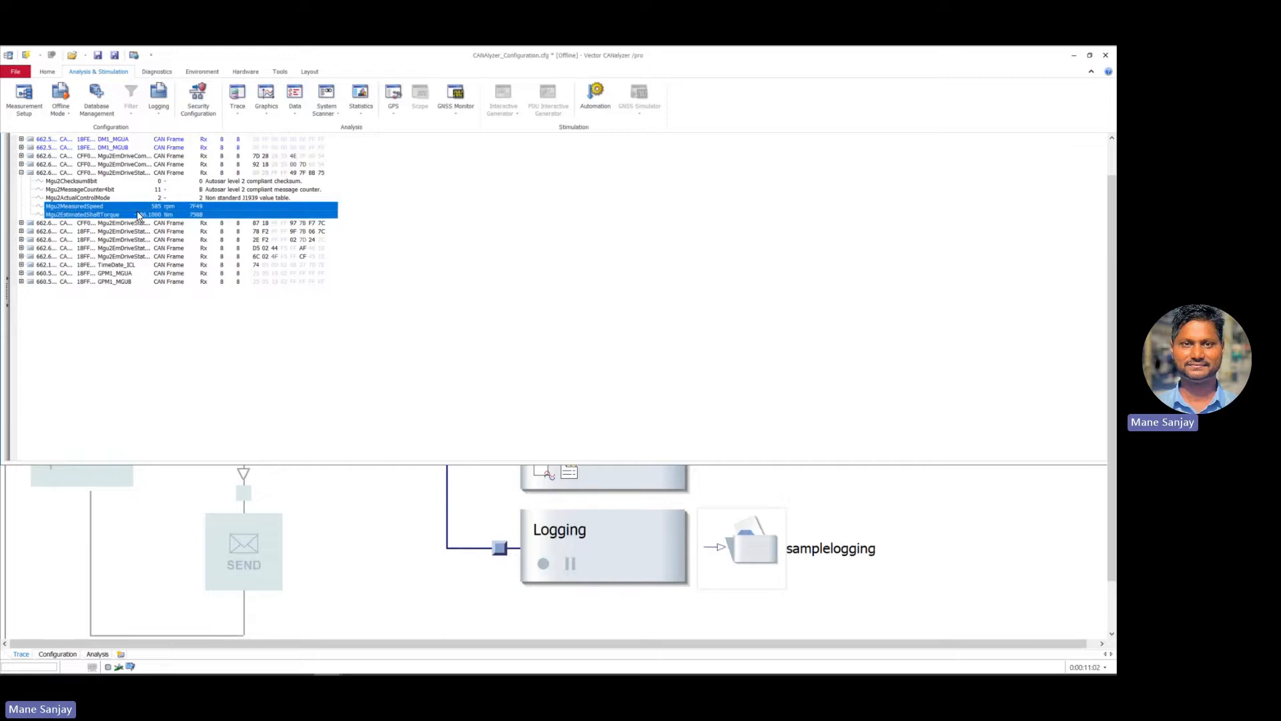
right_click(138, 215)
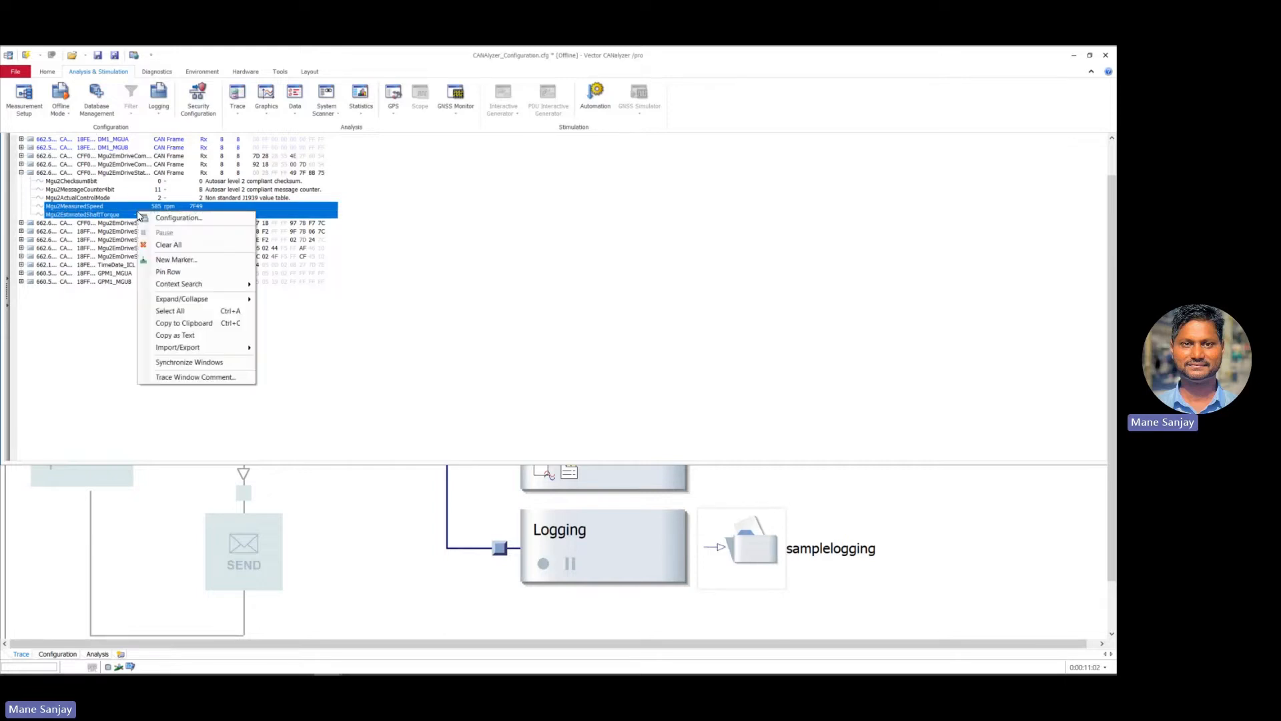
left_click(201, 335)
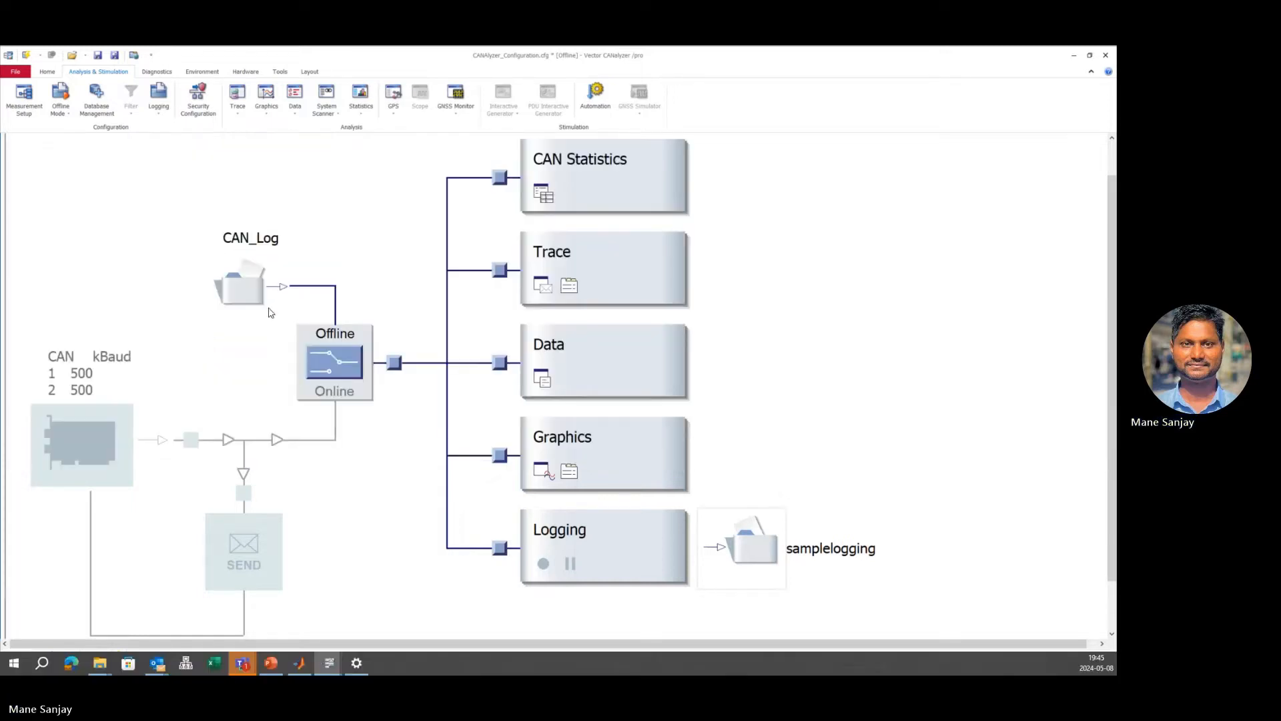
left_click(556, 286)
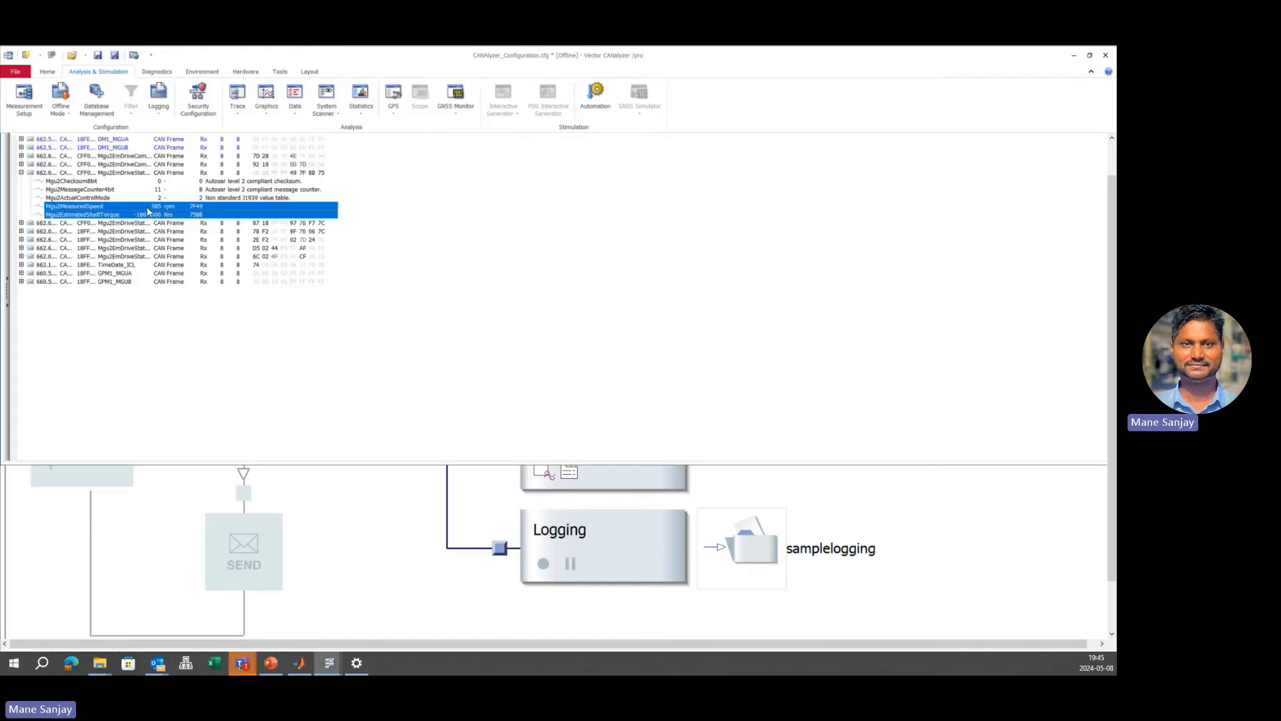
right_click(147, 208)
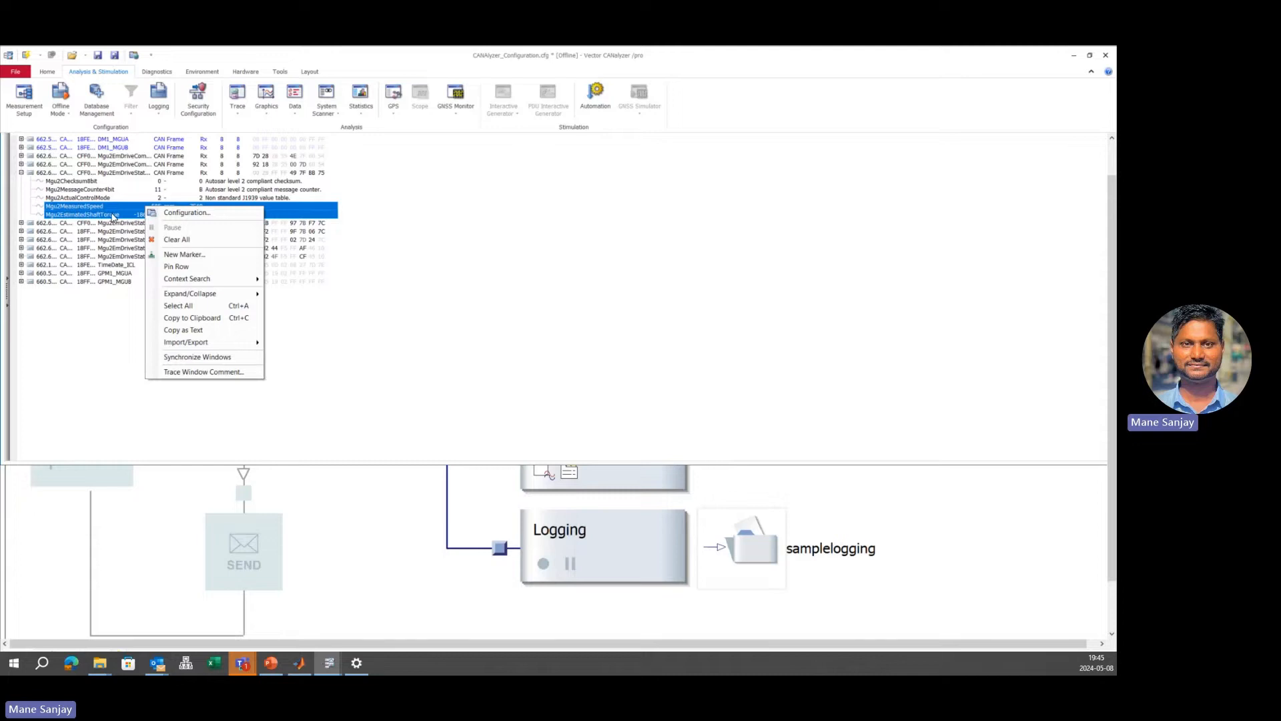
key("Escape")
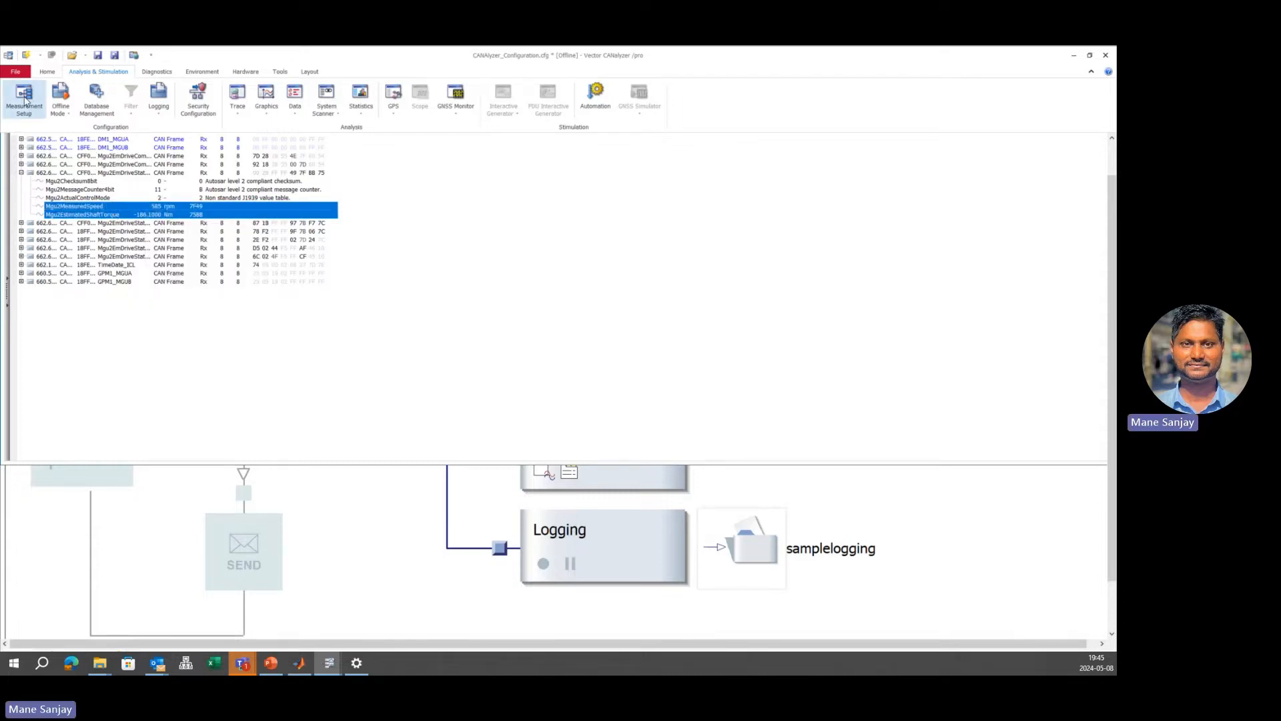
- Paste the copied speed and torque signals into the Graphics window and fit all signals in the view
left_click(24, 101)
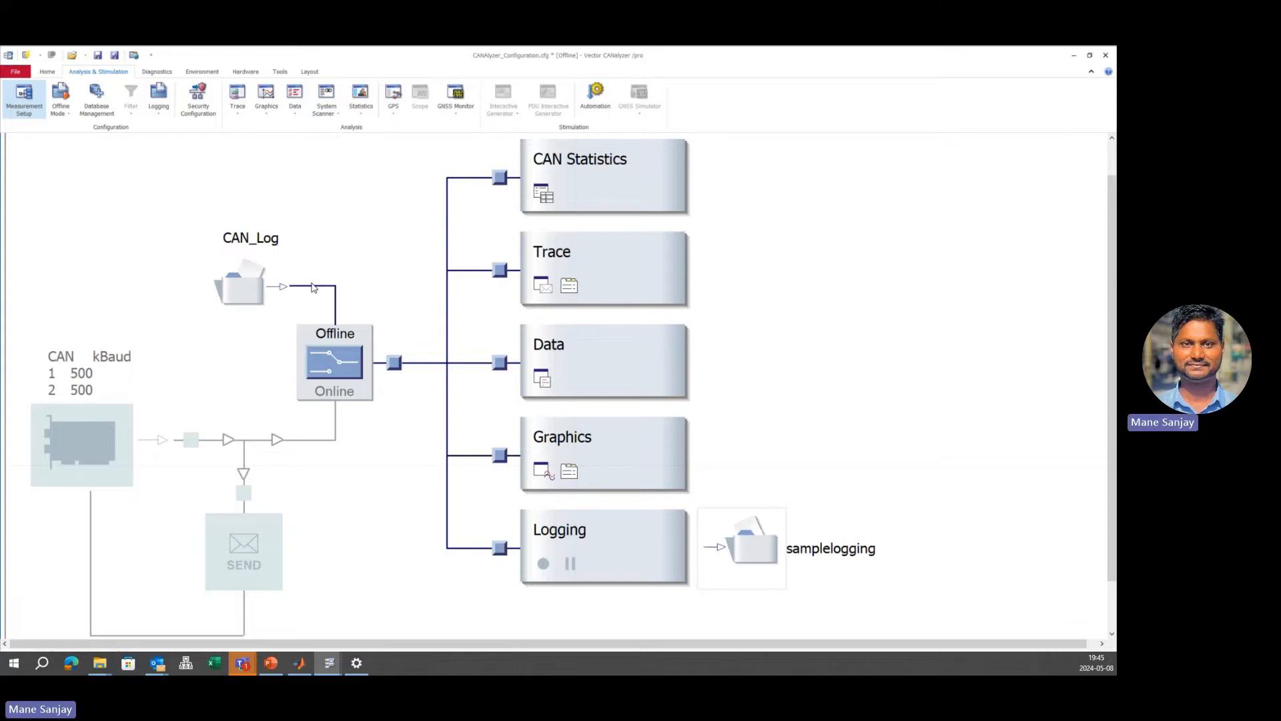
double_click(574, 467)
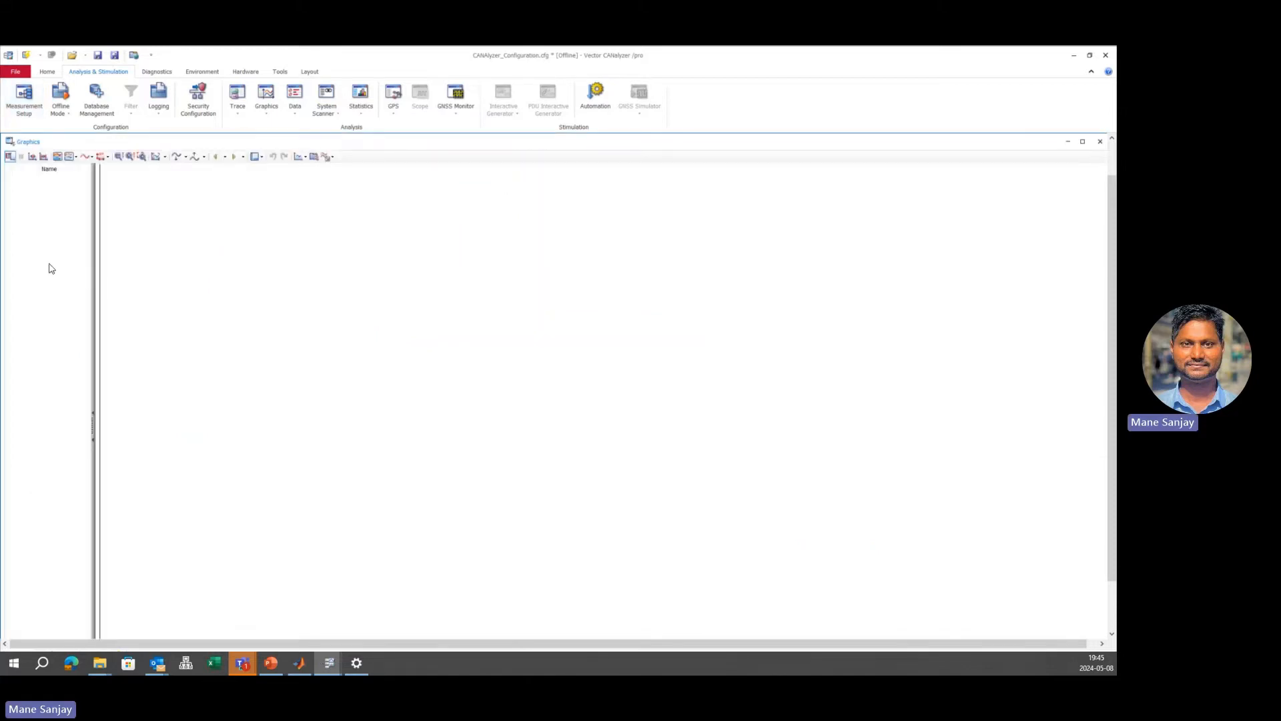
key("ctrl+v")
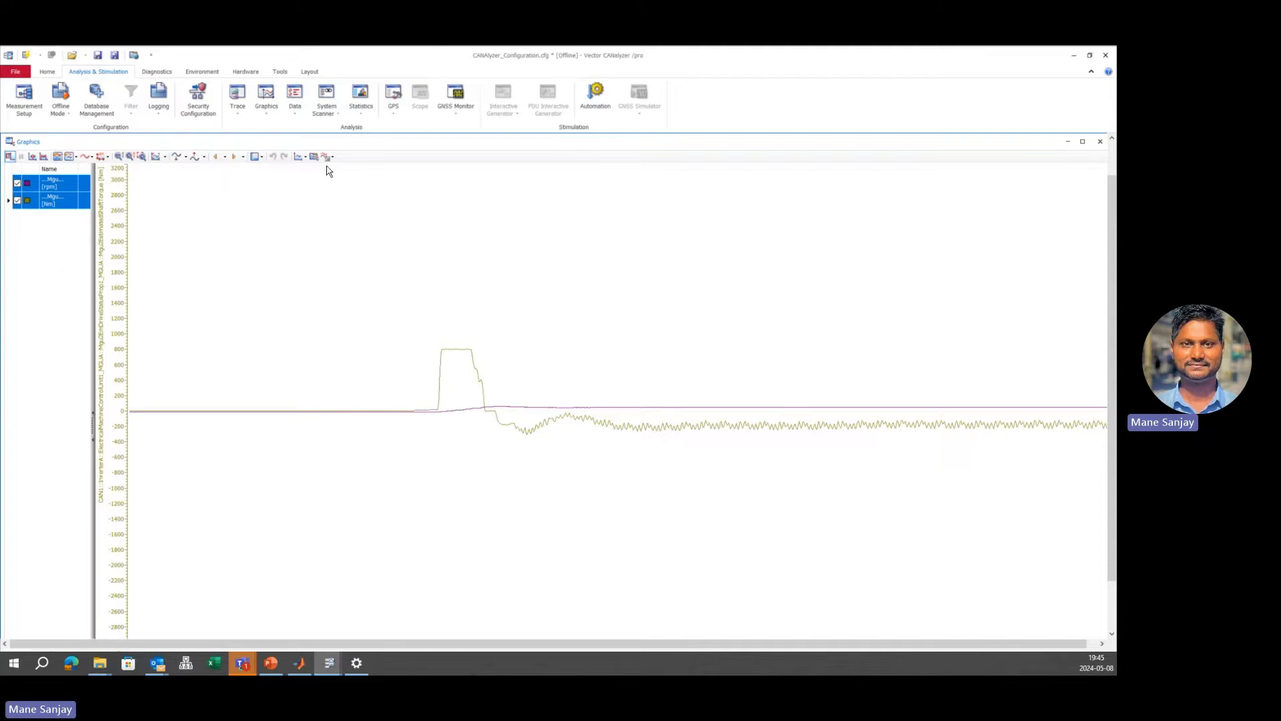
left_click(165, 158)
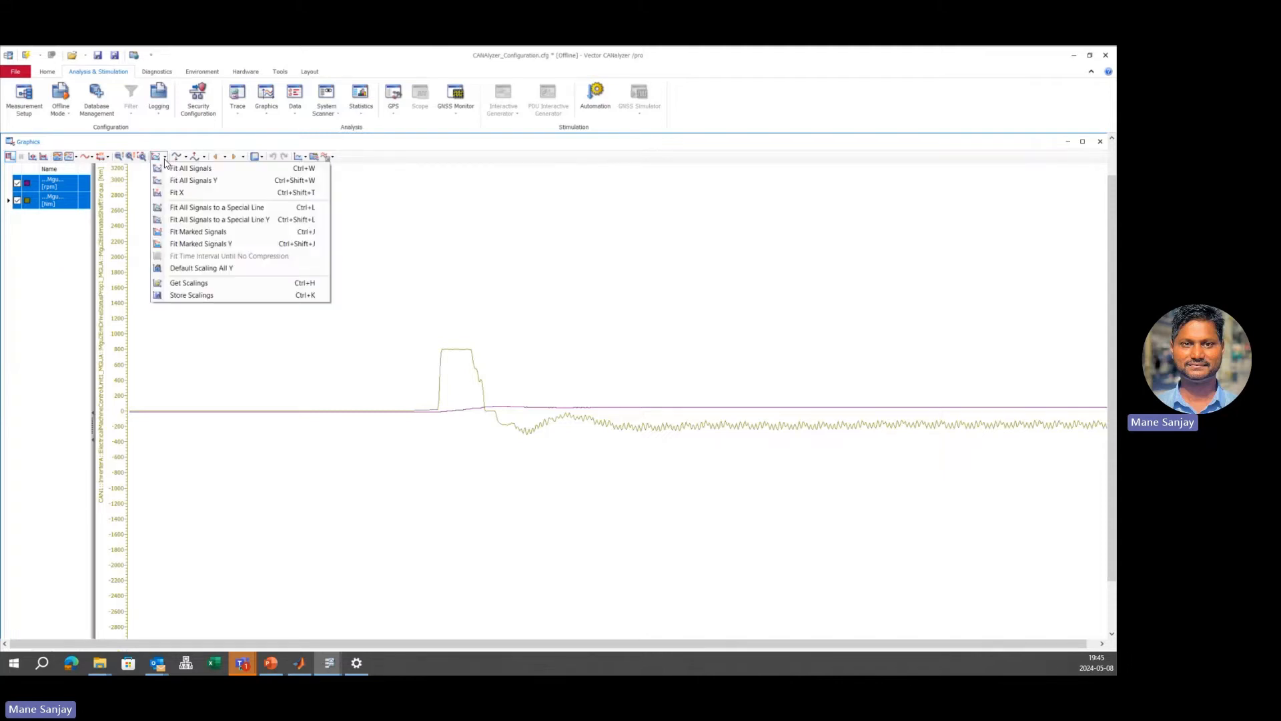
left_click(185, 169)
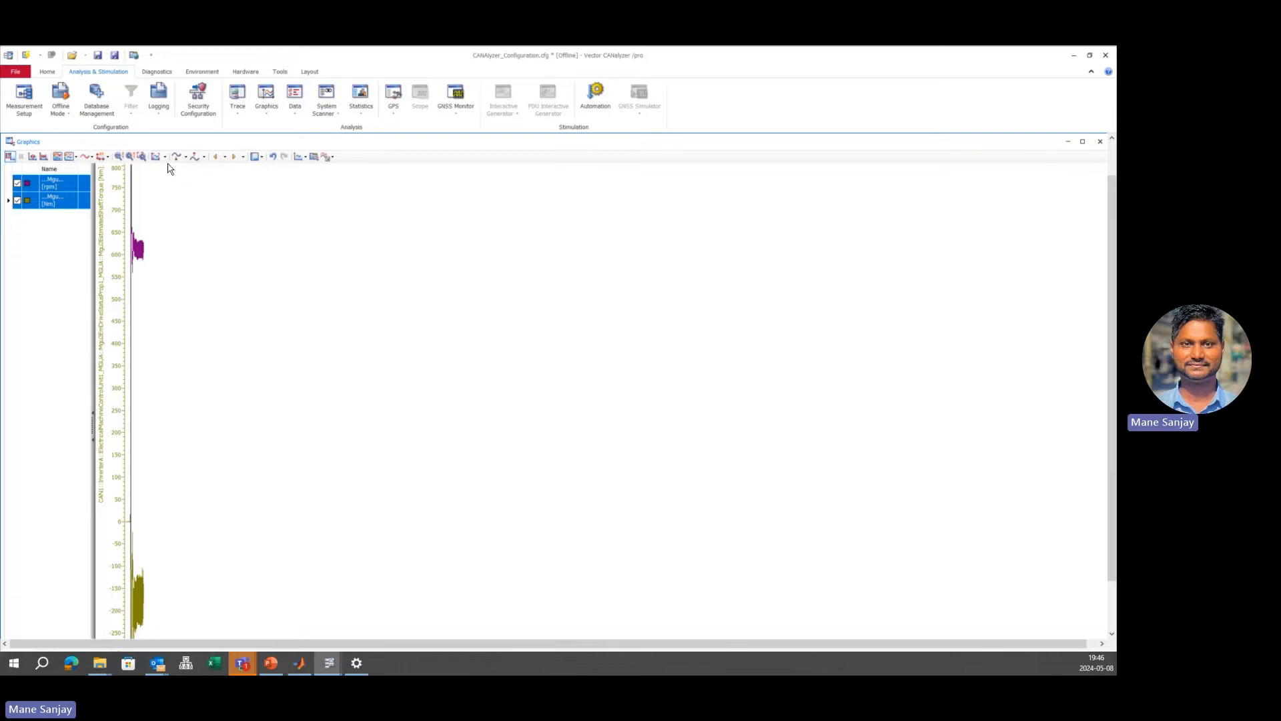
- Show the speed and torque signals in separate diagrams in the Graphics window
left_click(165, 157)
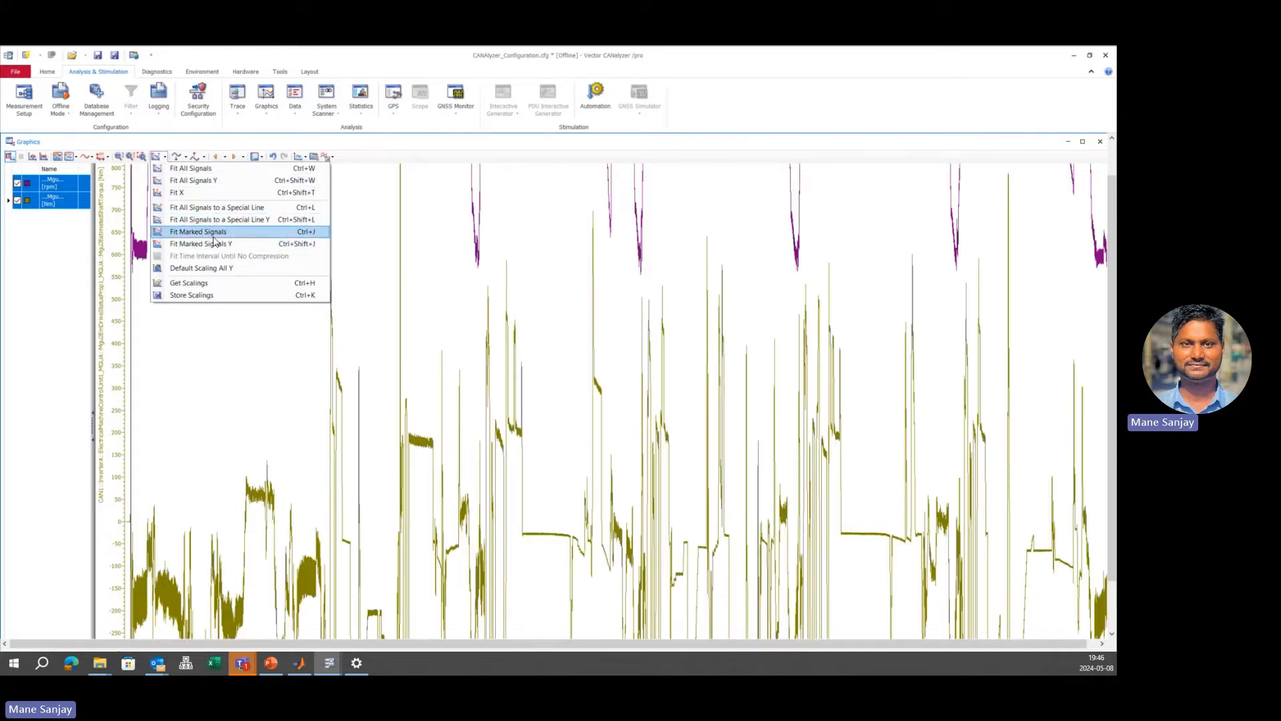
left_click(332, 157)
left_click(333, 158)
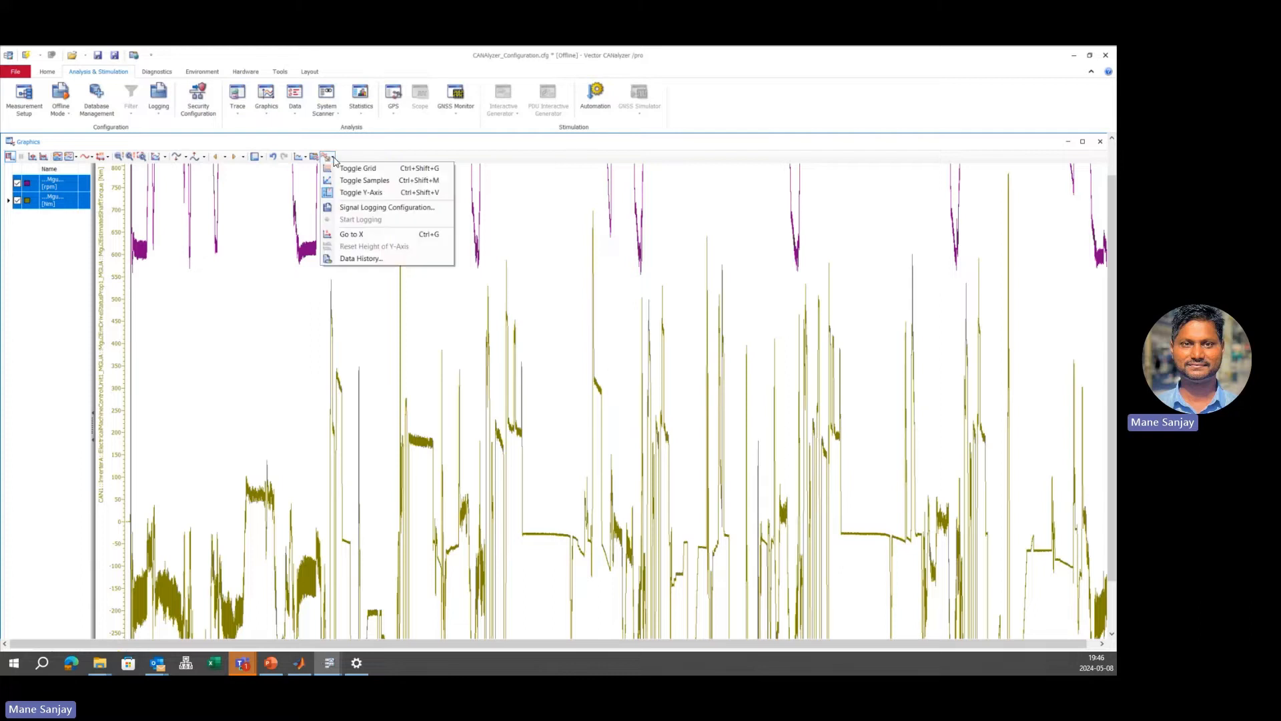
left_click(314, 161)
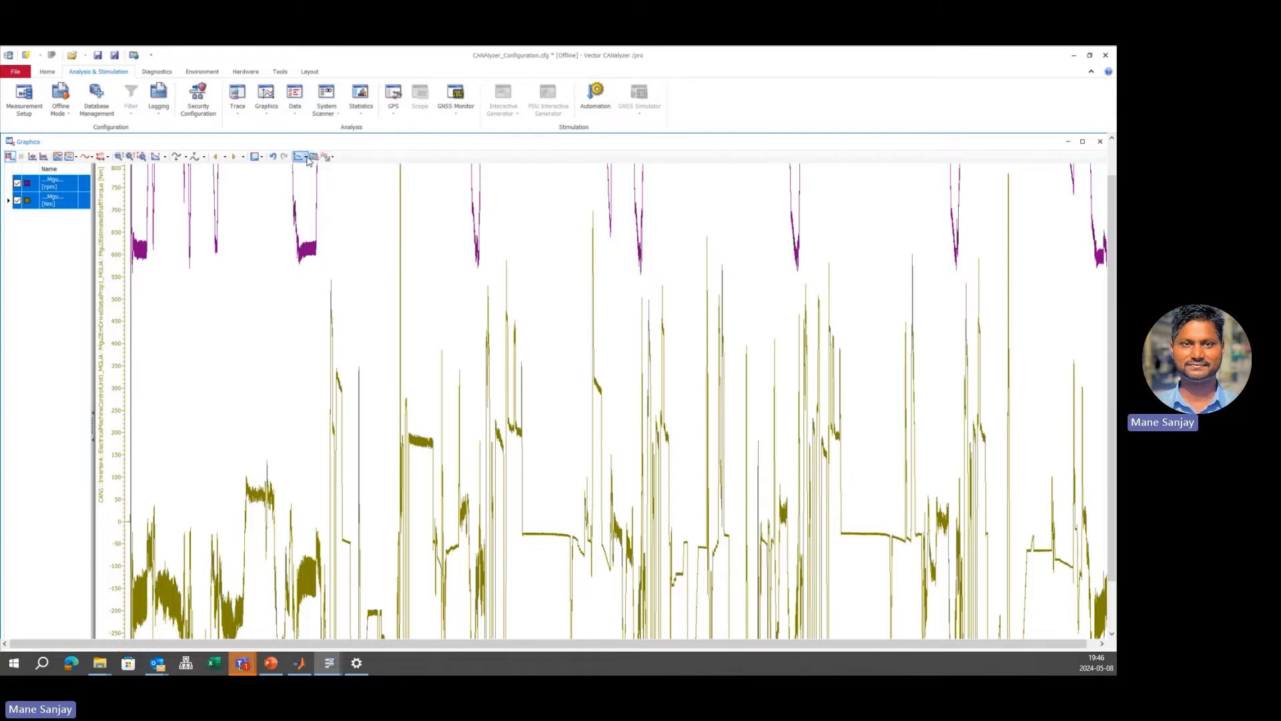
left_click(304, 158)
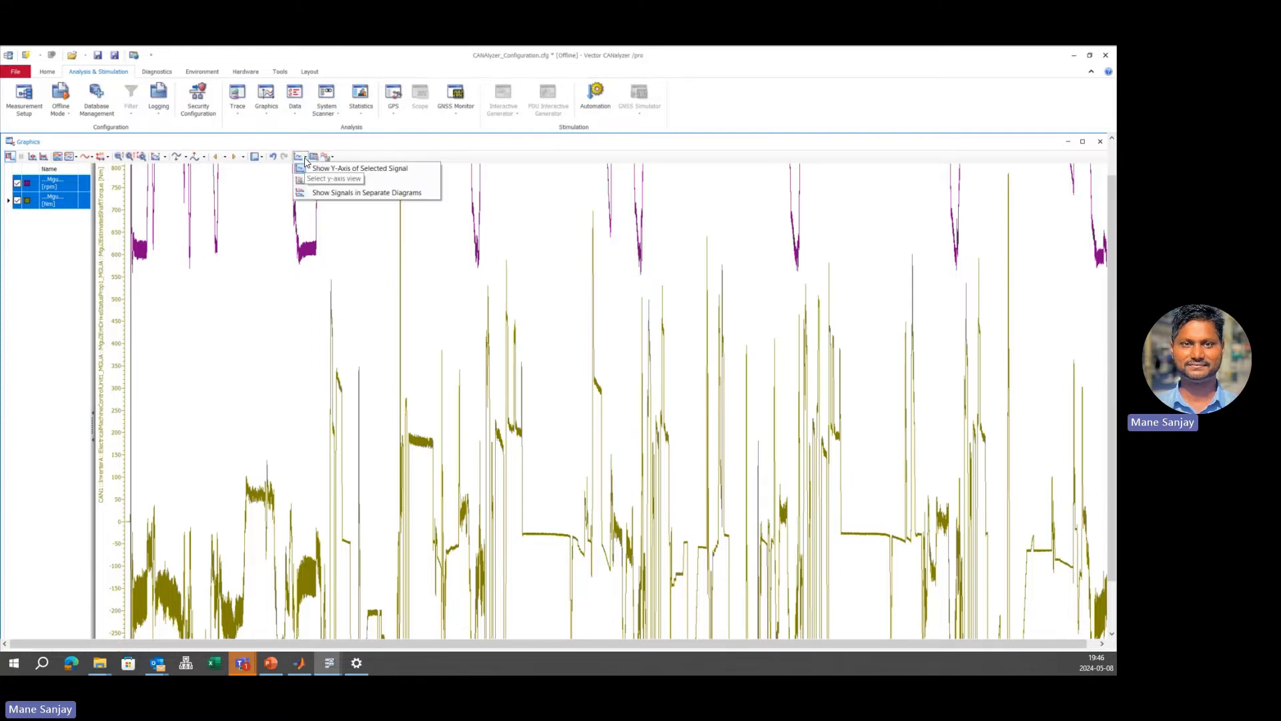
left_click(337, 193)
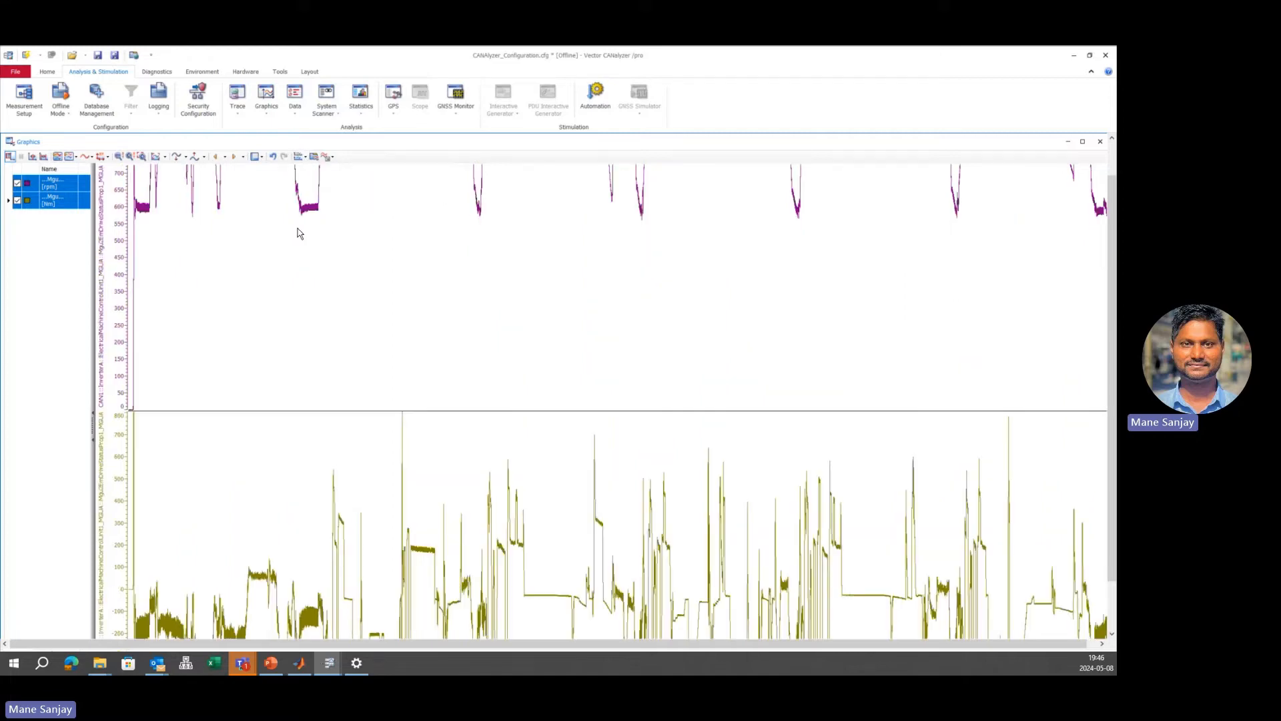
- Open the Graphics window's signal export, review the MAT format and time axis settings, and close both dialogs without exporting
right_click(262, 295)
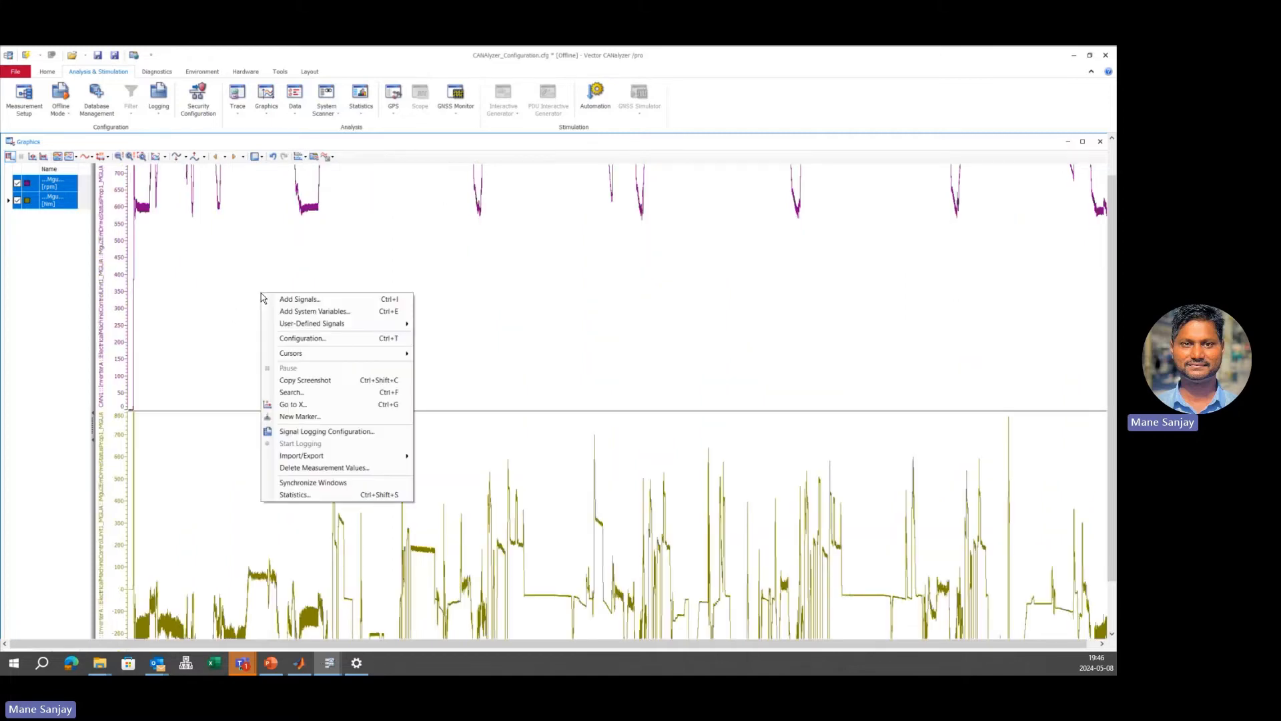
mouse_move(389, 457)
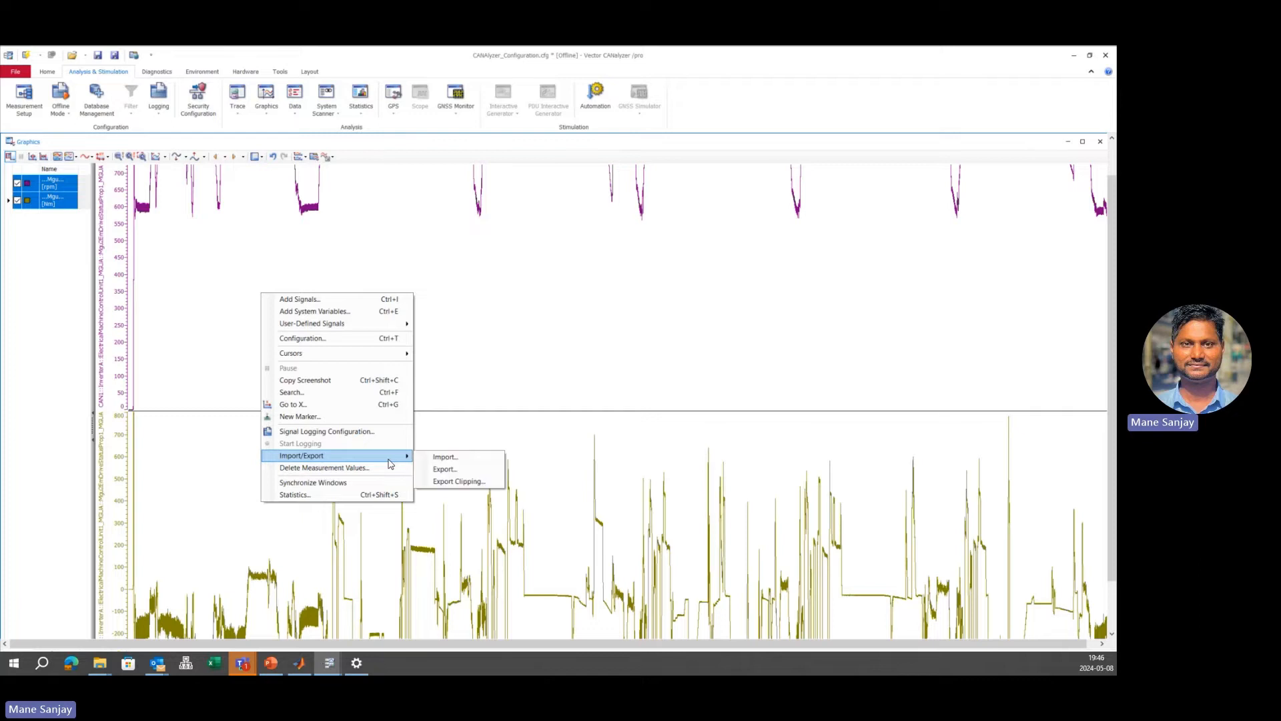
left_click(444, 470)
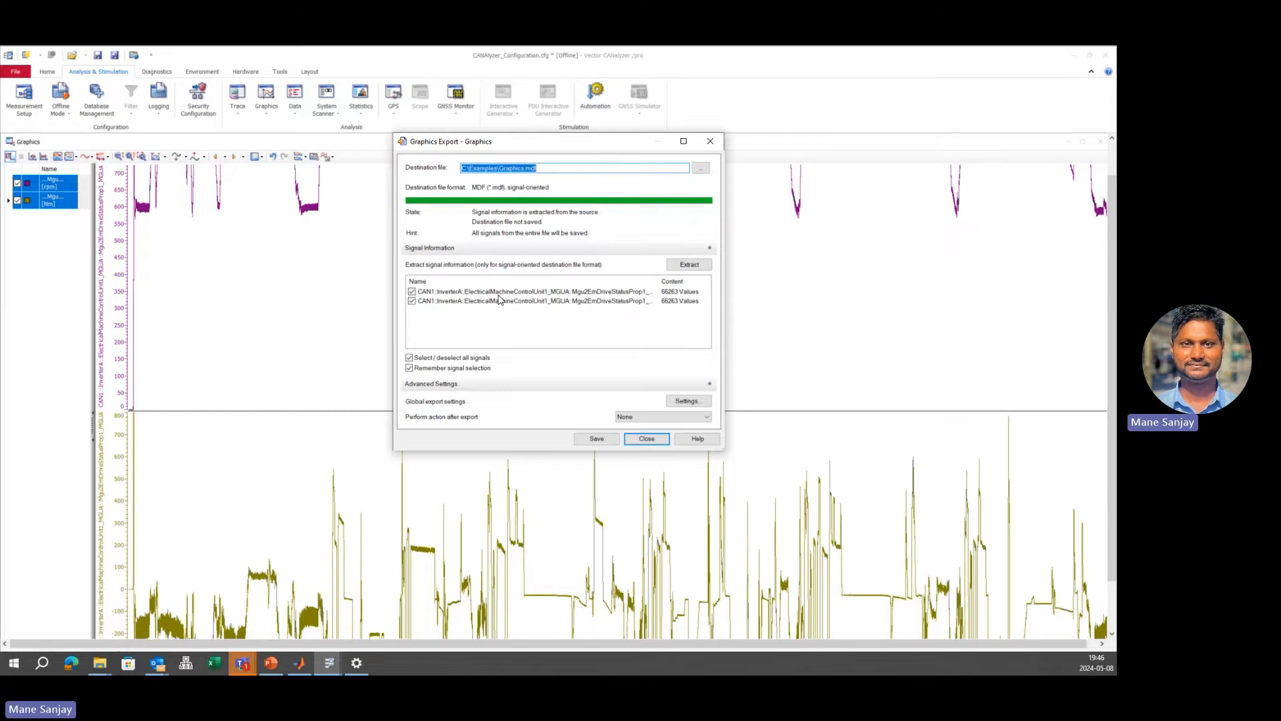
left_click(686, 400)
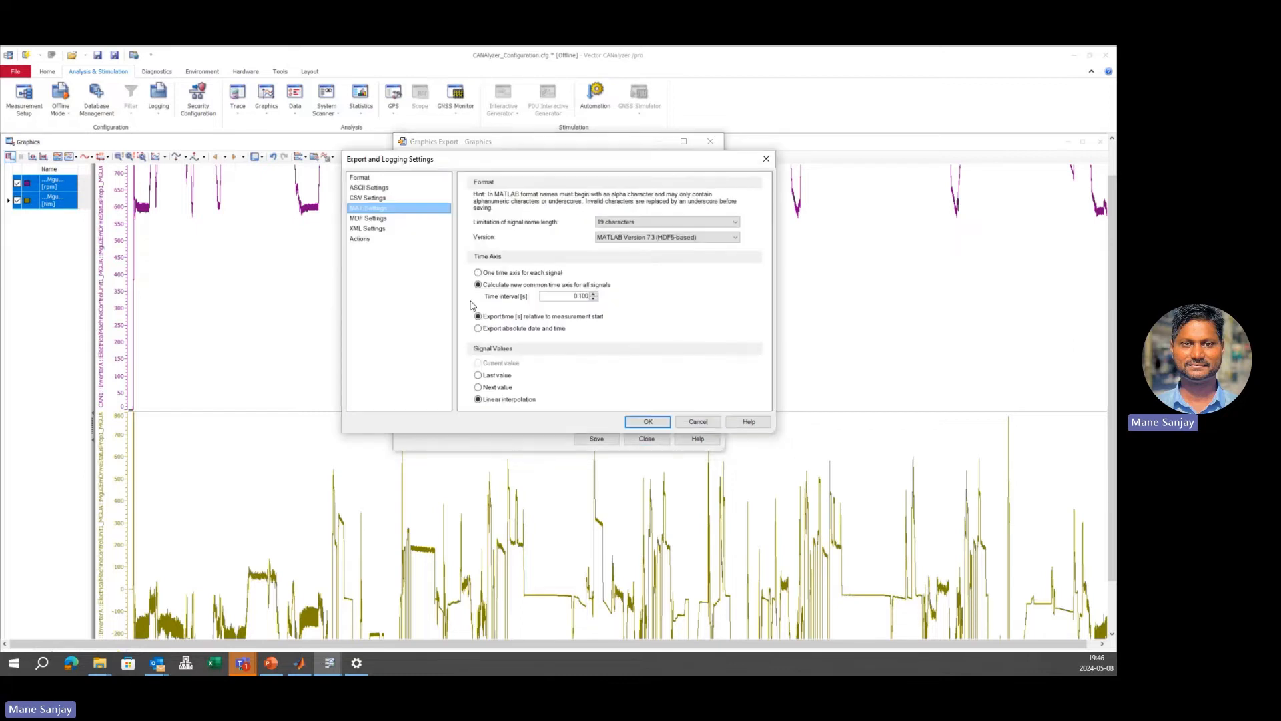
left_click(766, 159)
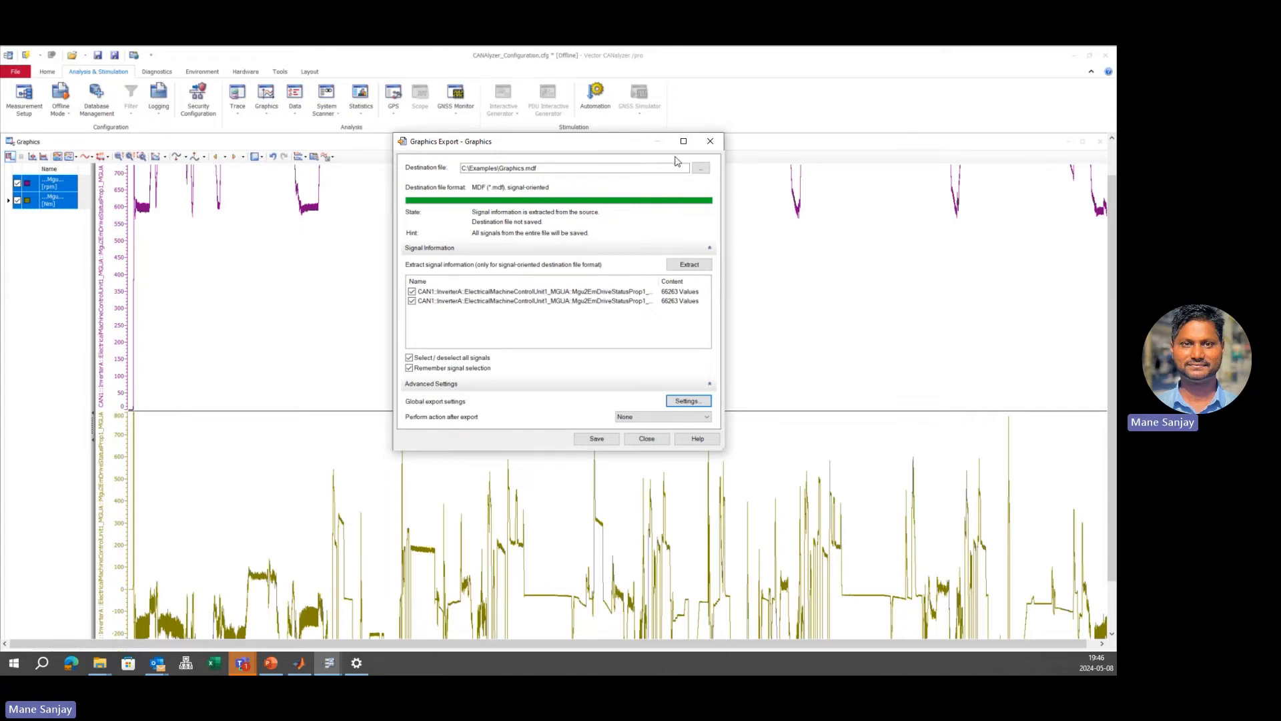
left_click(709, 142)
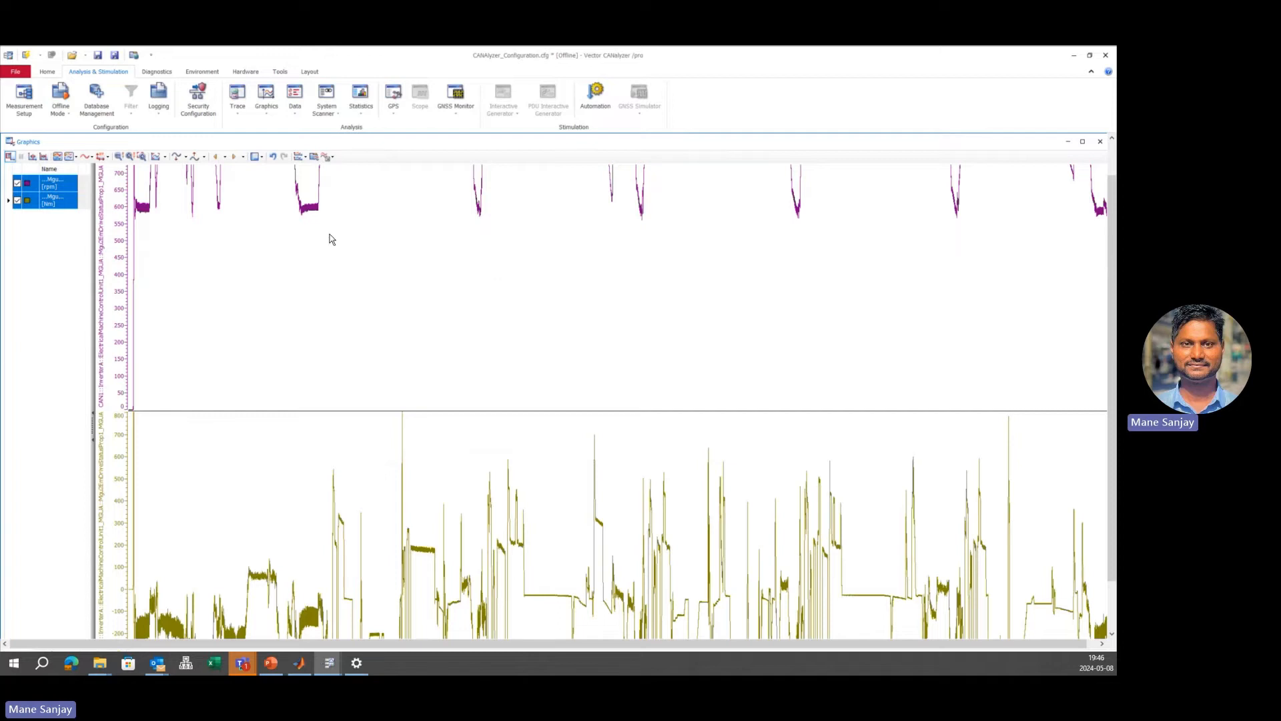
- Fit all signals in the view and set the Graphics export destination to a CSV signal logging file named sample2 in Examples
left_click(157, 157)
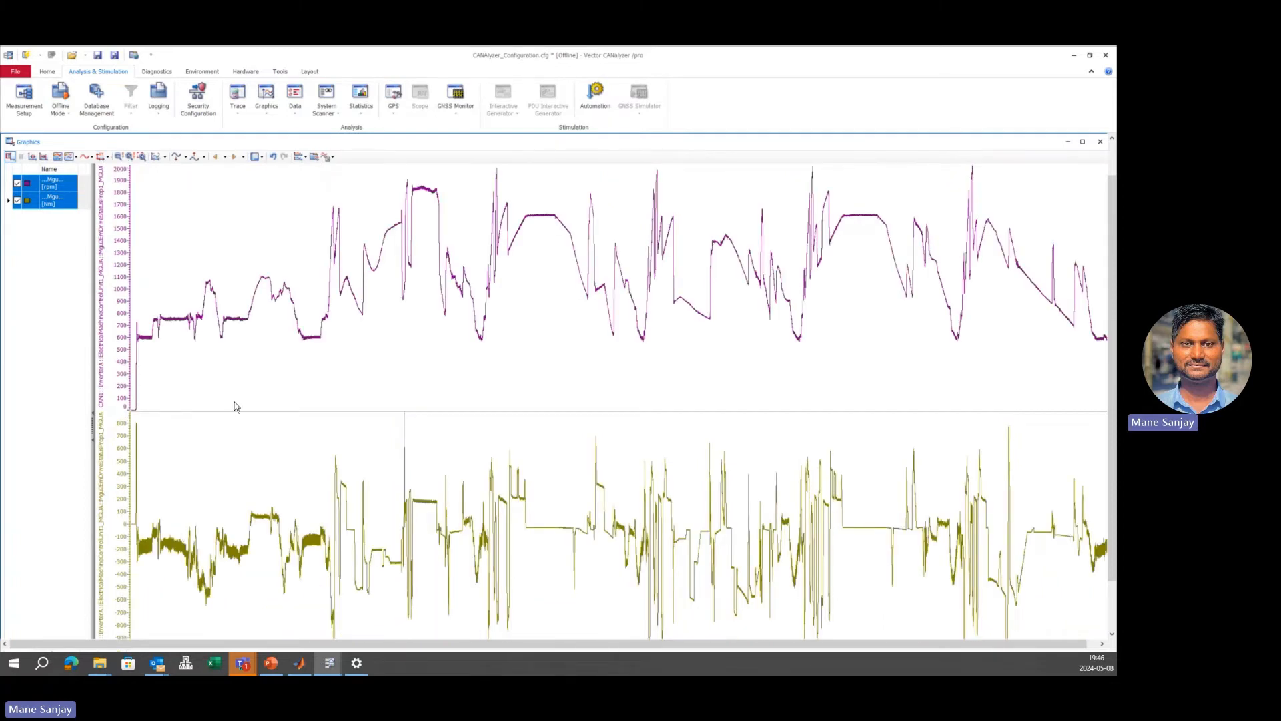
right_click(393, 355)
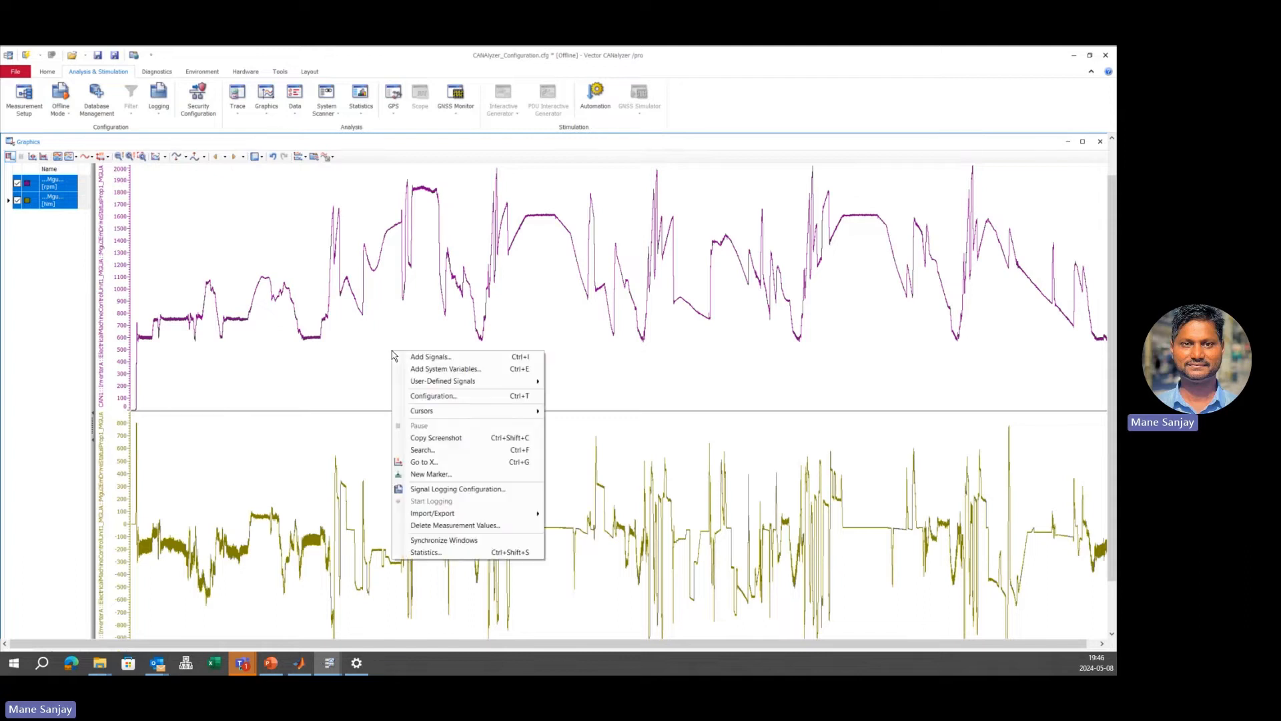
mouse_move(467, 513)
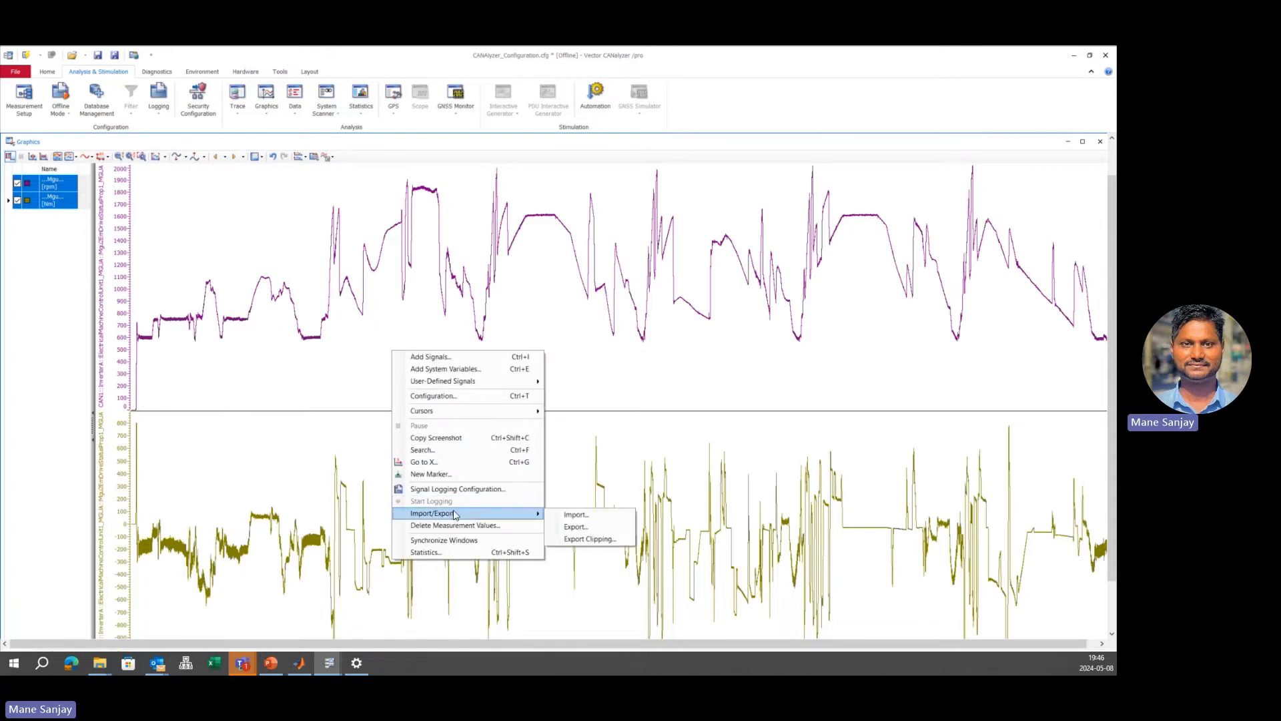
left_click(578, 529)
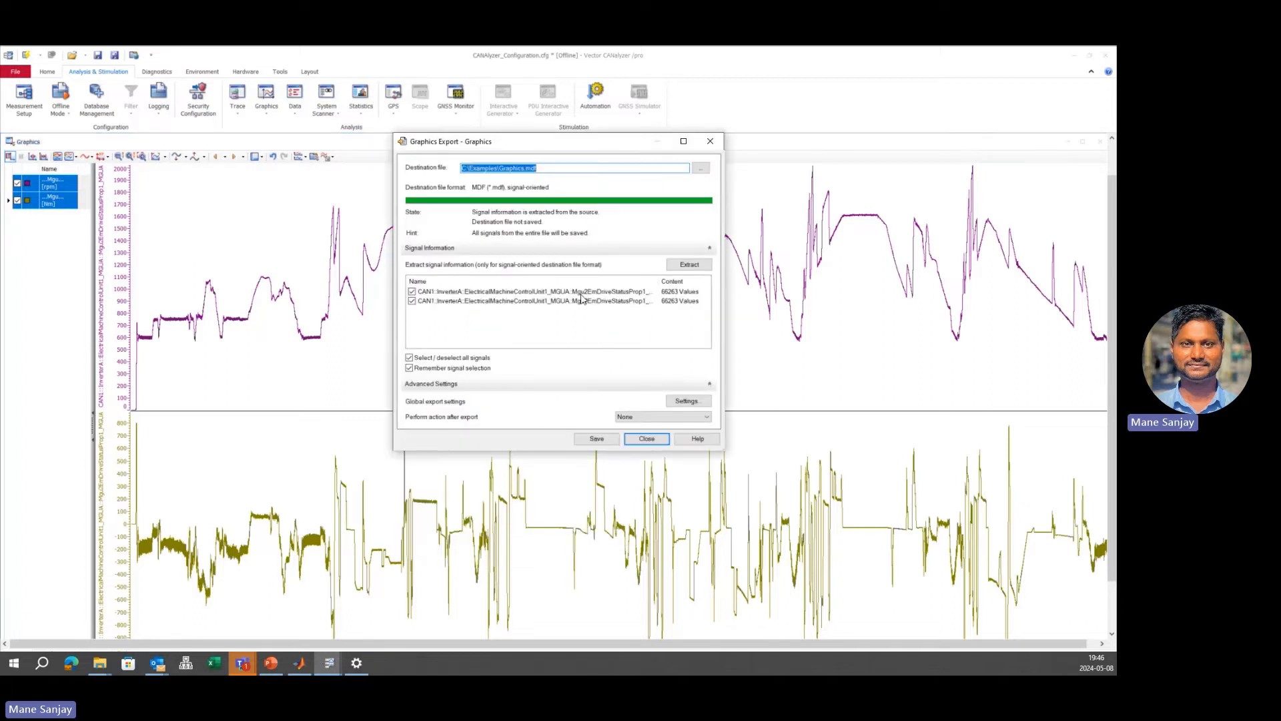
left_click(701, 168)
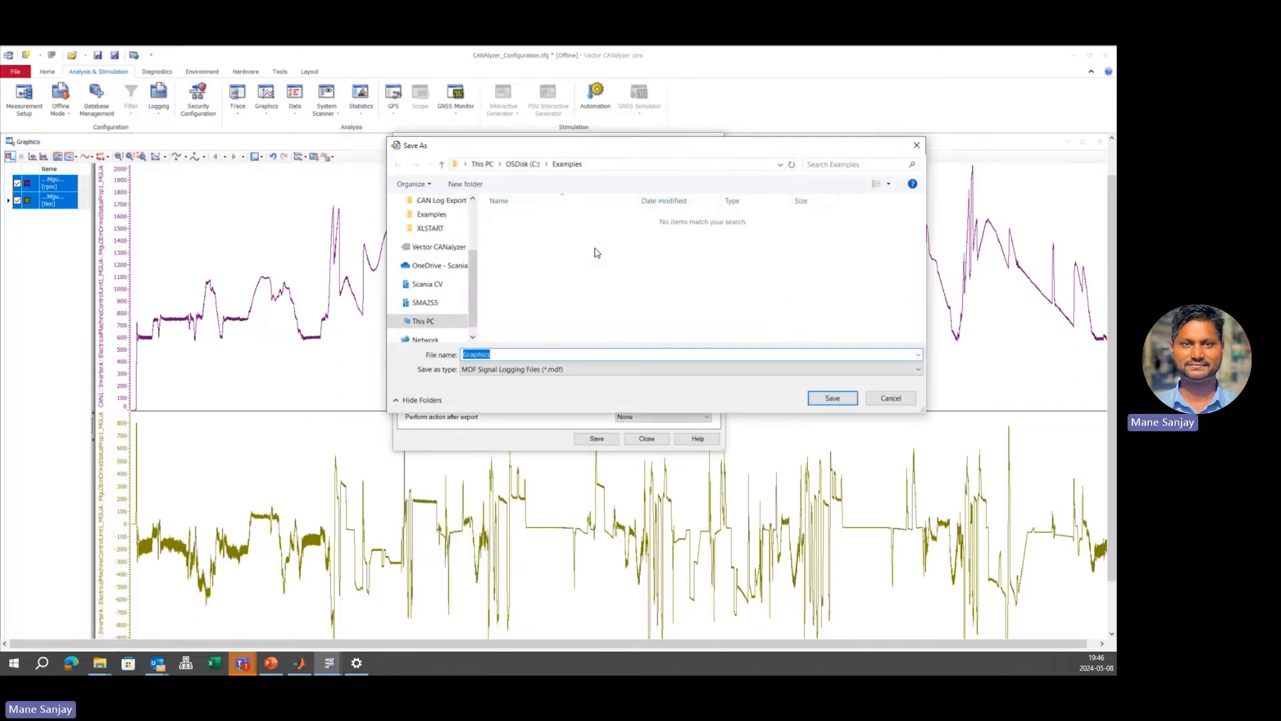
left_click(566, 369)
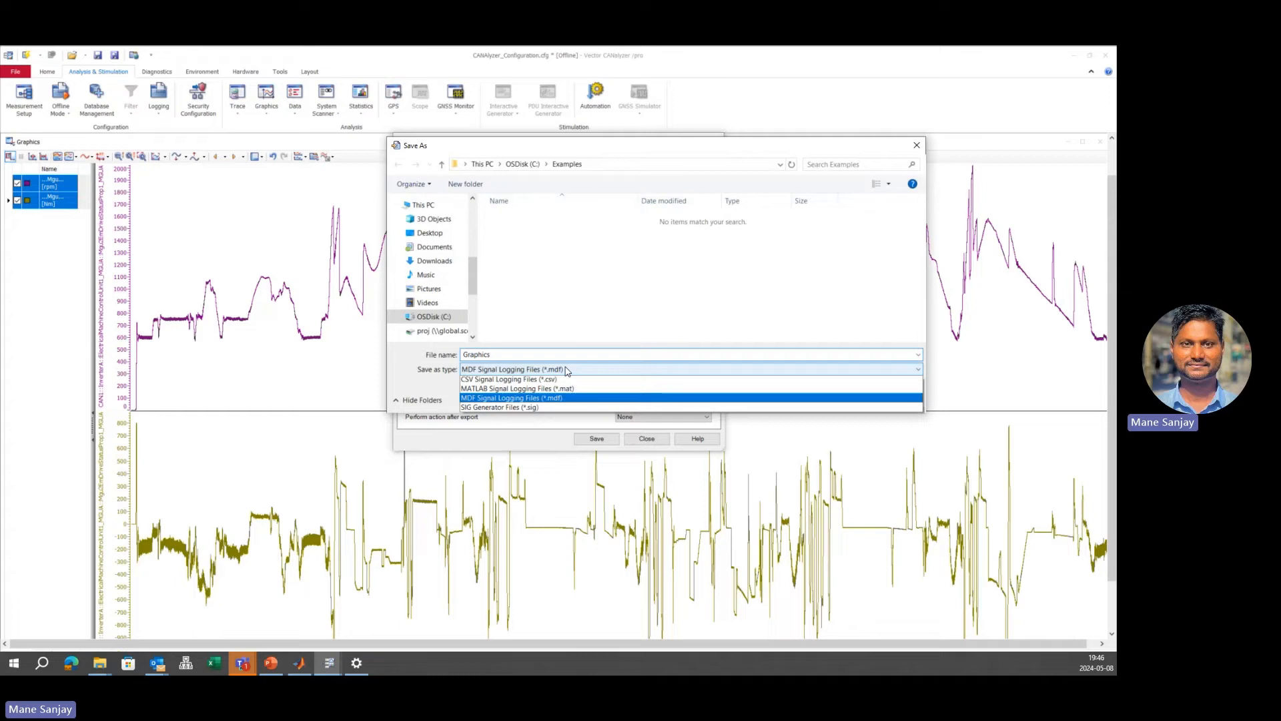
left_click(534, 383)
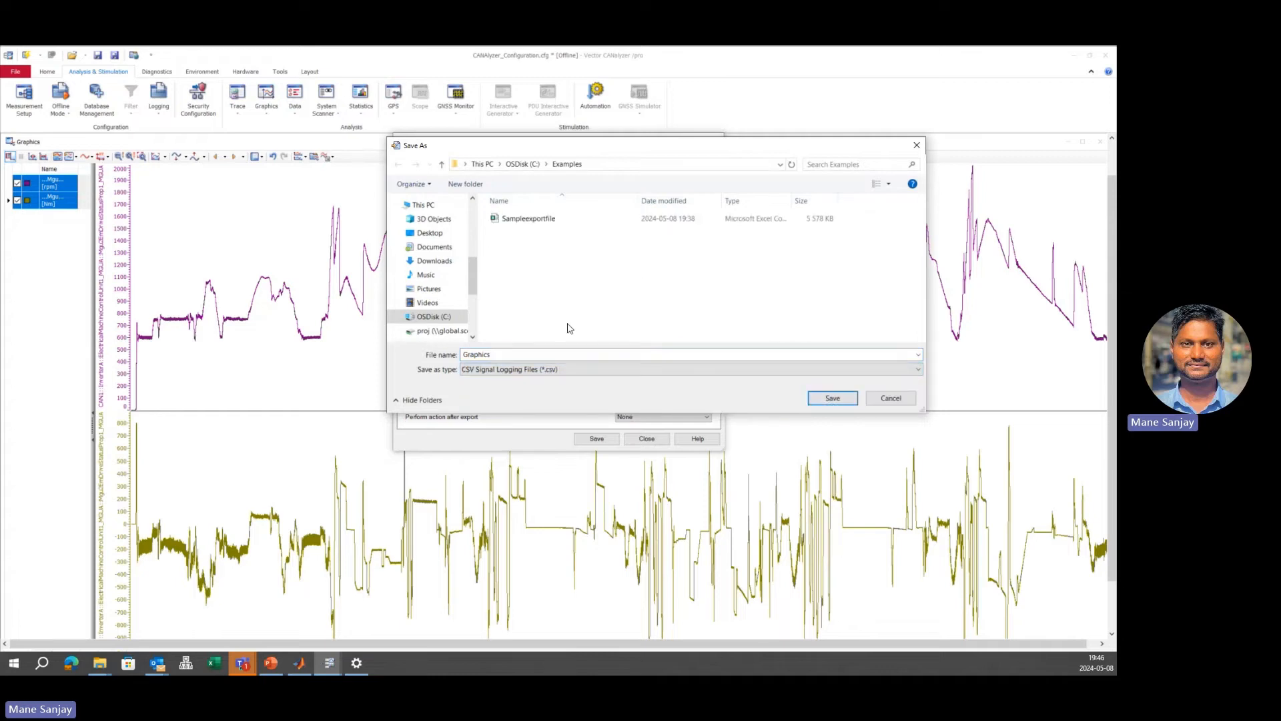
double_click(504, 353)
type("sample2")
left_click(846, 393)
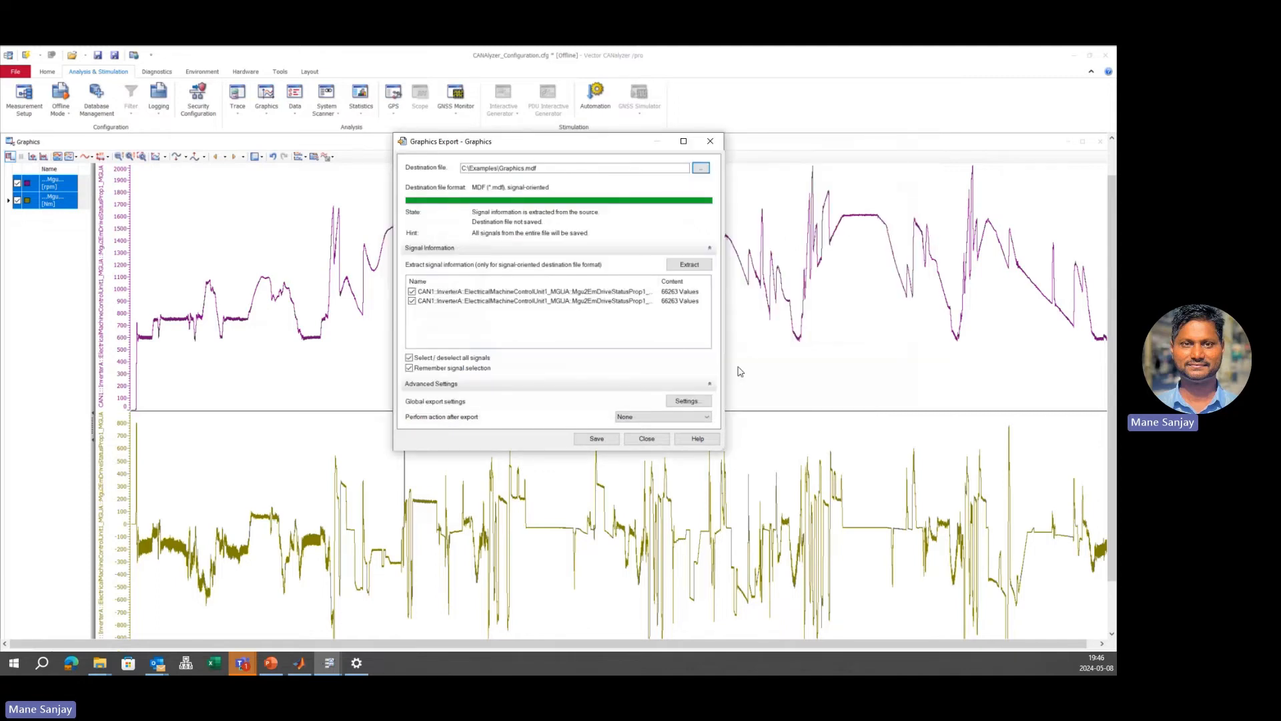
- Check the export destination path and save both signals to C:\Examples\sample2.csv
double_click(572, 166)
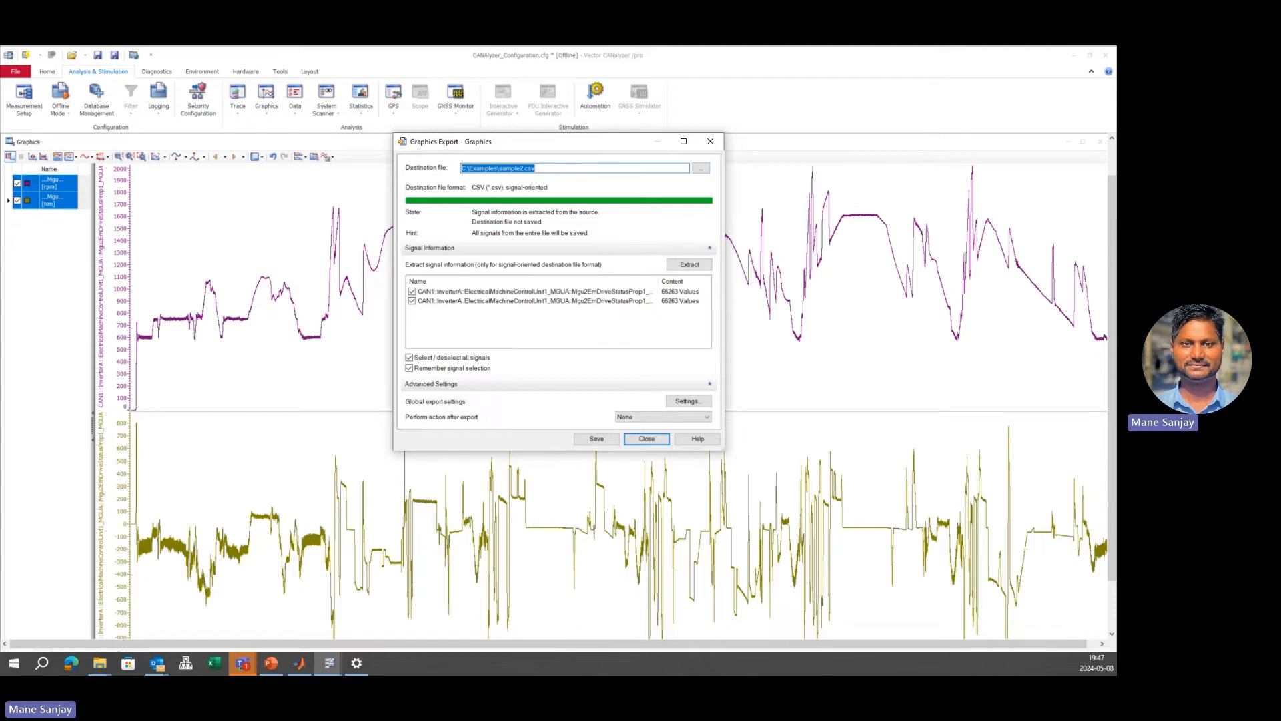
key("super+e")
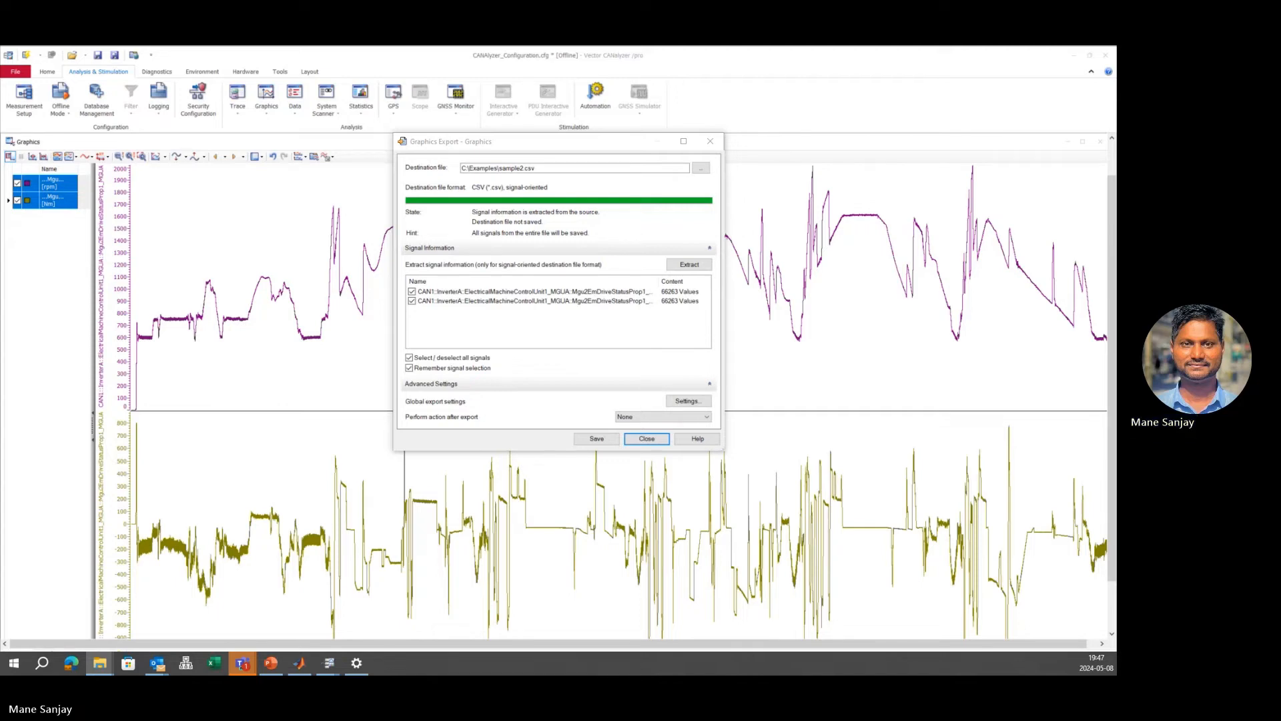
left_click(604, 439)
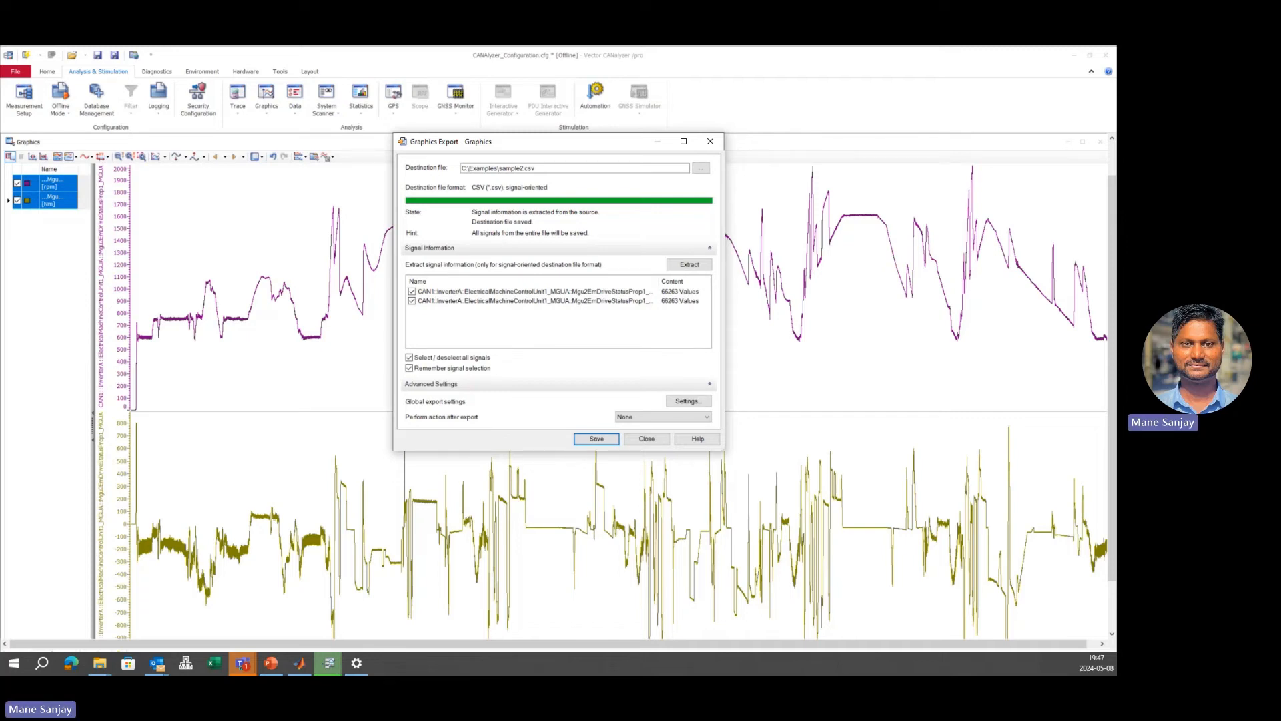
- Open sample2.csv in Excel, fit columns B and C to read their headers, then close it unsaved and dismiss CANalyzer's export dialog
left_click(99, 663)
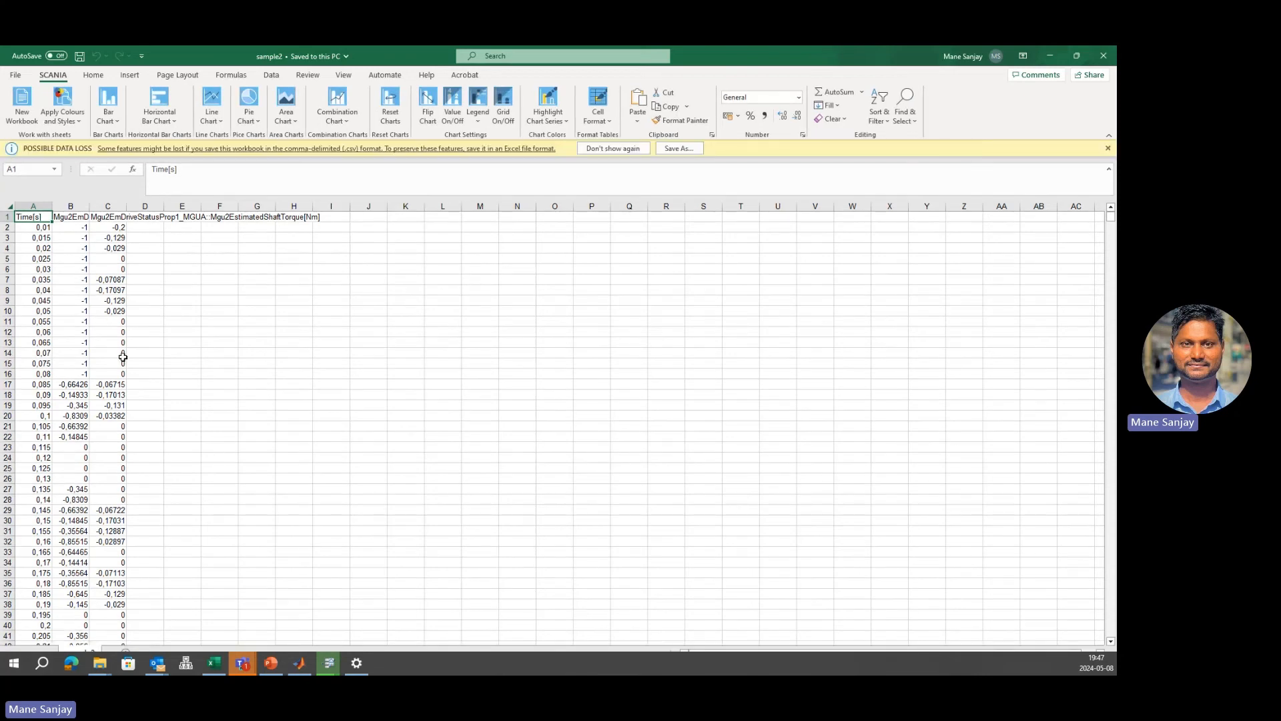
double_click(91, 208)
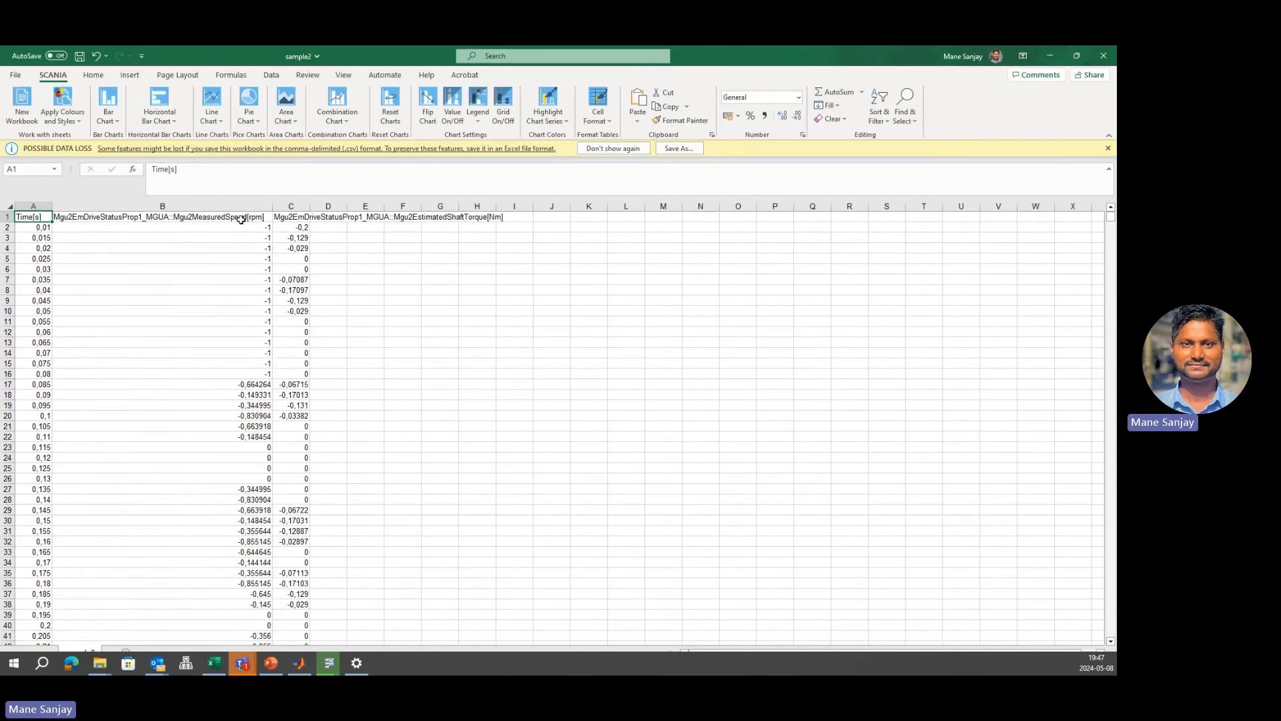
double_click(310, 208)
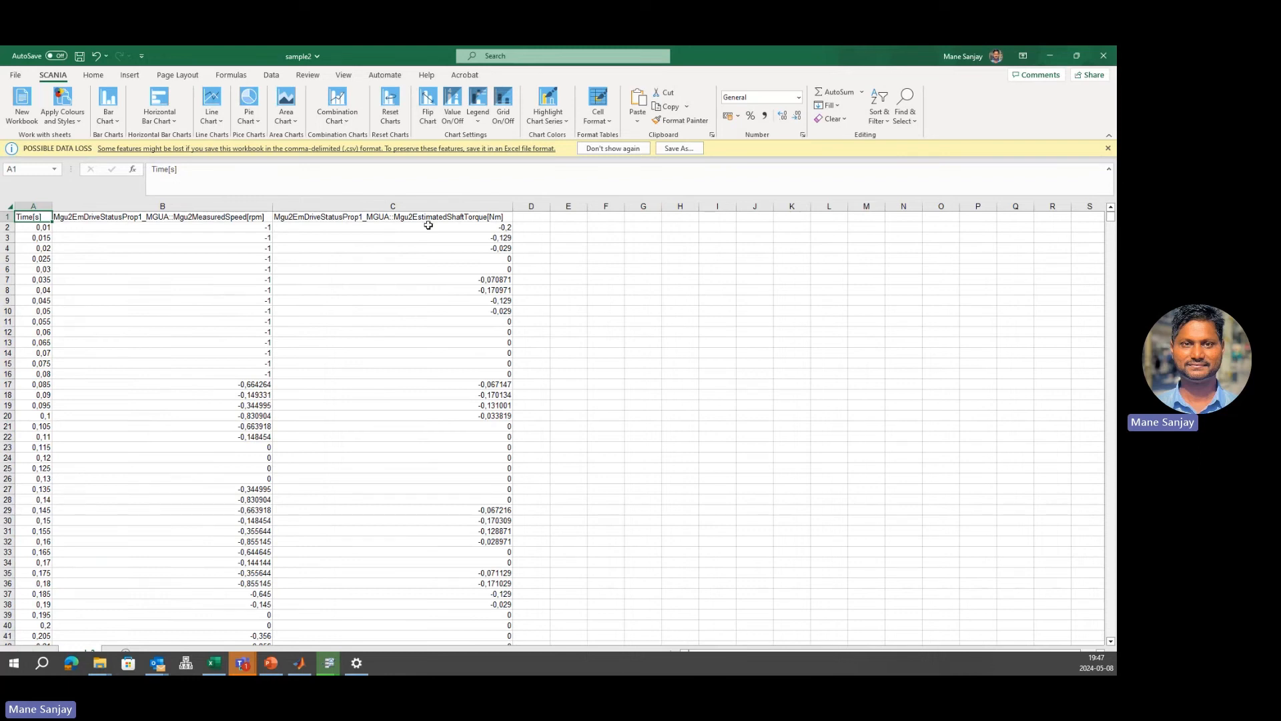
left_click(1103, 56)
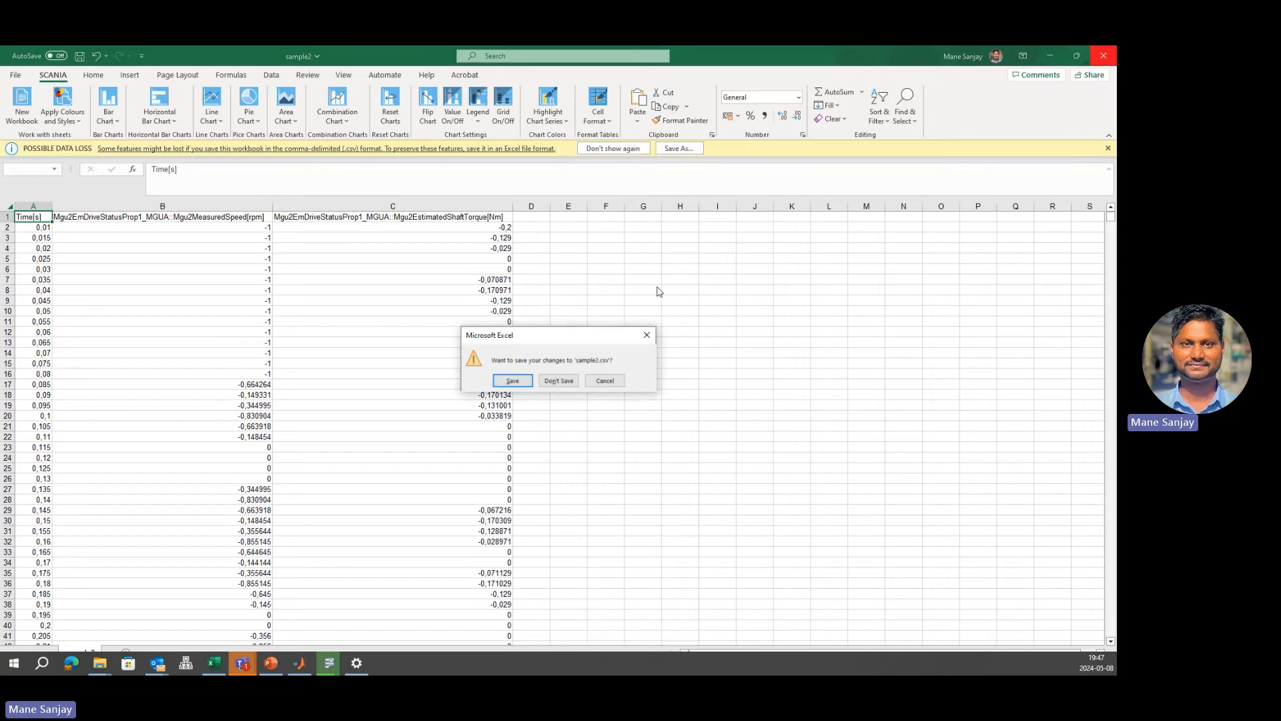
left_click(564, 380)
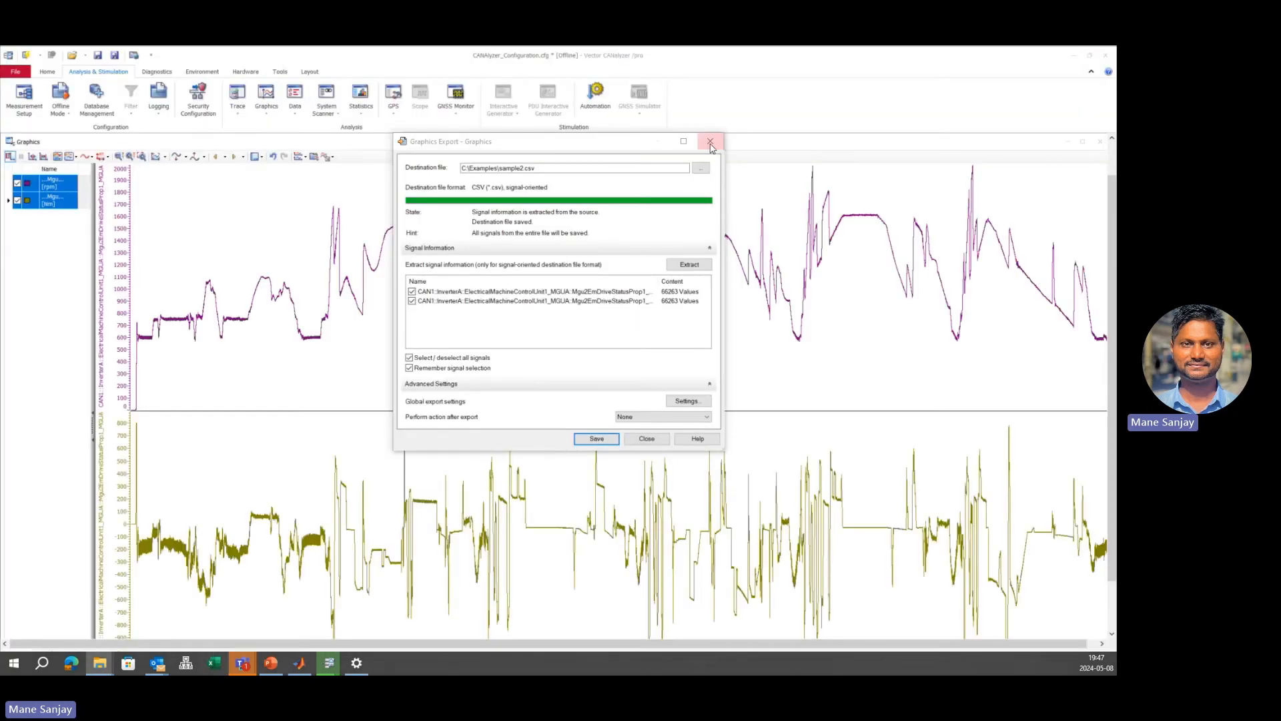
left_click(711, 142)
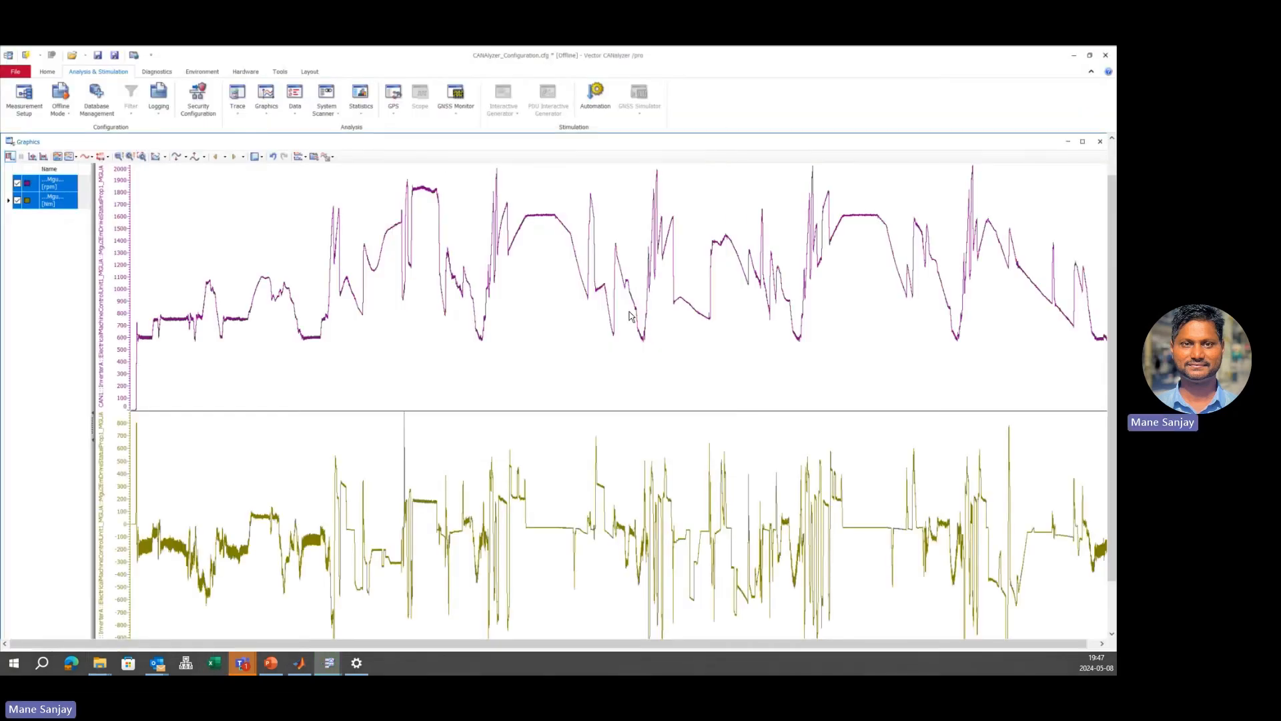